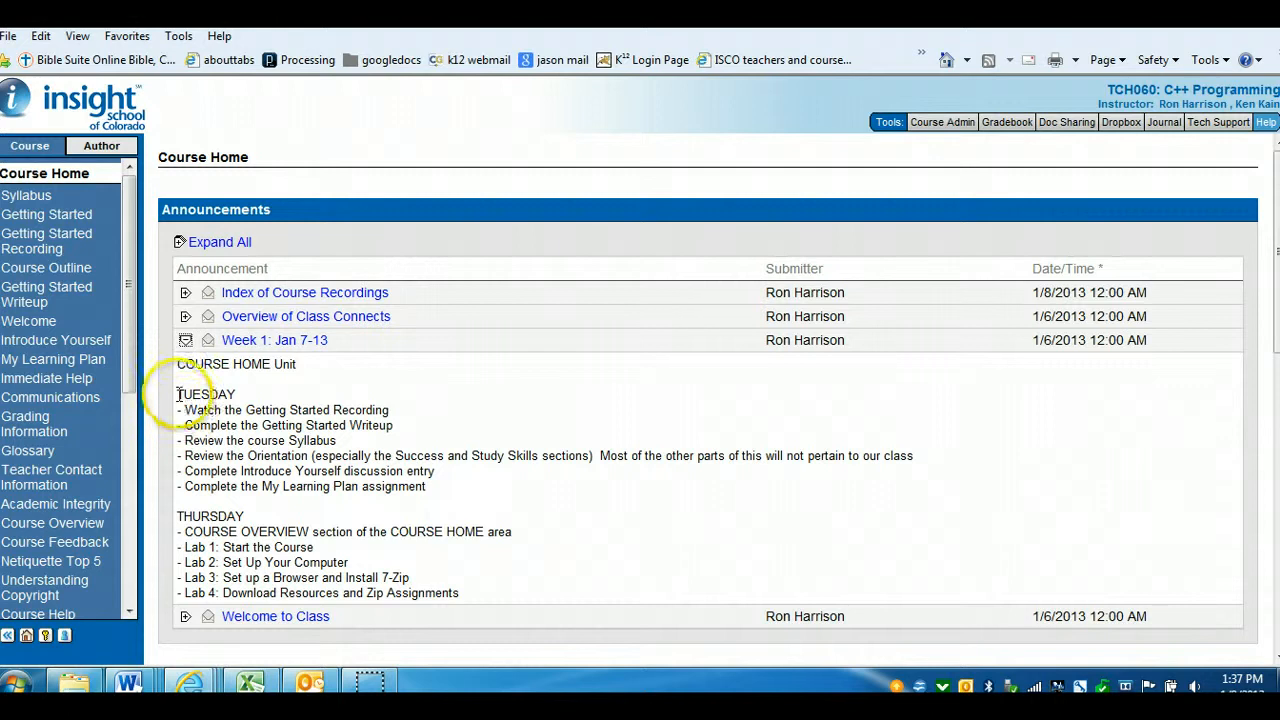
Read through the Tuesday and Thursday task lists in the Week 1: Jan 7-13 announcement
{"action": "left_click_drag", "start_coordinate": [177, 395], "coordinate": [437, 486]}
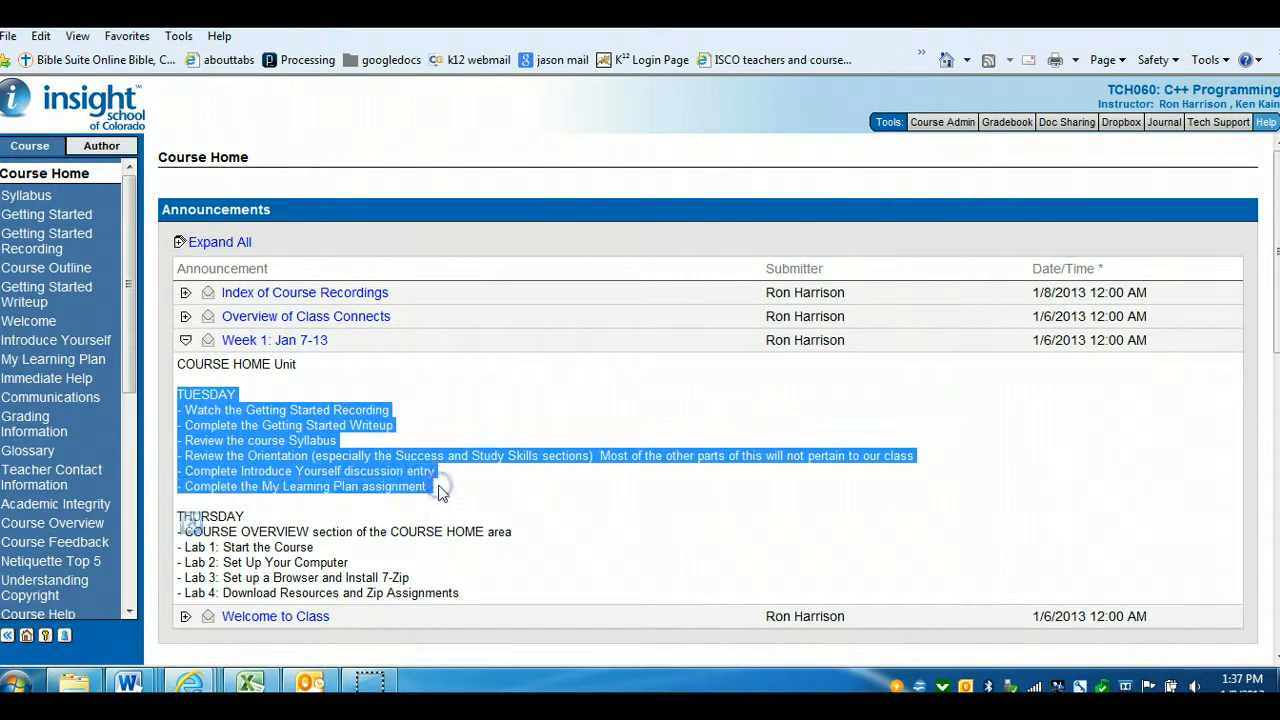
{"action": "left_click", "coordinate": [237, 434]}
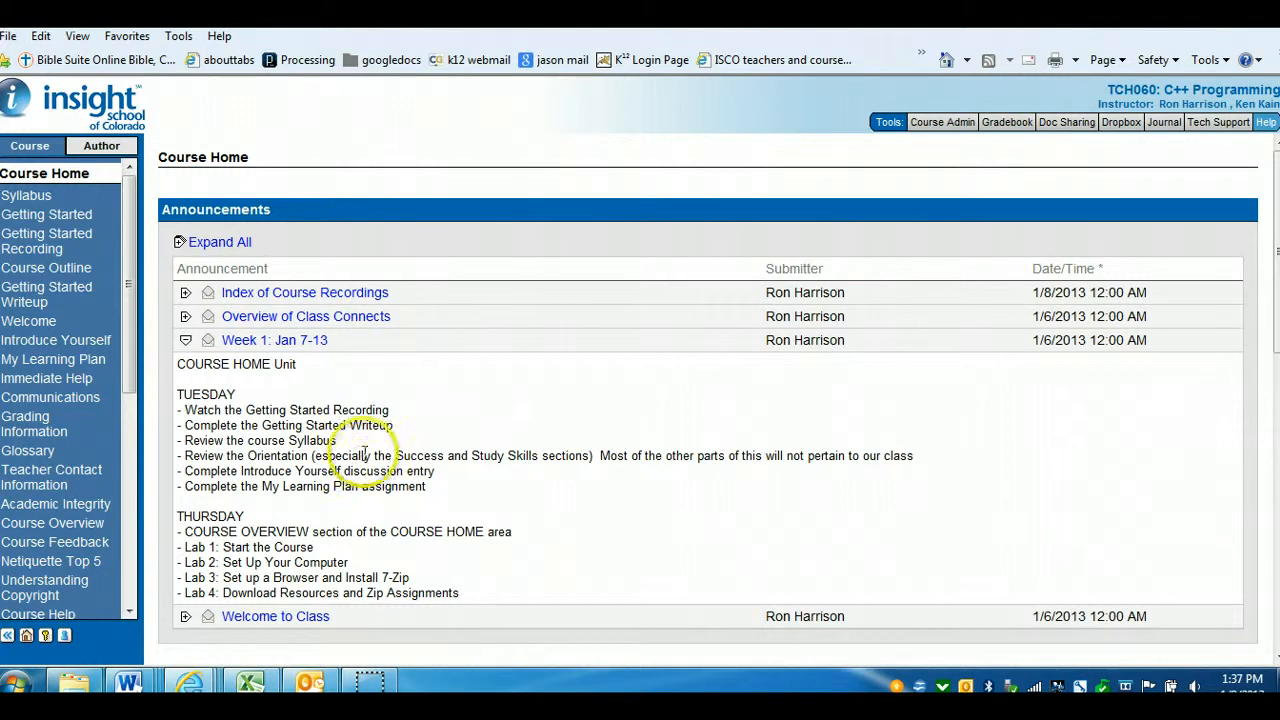
{"action": "left_click_drag", "start_coordinate": [178, 531], "coordinate": [254, 531]}
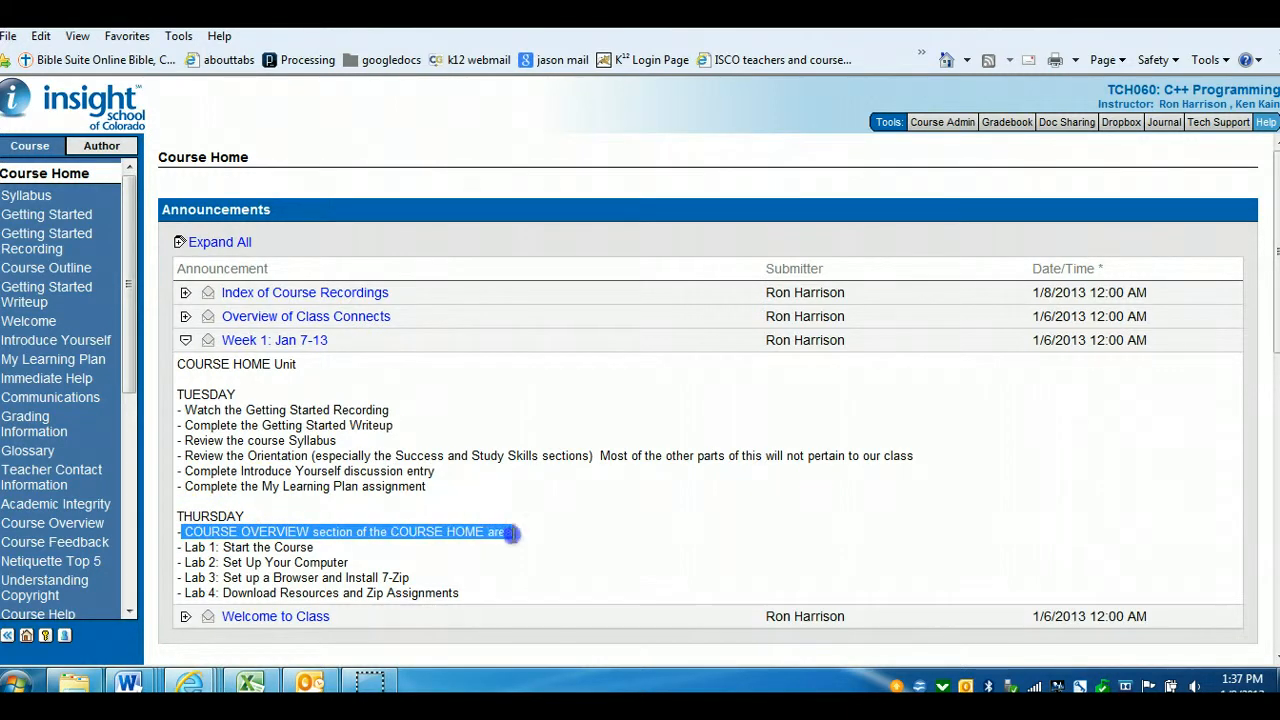
{"action": "left_click", "coordinate": [410, 537]}
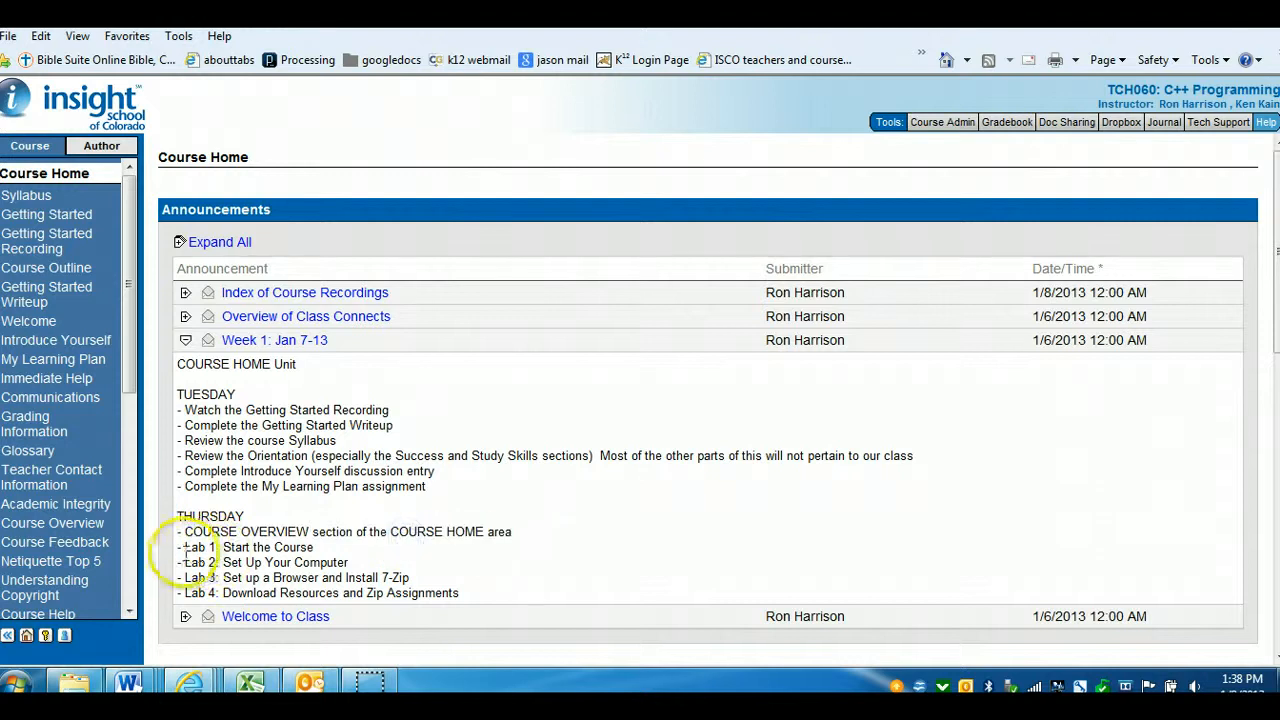
{"action": "left_click_drag", "start_coordinate": [179, 548], "coordinate": [455, 592]}
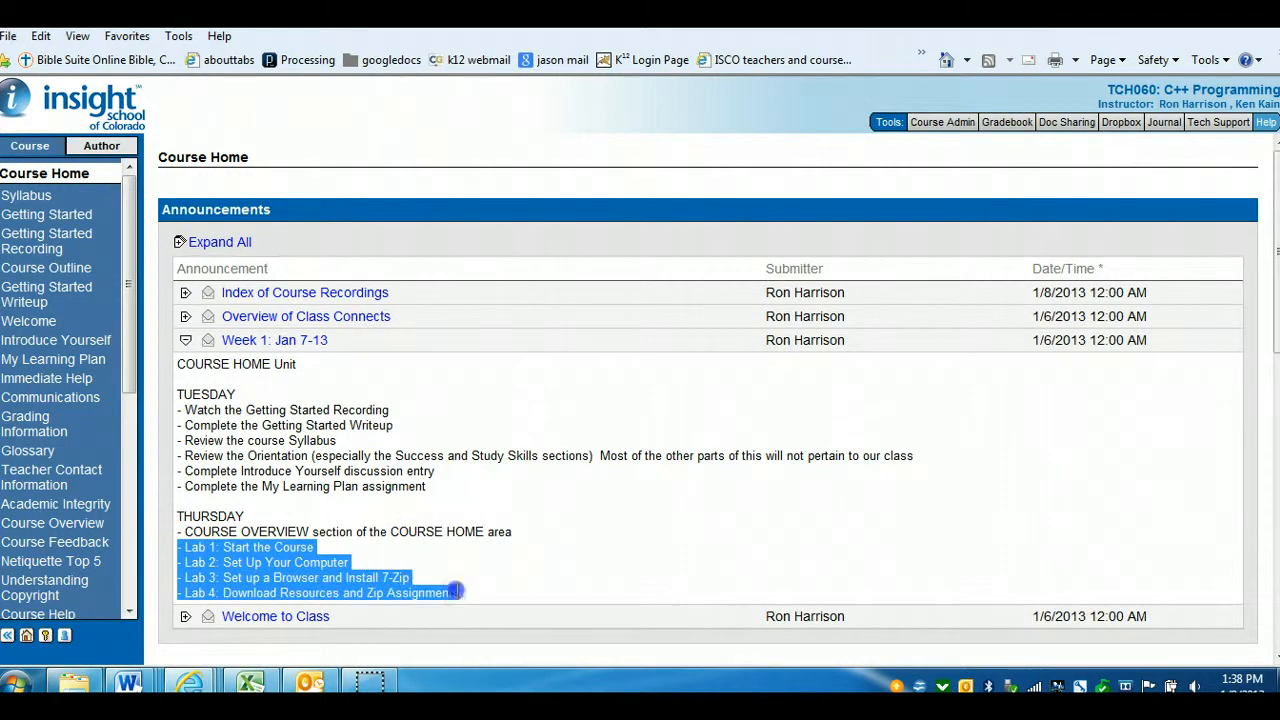
{"action": "left_click", "coordinate": [557, 585]}
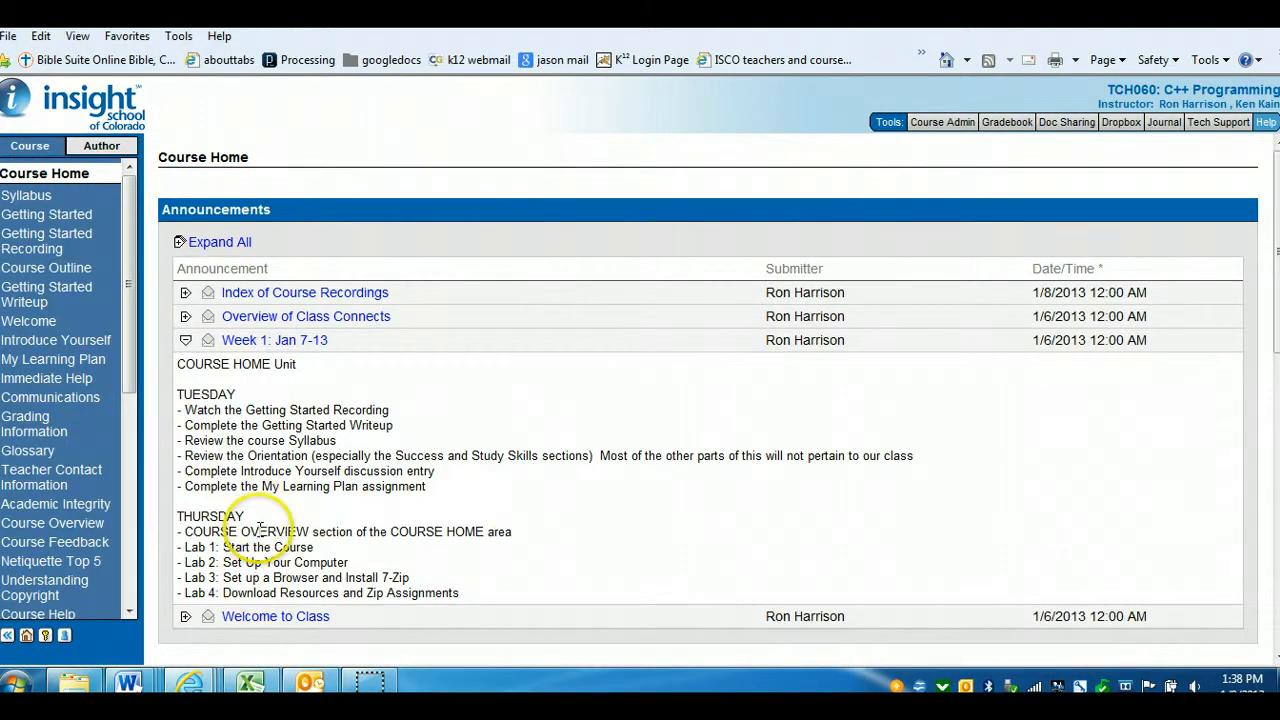
Open the Course Overview, review its topic list, and move forward into Lab 1: Start the Course
{"action": "left_click", "coordinate": [85, 528]}
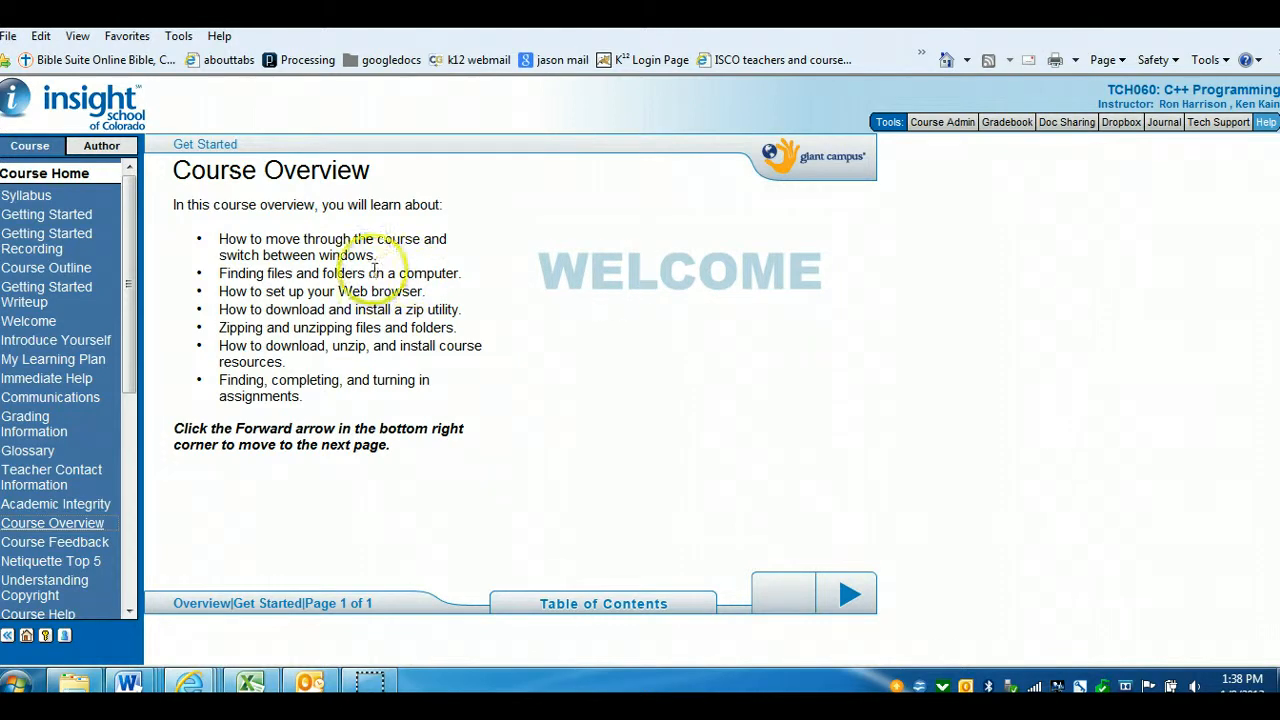
{"action": "left_click_drag", "start_coordinate": [219, 239], "coordinate": [333, 392]}
{"action": "left_click", "coordinate": [410, 328]}
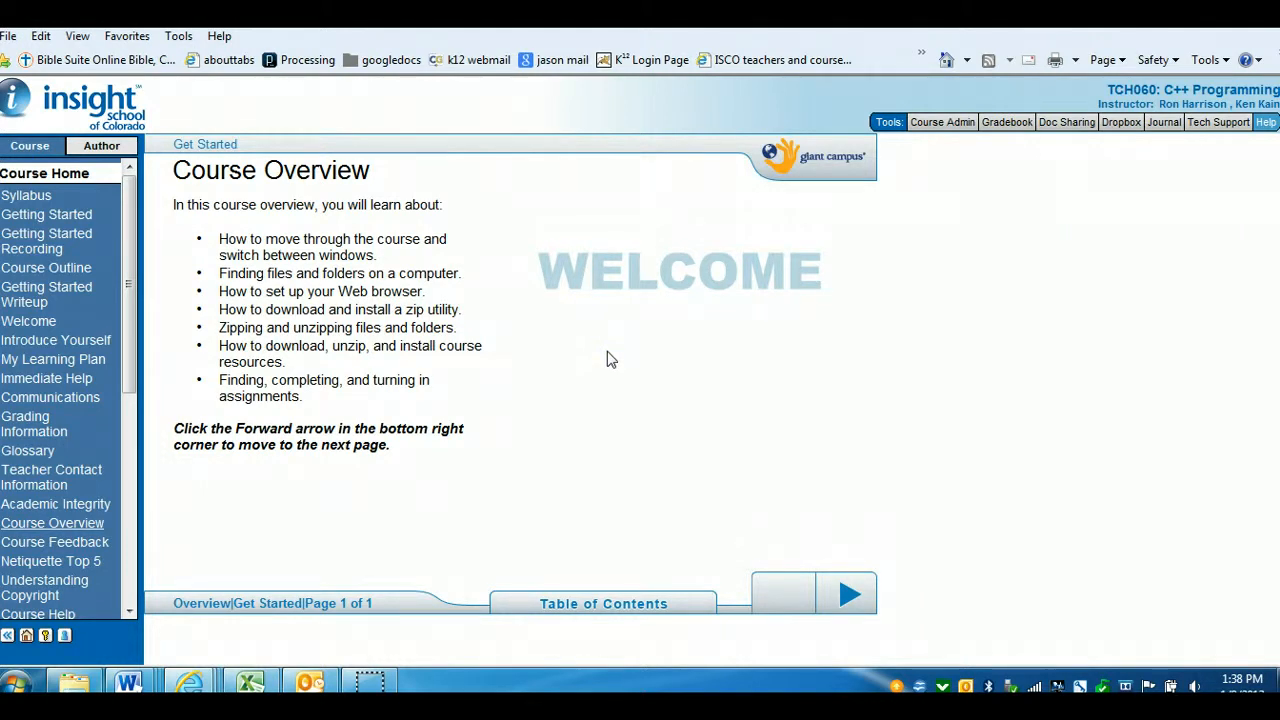
{"action": "left_click", "coordinate": [867, 603]}
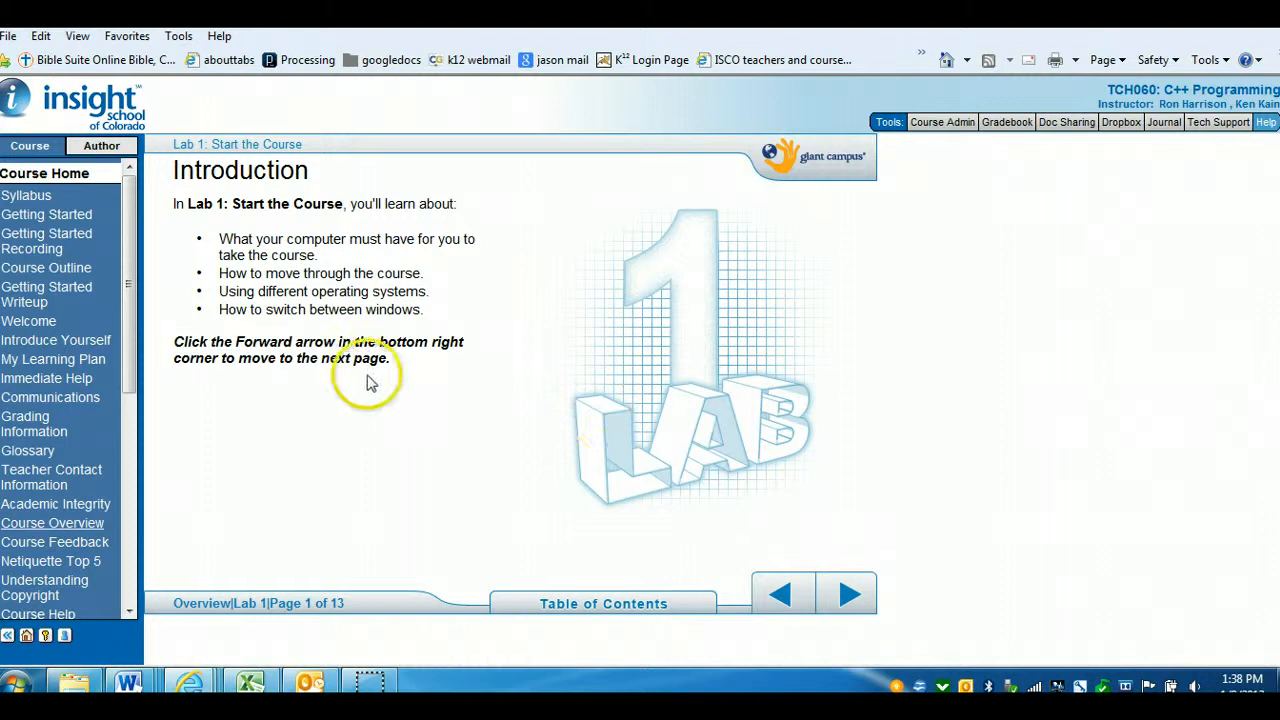
Advance to the Computer Requirements page, review its list, and continue to Moving Between Pages
{"action": "left_click", "coordinate": [850, 598]}
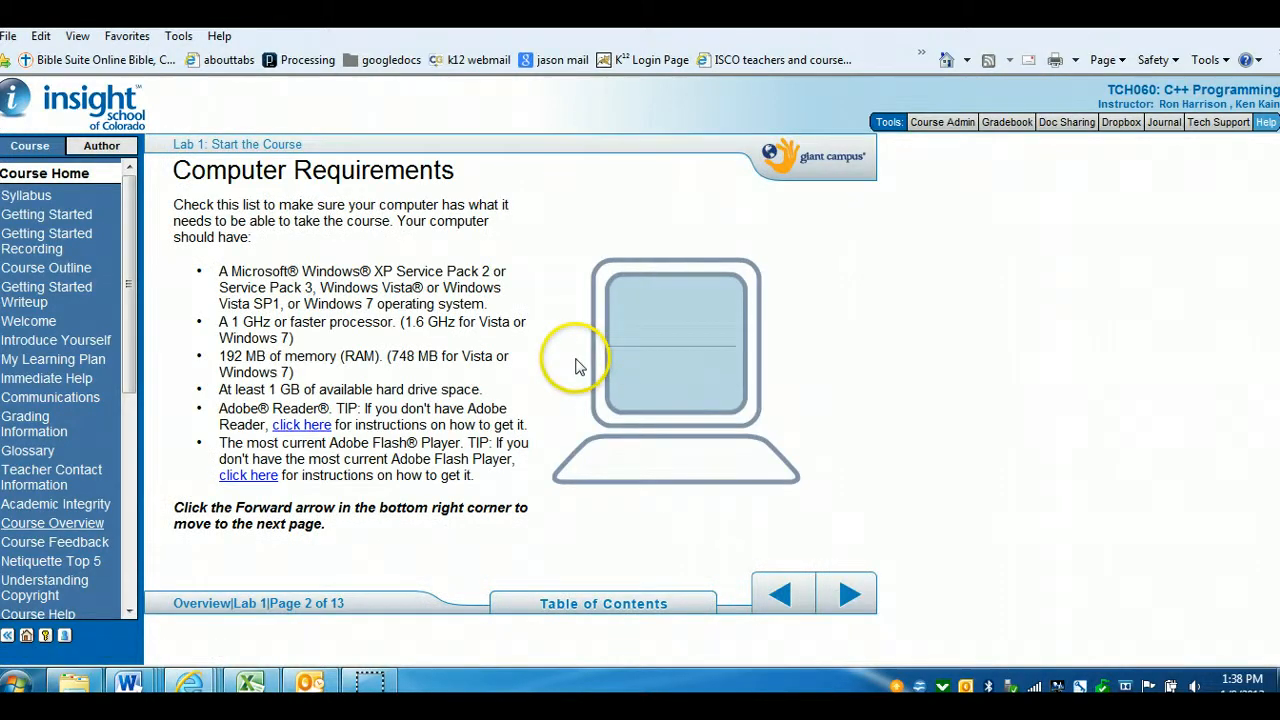
{"action": "left_click_drag", "start_coordinate": [219, 271], "coordinate": [478, 475]}
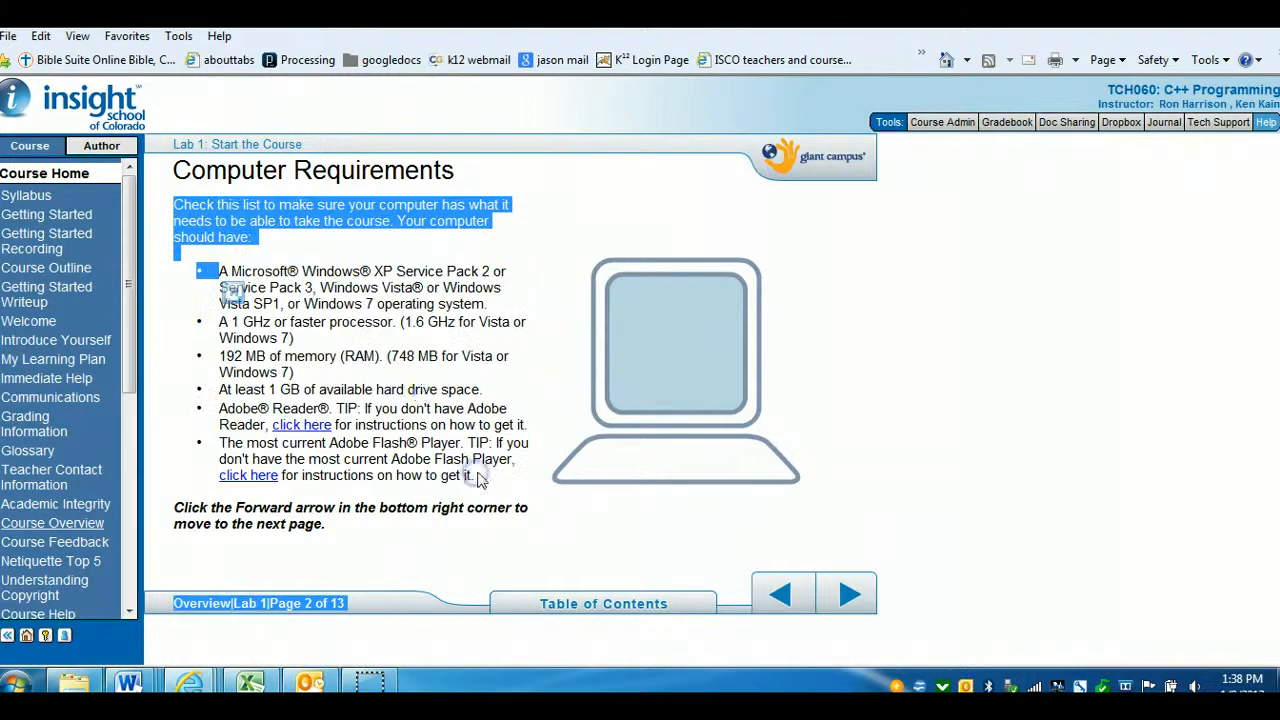
{"action": "left_click", "coordinate": [422, 395]}
{"action": "left_click", "coordinate": [849, 594]}
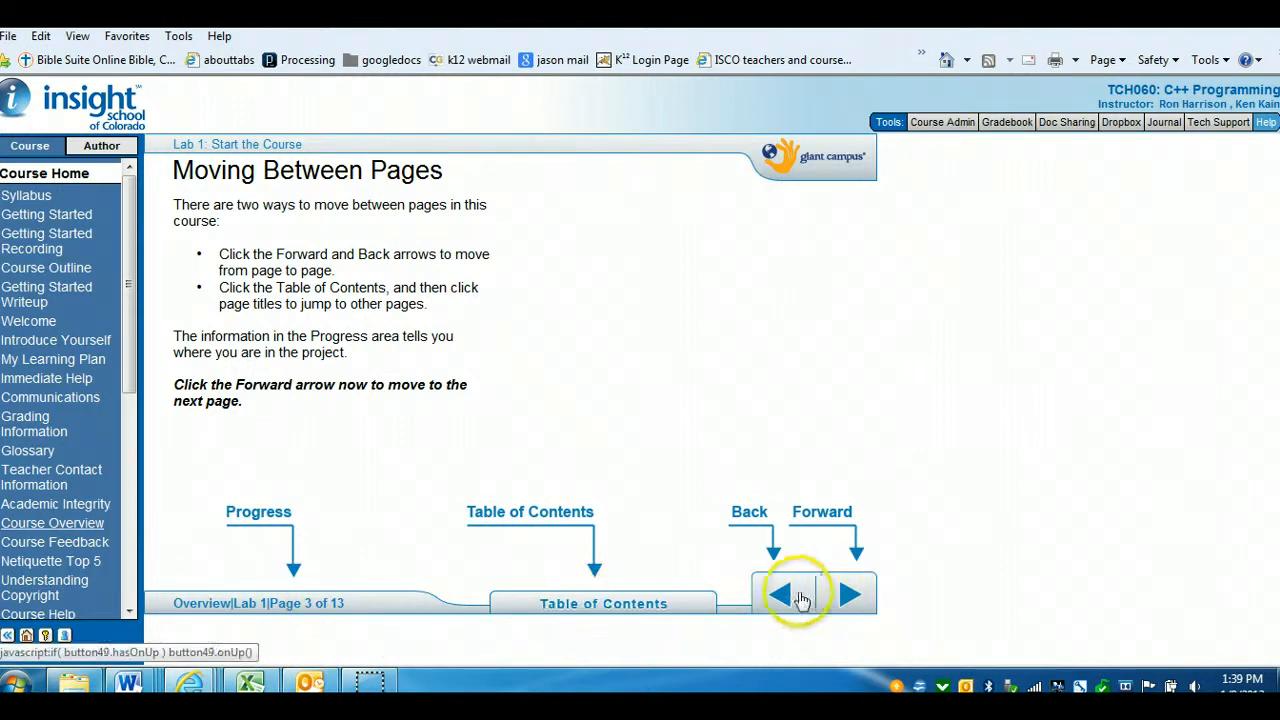
Page forward to Follow These Steps, open the examples for steps 1 through 3, and scroll the step list
{"action": "left_click", "coordinate": [849, 595]}
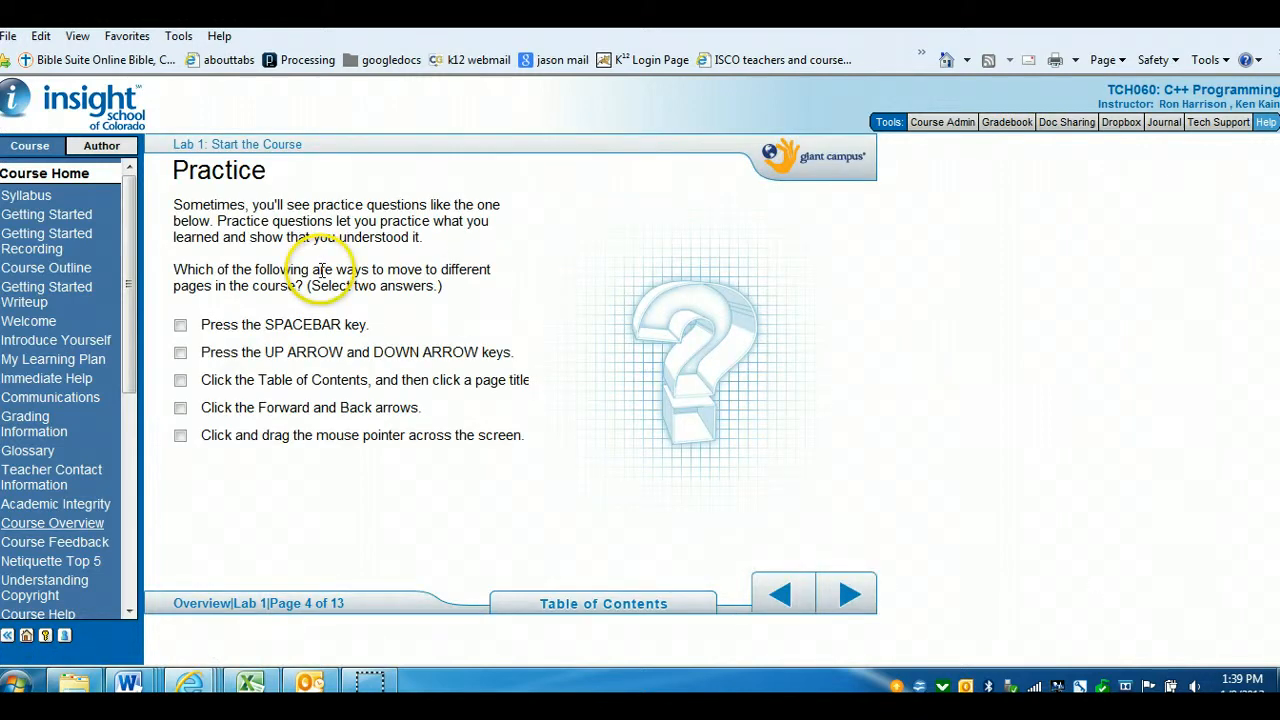
{"action": "left_click", "coordinate": [849, 594]}
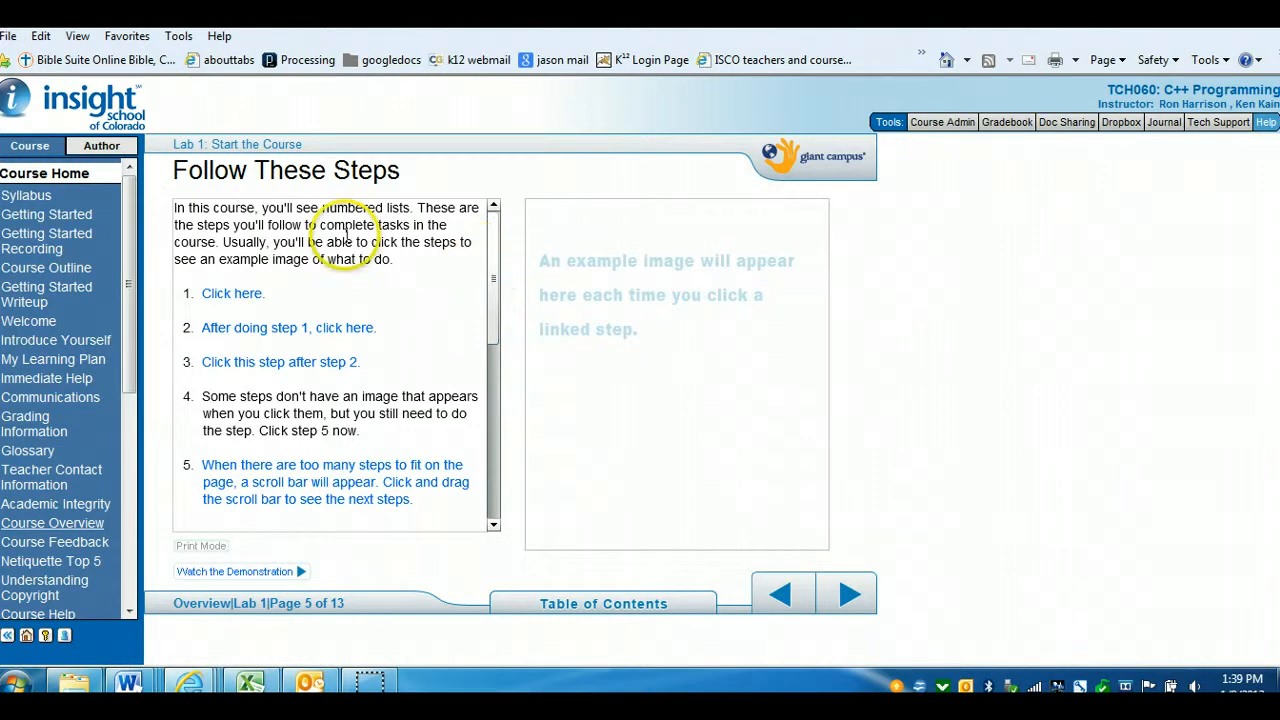
{"action": "left_click", "coordinate": [230, 296]}
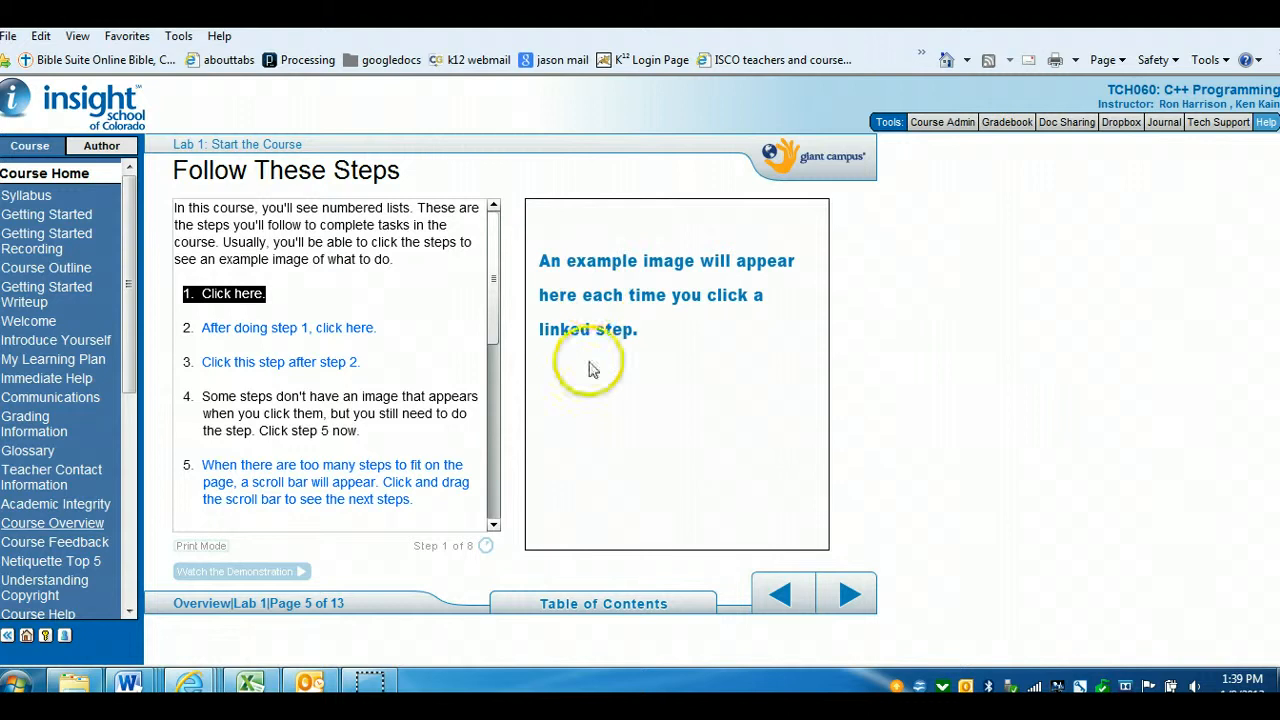
{"action": "left_click", "coordinate": [255, 330]}
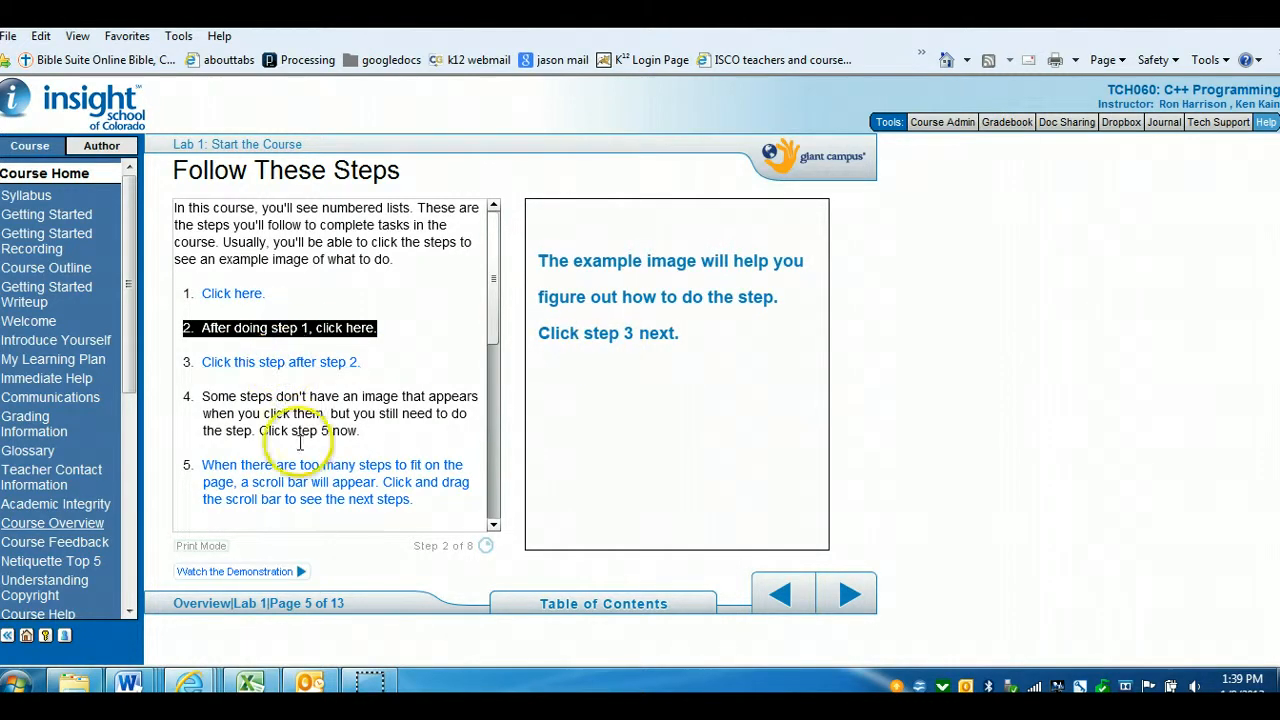
{"action": "left_click", "coordinate": [262, 364]}
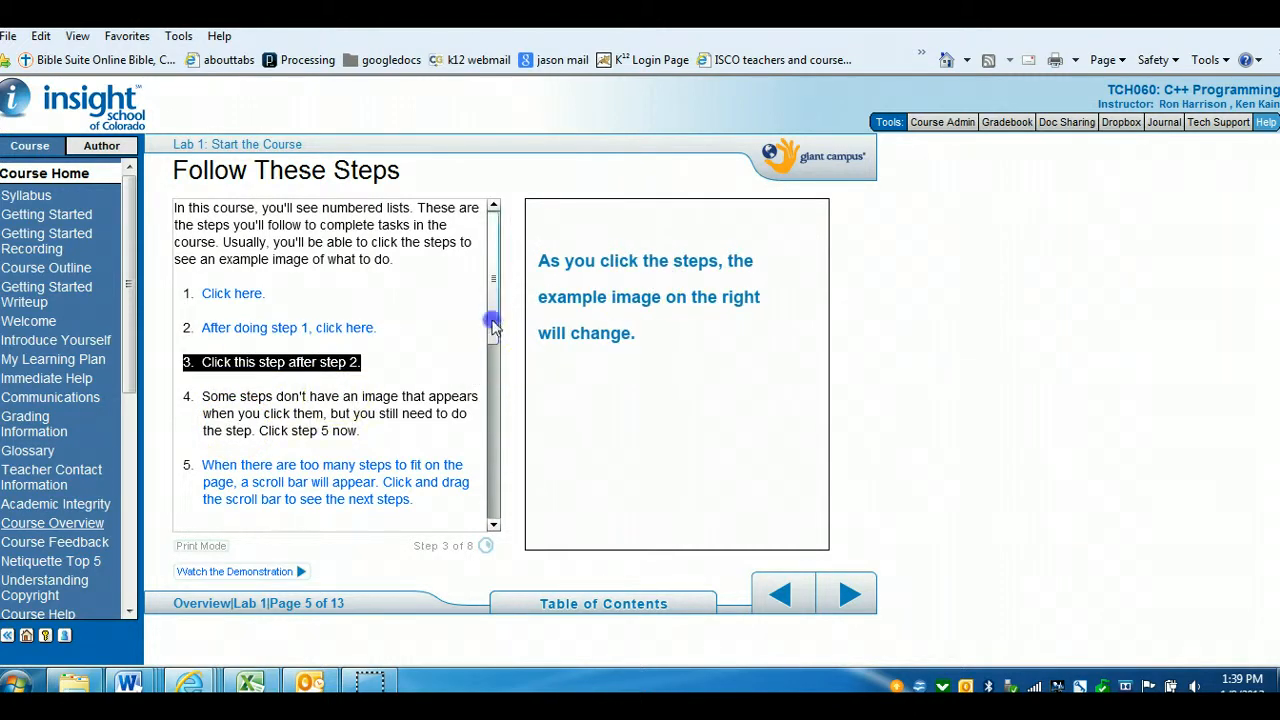
{"action": "left_click_drag", "start_coordinate": [490, 328], "coordinate": [491, 423]}
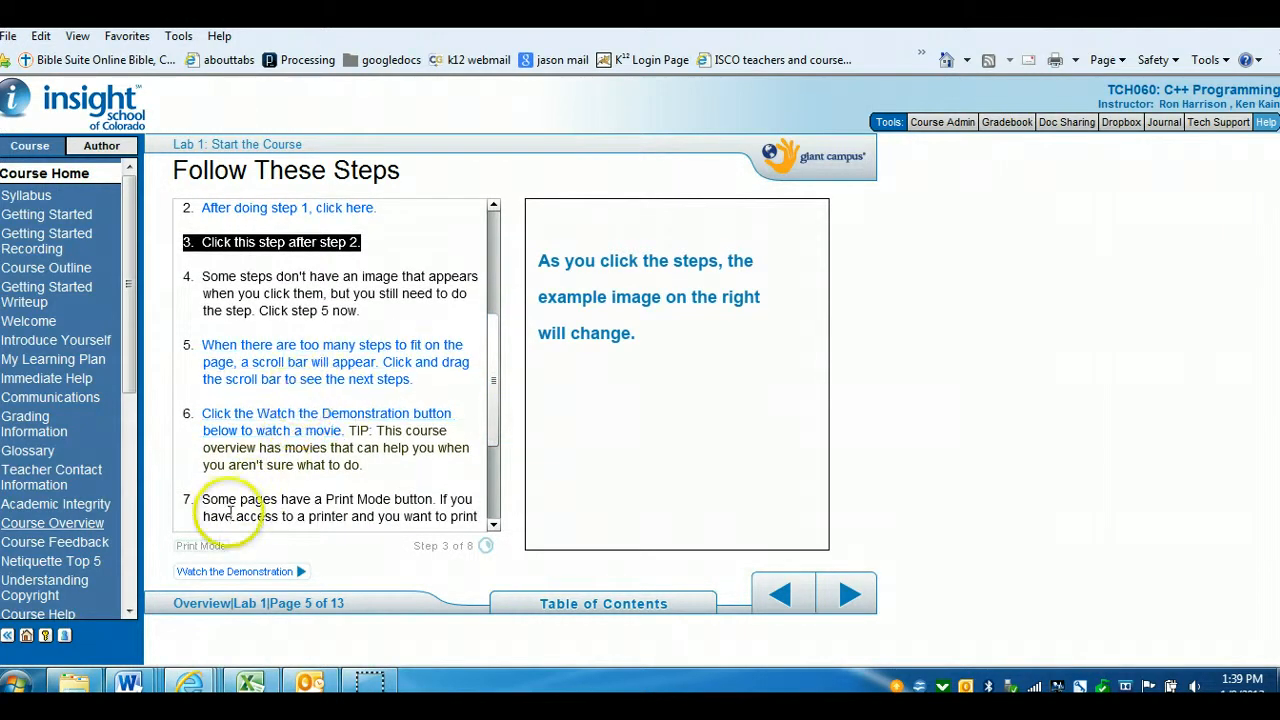
Play the demonstration movie, close it, and advance to the Hardware and Software page
{"action": "left_click", "coordinate": [258, 572]}
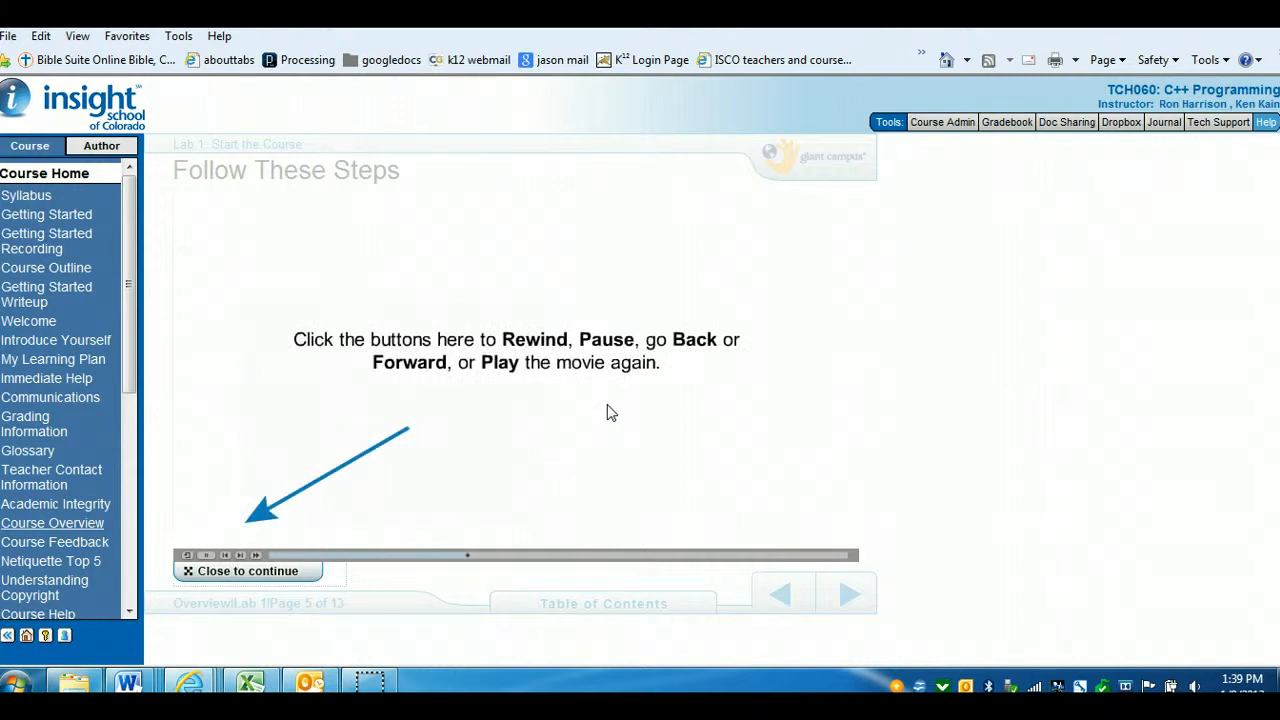
{"action": "left_click", "coordinate": [268, 572]}
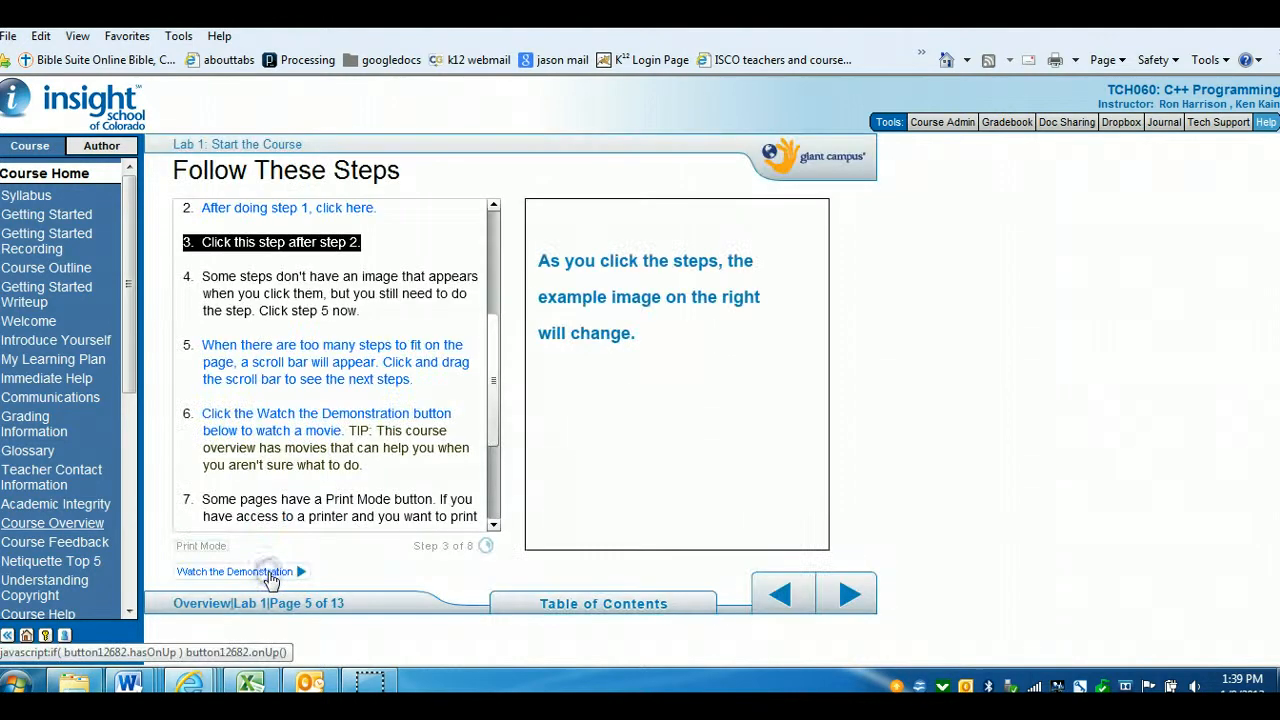
{"action": "left_click", "coordinate": [875, 603]}
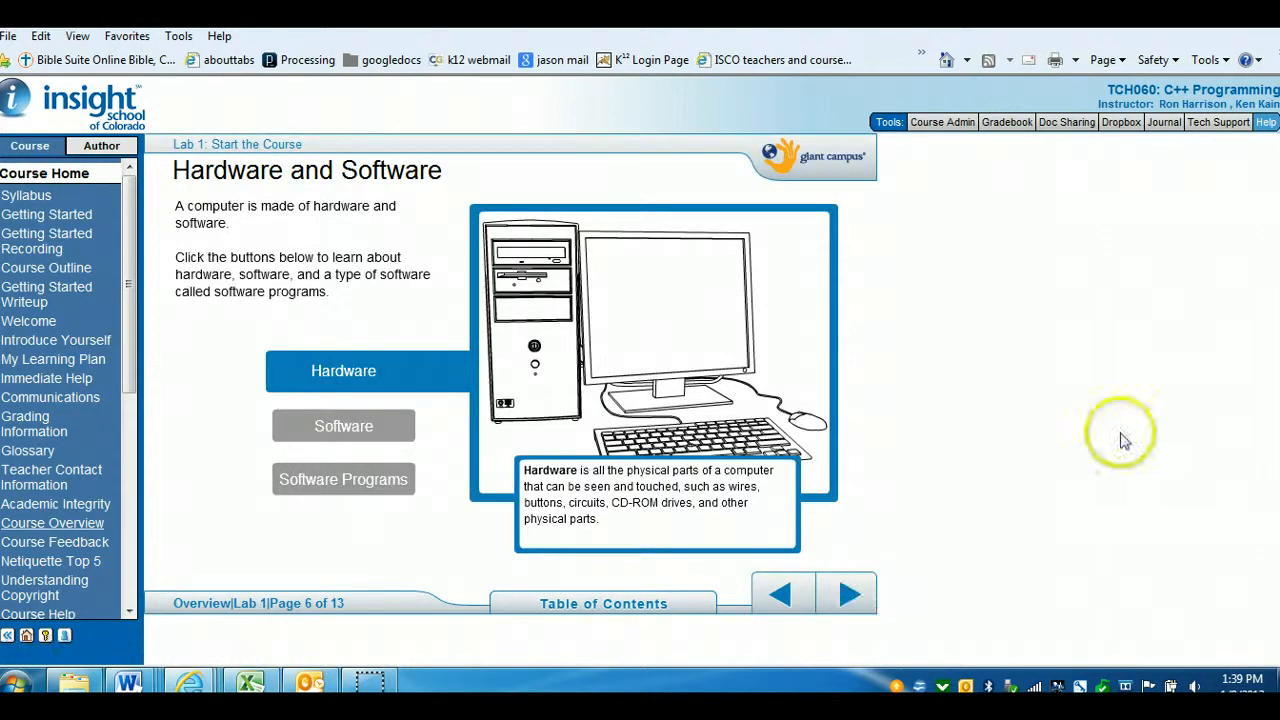
Page forward through Using Software and Operating Systems to the Using a Different OS page
{"action": "left_click", "coordinate": [858, 607]}
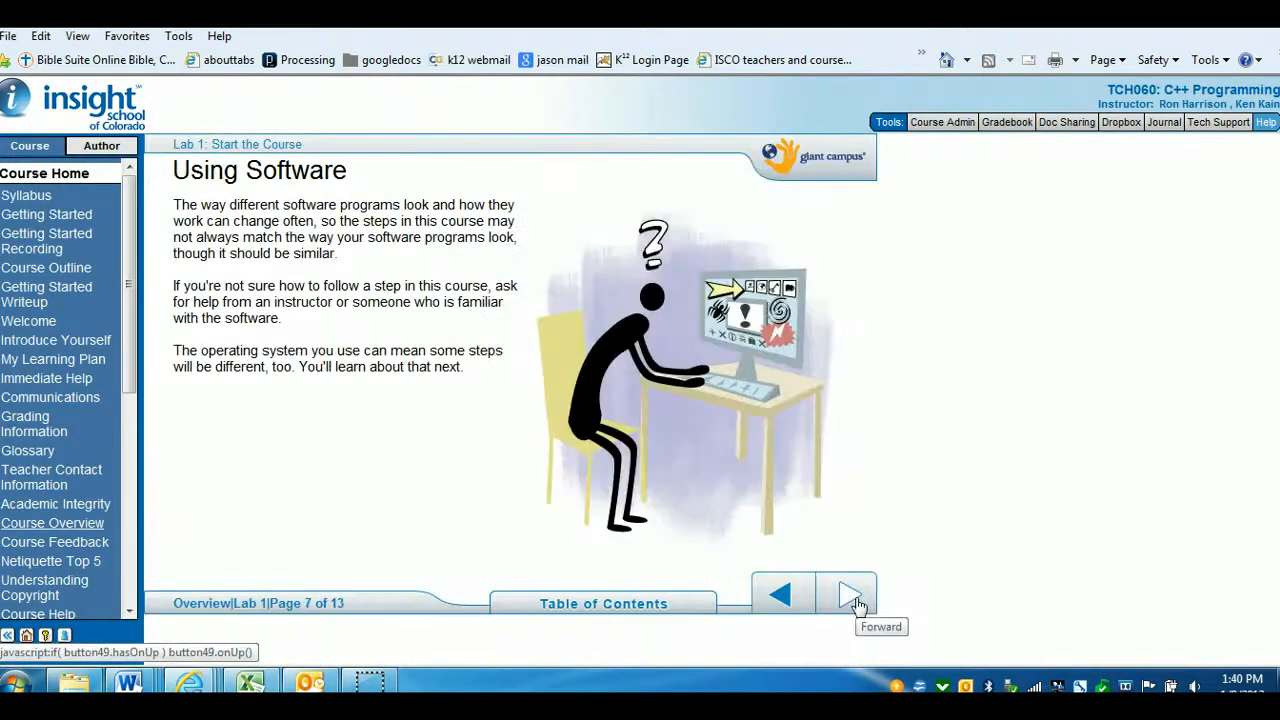
{"action": "left_click", "coordinate": [858, 605]}
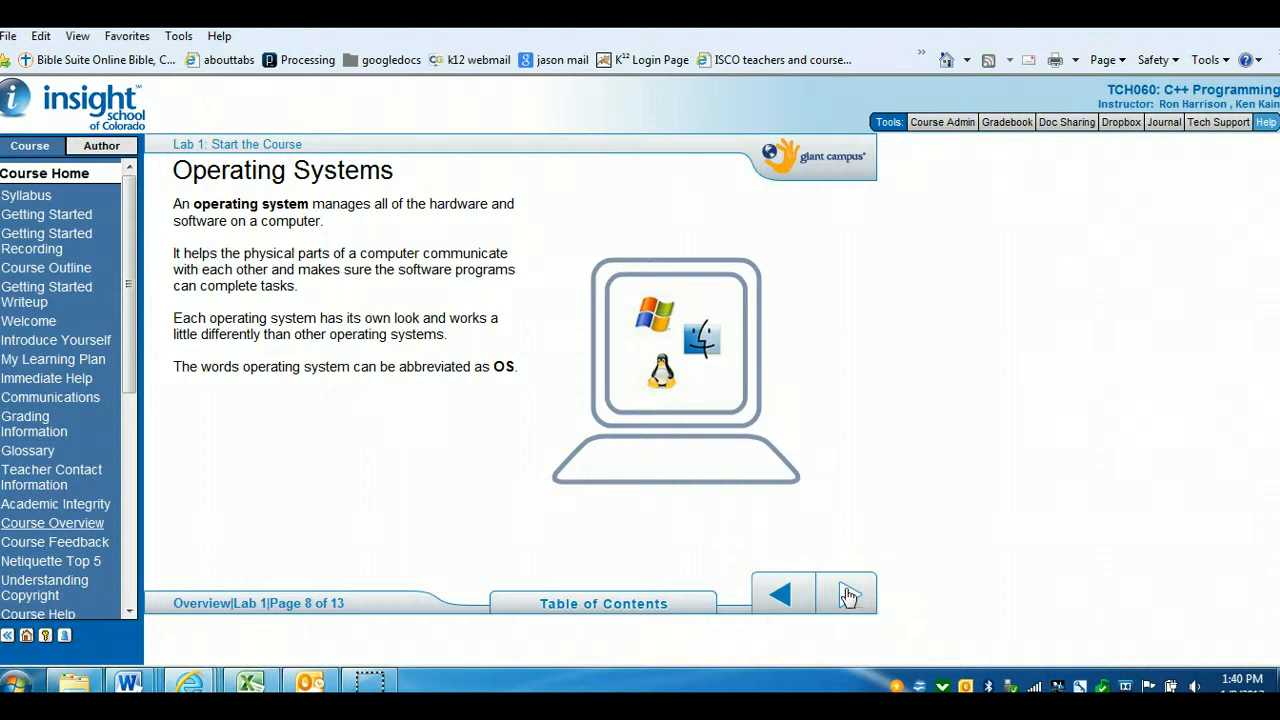
{"action": "left_click", "coordinate": [847, 595]}
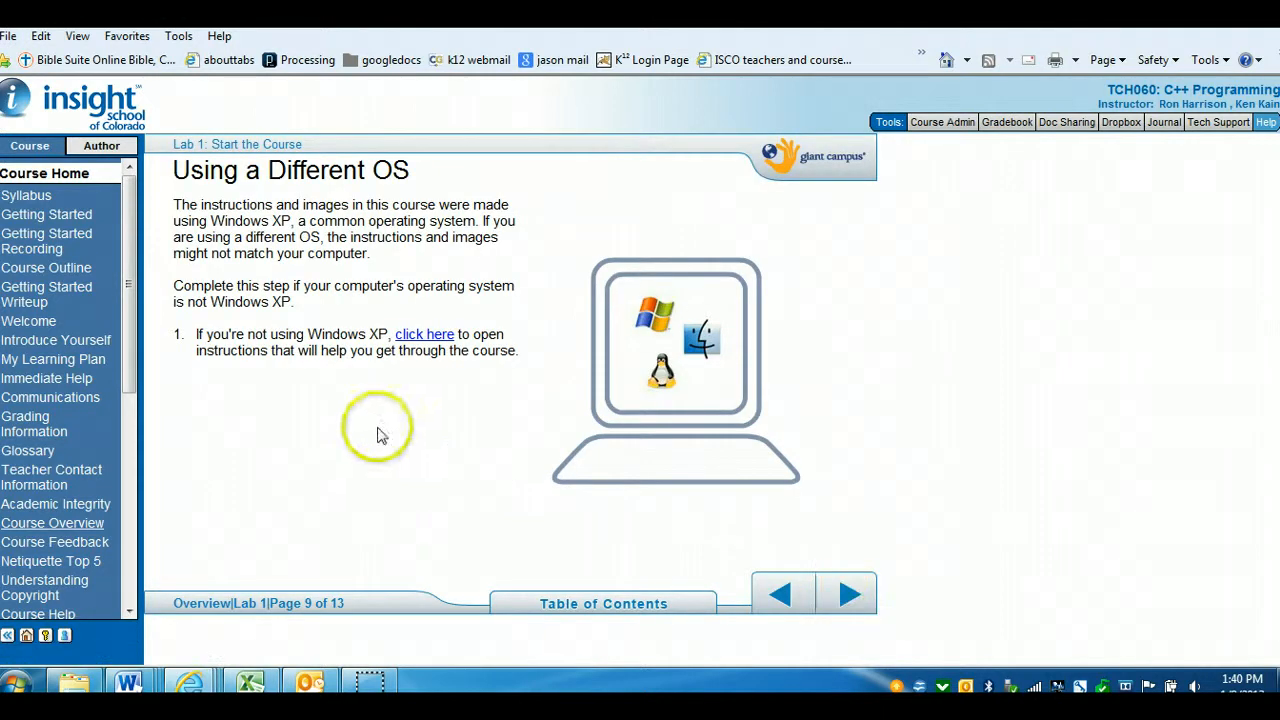
Open the operating system help document and read its Windows 7 differences section
{"action": "left_click", "coordinate": [436, 338]}
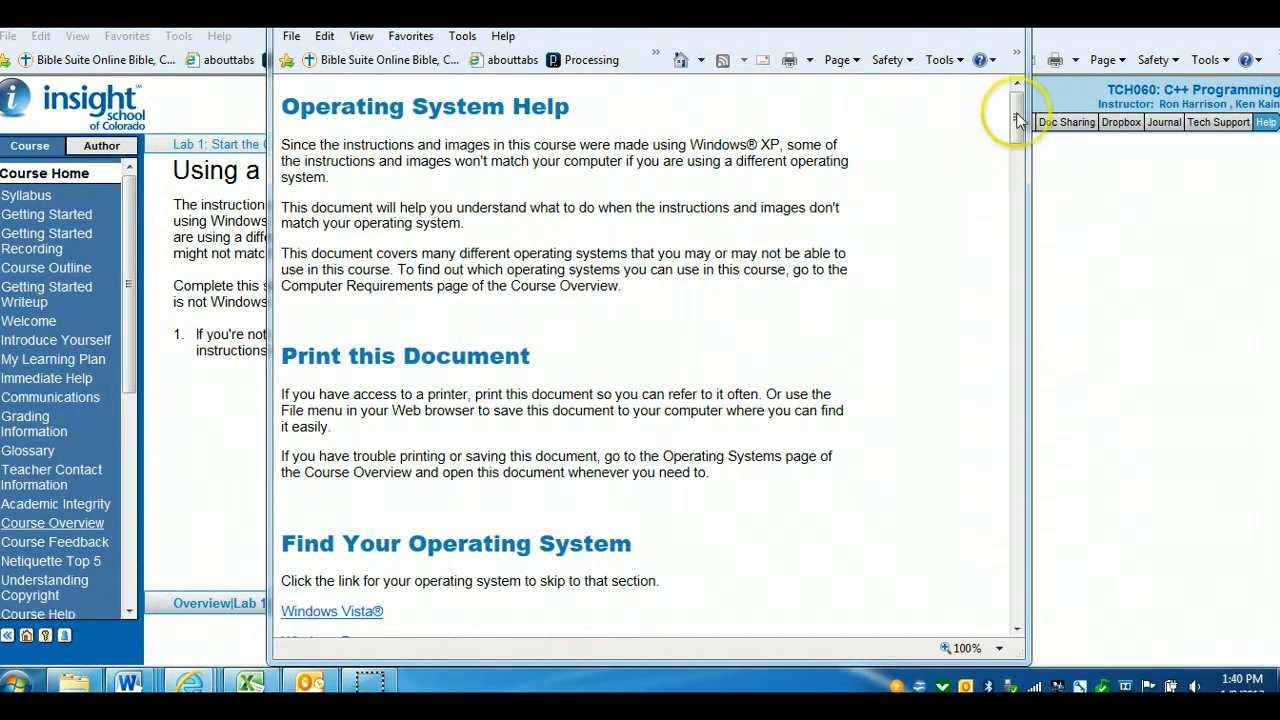
{"action": "left_click_drag", "start_coordinate": [1018, 118], "coordinate": [1036, 287]}
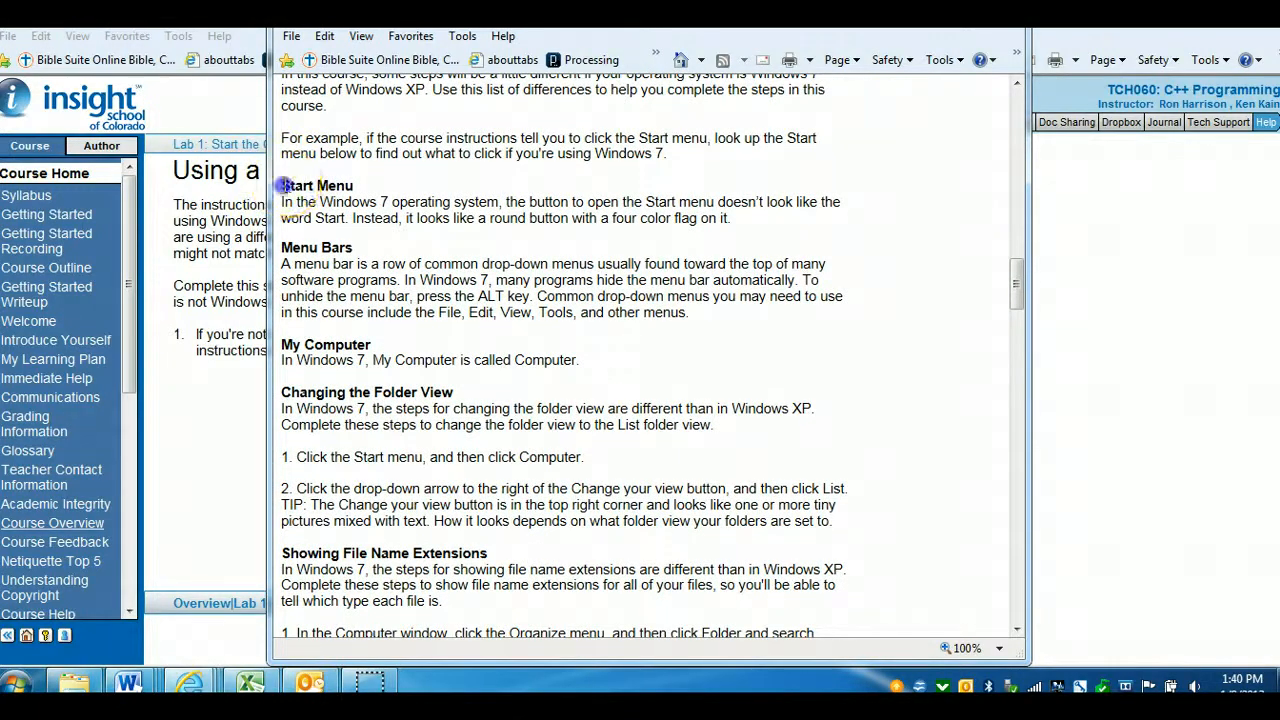
{"action": "left_click_drag", "start_coordinate": [283, 186], "coordinate": [520, 505]}
{"action": "left_click", "coordinate": [652, 442]}
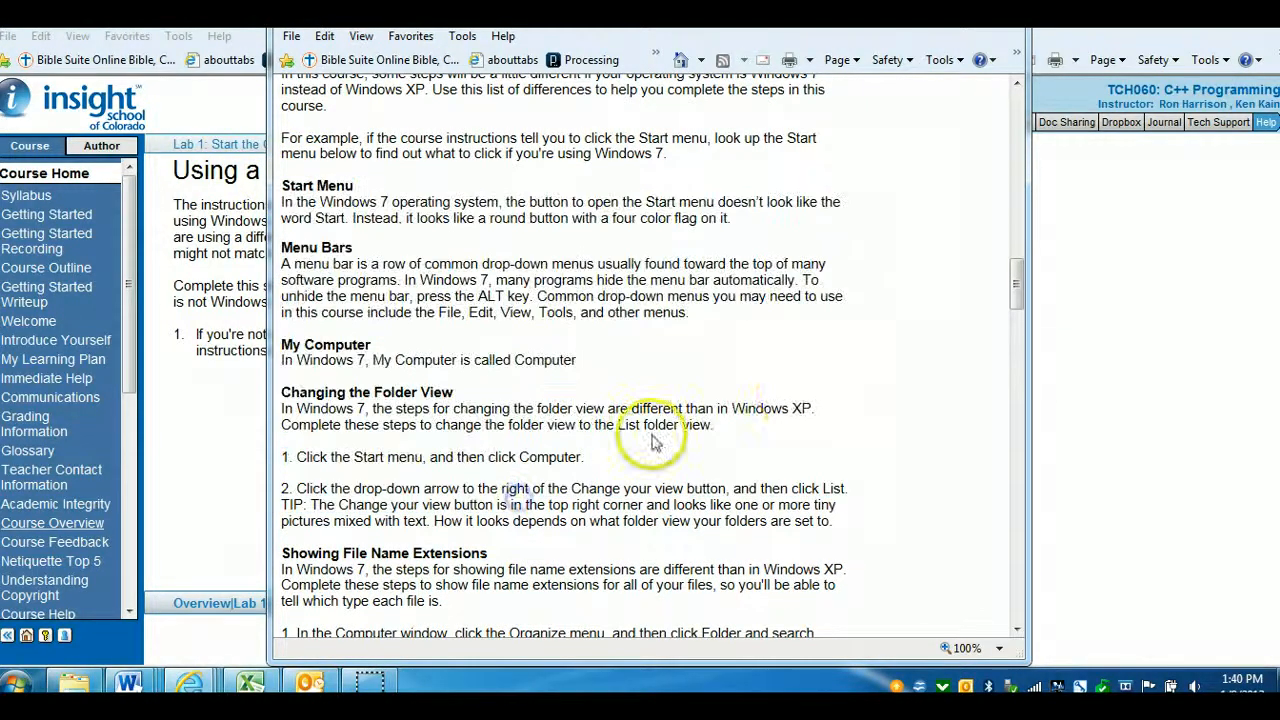
Scroll through the rest of the operating system help document and close its window
{"action": "left_click_drag", "start_coordinate": [1018, 277], "coordinate": [1020, 352]}
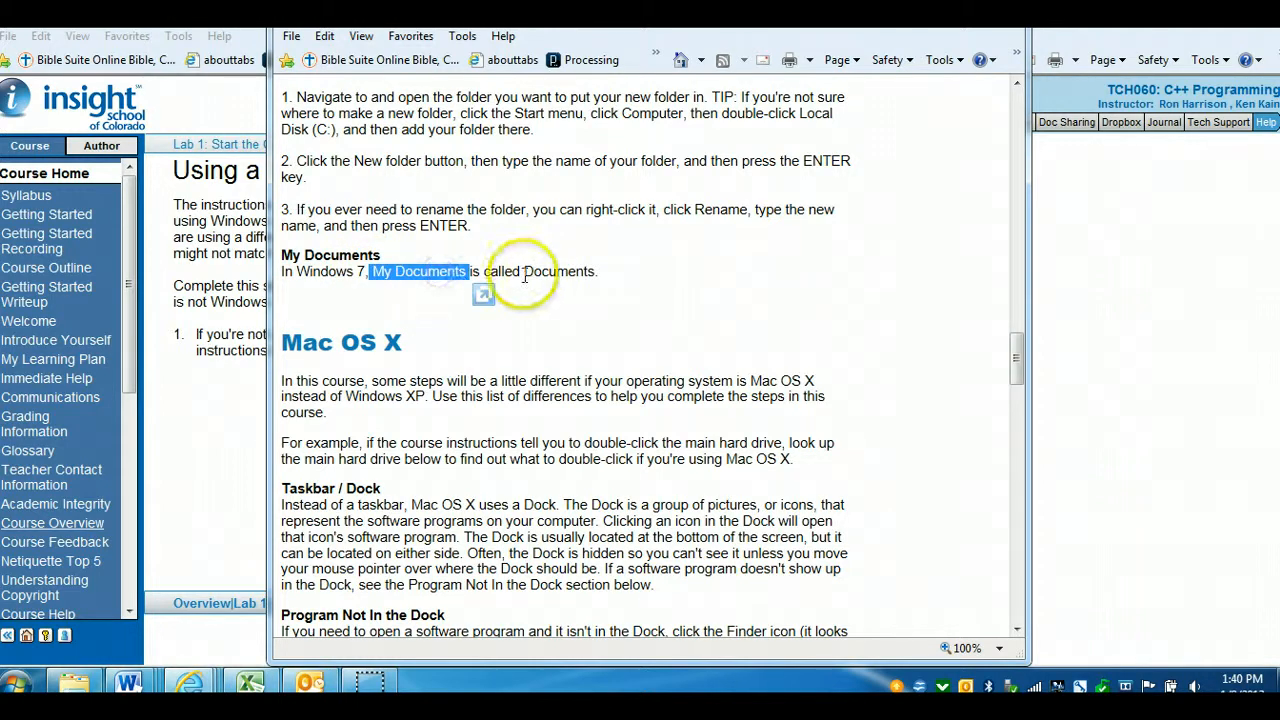
{"action": "left_click_drag", "start_coordinate": [523, 271], "coordinate": [617, 271]}
{"action": "left_click", "coordinate": [628, 350]}
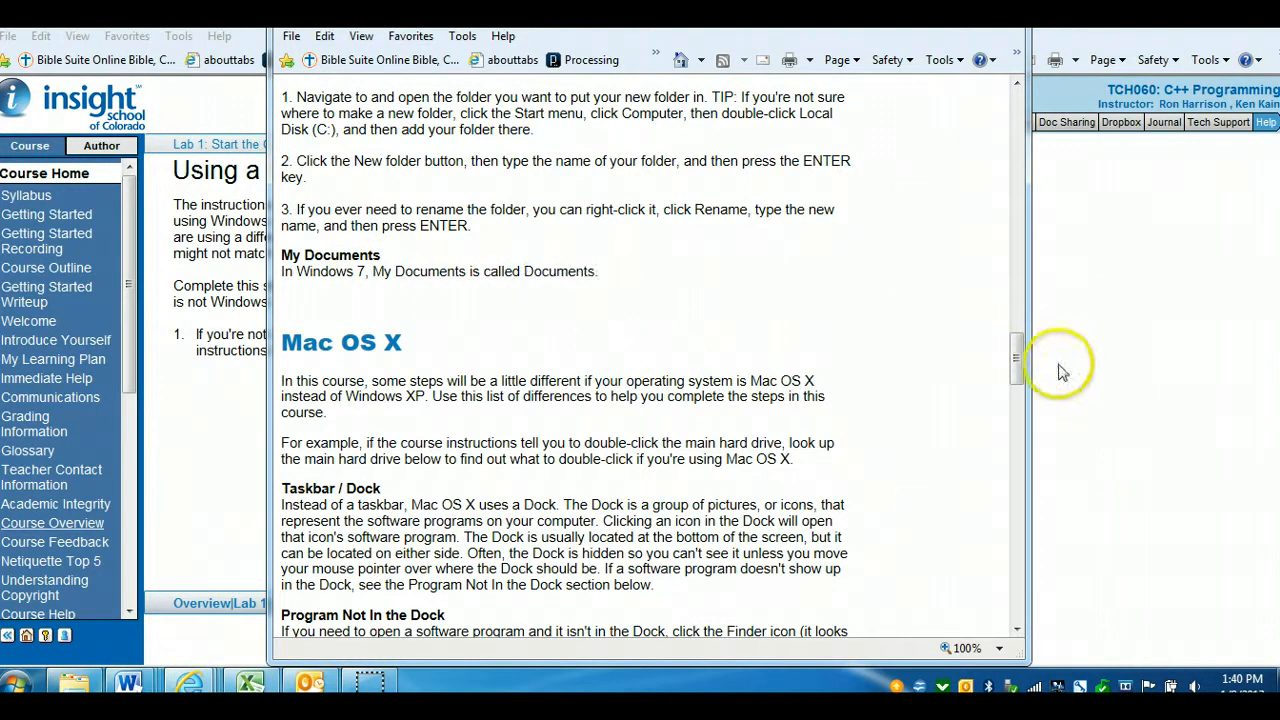
{"action": "left_click_drag", "start_coordinate": [1017, 355], "coordinate": [1017, 320]}
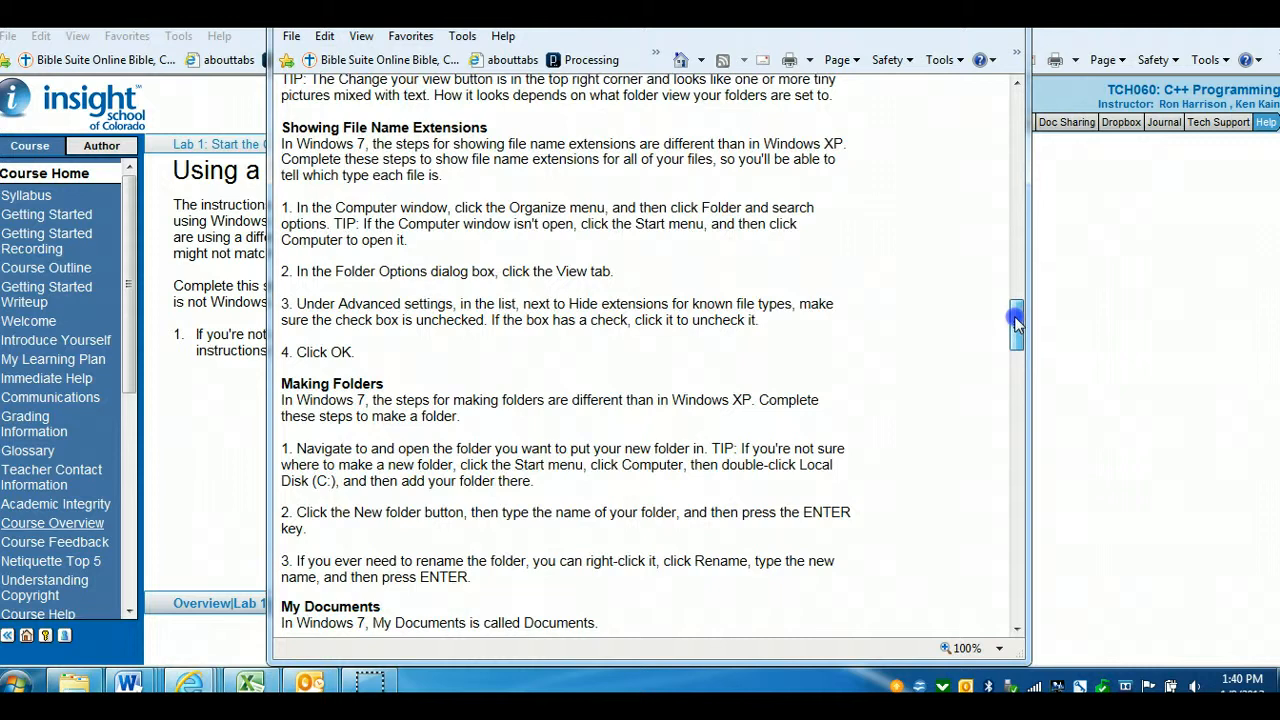
{"action": "left_click_drag", "start_coordinate": [1016, 320], "coordinate": [1018, 97]}
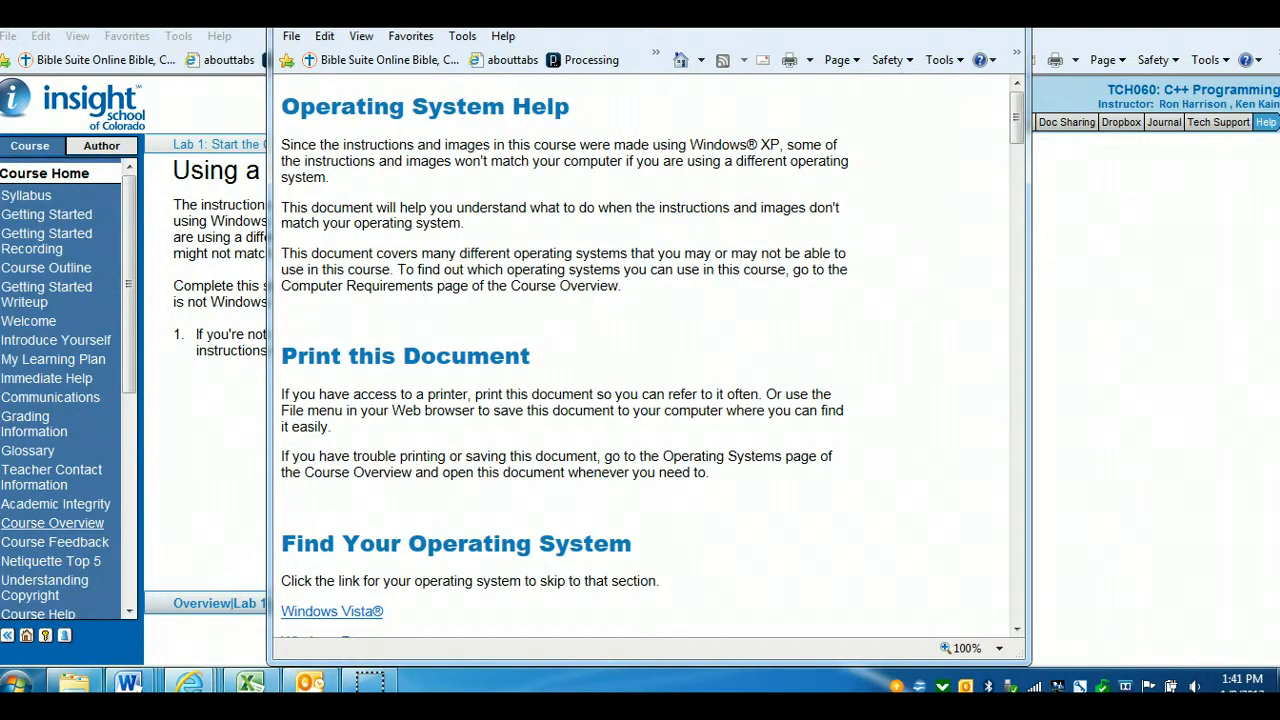
{"action": "left_click", "coordinate": [1008, 10]}
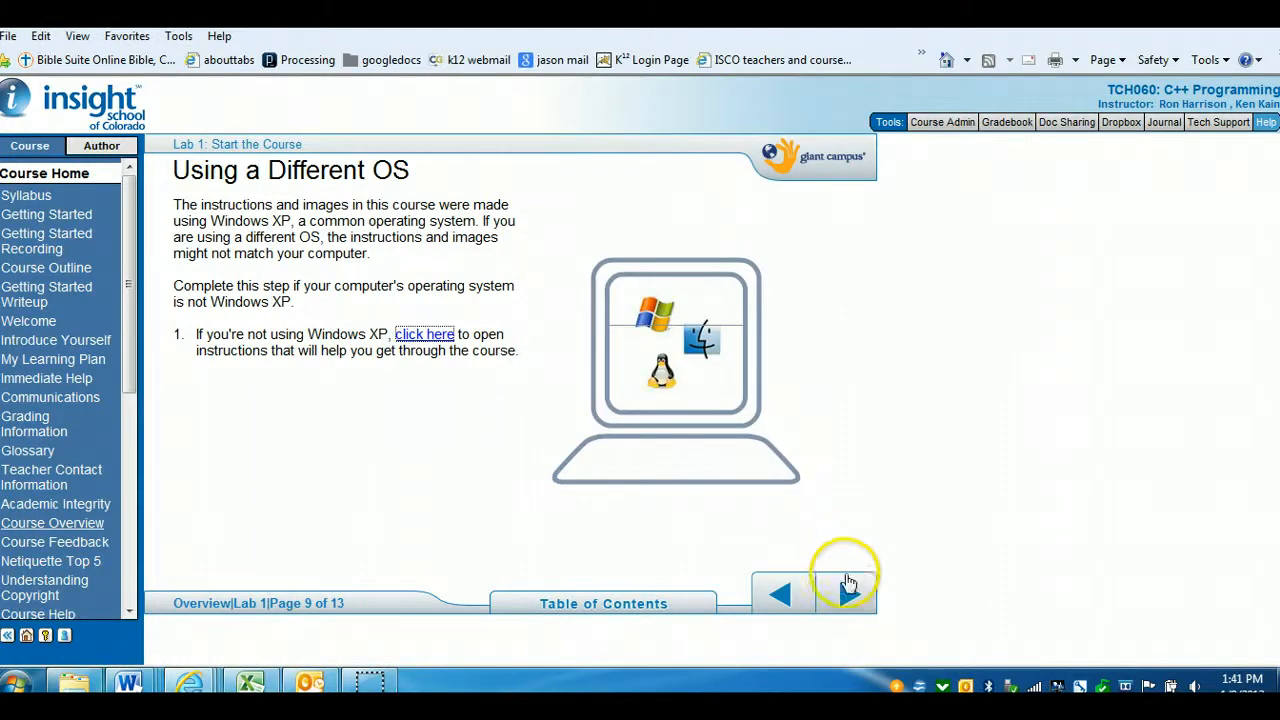
Advance through Taskbars and Windows and Pressing Multiple Keys to the Switching Between Windows page
{"action": "left_click", "coordinate": [850, 590]}
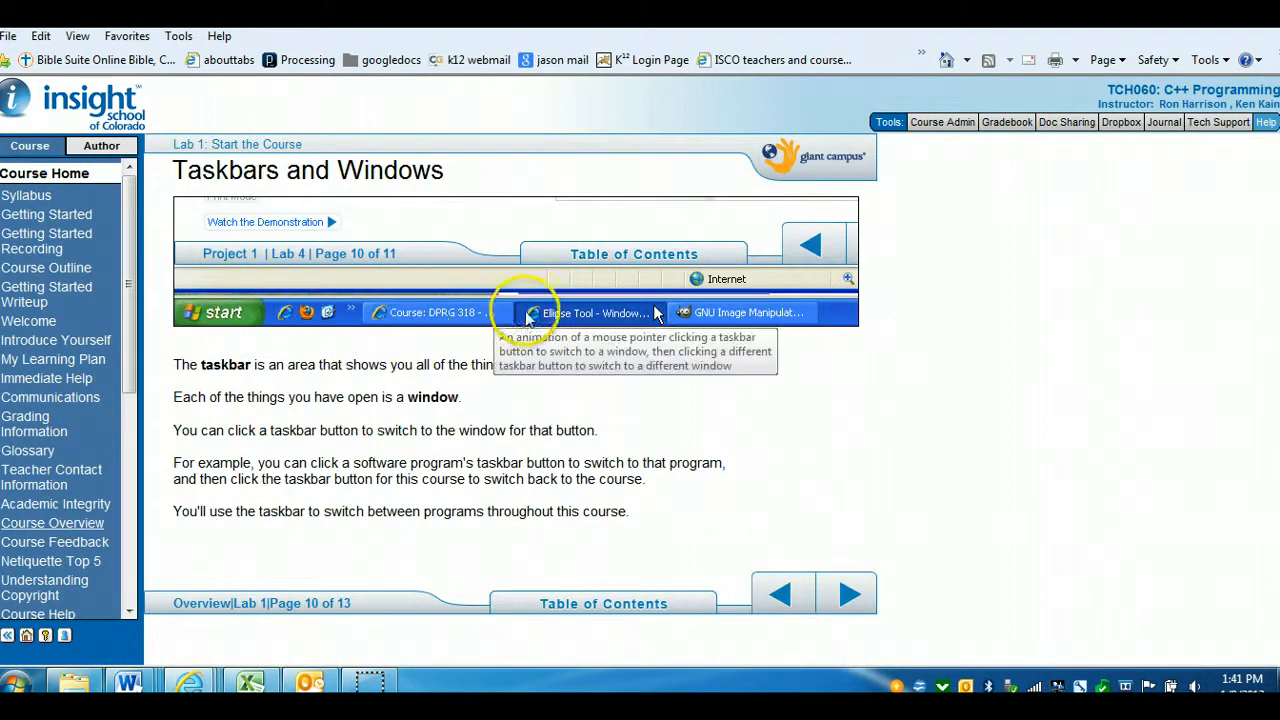
{"action": "left_click", "coordinate": [855, 604]}
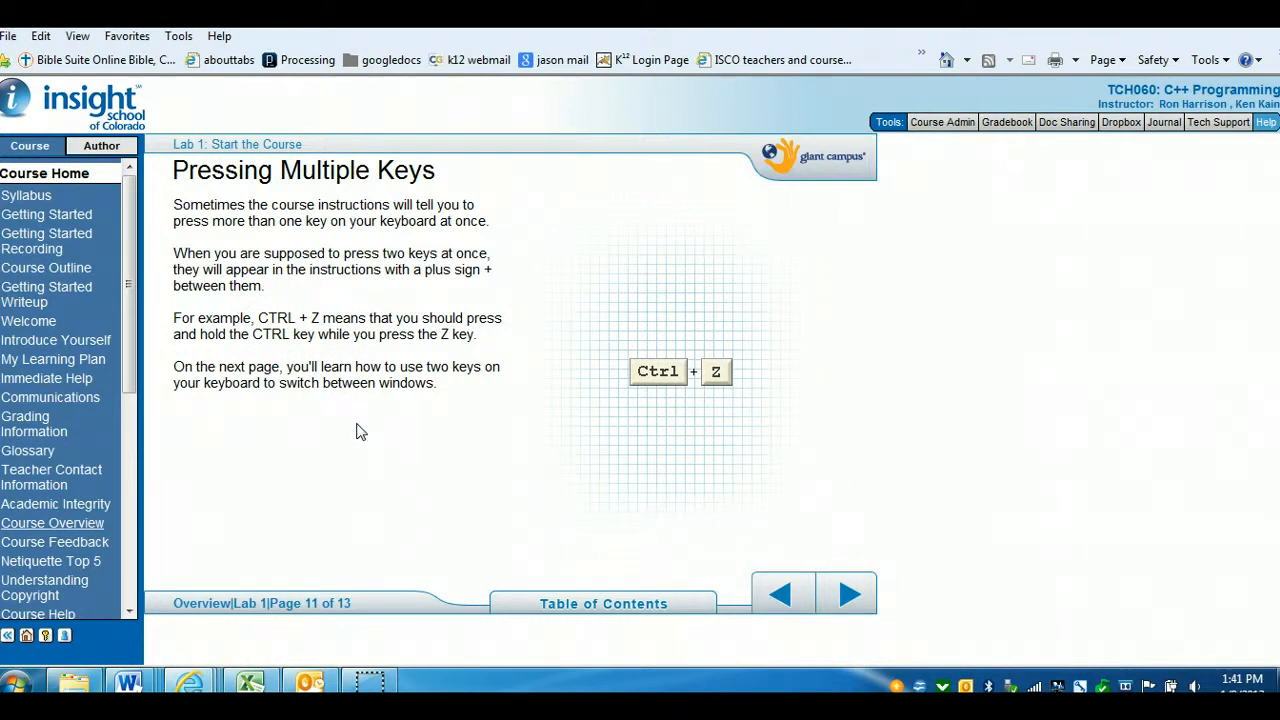
{"action": "left_click", "coordinate": [850, 597]}
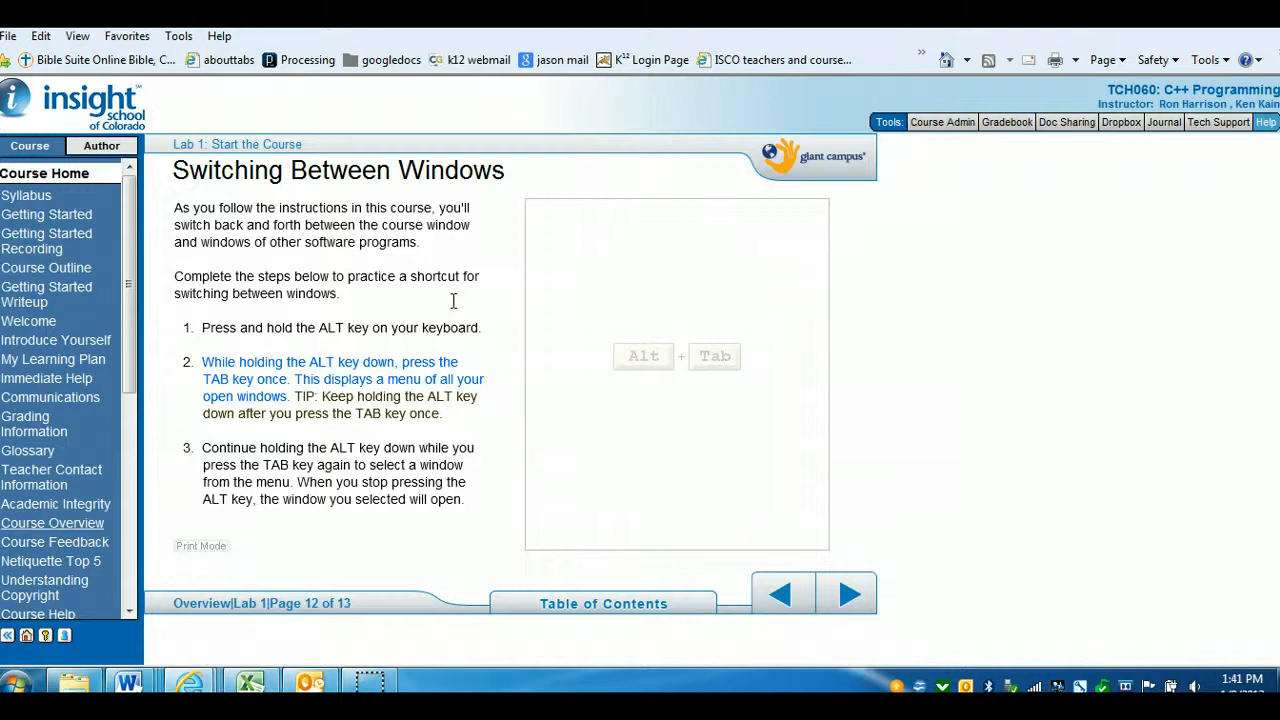
Switch to another open browser window from the taskbar and back to the course window
{"action": "left_click", "coordinate": [189, 683]}
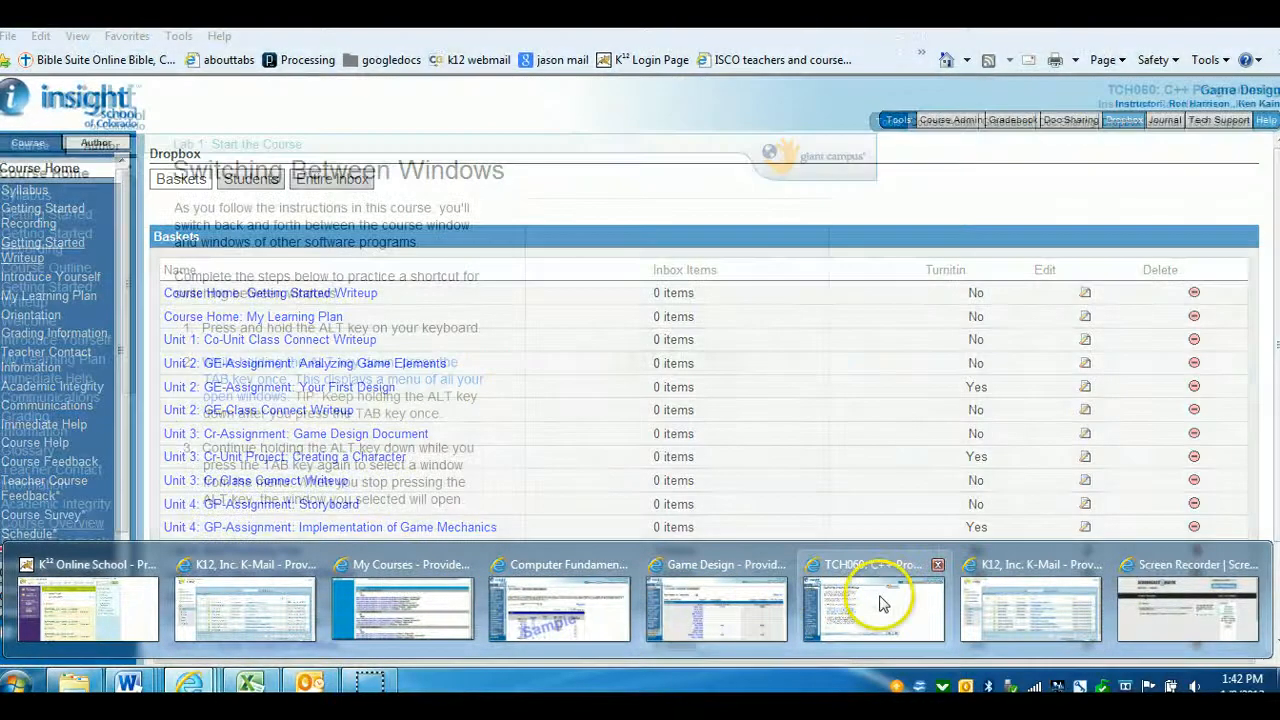
{"action": "left_click", "coordinate": [880, 602]}
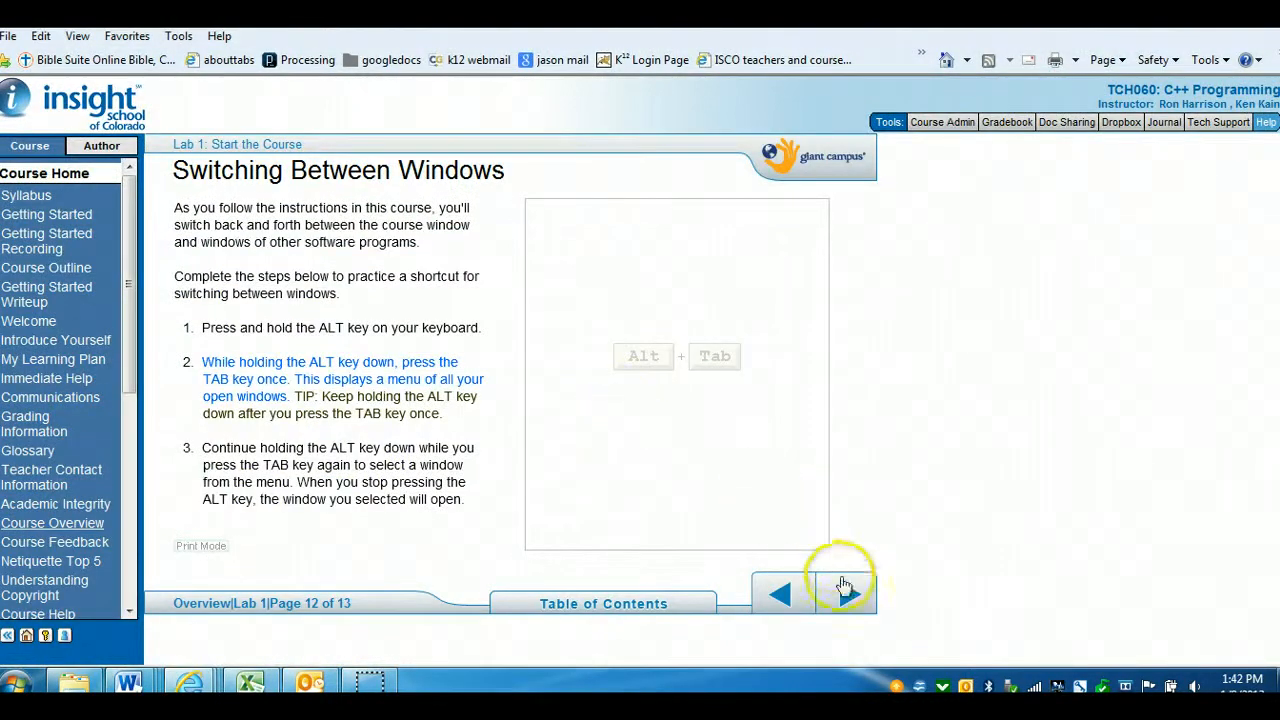
Advance past the Lab 1 Summary to the Lab 2 Introduction and highlight its first two topics
{"action": "left_click", "coordinate": [847, 597]}
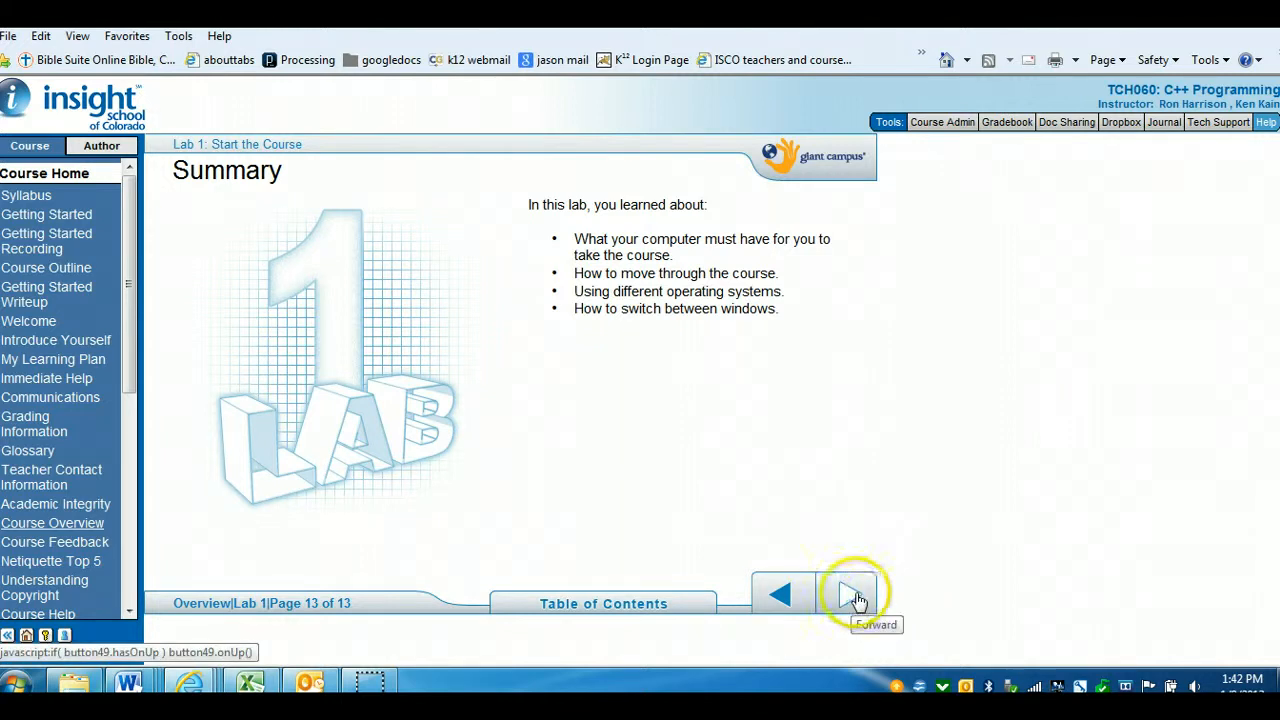
{"action": "left_click", "coordinate": [857, 598]}
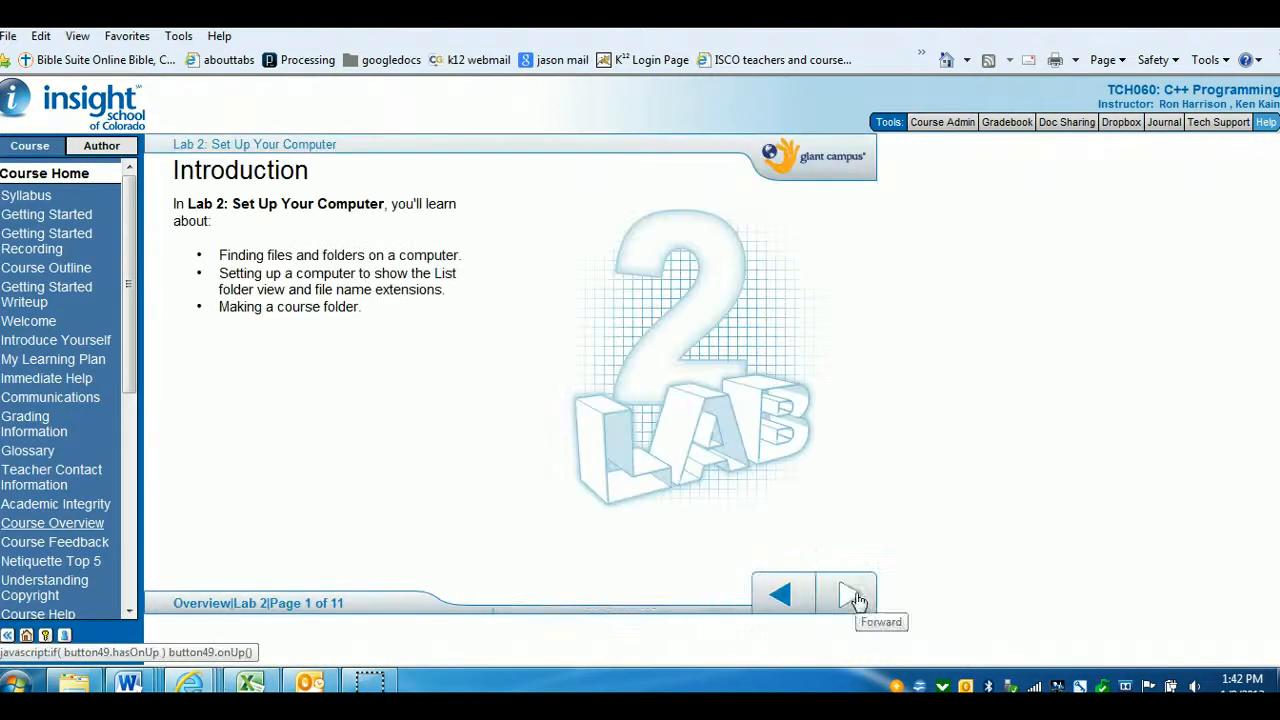
{"action": "left_click_drag", "start_coordinate": [218, 254], "coordinate": [343, 288]}
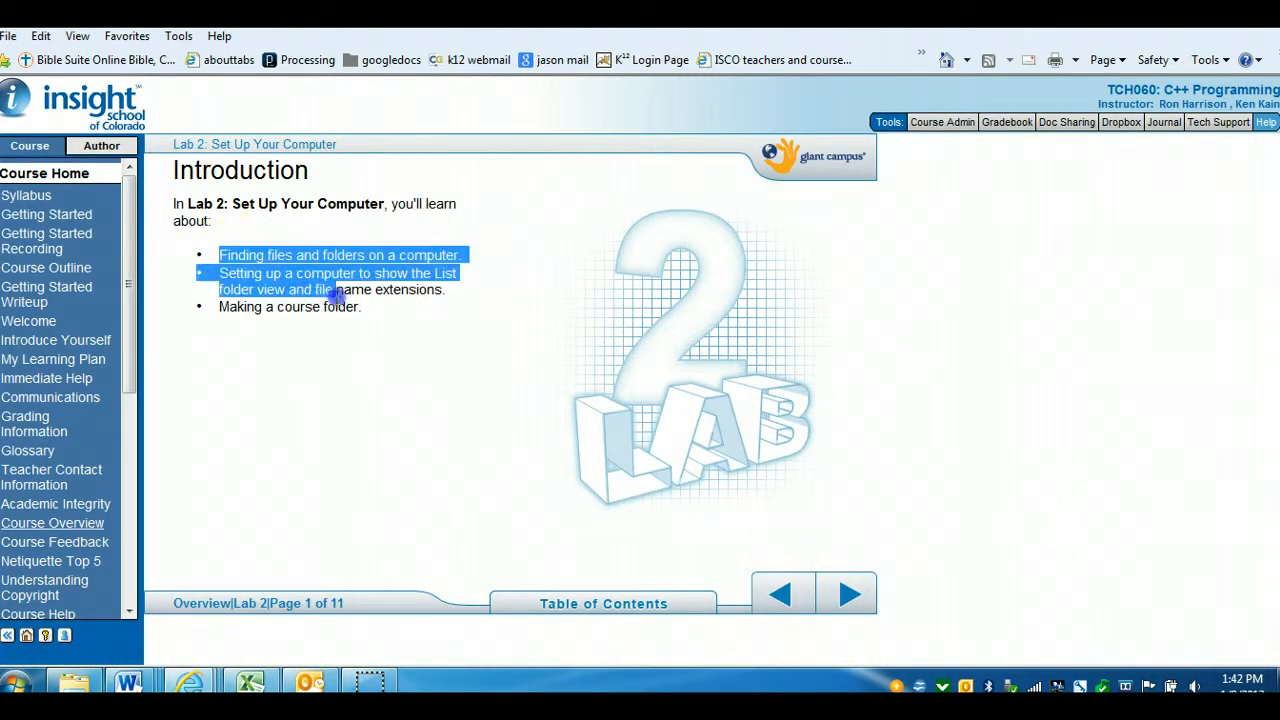
{"action": "left_click", "coordinate": [340, 300]}
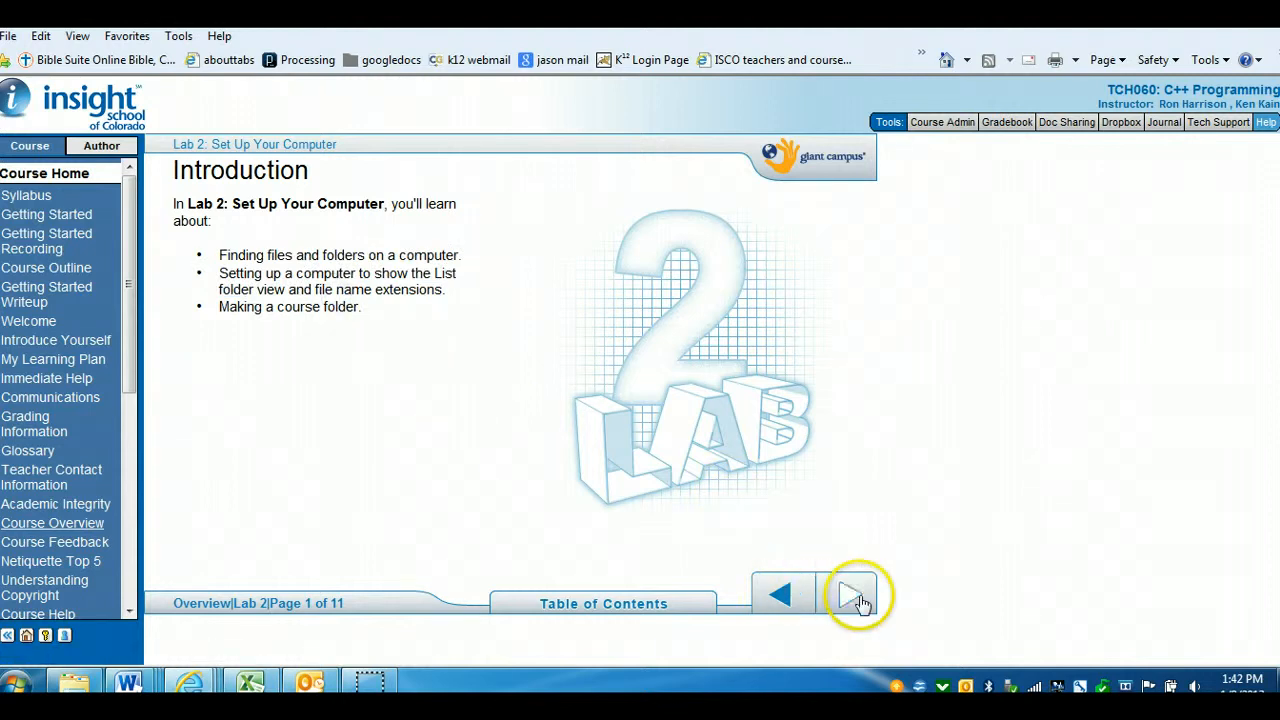
Page forward through Files are Kept in Folders and Folder Views to the Change the Folder View page
{"action": "left_click", "coordinate": [858, 598]}
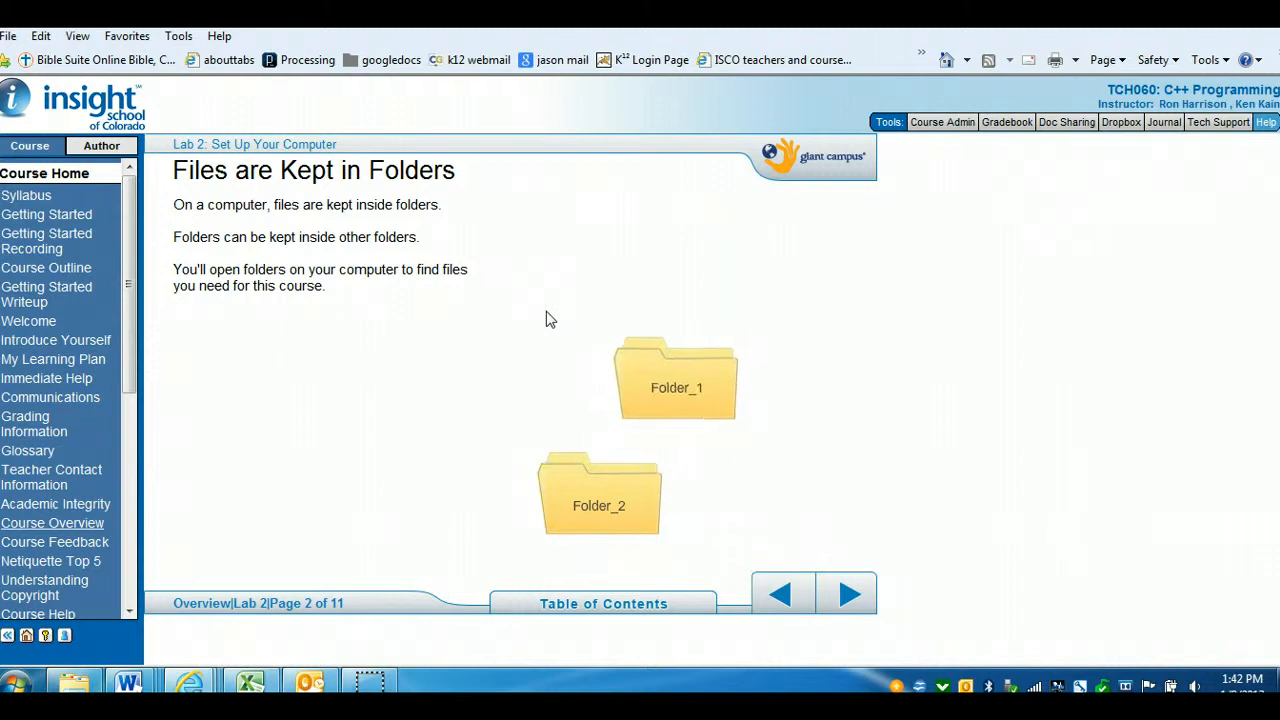
{"action": "left_click", "coordinate": [849, 597]}
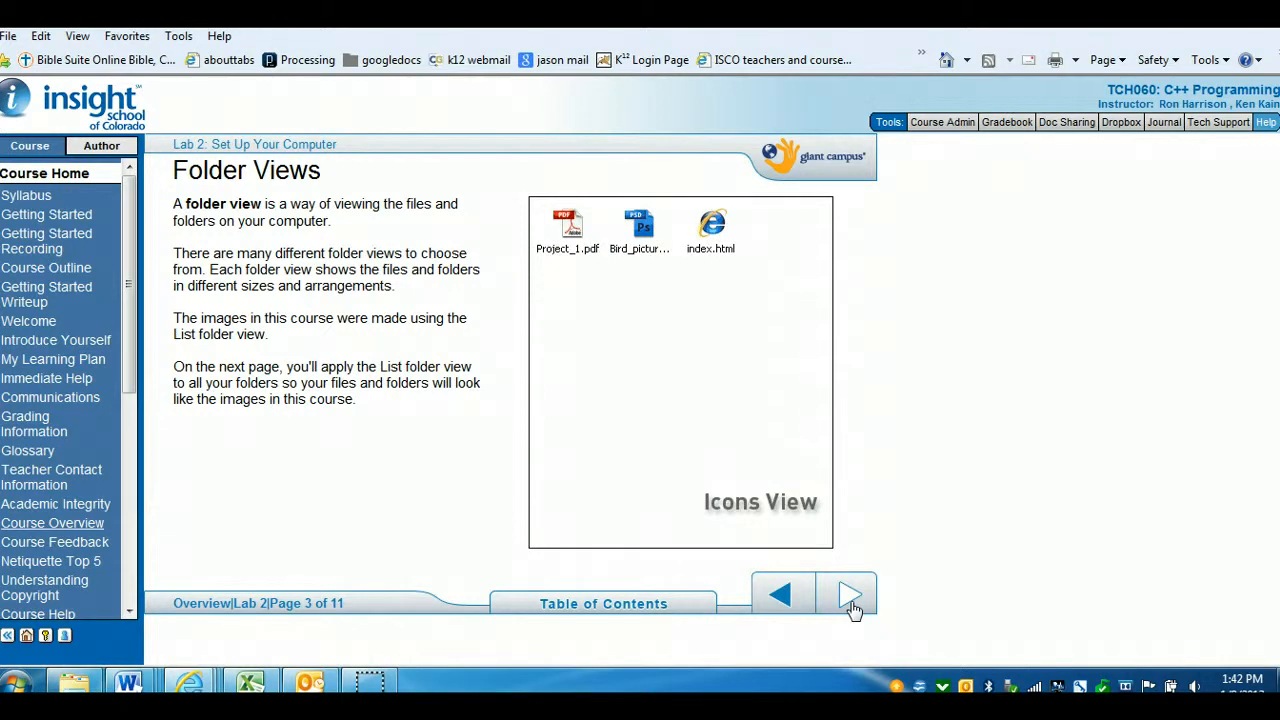
{"action": "left_click", "coordinate": [850, 600]}
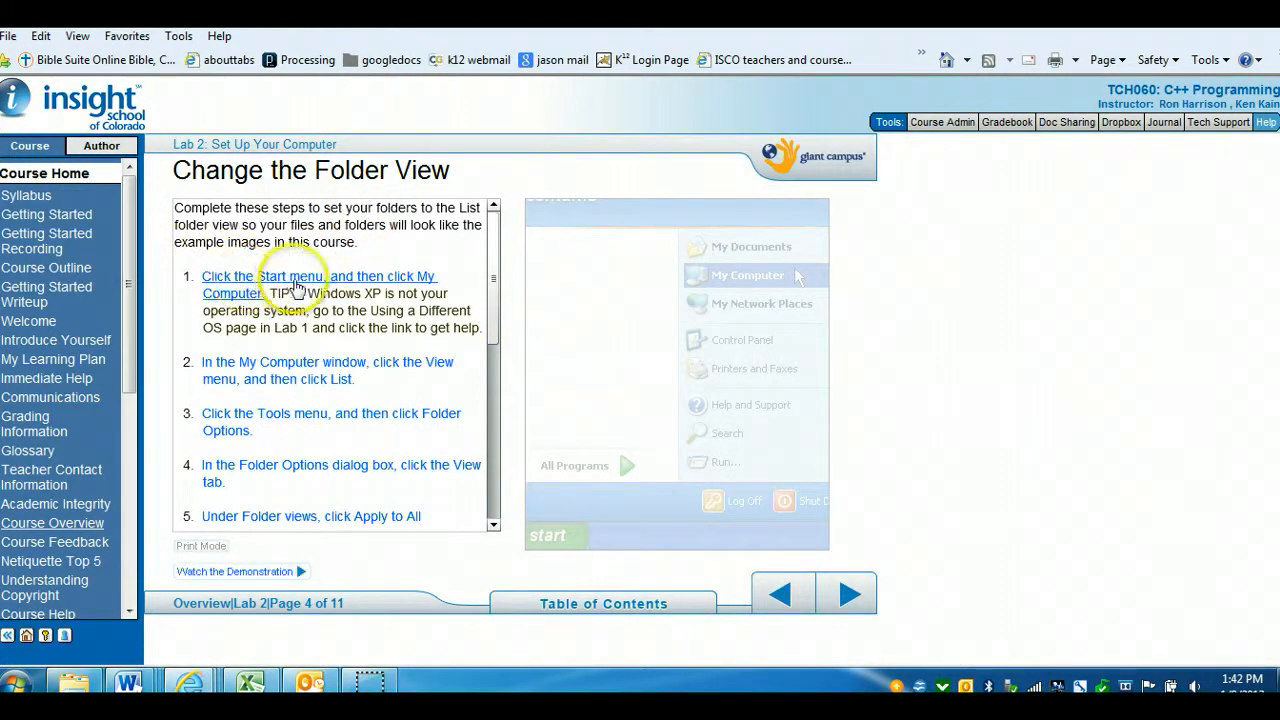
Step through the Change the Folder View instructions one by one until the final step is shown
{"action": "left_click", "coordinate": [335, 376]}
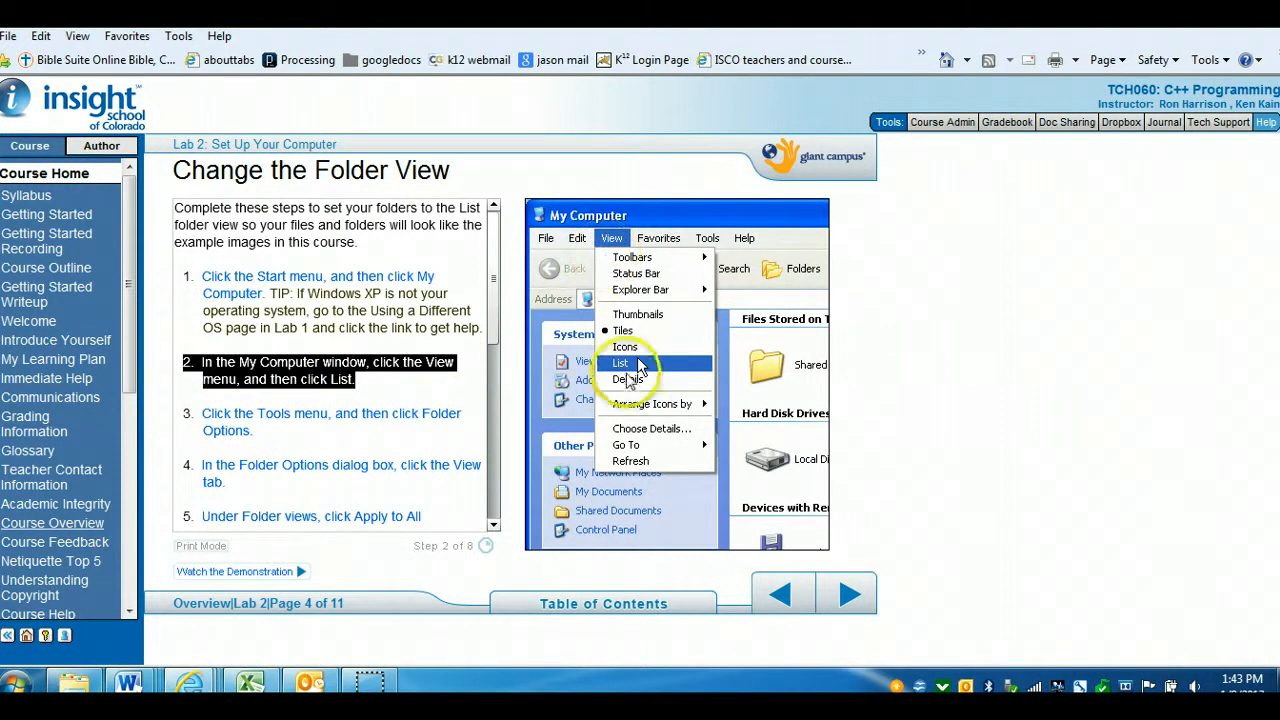
{"action": "left_click", "coordinate": [388, 415]}
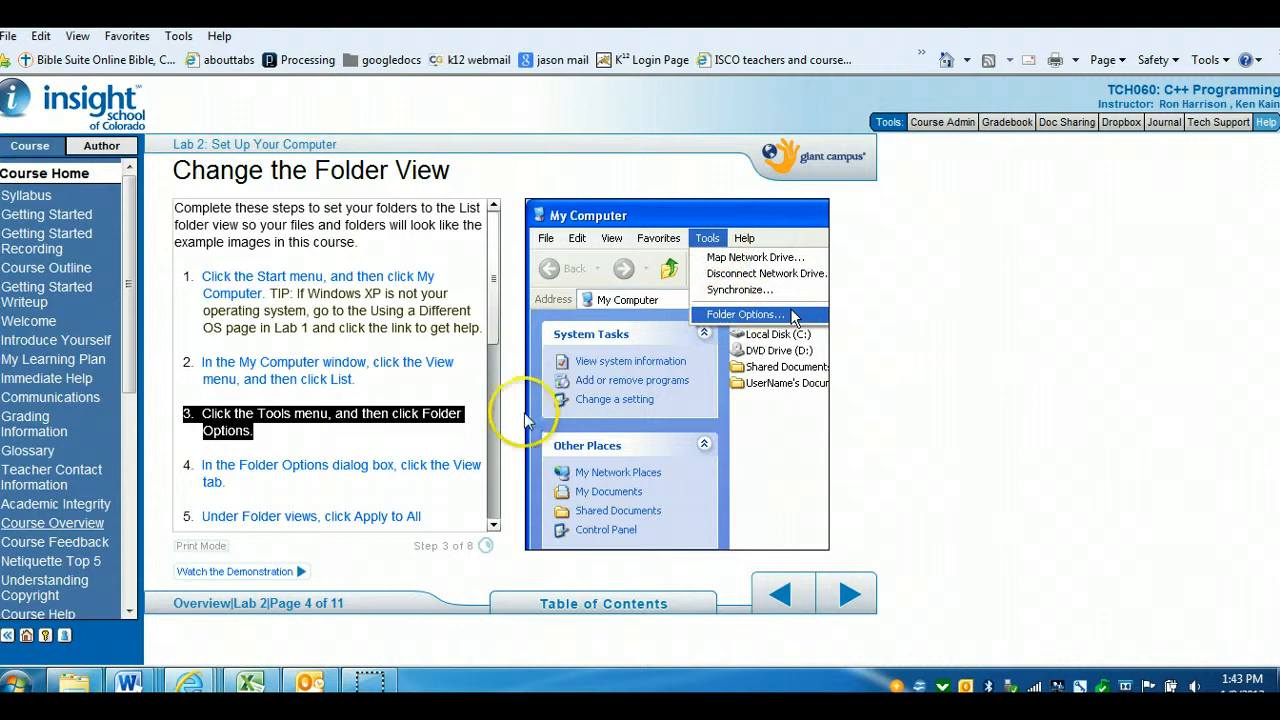
{"action": "left_click", "coordinate": [450, 472]}
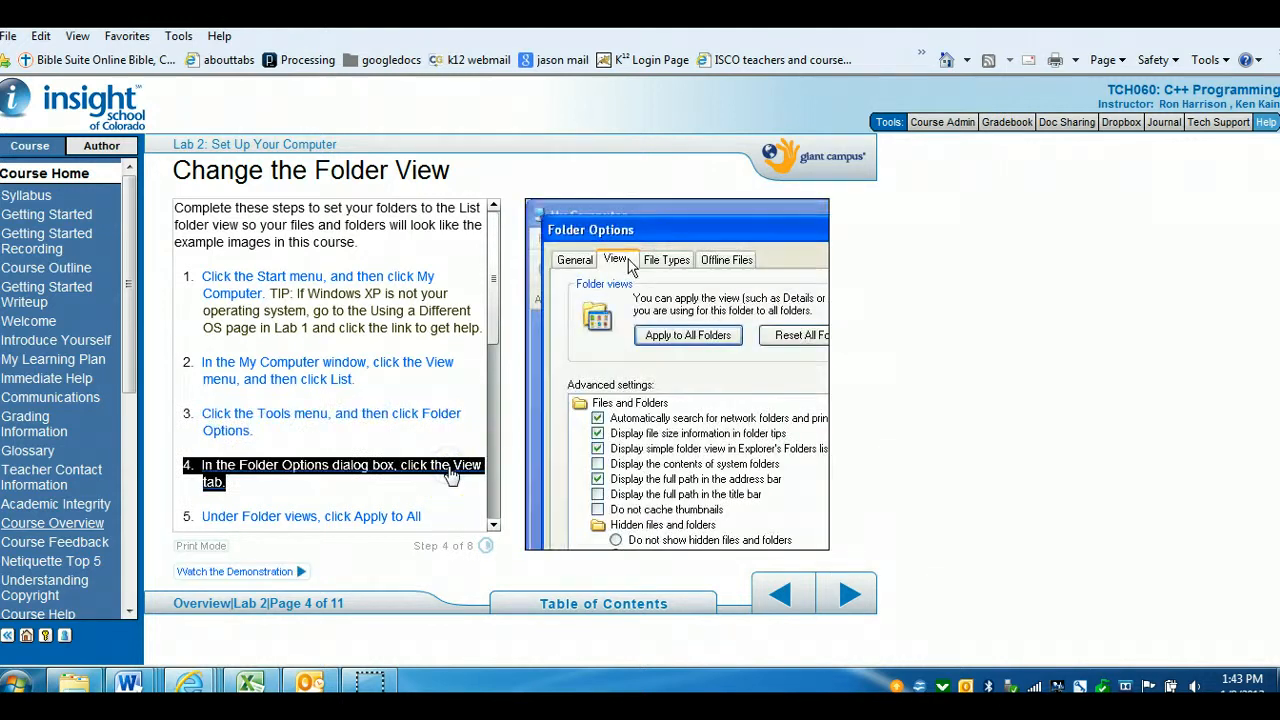
{"action": "left_click_drag", "start_coordinate": [492, 330], "coordinate": [492, 440]}
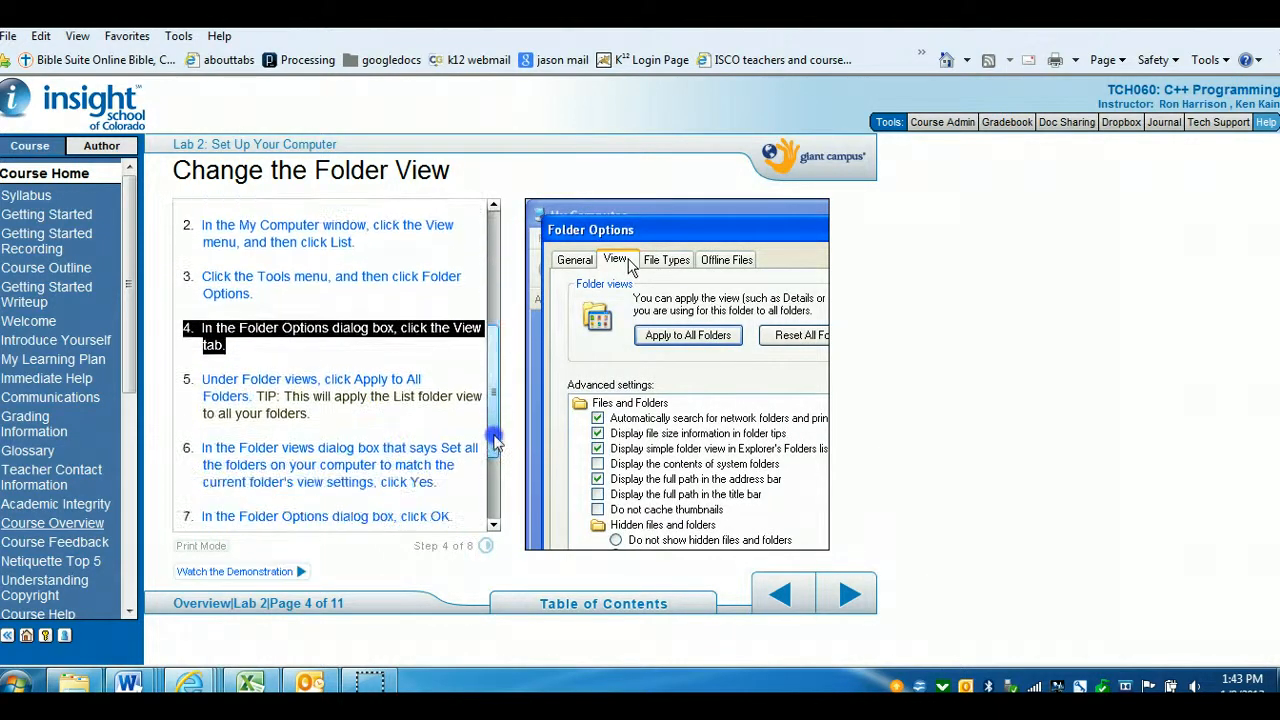
{"action": "left_click", "coordinate": [355, 383]}
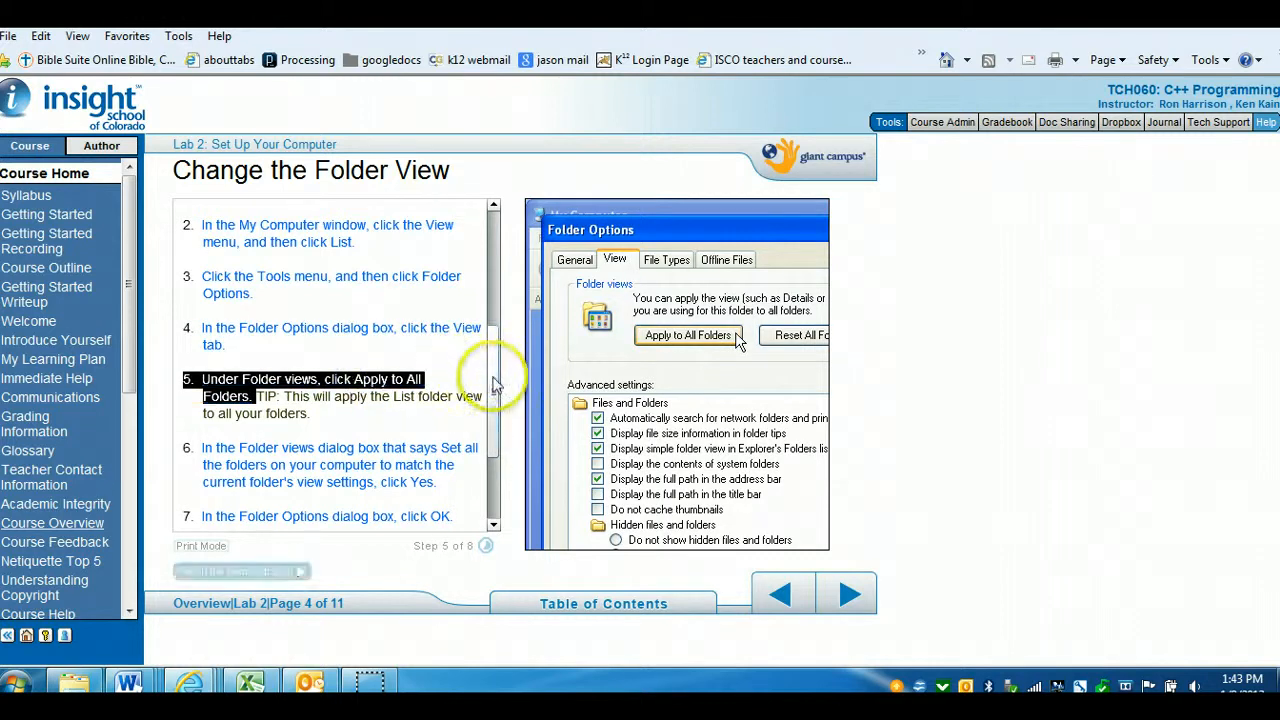
{"action": "left_click_drag", "start_coordinate": [491, 371], "coordinate": [497, 459]}
{"action": "left_click", "coordinate": [365, 380]}
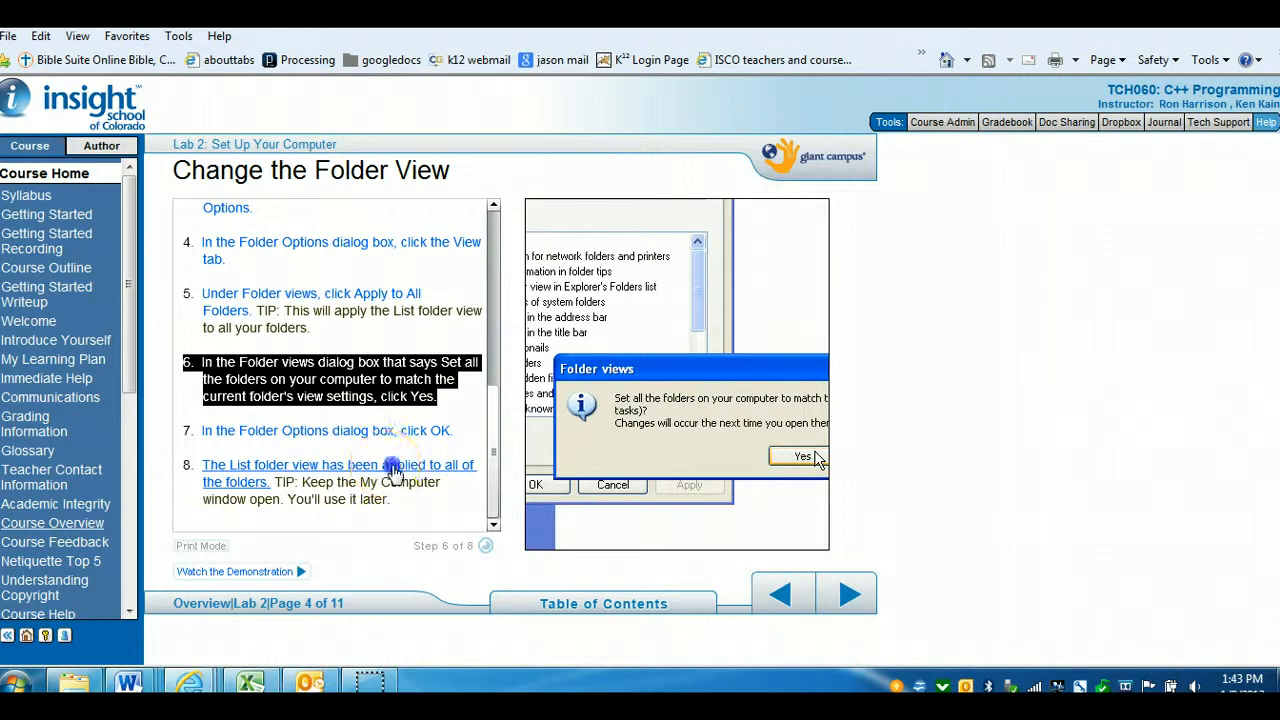
{"action": "left_click", "coordinate": [388, 465]}
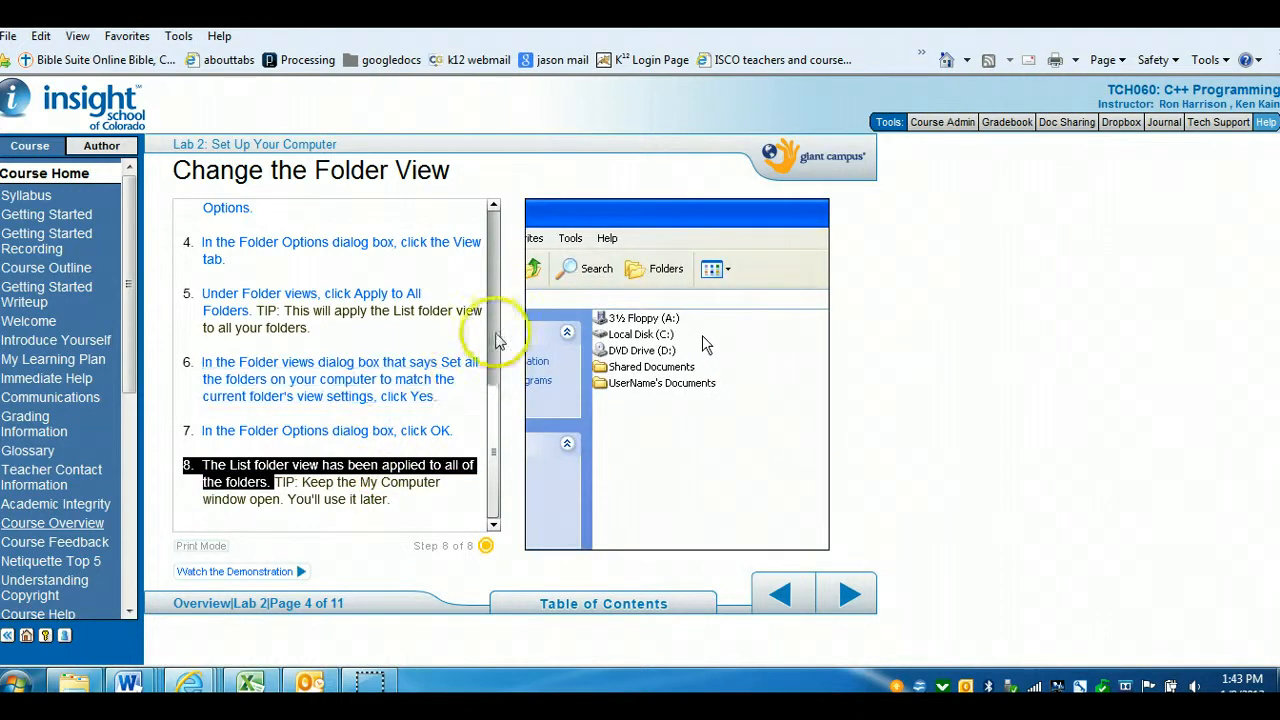
{"action": "left_click", "coordinate": [496, 337]}
Advance through File Name Extensions and the Practice question to the Show File Name Extensions page
{"action": "left_click", "coordinate": [851, 603]}
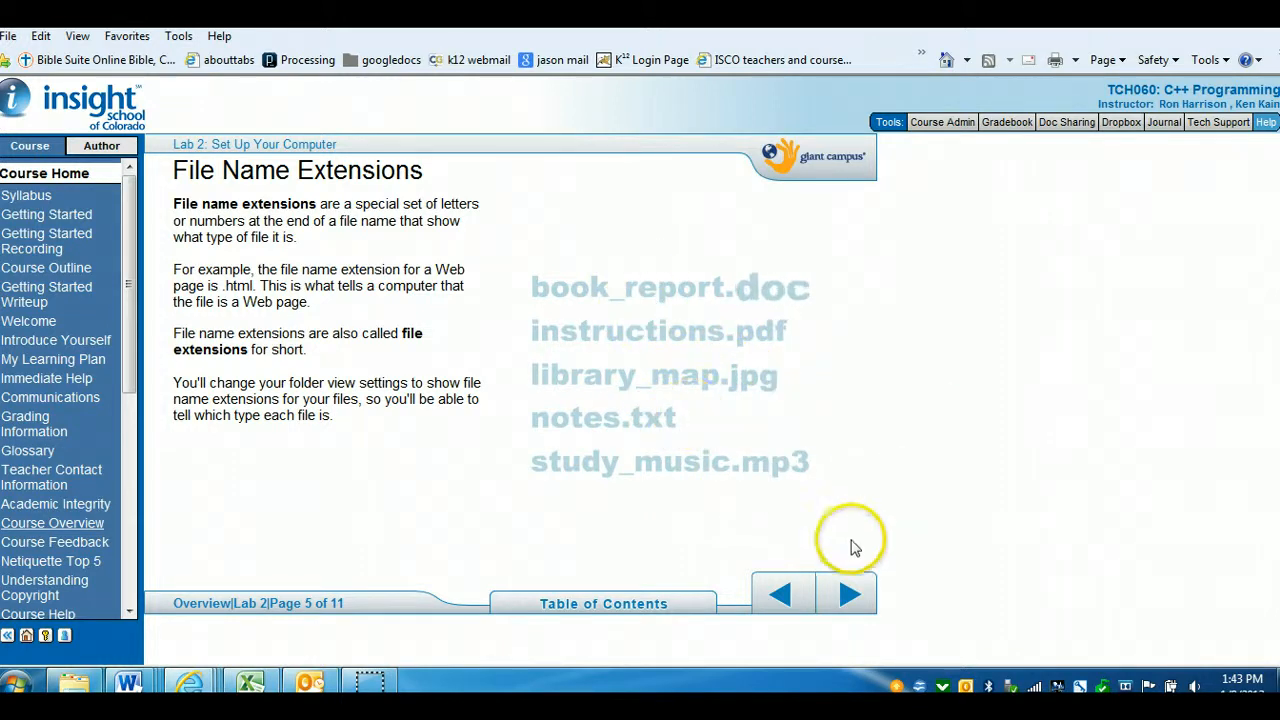
{"action": "left_click", "coordinate": [849, 596]}
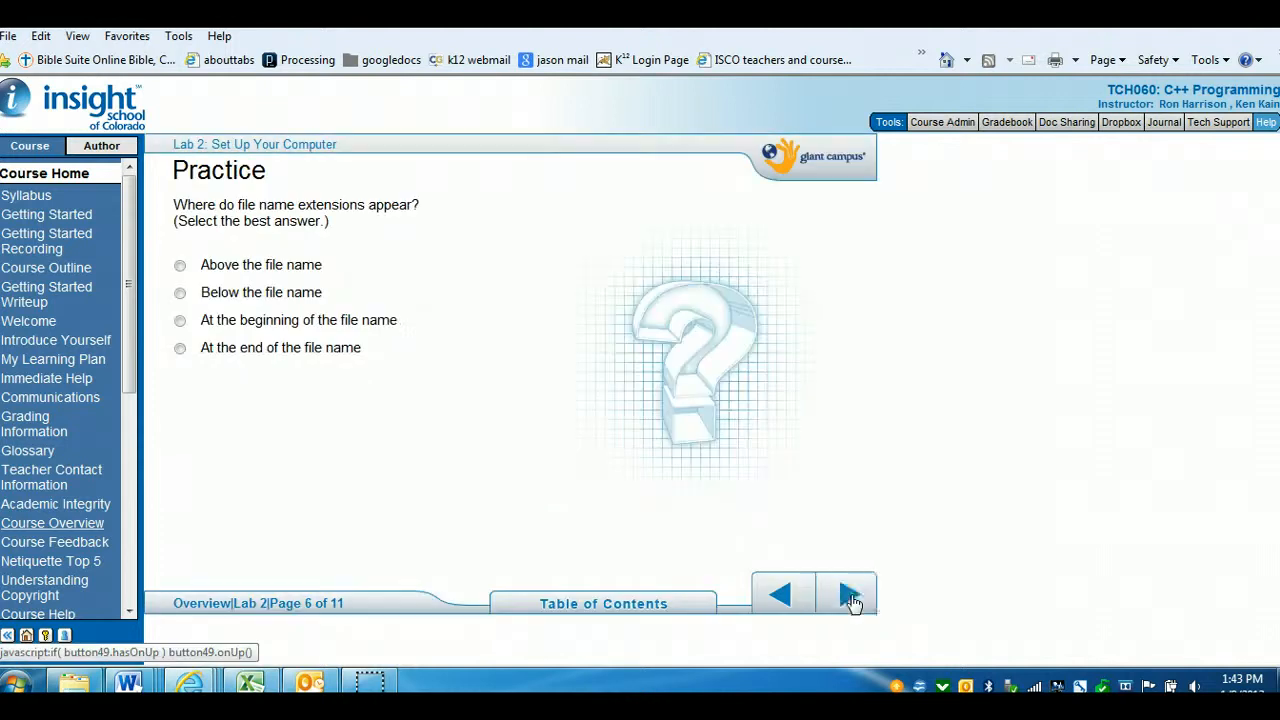
{"action": "left_click", "coordinate": [856, 600]}
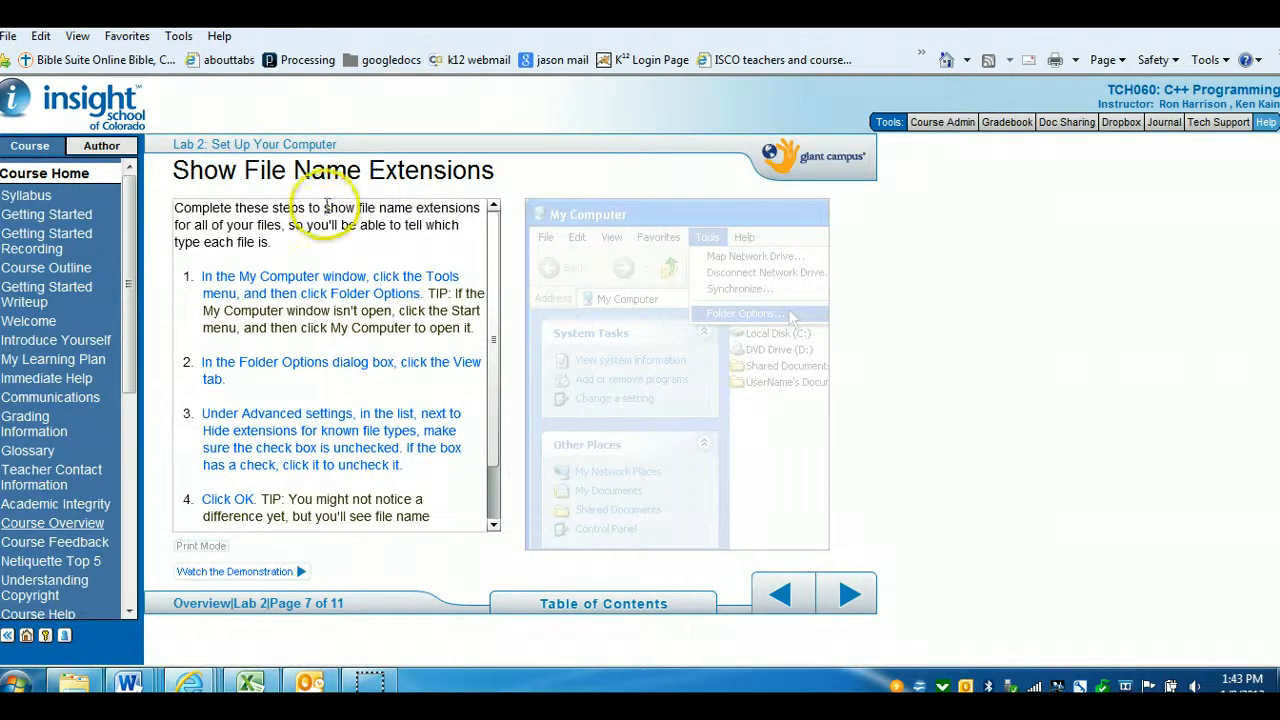
Step through the Show File Name Extensions instructions up to the Hide extensions step
{"action": "left_click", "coordinate": [330, 285]}
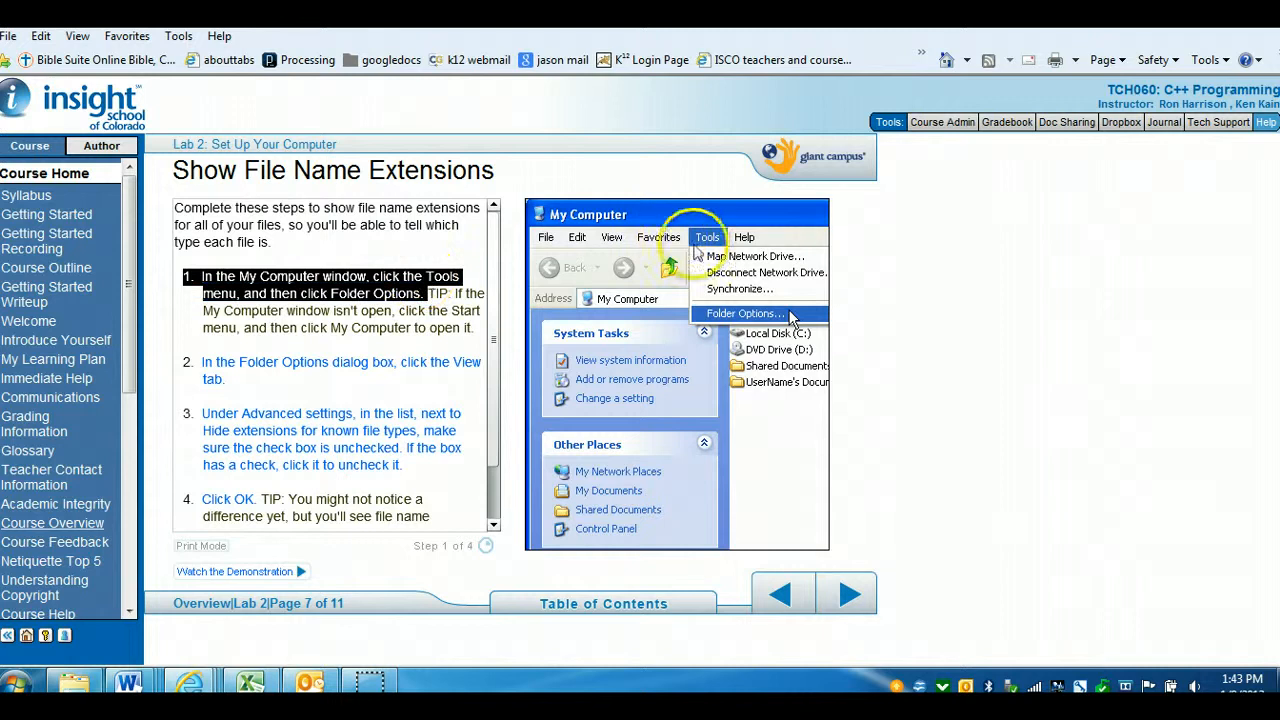
{"action": "left_click", "coordinate": [368, 370]}
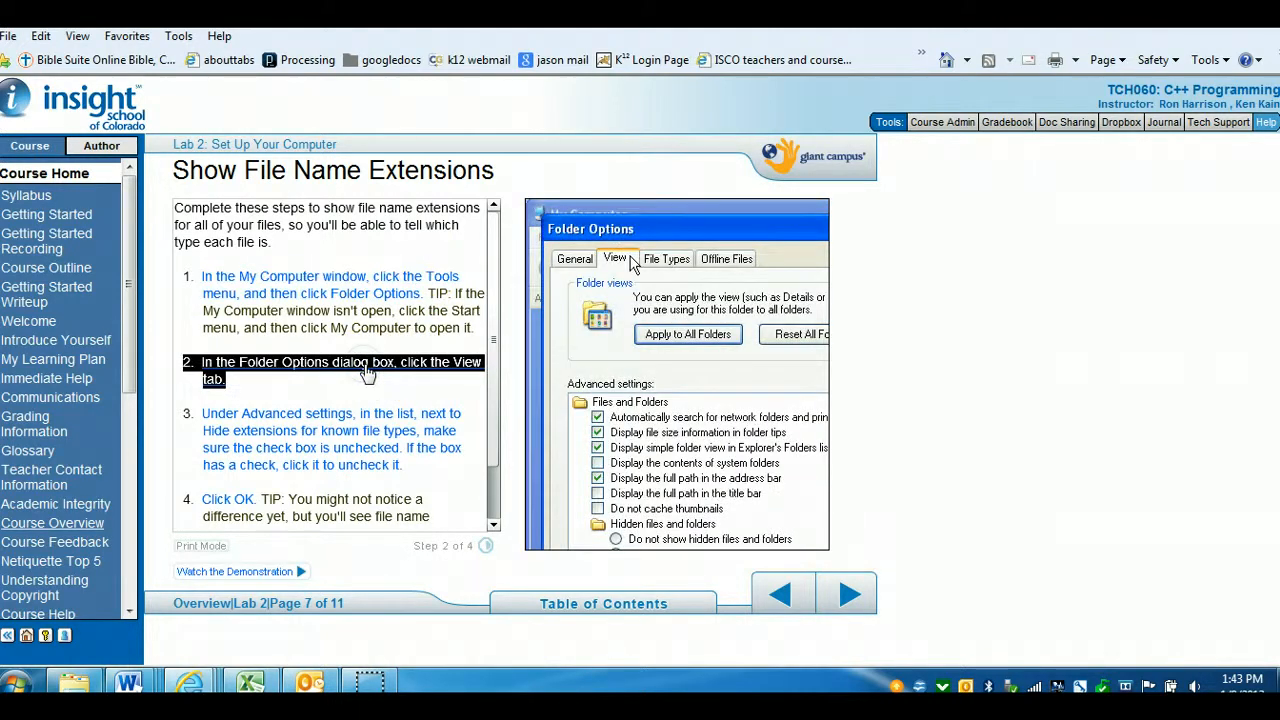
{"action": "left_click", "coordinate": [370, 447]}
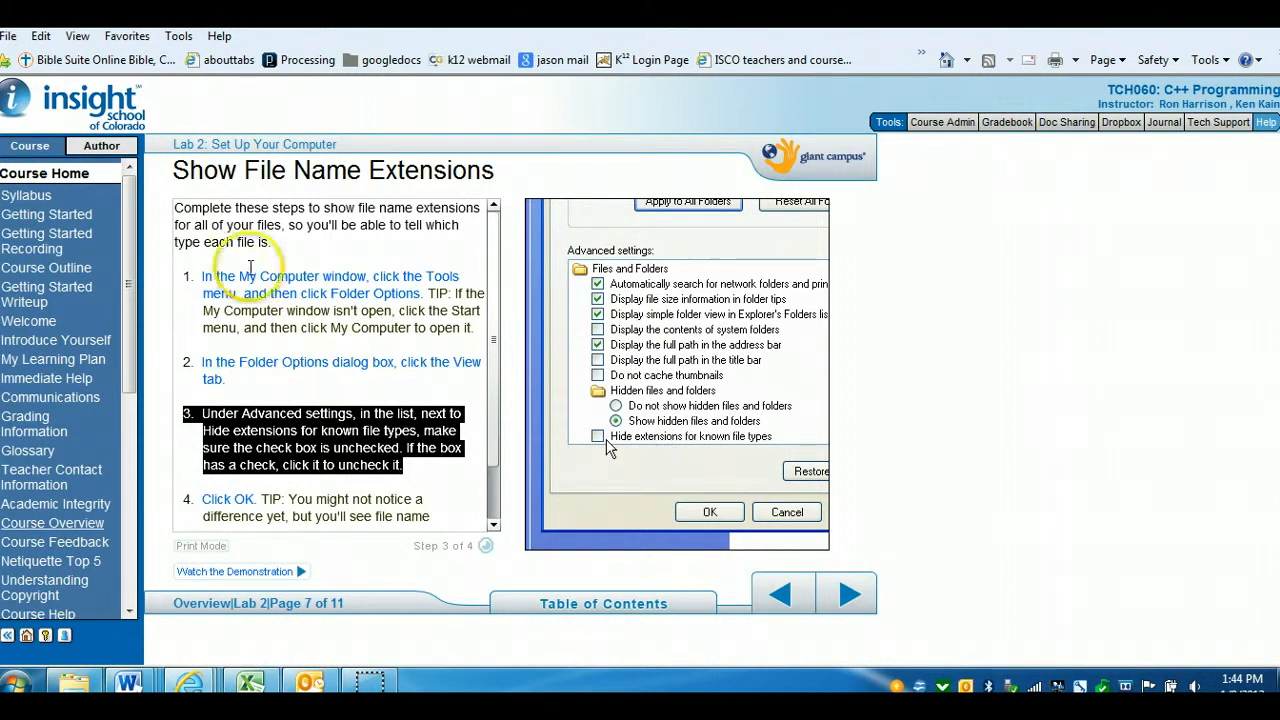
Open Local Disk (C:) from the Start menu's Computer list
{"action": "left_click", "coordinate": [16, 684]}
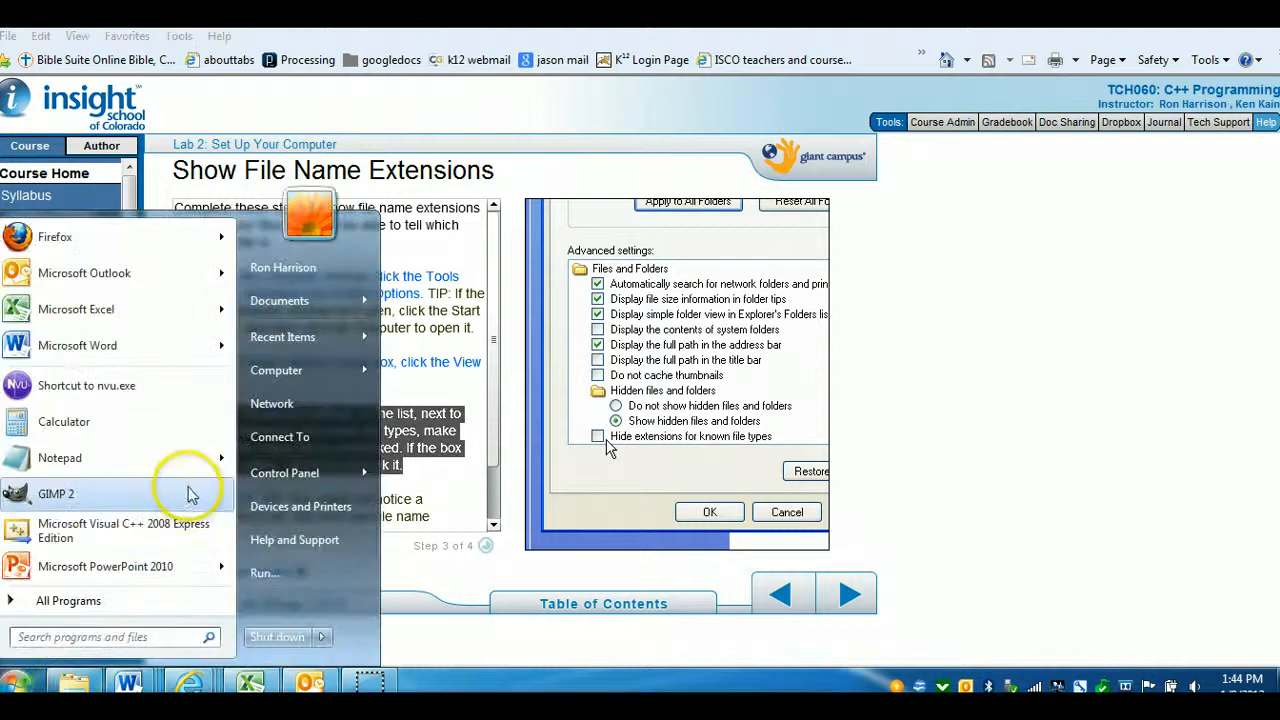
{"action": "mouse_move", "coordinate": [347, 375]}
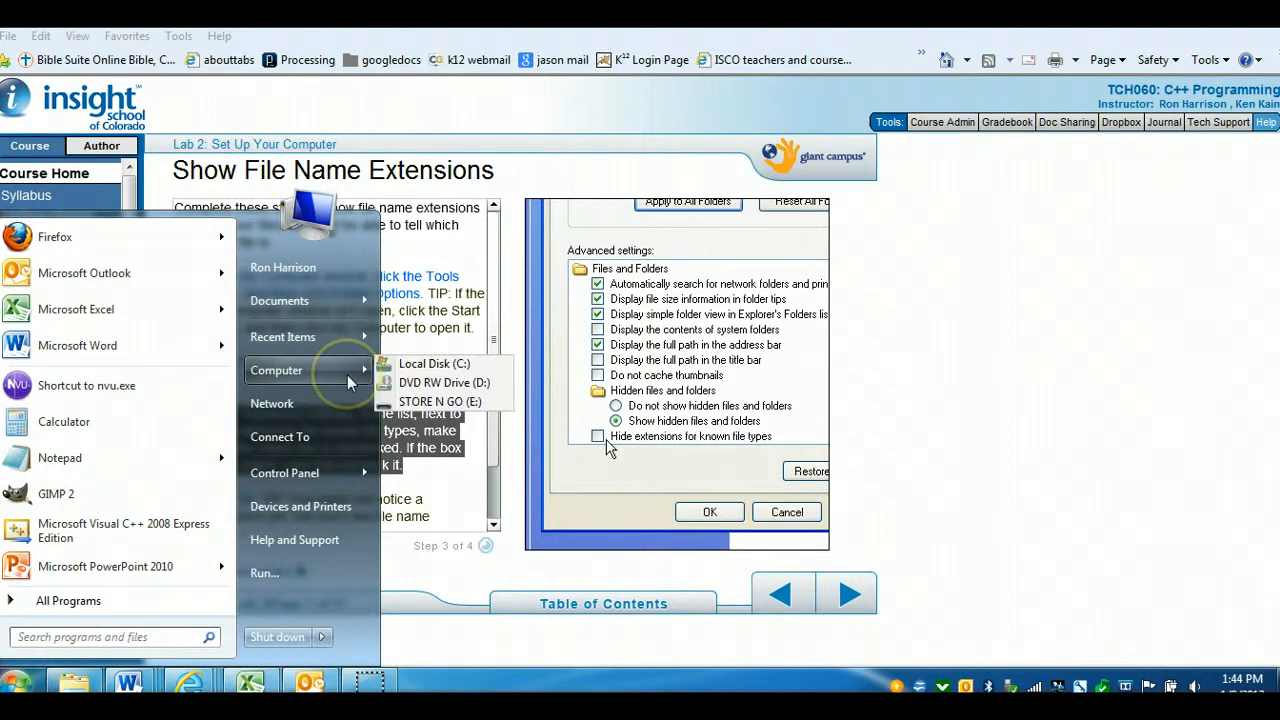
{"action": "left_click", "coordinate": [425, 366]}
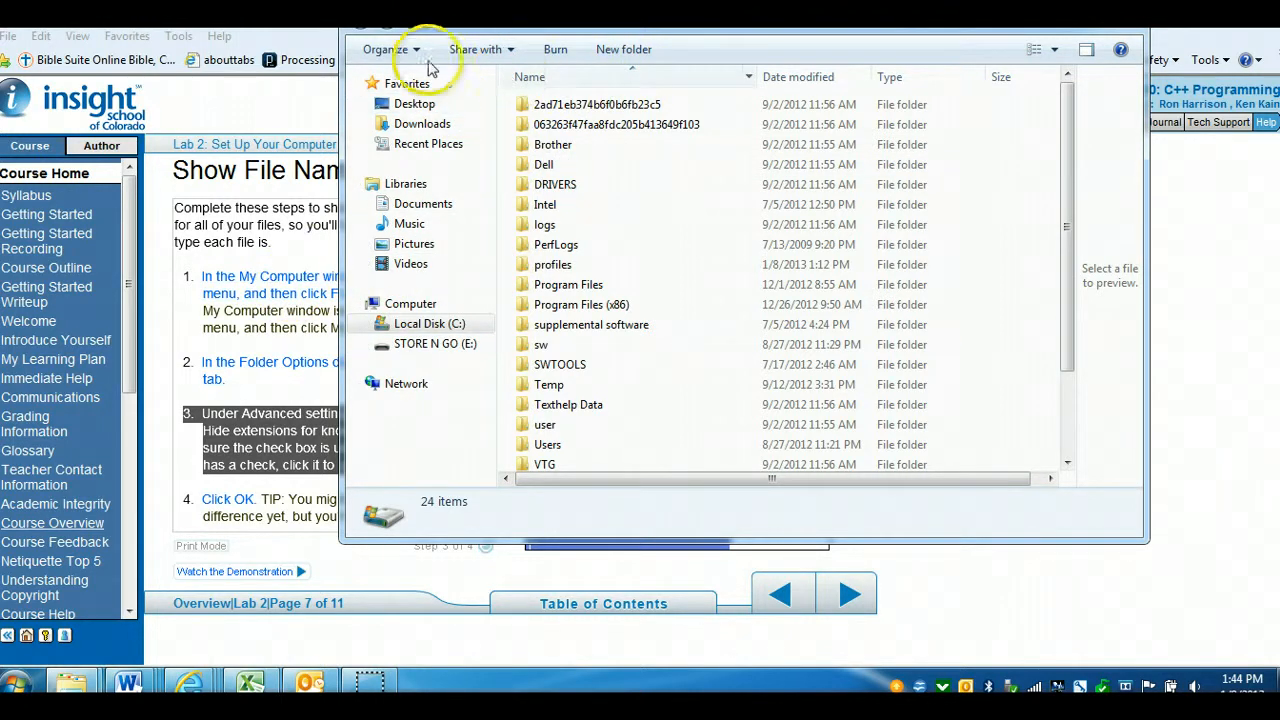
Switch to the course window and back to the Local Disk (C:) window through the taskbar
{"action": "left_click", "coordinate": [285, 288]}
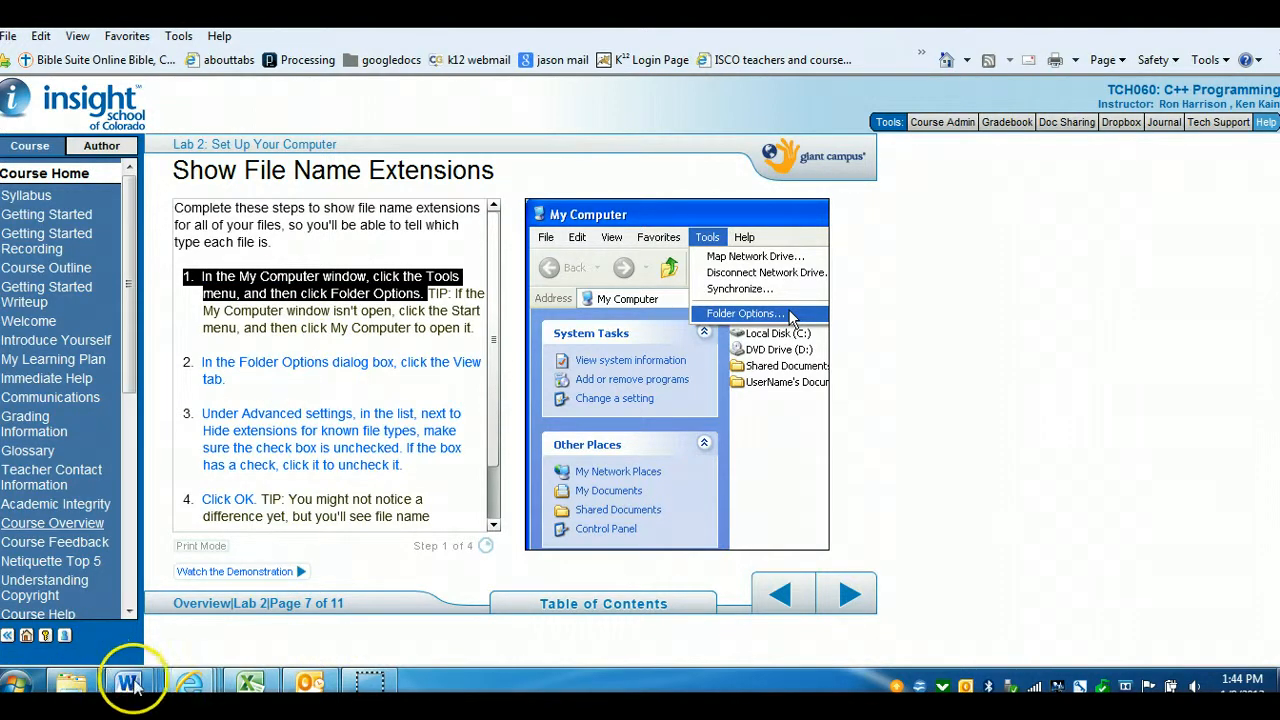
{"action": "mouse_move", "coordinate": [71, 682]}
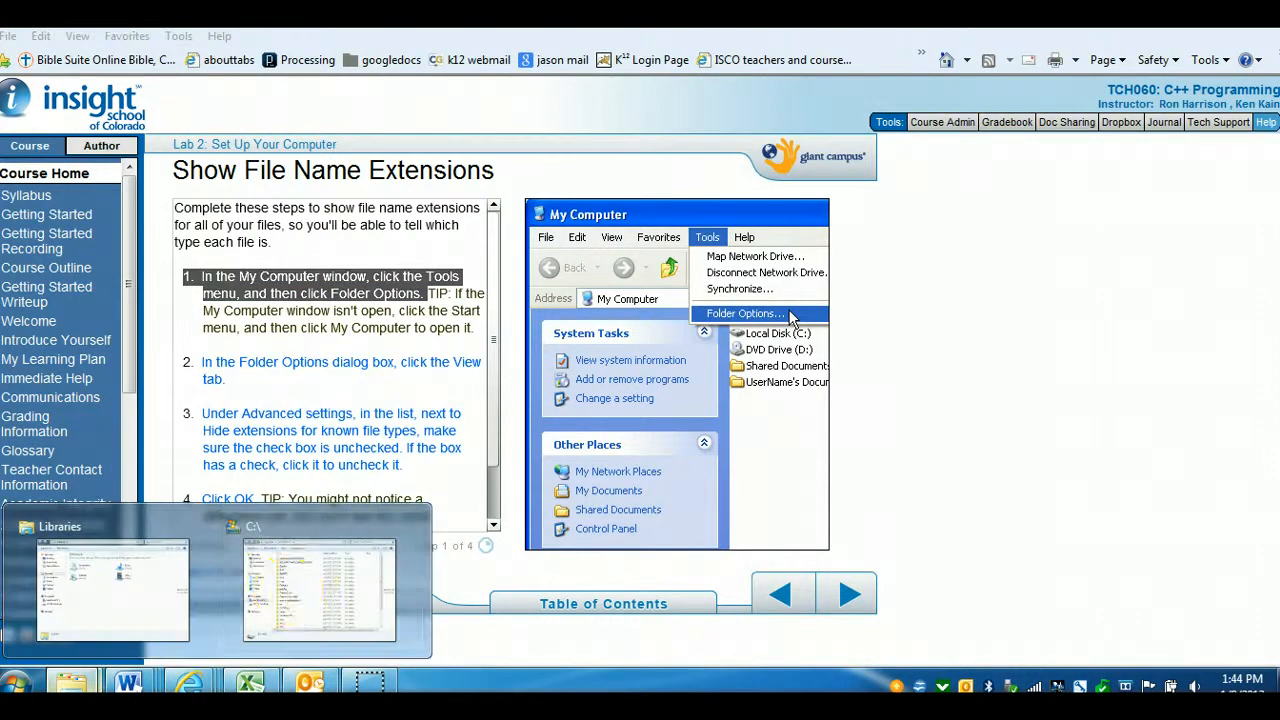
{"action": "left_click", "coordinate": [307, 597]}
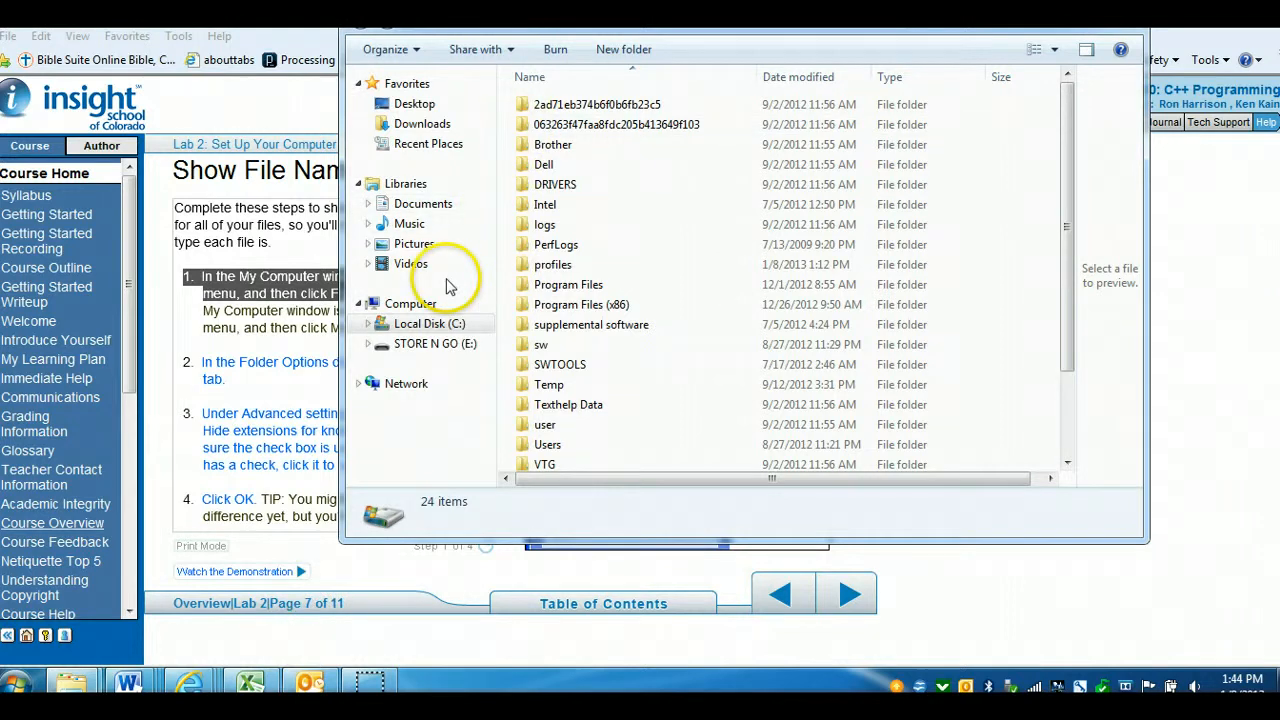
Open Computer's Folder and search options on the View tab, review Hide extensions for known file types, cancel, and close the window
{"action": "left_click", "coordinate": [422, 306]}
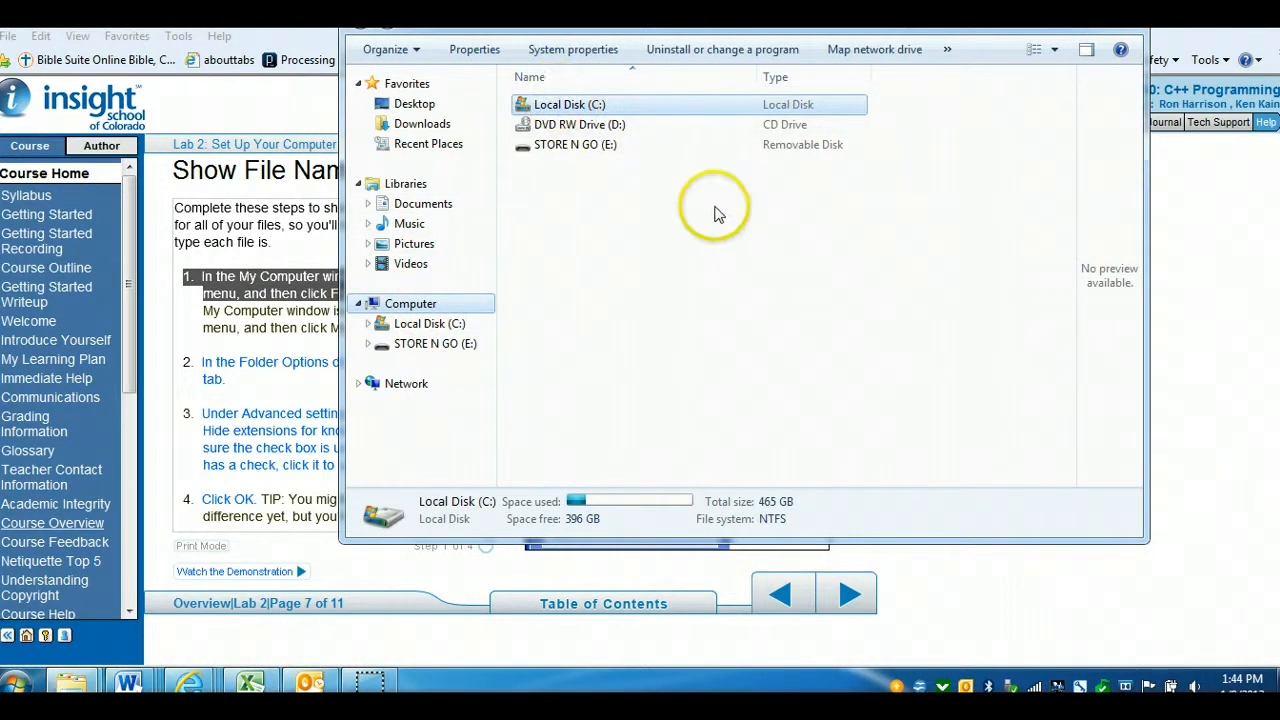
{"action": "left_click", "coordinate": [418, 56]}
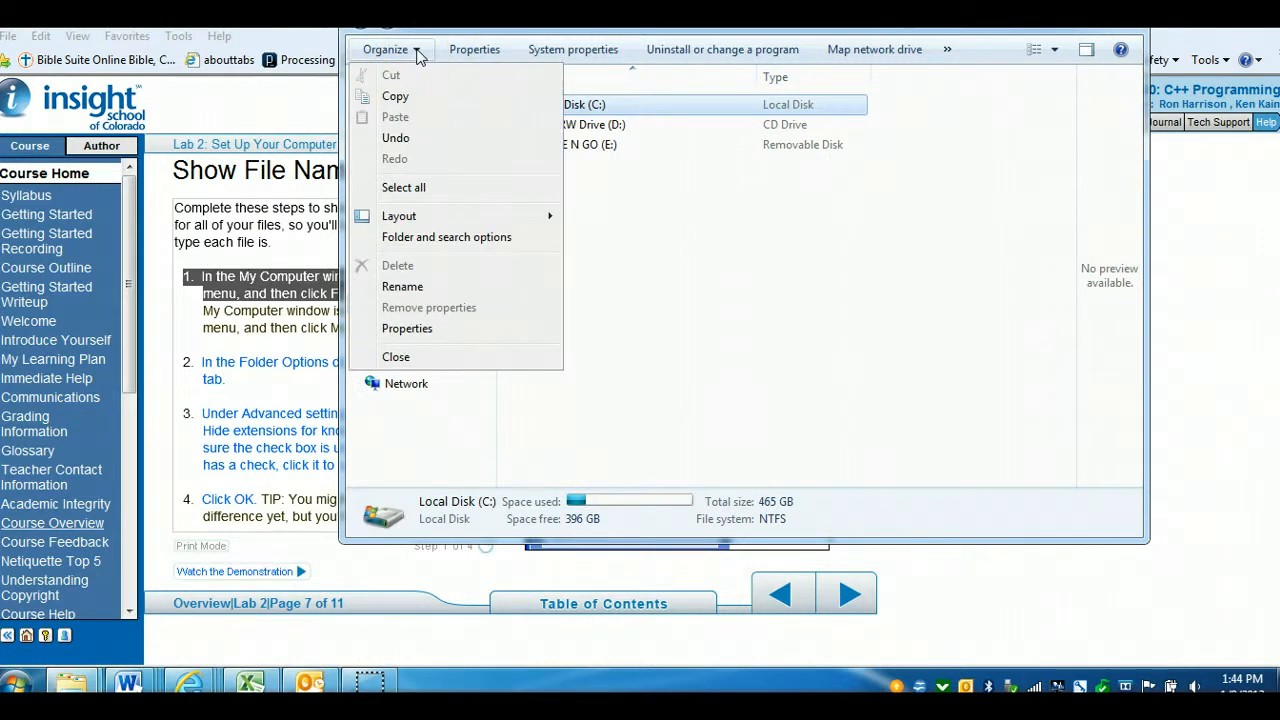
{"action": "left_click", "coordinate": [452, 238]}
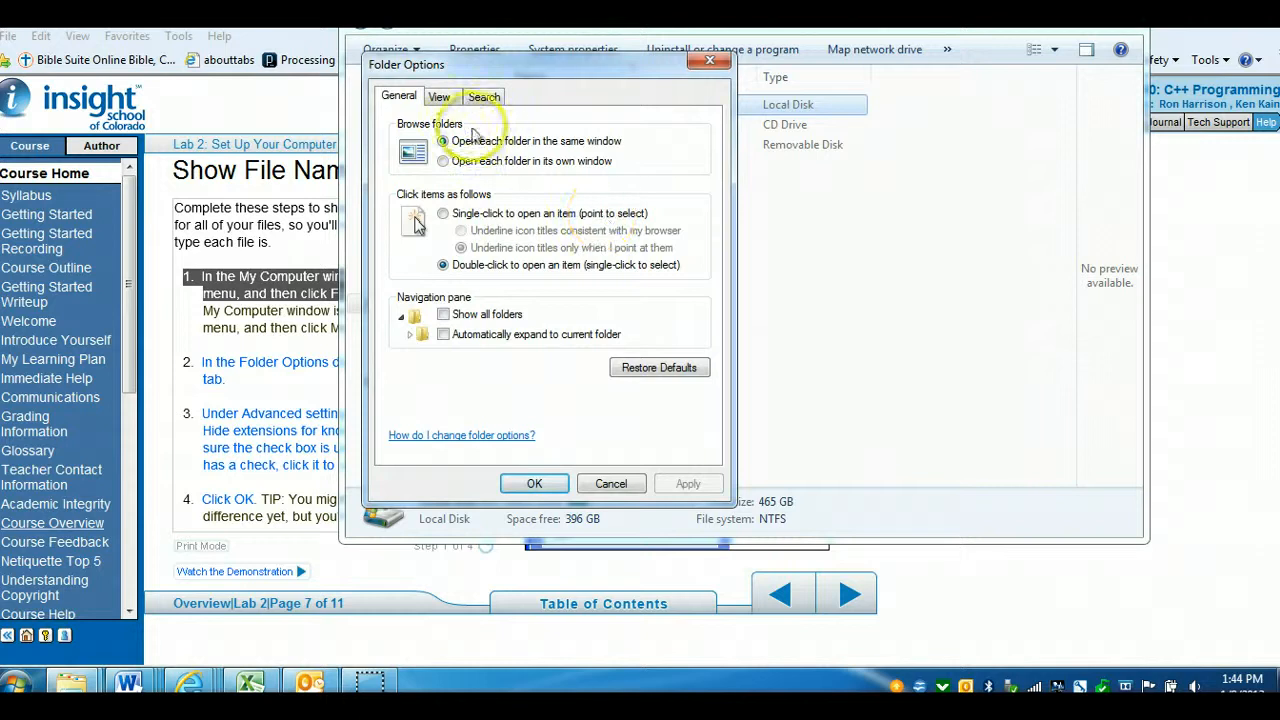
{"action": "left_click", "coordinate": [447, 104]}
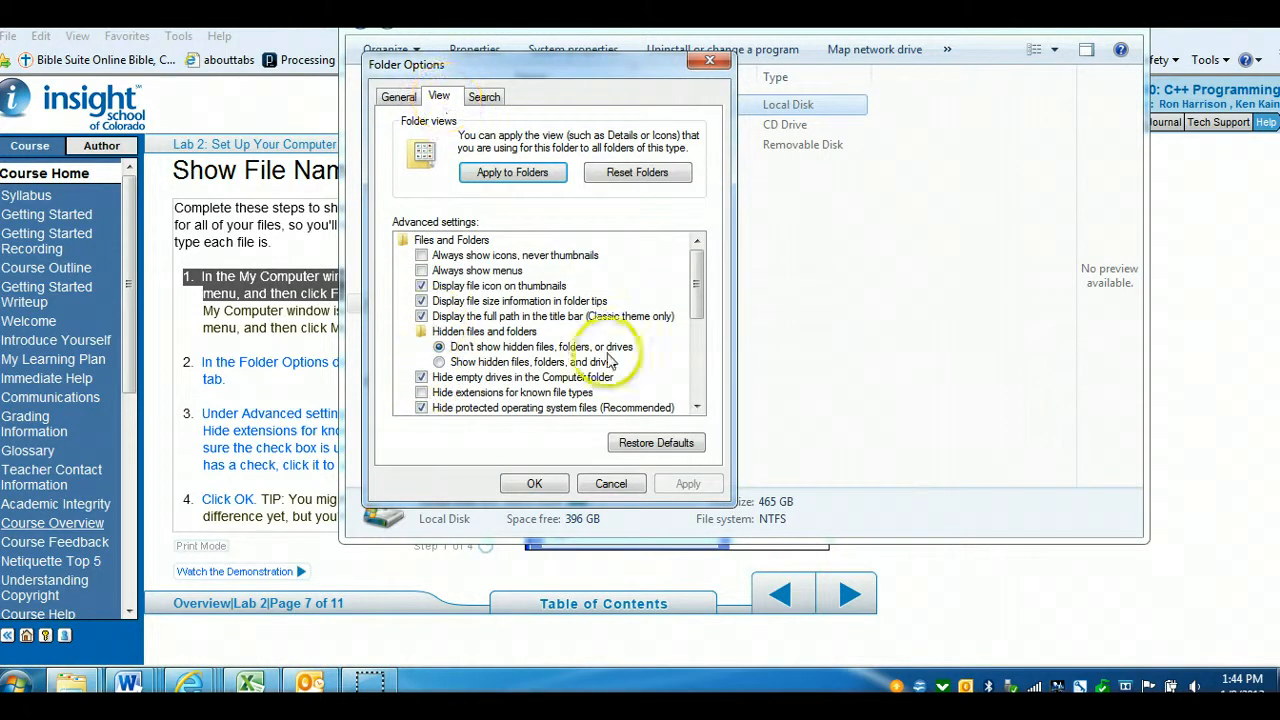
{"action": "left_click_drag", "start_coordinate": [697, 280], "coordinate": [694, 320]}
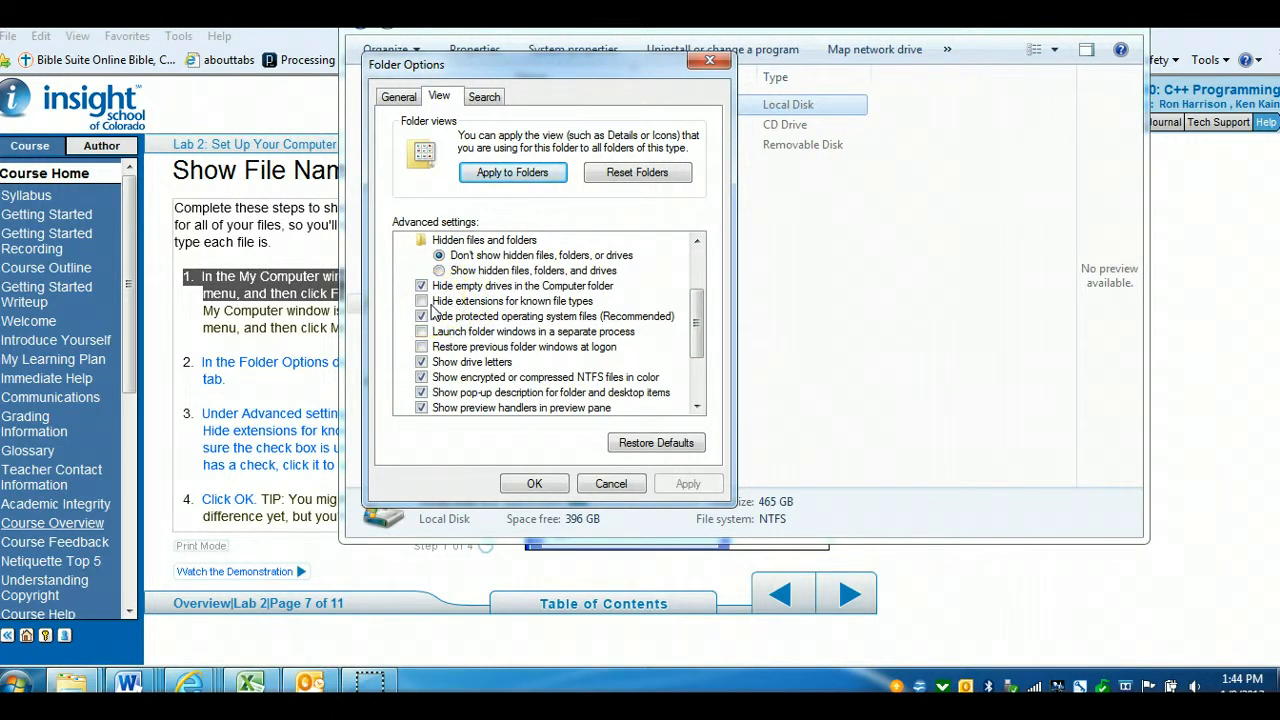
{"action": "left_click", "coordinate": [613, 484]}
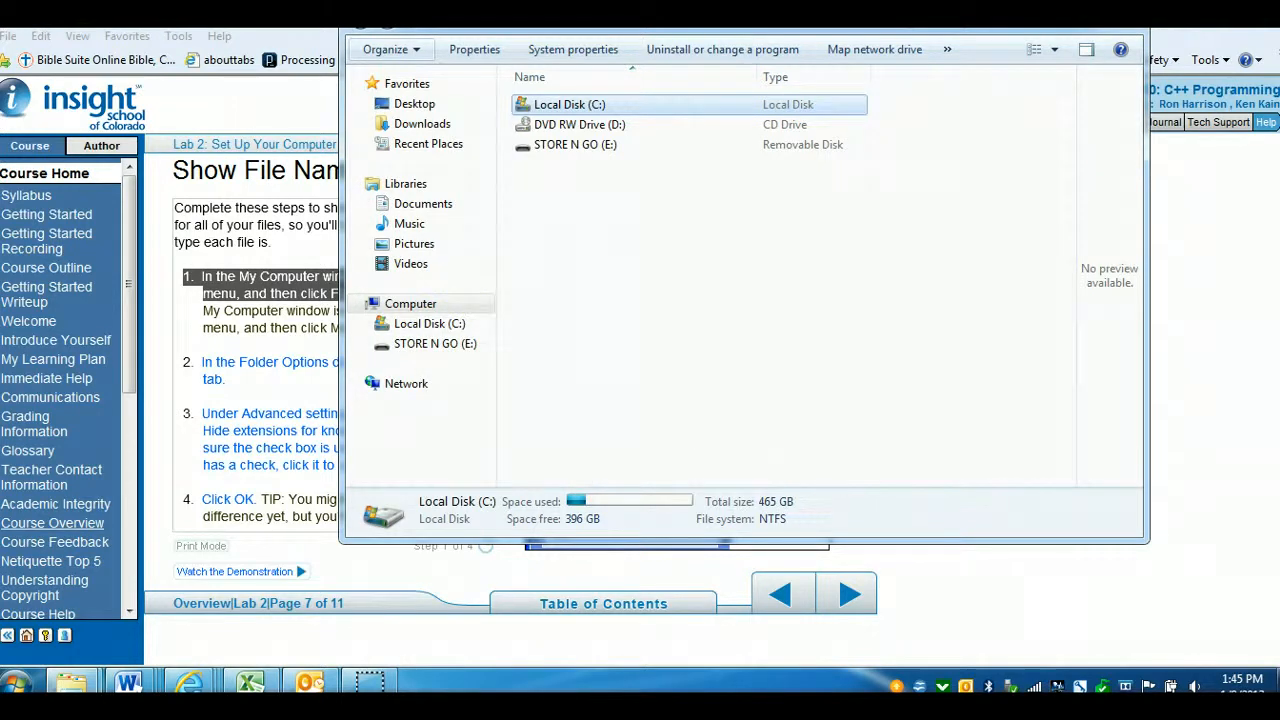
{"action": "left_click", "coordinate": [1122, 5]}
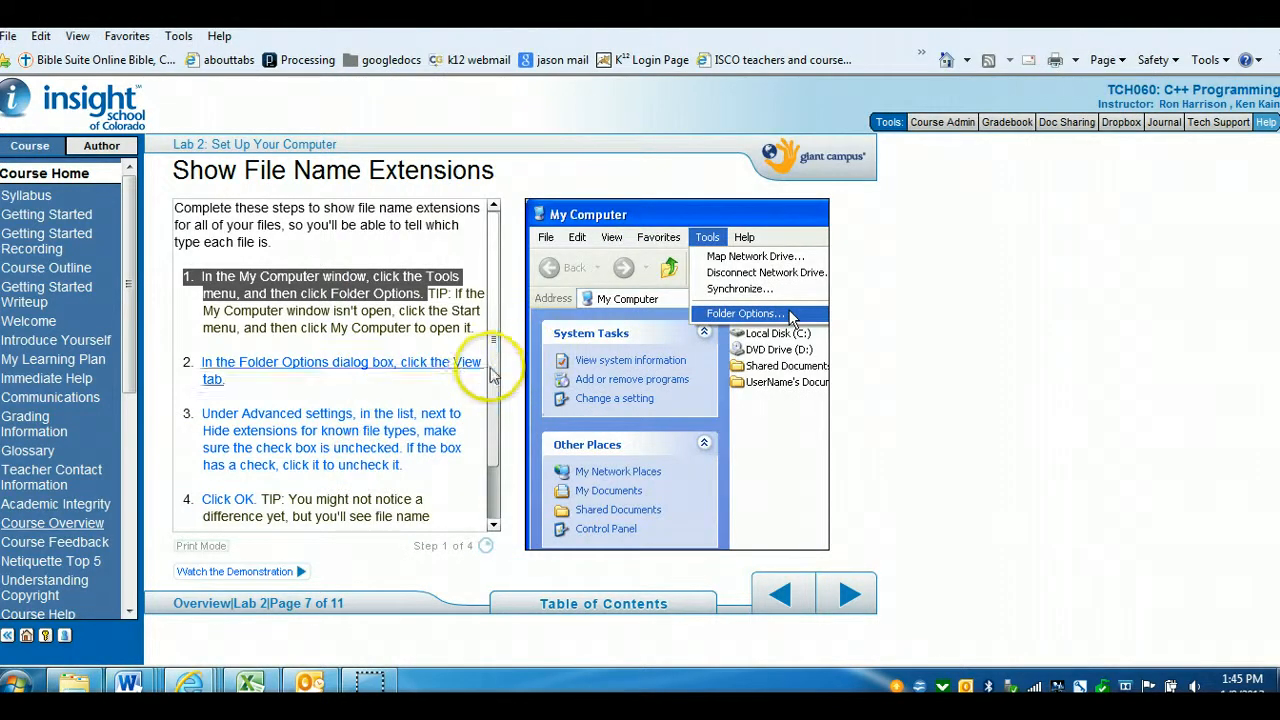
Scroll through the remaining Show File Name Extensions instructions and advance to the next lab page
{"action": "left_click_drag", "start_coordinate": [492, 372], "coordinate": [495, 455]}
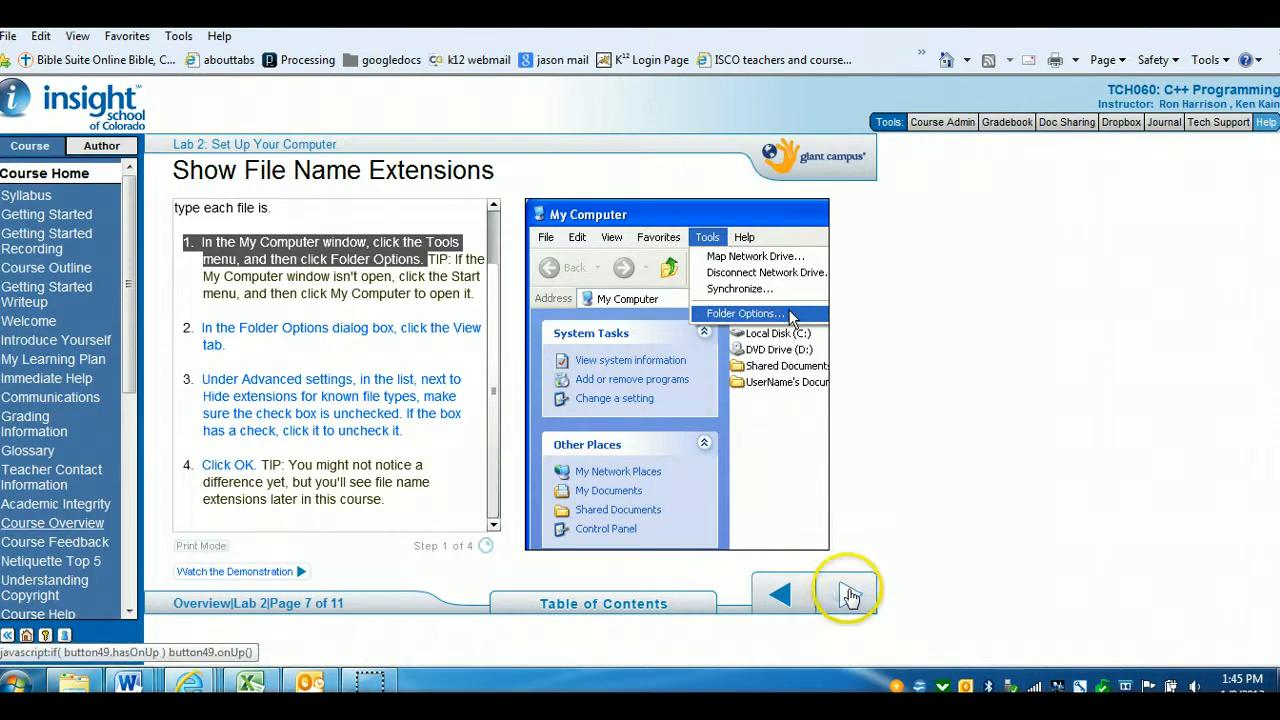
{"action": "left_click", "coordinate": [849, 594]}
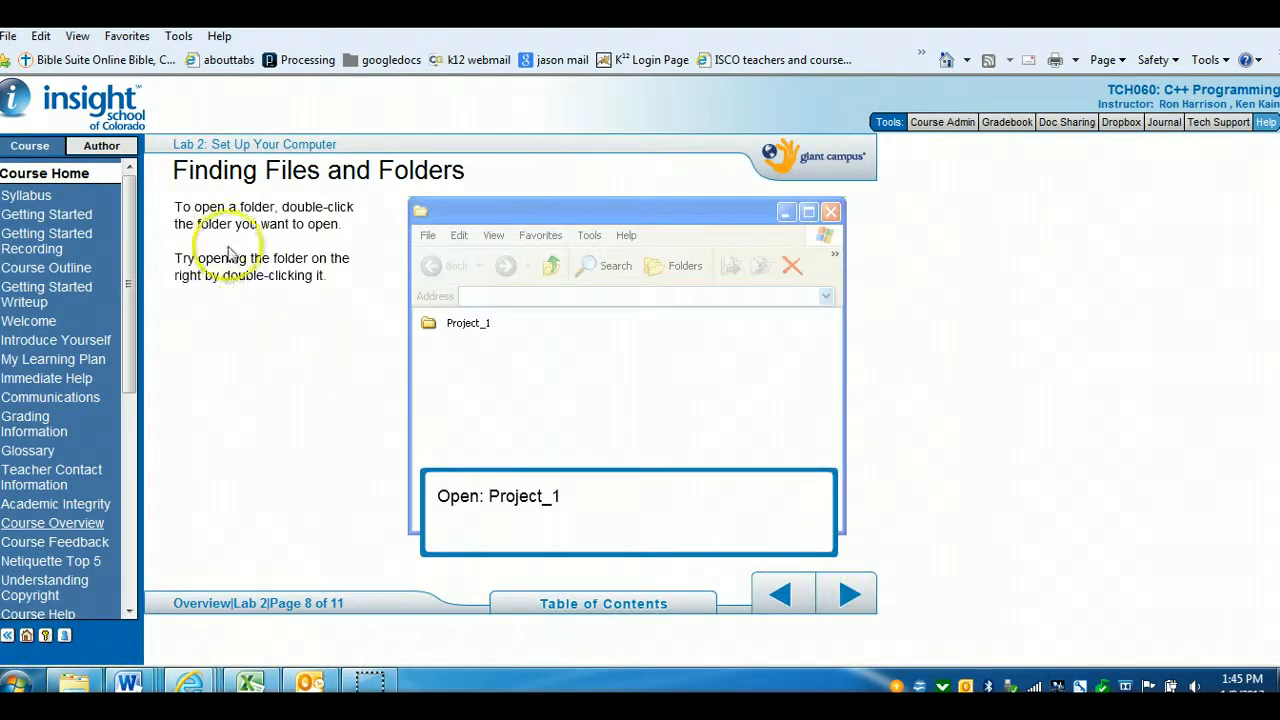
Open the Project_1 folder in the practice demo and advance to the Make a Course Folder page
{"action": "double_click", "coordinate": [469, 325]}
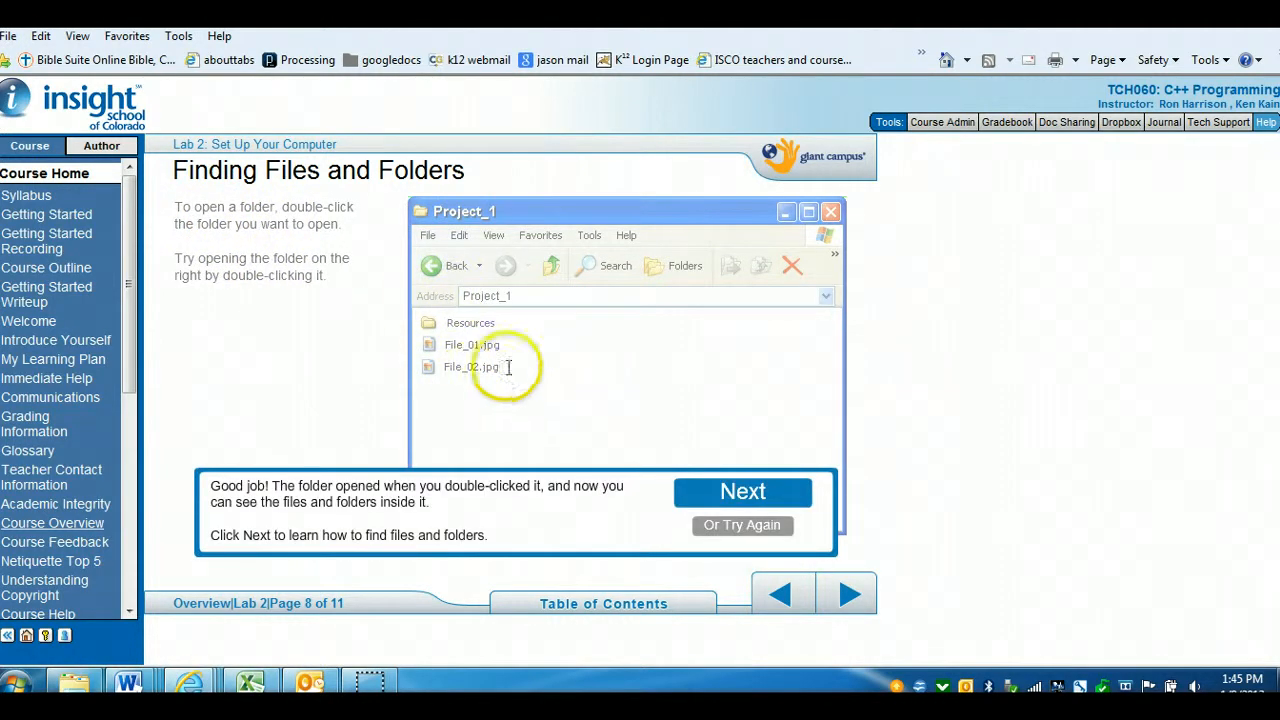
{"action": "left_click", "coordinate": [848, 599]}
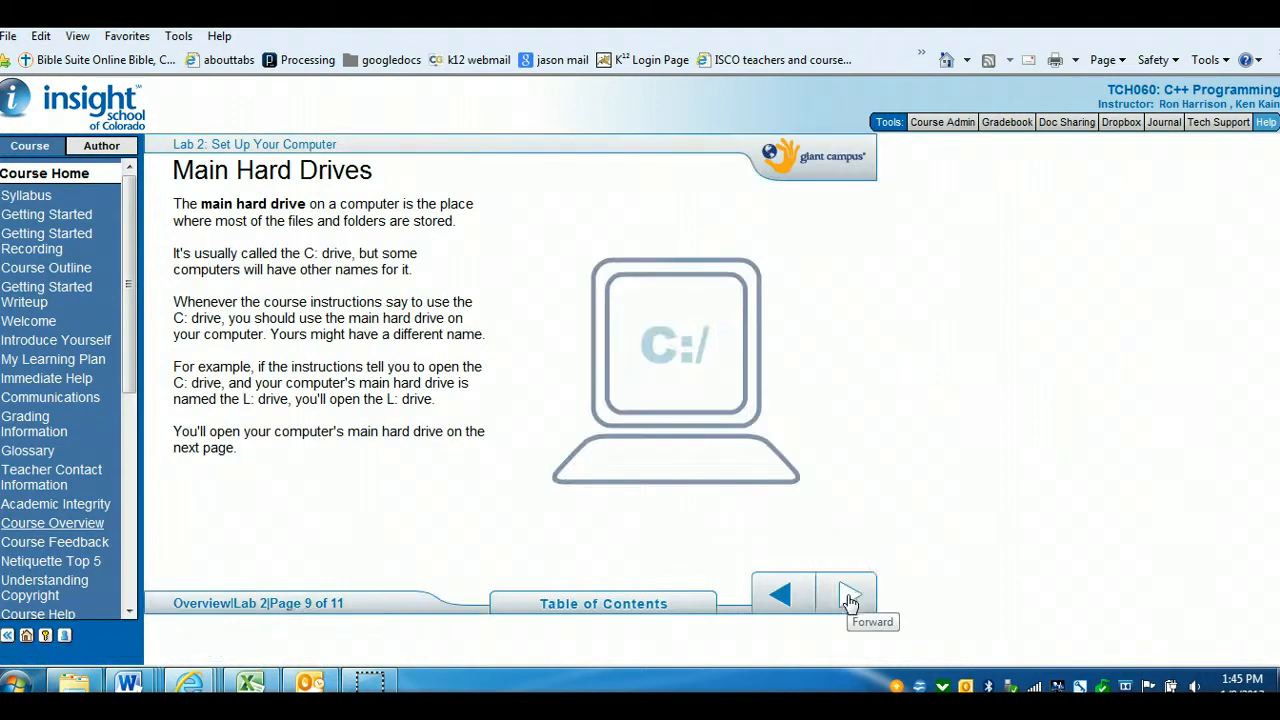
{"action": "left_click", "coordinate": [850, 600]}
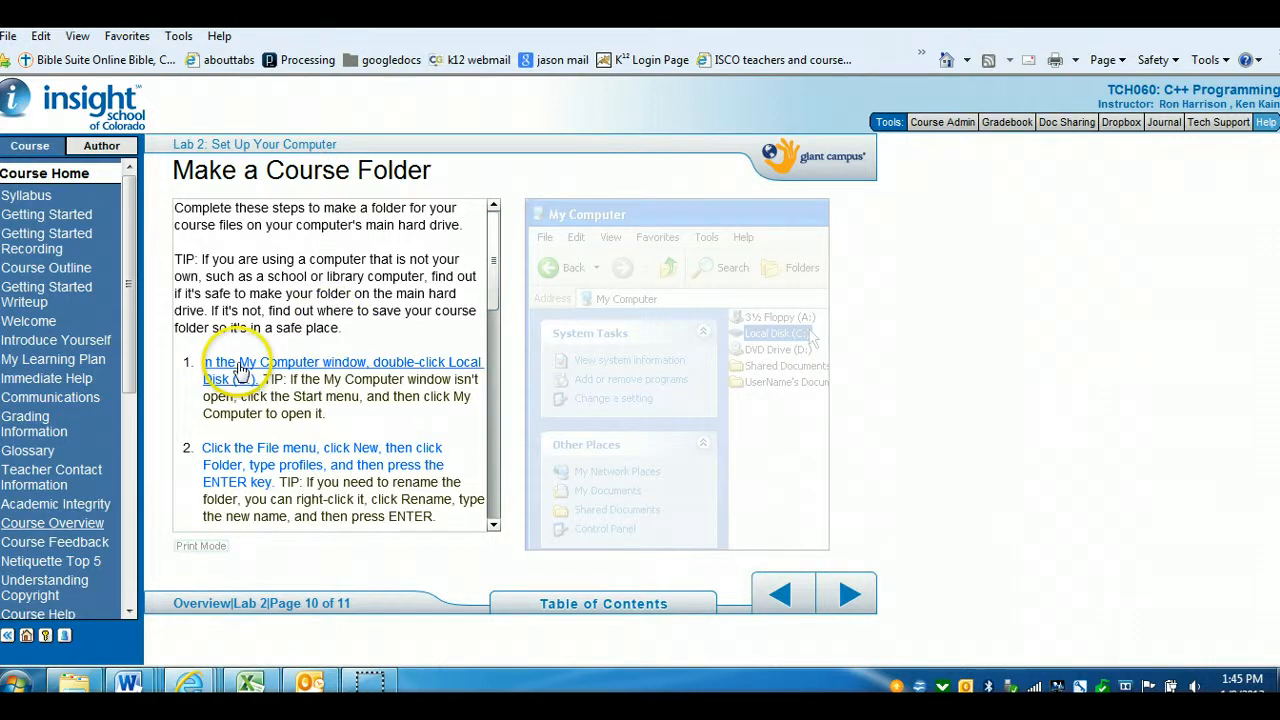
Play the first course-folder instruction, open Local Disk (C:) from the Start menu's Computer list, and move its window aside
{"action": "left_click", "coordinate": [345, 365]}
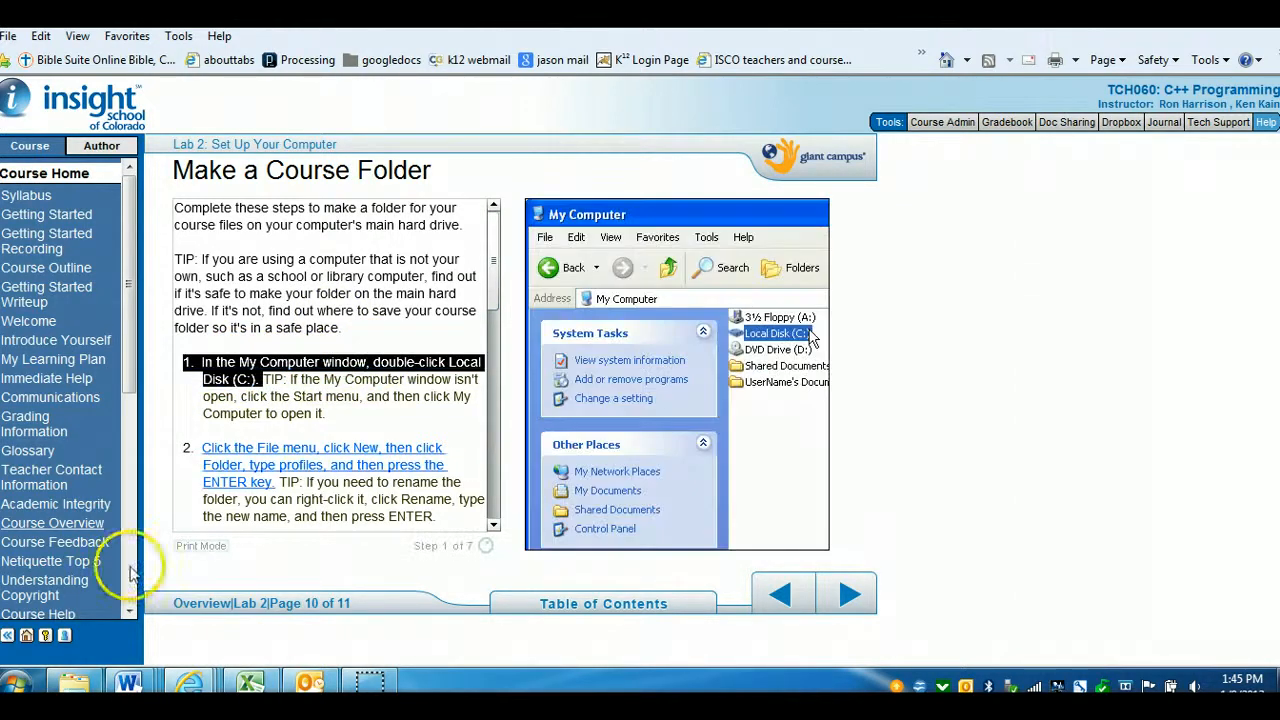
{"action": "left_click", "coordinate": [14, 684]}
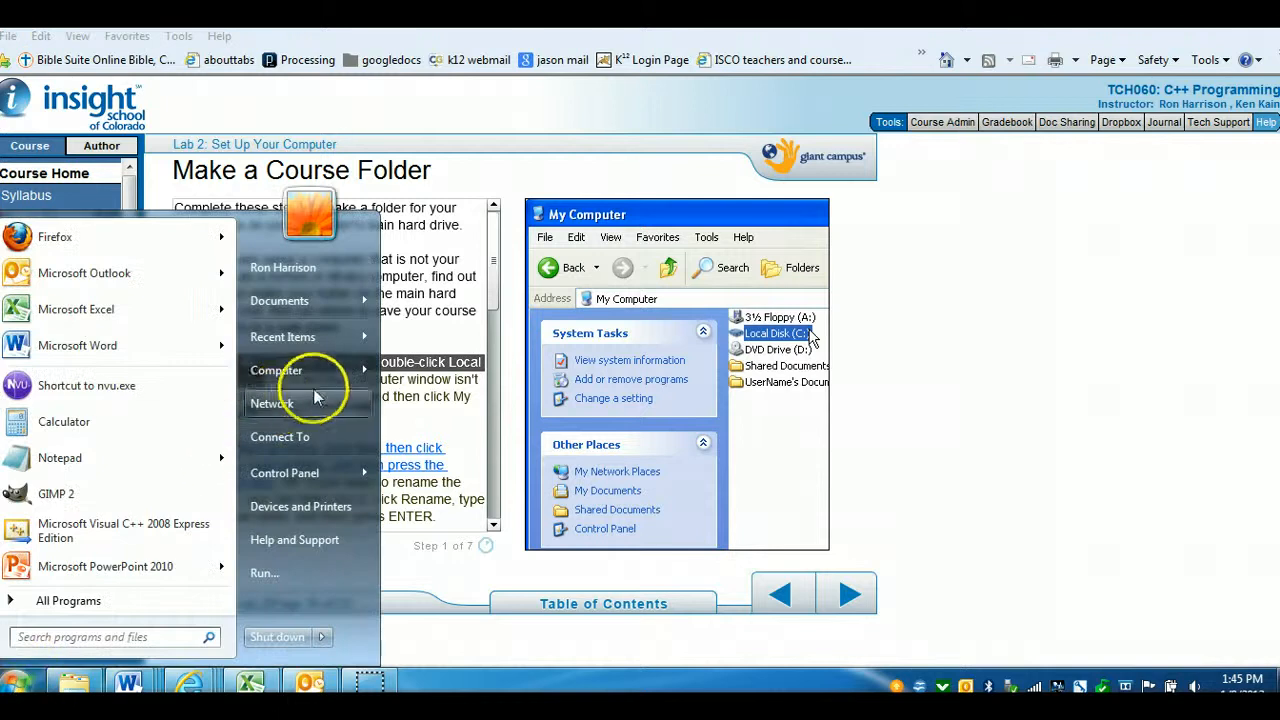
{"action": "mouse_move", "coordinate": [355, 372]}
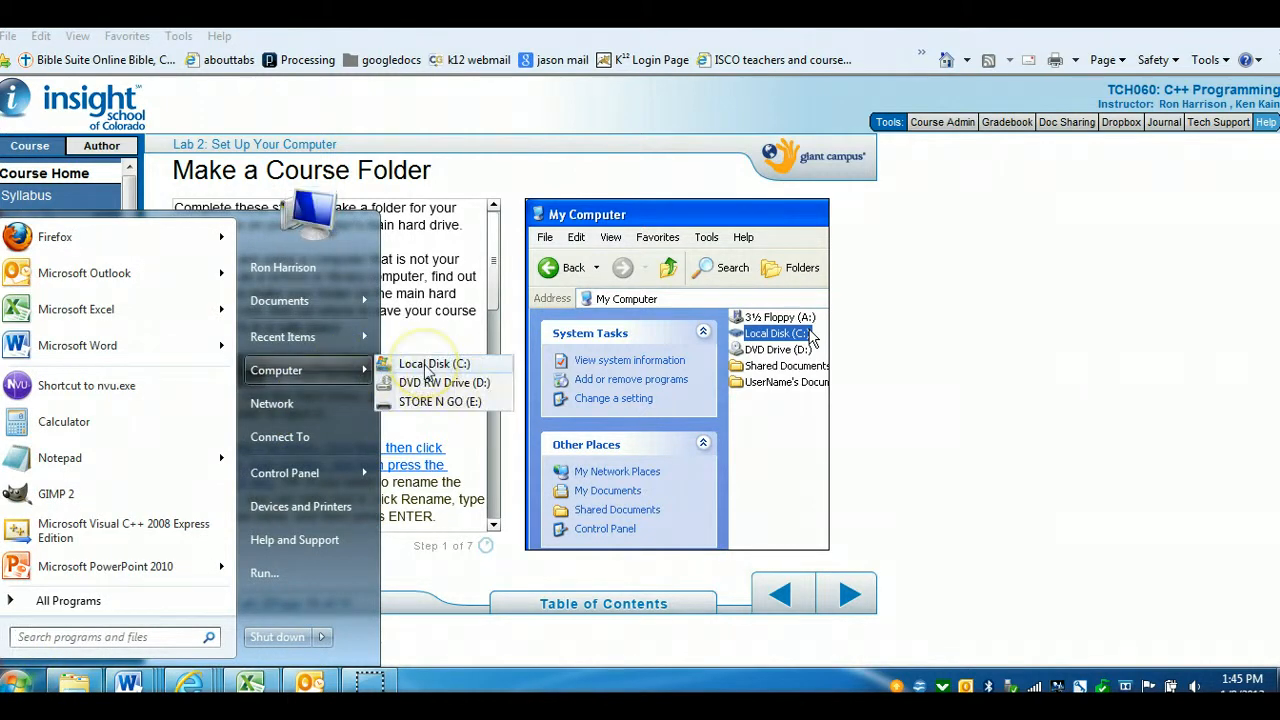
{"action": "left_click", "coordinate": [430, 366]}
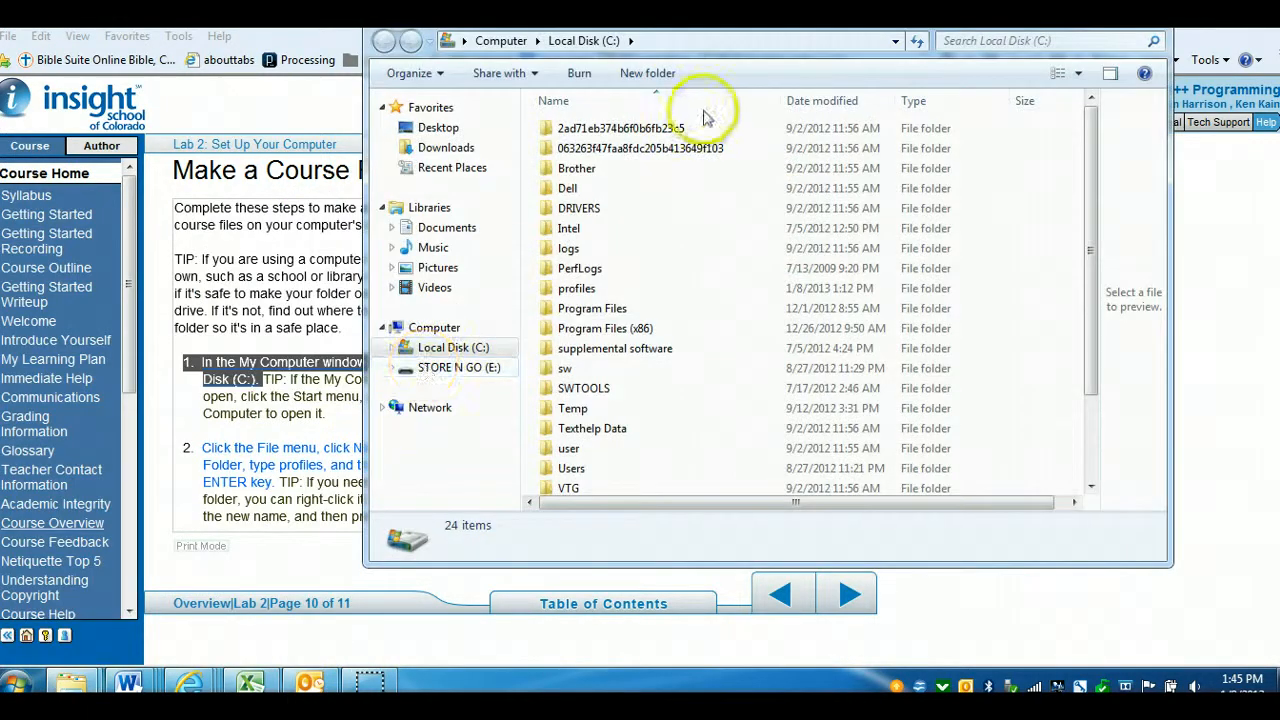
{"action": "left_click_drag", "start_coordinate": [580, 31], "coordinate": [800, 43]}
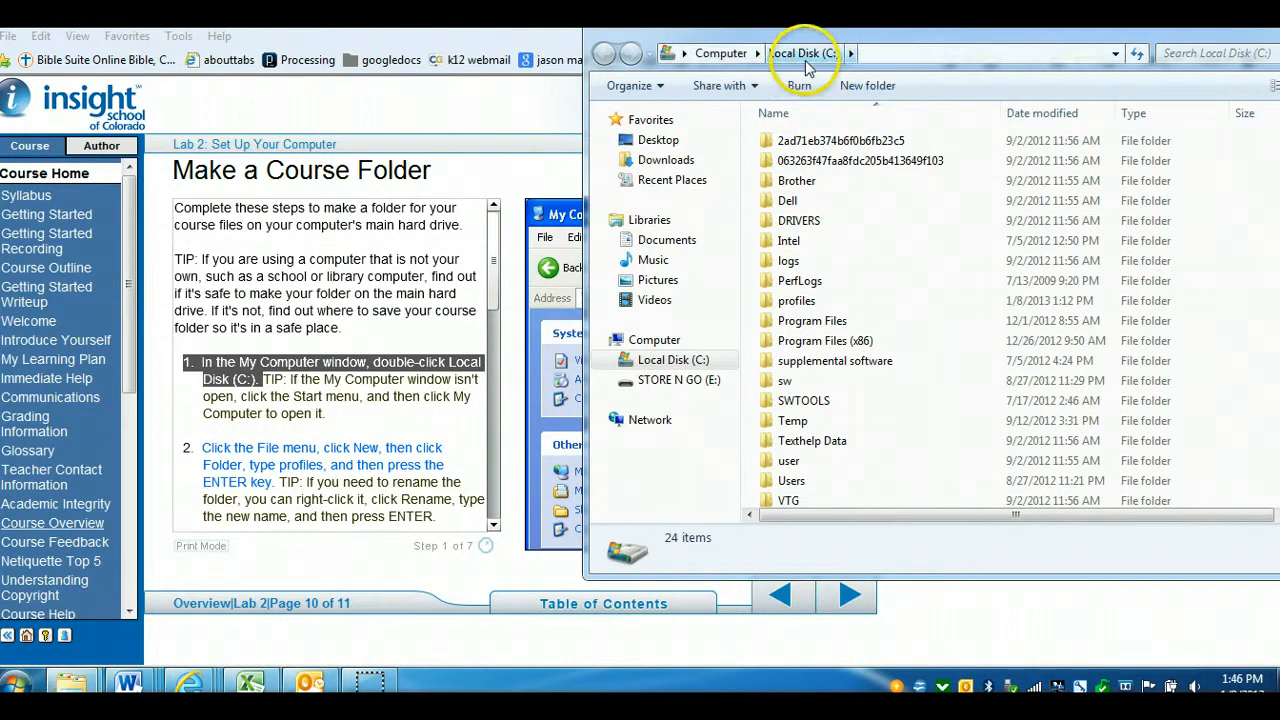
Create a new folder on Local Disk (C:) named practiceprofiles and select it
{"action": "left_click", "coordinate": [862, 86]}
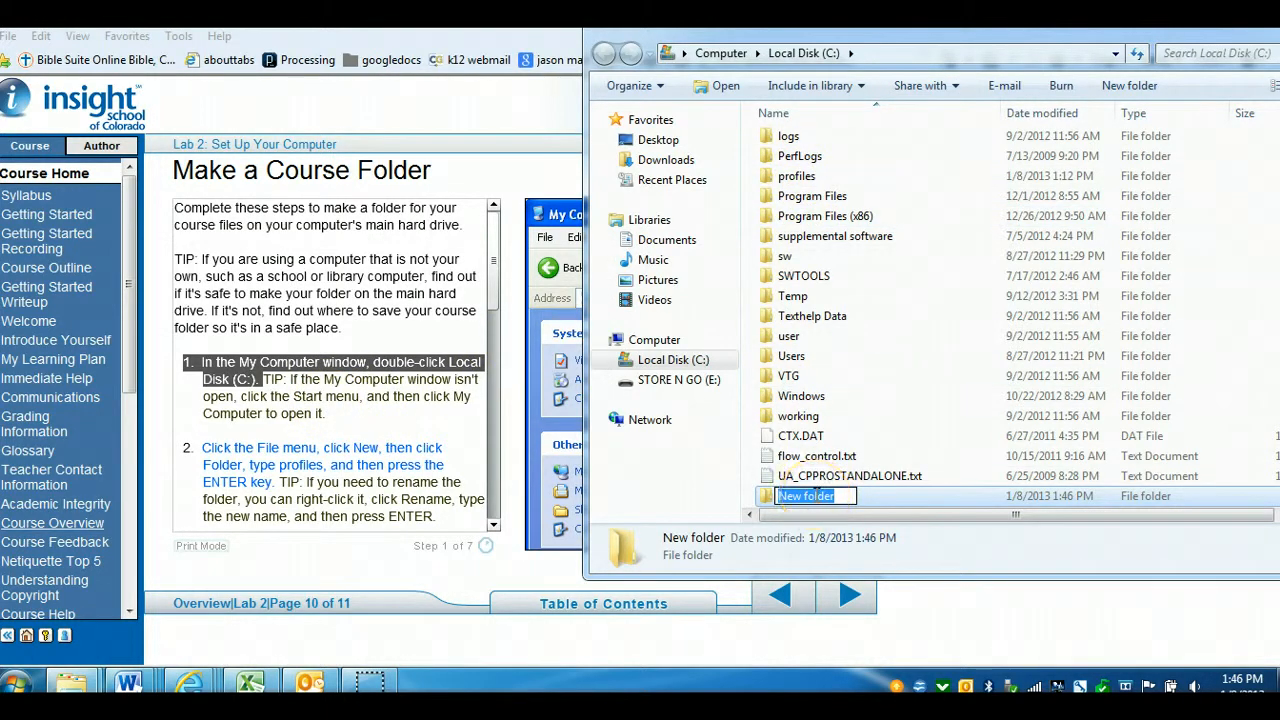
{"action": "type", "text": "practiceprofiles"}
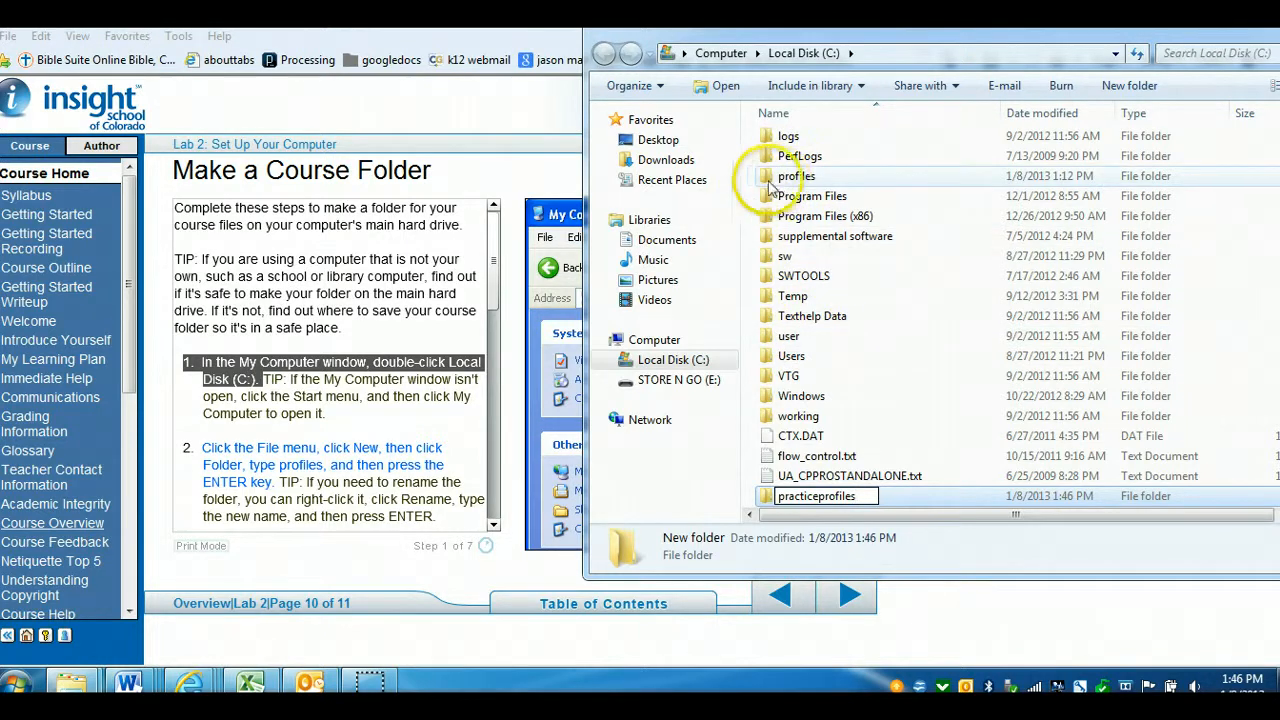
{"action": "left_click", "coordinate": [800, 337]}
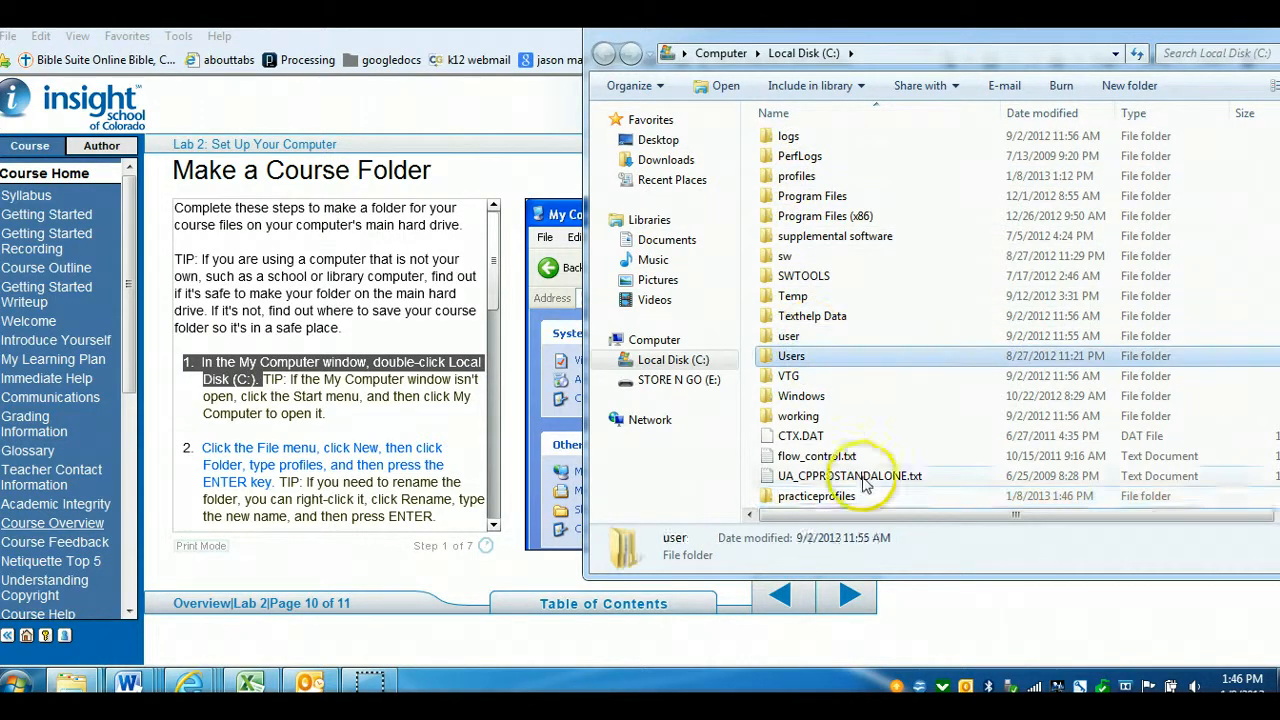
{"action": "left_click", "coordinate": [847, 497]}
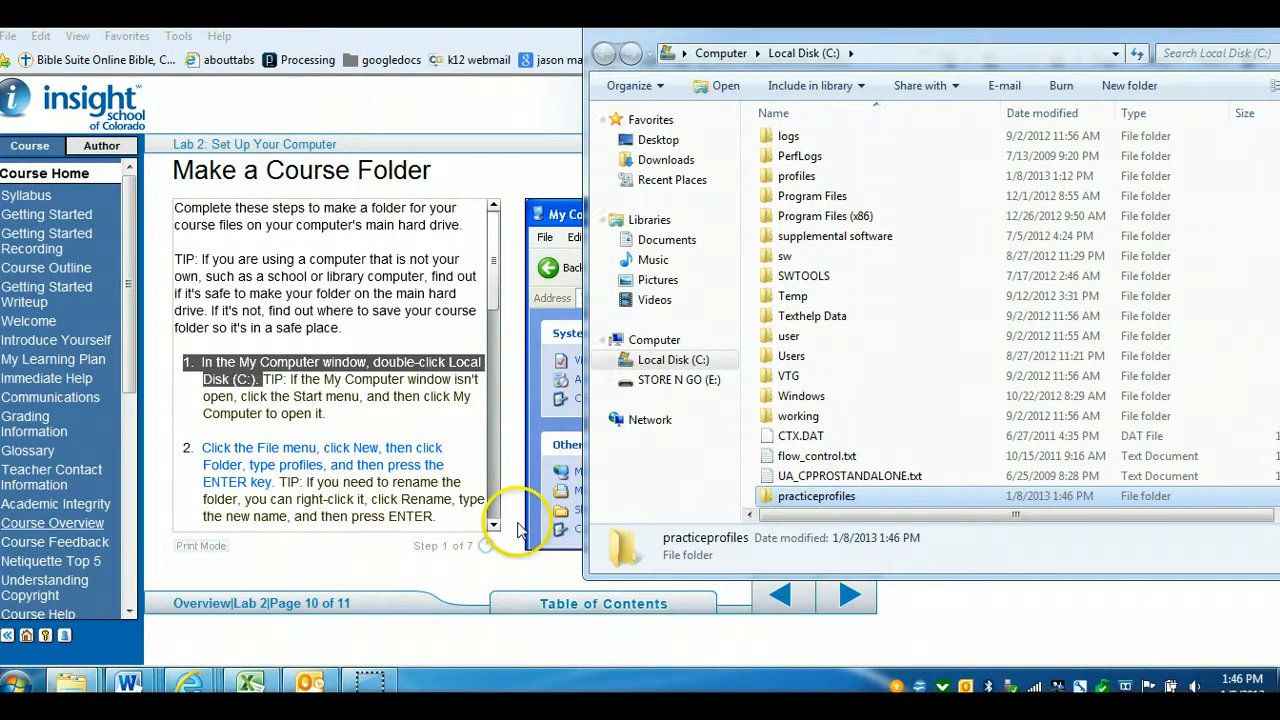
Scroll the course folder instructions and play demonstration steps 2 and 3
{"action": "left_click", "coordinate": [494, 526]}
{"action": "left_click", "coordinate": [494, 526]}
{"action": "left_click", "coordinate": [494, 526]}
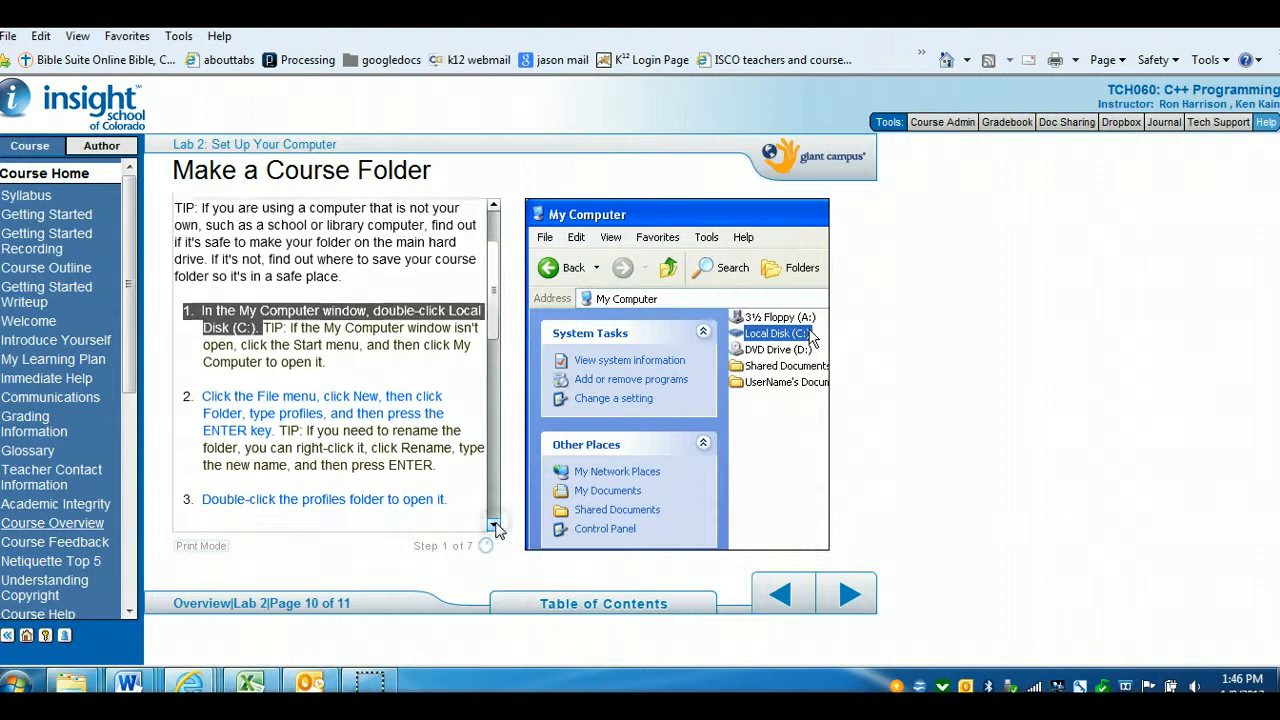
{"action": "left_click", "coordinate": [494, 526]}
{"action": "left_click", "coordinate": [494, 526]}
{"action": "left_click", "coordinate": [494, 526]}
{"action": "left_click", "coordinate": [318, 300]}
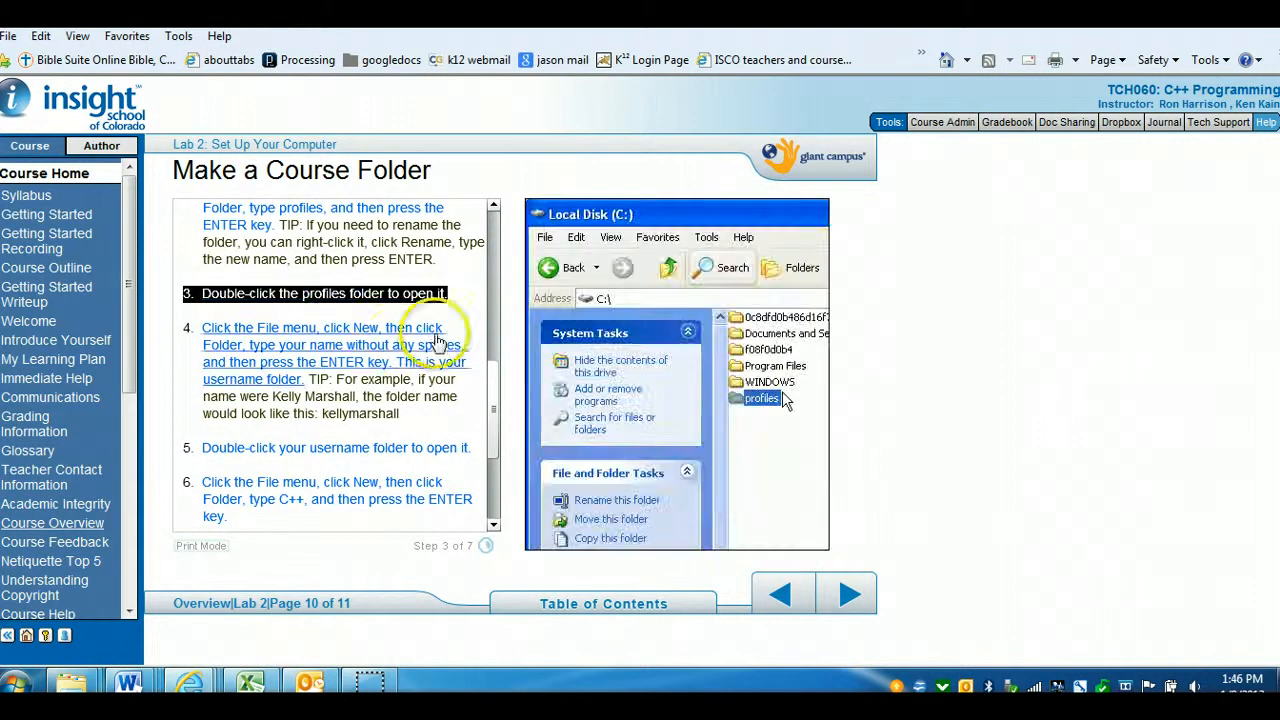
{"action": "left_click", "coordinate": [264, 354]}
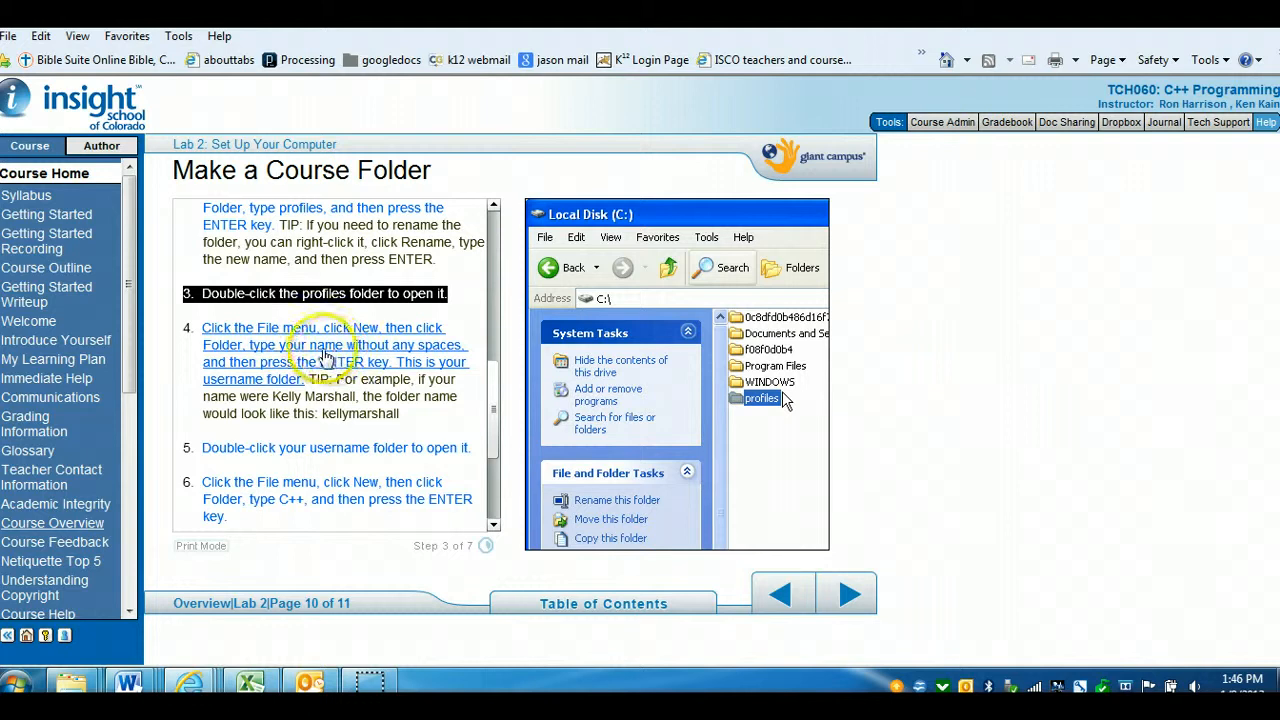
Switch to the Explorer window, open practiceprofiles, and create a new folder named with your username
{"action": "left_click", "coordinate": [68, 683]}
{"action": "left_click", "coordinate": [335, 598]}
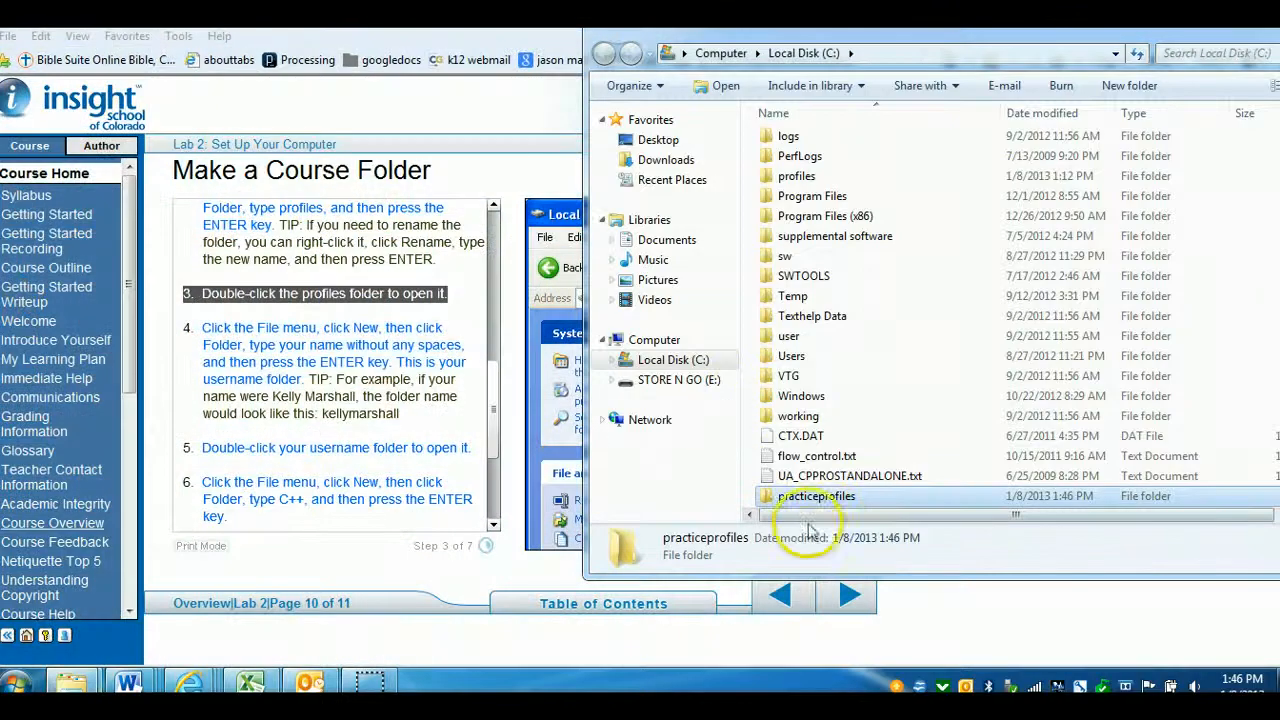
{"action": "double_click", "coordinate": [829, 497]}
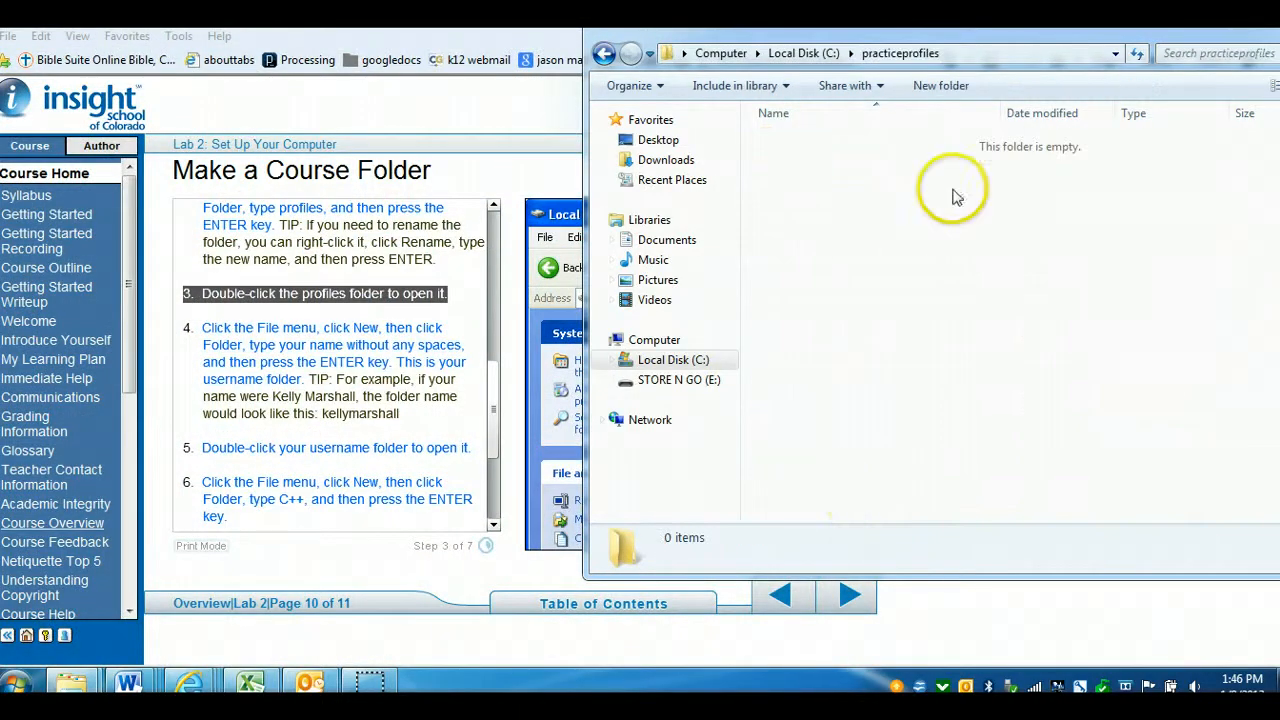
{"action": "left_click", "coordinate": [941, 85]}
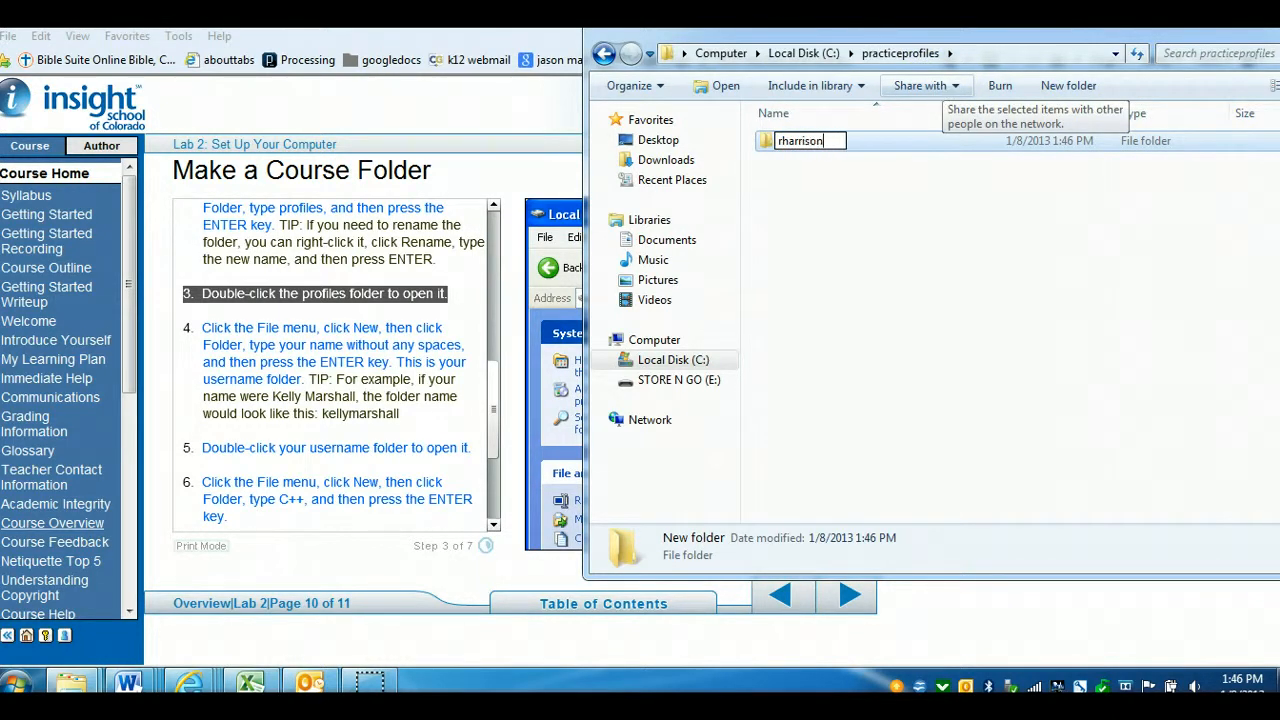
{"action": "key", "text": "Return"}
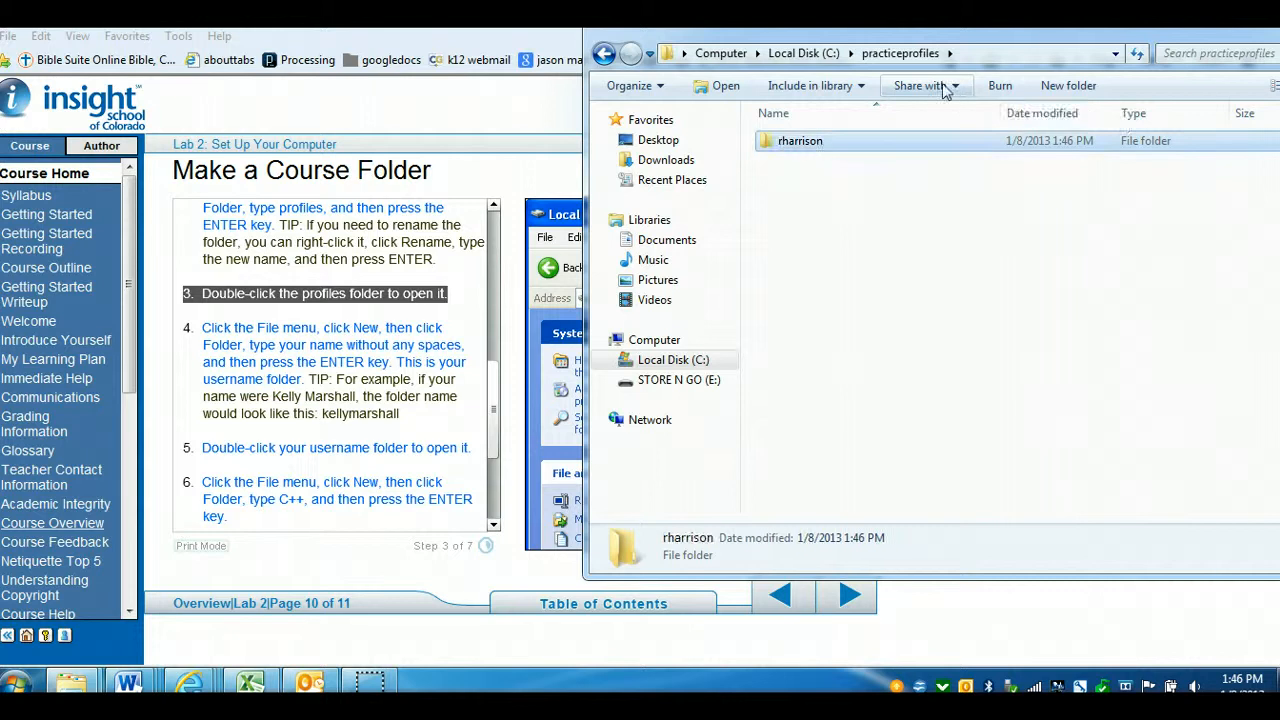
Scroll the instructions and play demonstration steps 5 and 6
{"action": "left_click", "coordinate": [490, 395]}
{"action": "scroll", "coordinate": [490, 395], "scroll_direction": "down", "scroll_amount": 1}
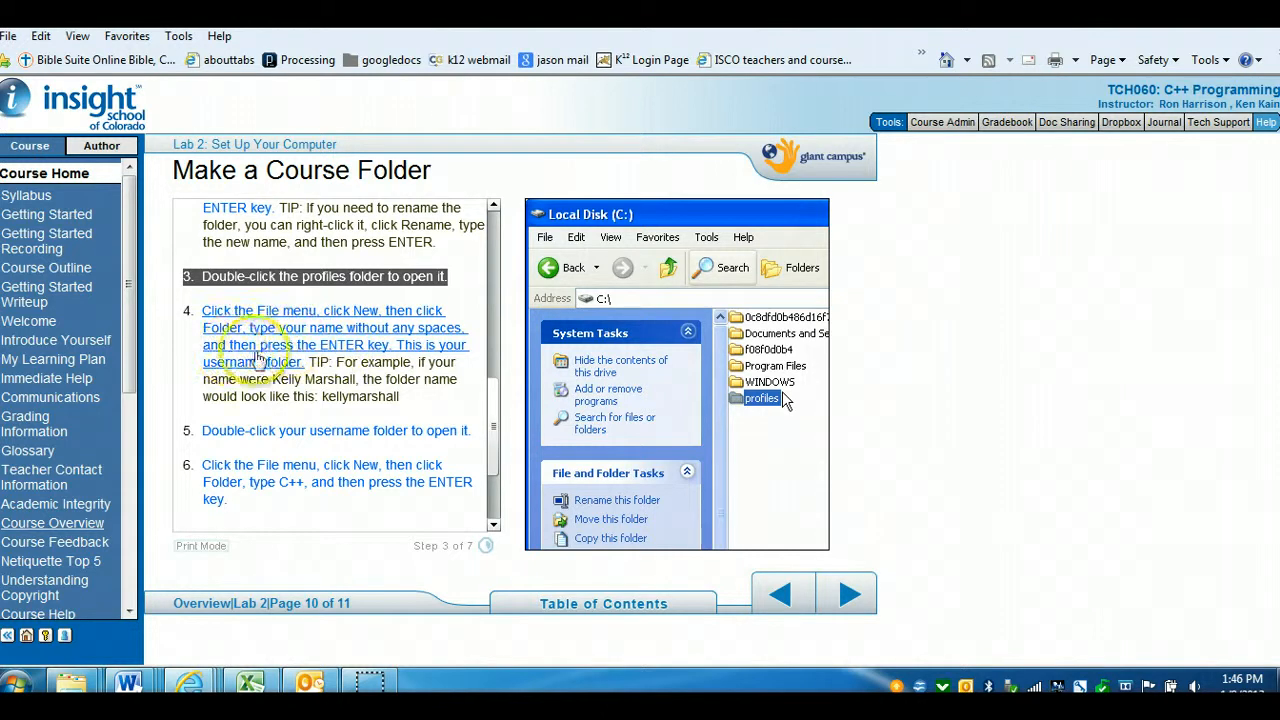
{"action": "left_click", "coordinate": [337, 431]}
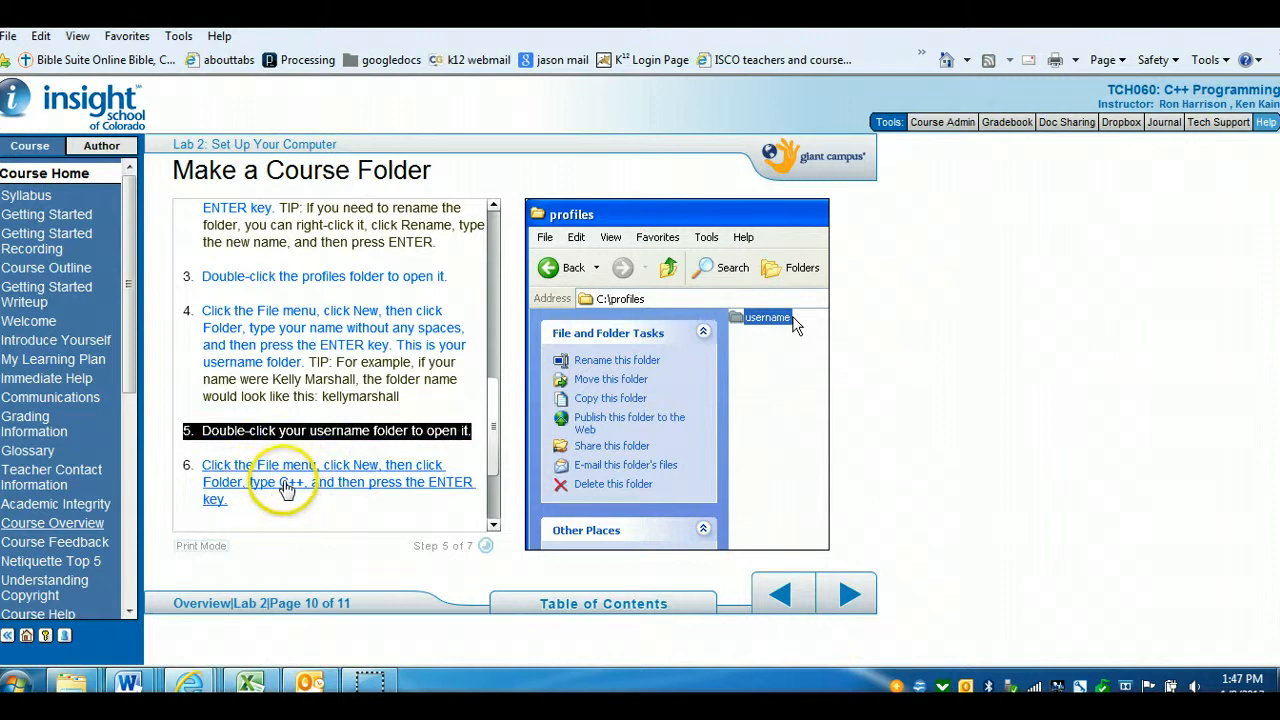
{"action": "left_click", "coordinate": [287, 487]}
Switch to the practiceprofiles window, open the username folder, and create a new folder named C++ inside it
{"action": "mouse_move", "coordinate": [75, 682]}
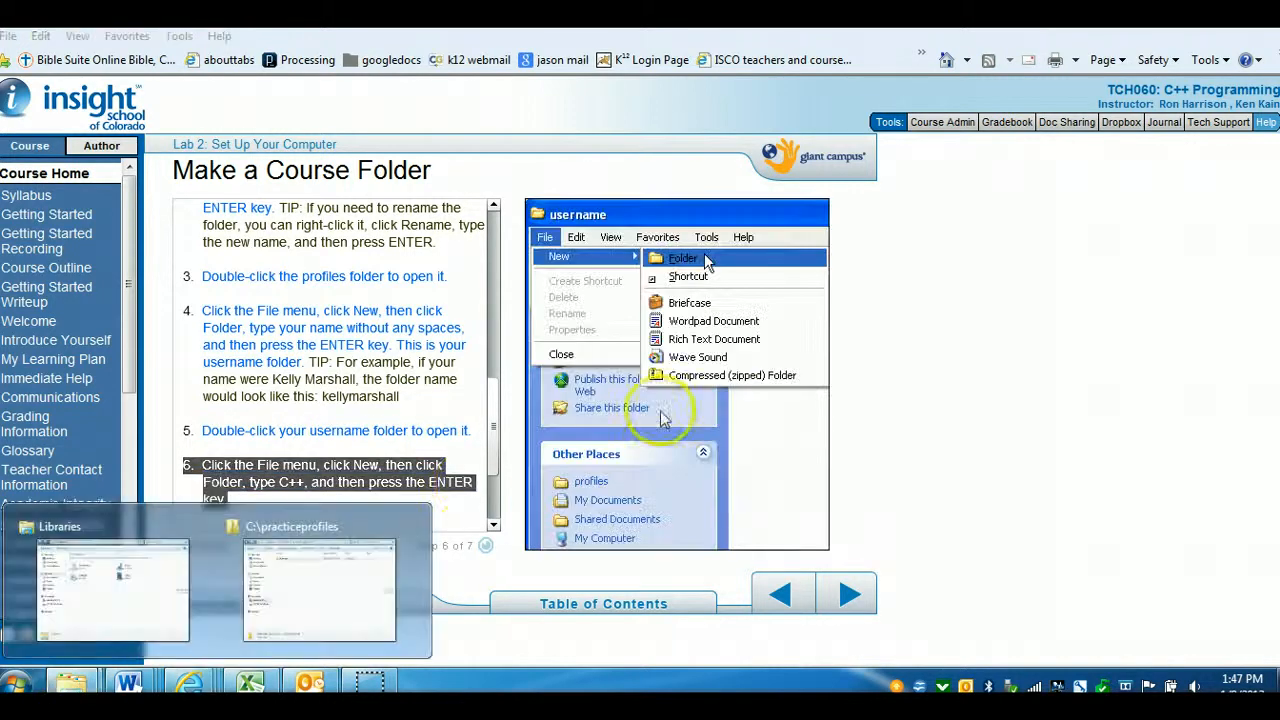
{"action": "left_click", "coordinate": [350, 615]}
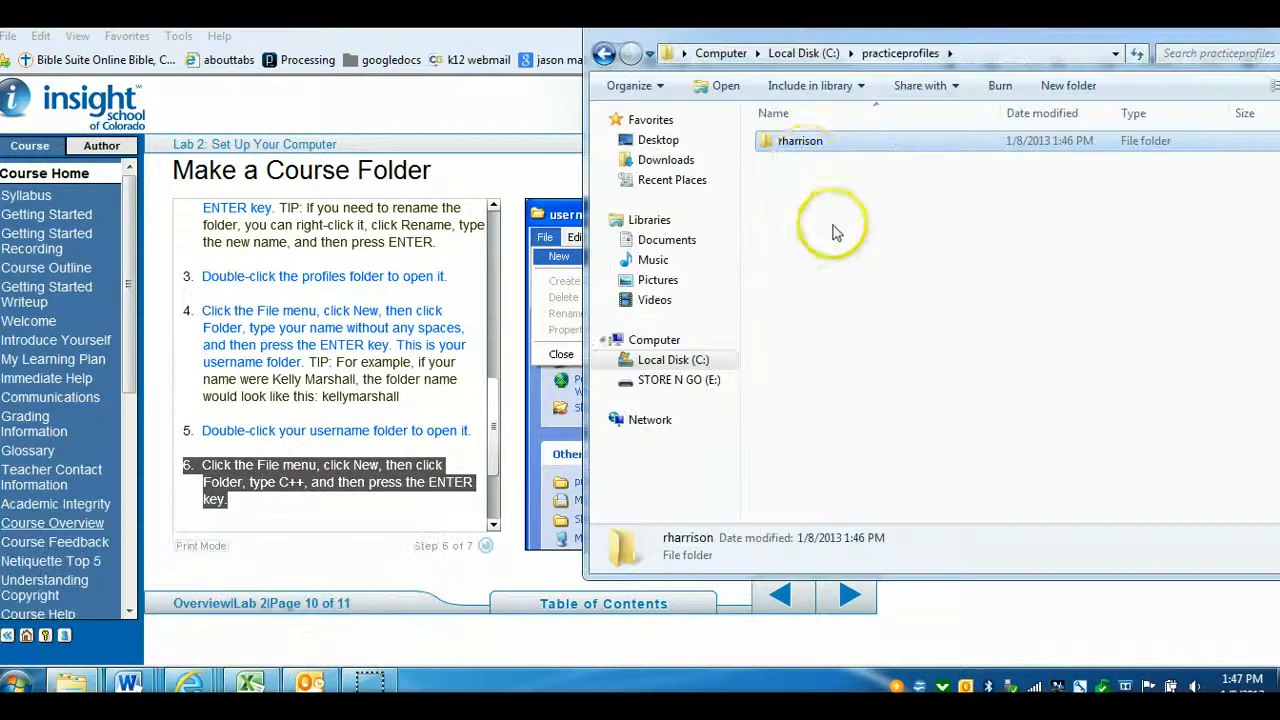
{"action": "double_click", "coordinate": [800, 142]}
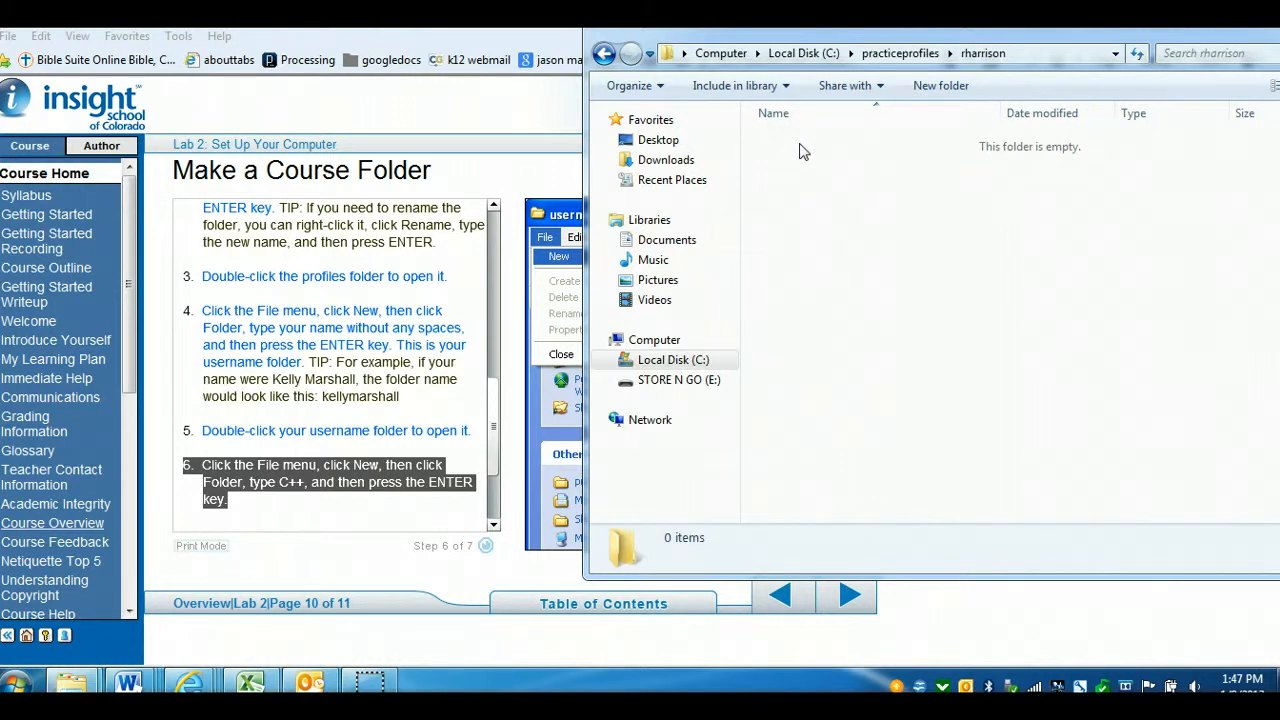
{"action": "left_click", "coordinate": [941, 86]}
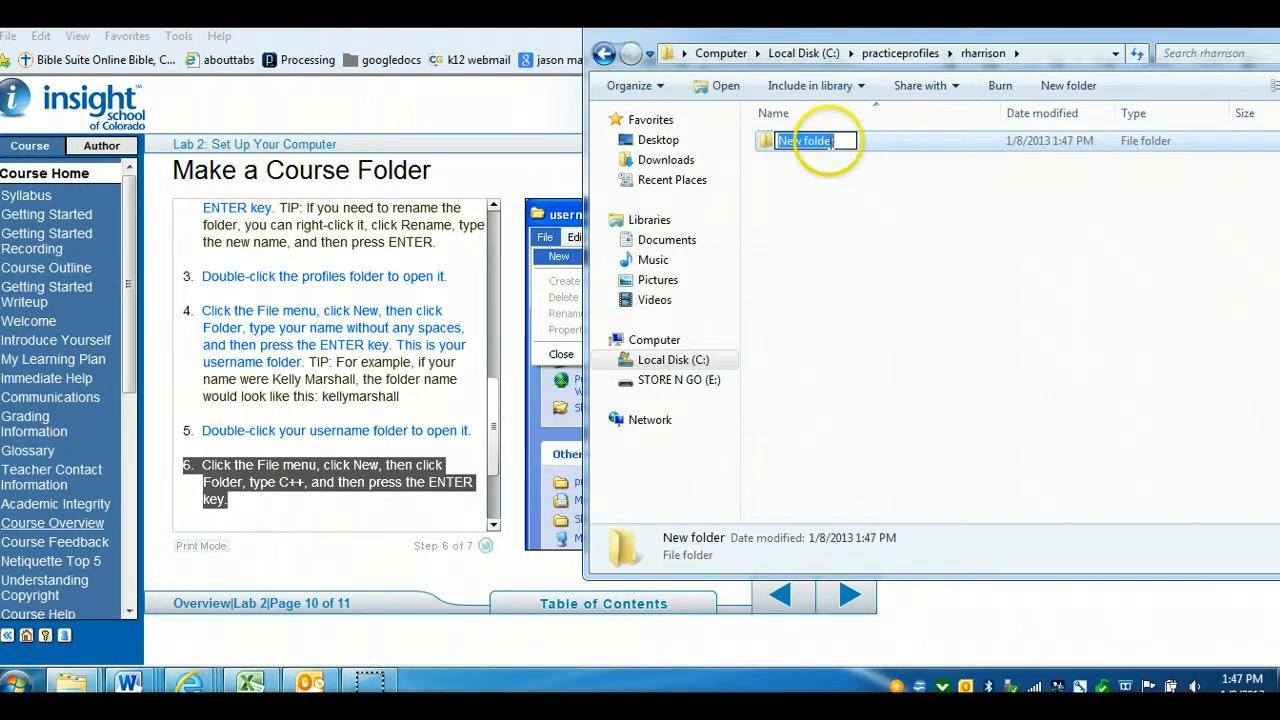
{"action": "type", "text": "C++"}
{"action": "key", "text": "Return"}
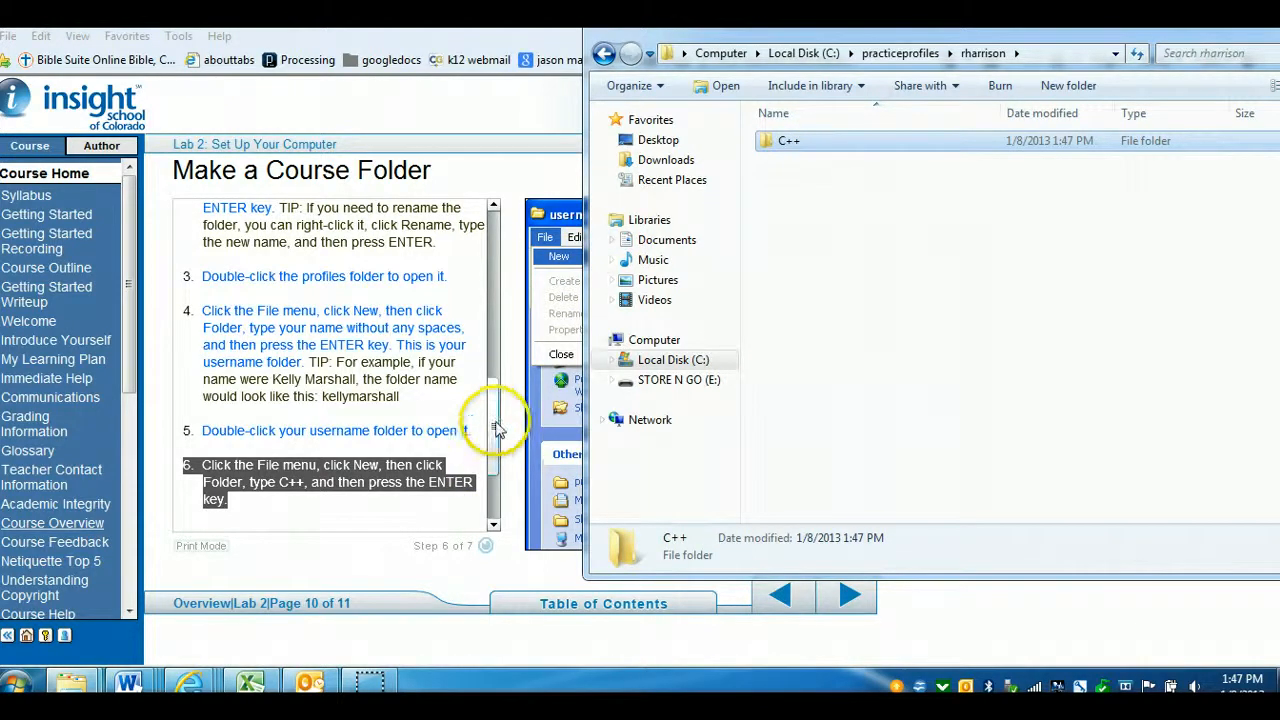
Play the final instruction step and advance to the Lab 2 Summary page
{"action": "left_click_drag", "start_coordinate": [491, 434], "coordinate": [497, 500]}
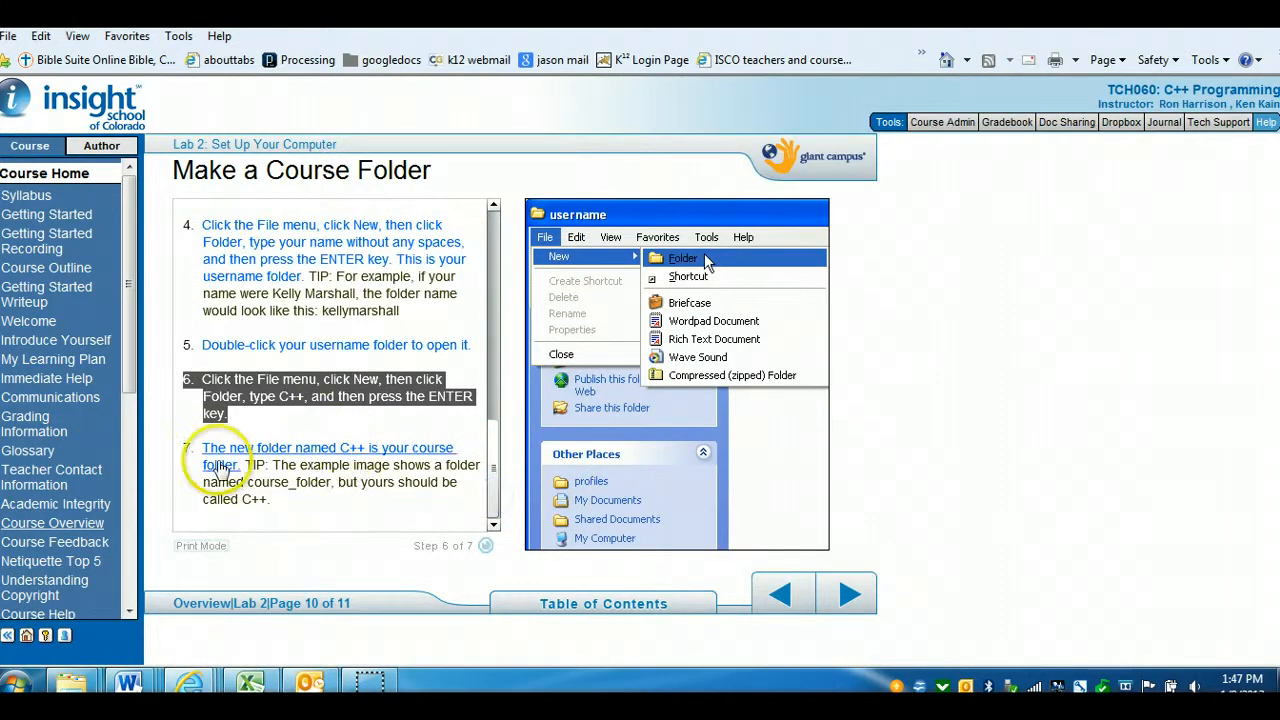
{"action": "left_click", "coordinate": [350, 455]}
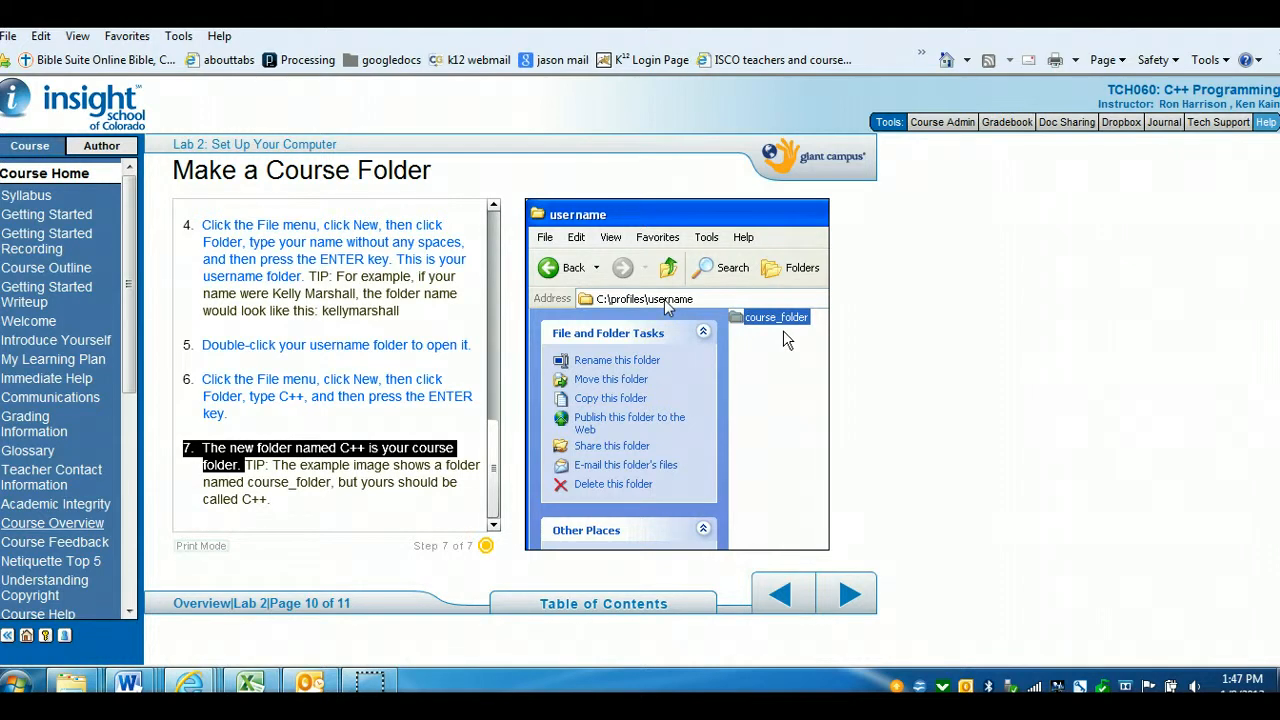
{"action": "left_click", "coordinate": [845, 598]}
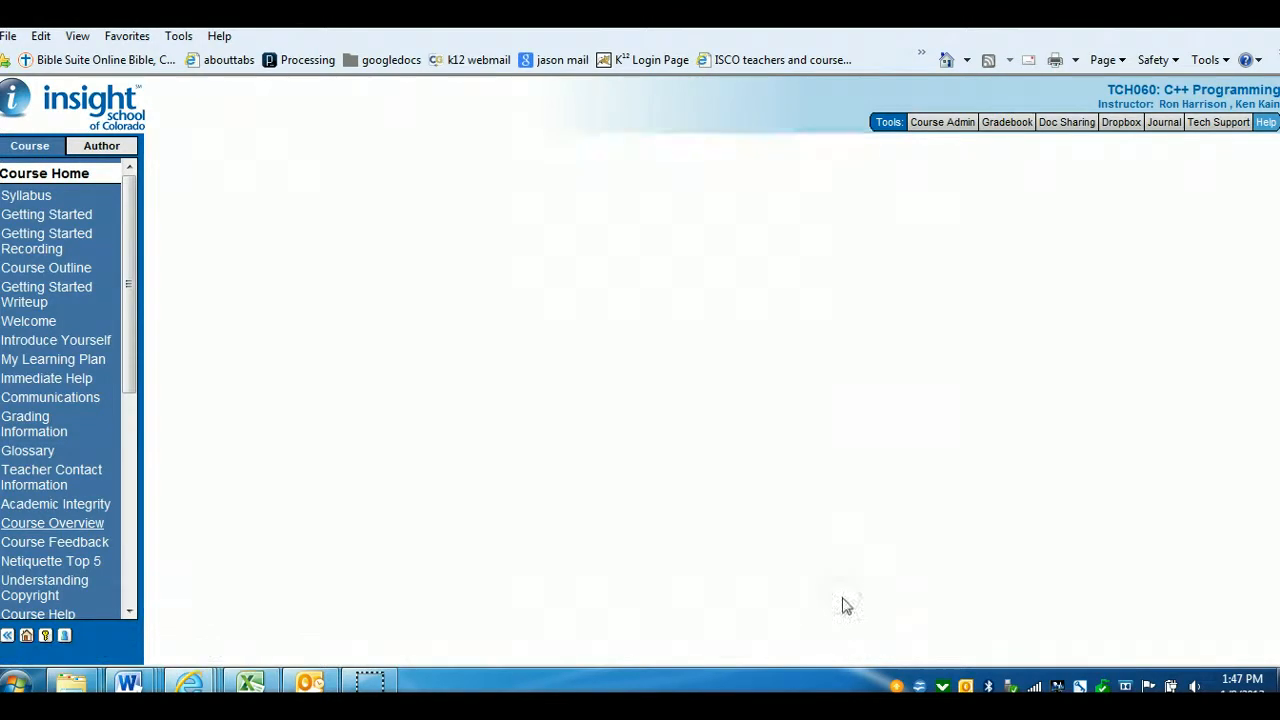
Switch to the Explorer window and navigate up to practiceprofiles and back into the username folder
{"action": "mouse_move", "coordinate": [80, 697]}
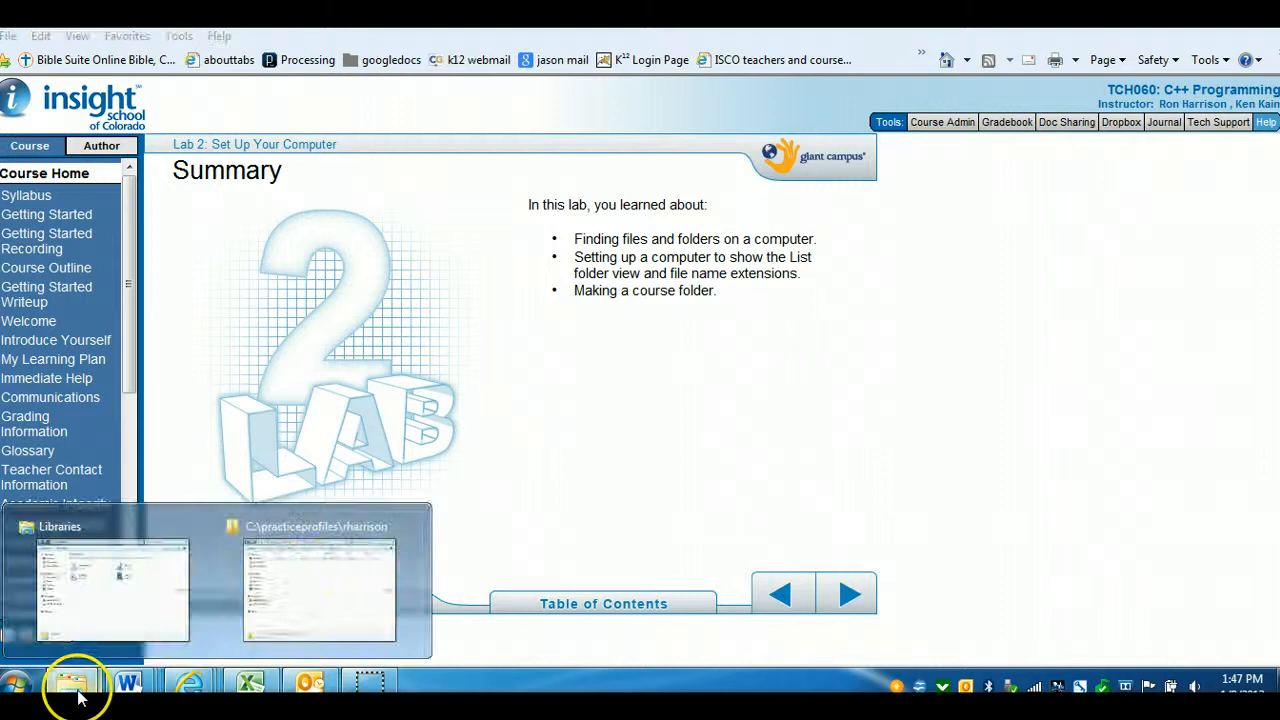
{"action": "left_click", "coordinate": [291, 586]}
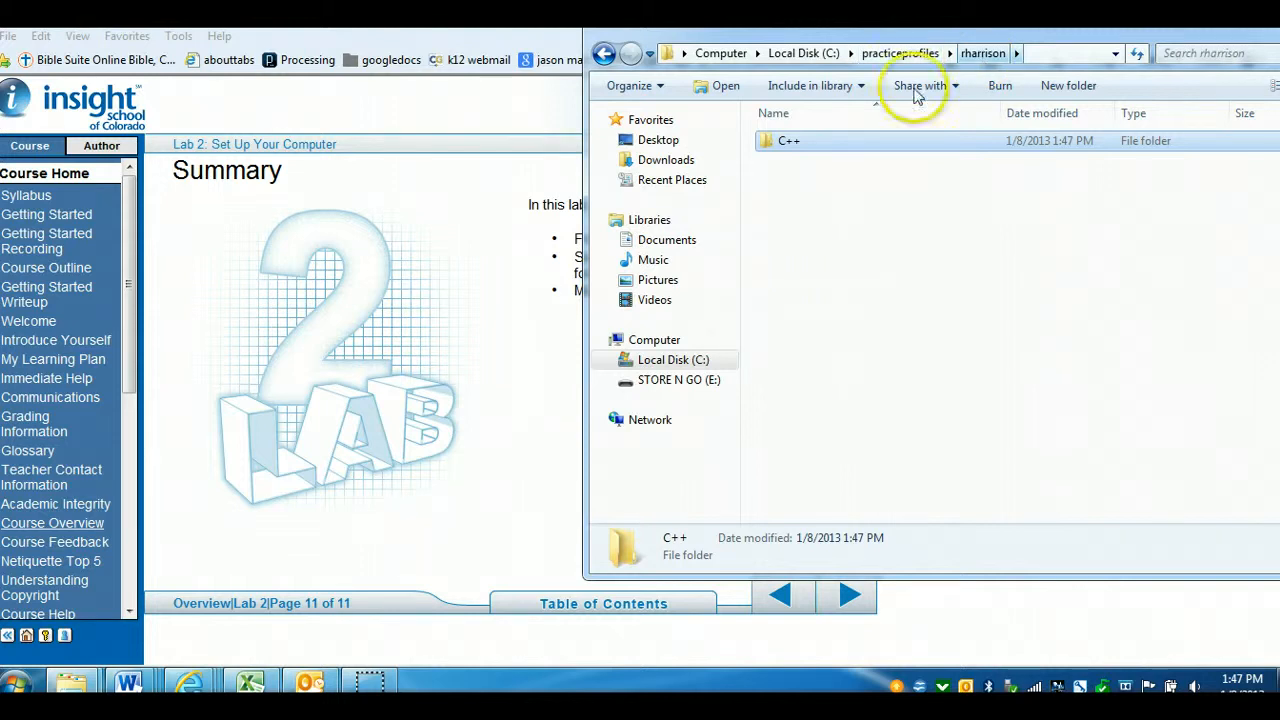
{"action": "left_click", "coordinate": [878, 55]}
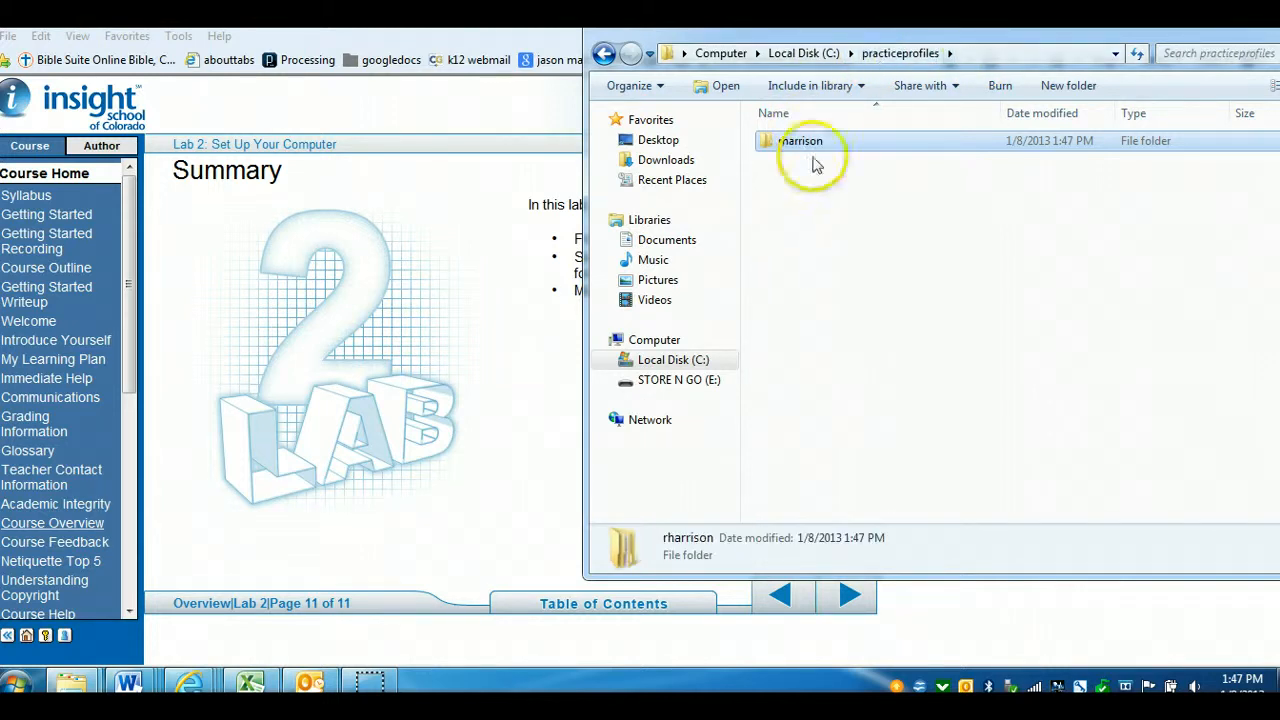
{"action": "left_click", "coordinate": [805, 55]}
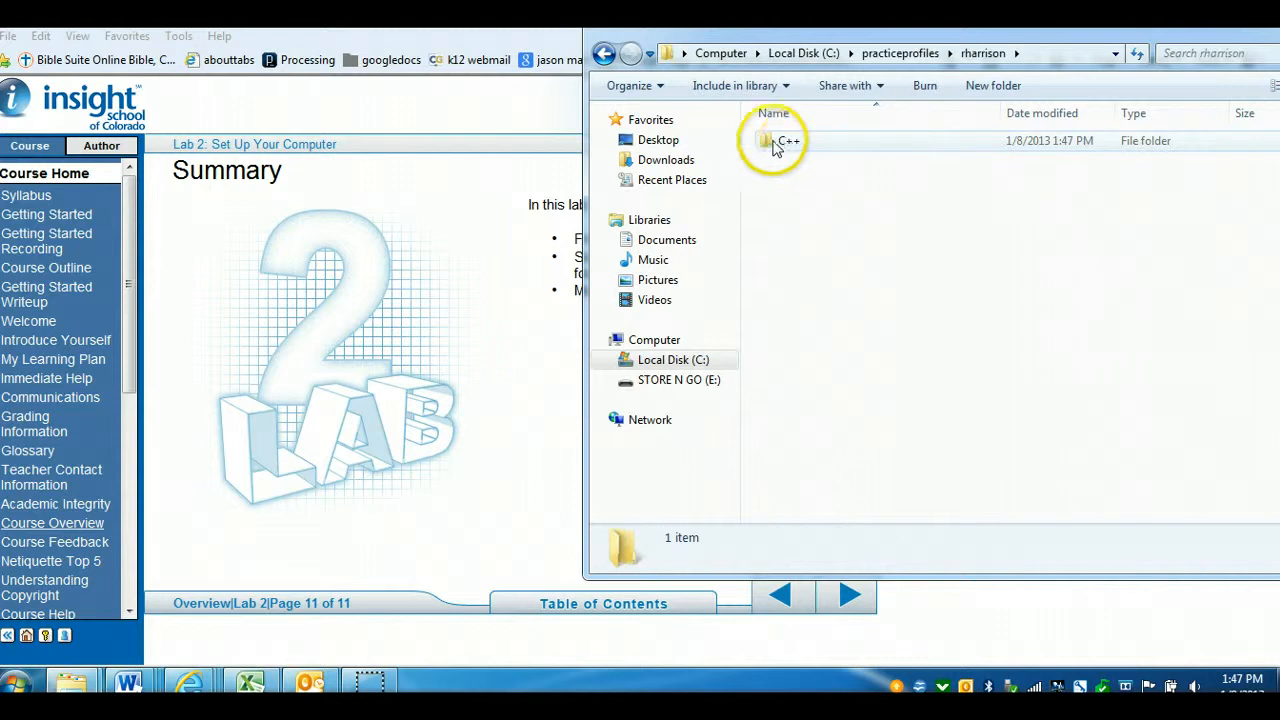
Open the new C++ folder, browse to the C++ folder inside the instructor's profile under profiles, then close Explorer
{"action": "double_click", "coordinate": [790, 145]}
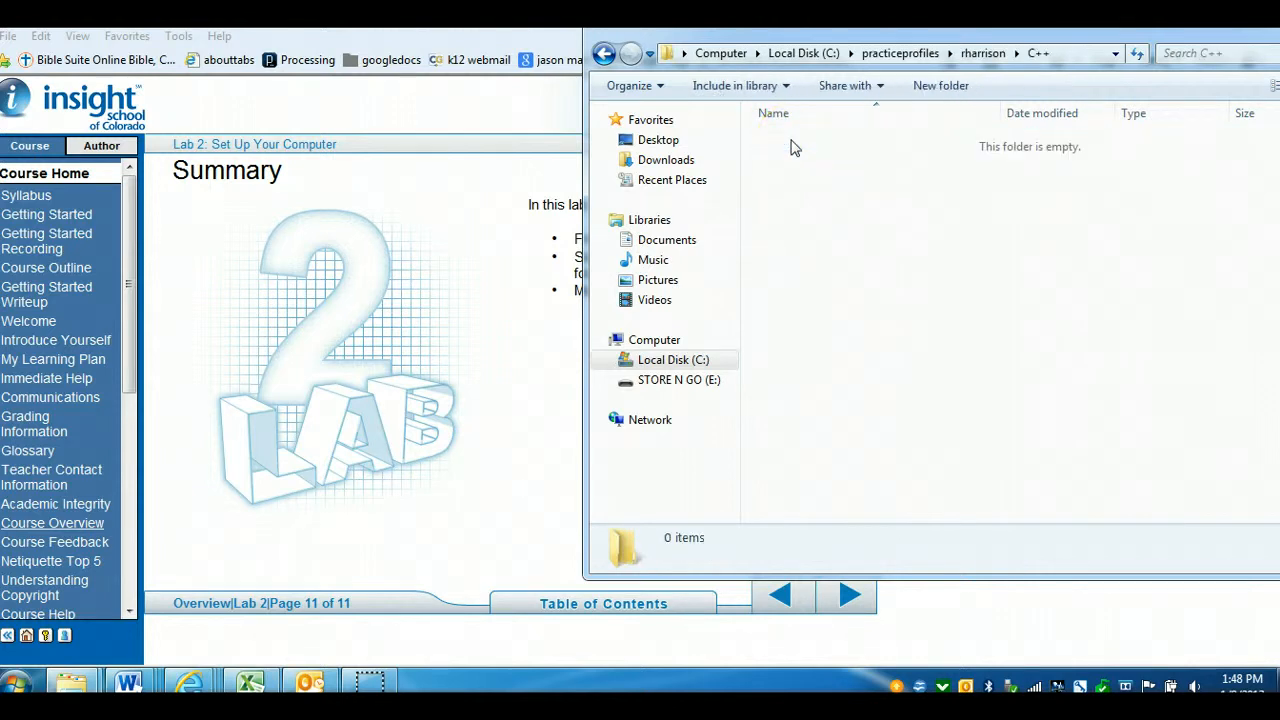
{"action": "left_click", "coordinate": [793, 55]}
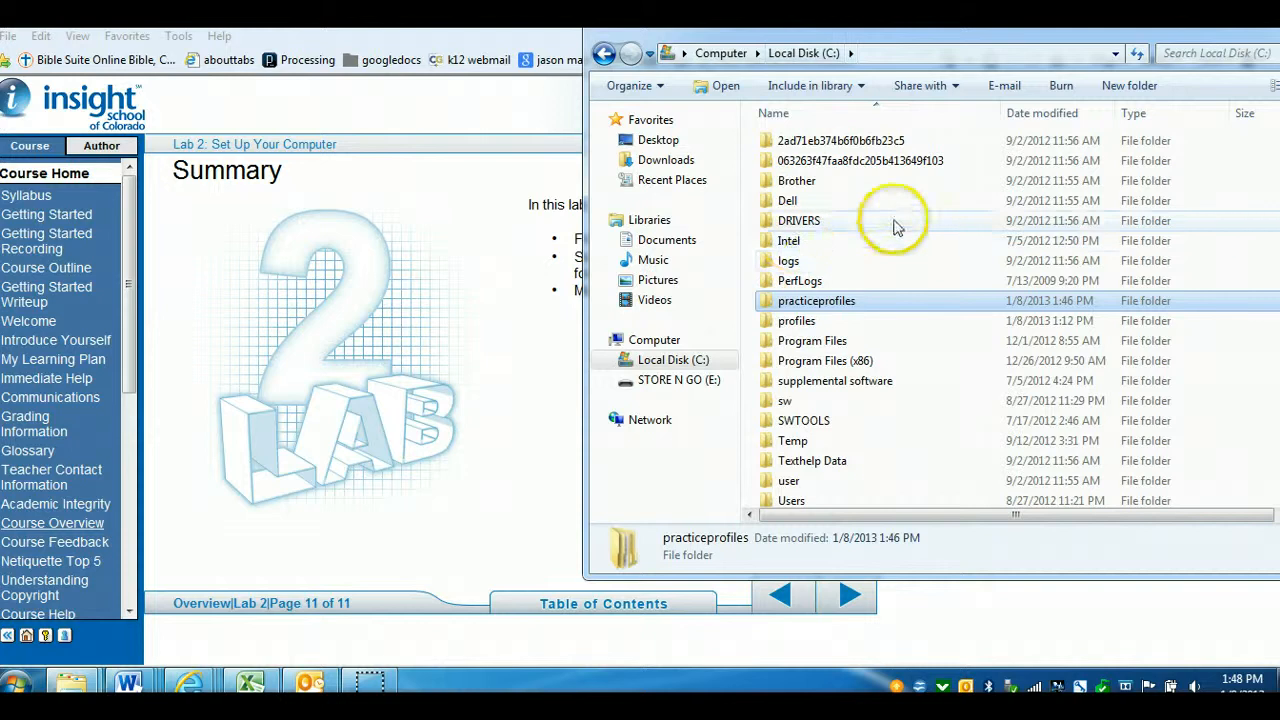
{"action": "left_click", "coordinate": [799, 323]}
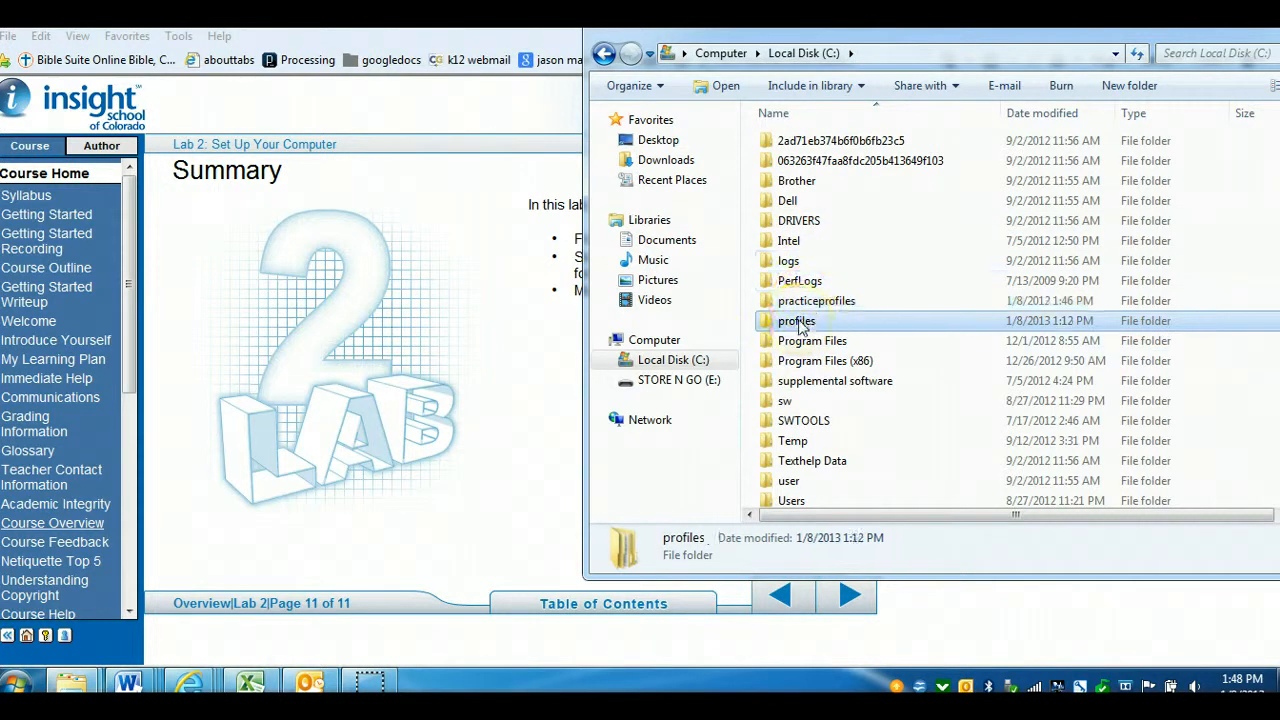
{"action": "double_click", "coordinate": [799, 323]}
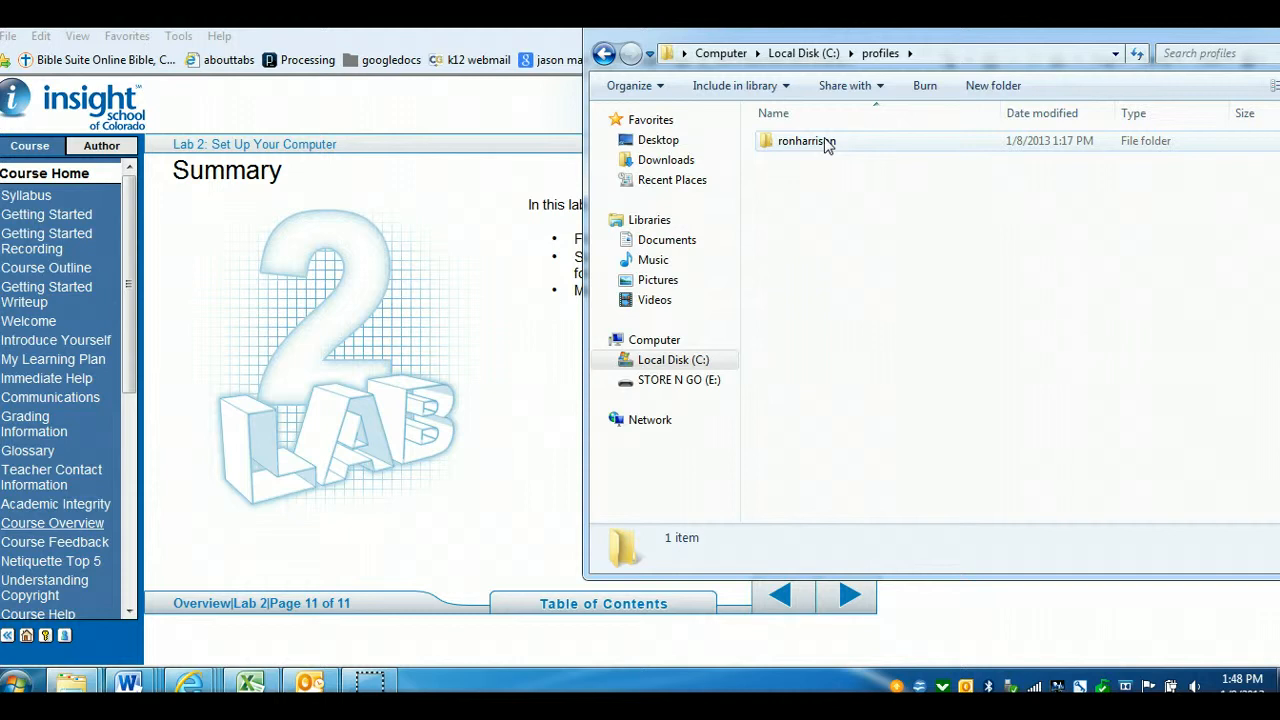
{"action": "double_click", "coordinate": [789, 141]}
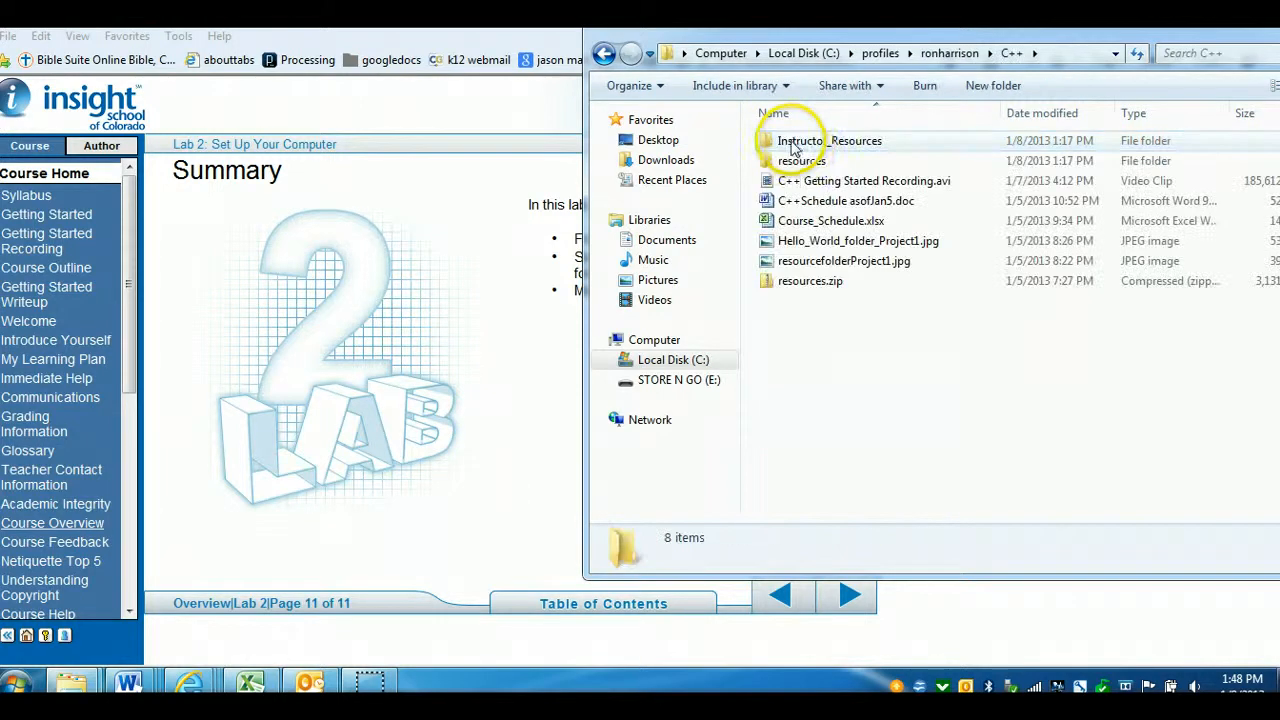
{"action": "left_click", "coordinate": [803, 243]}
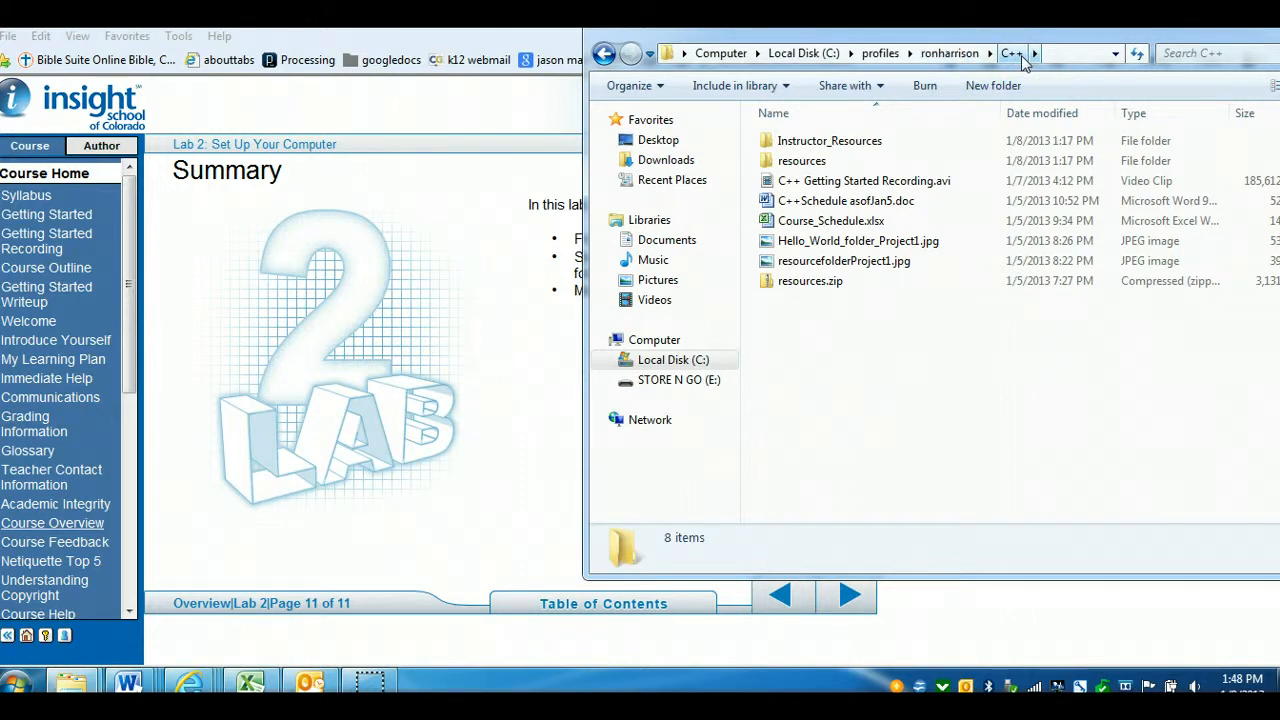
{"action": "left_click_drag", "start_coordinate": [1037, 43], "coordinate": [959, 121]}
{"action": "left_click_drag", "start_coordinate": [1123, 108], "coordinate": [1028, 108]}
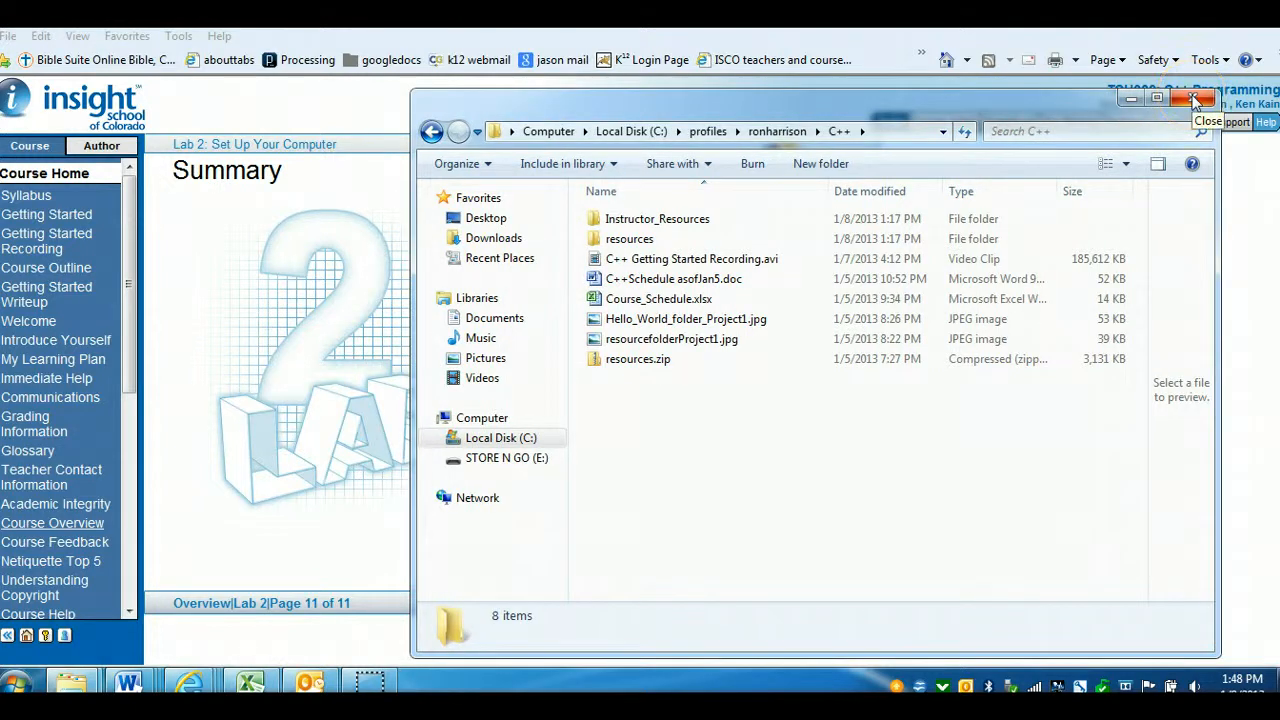
{"action": "left_click", "coordinate": [1195, 100]}
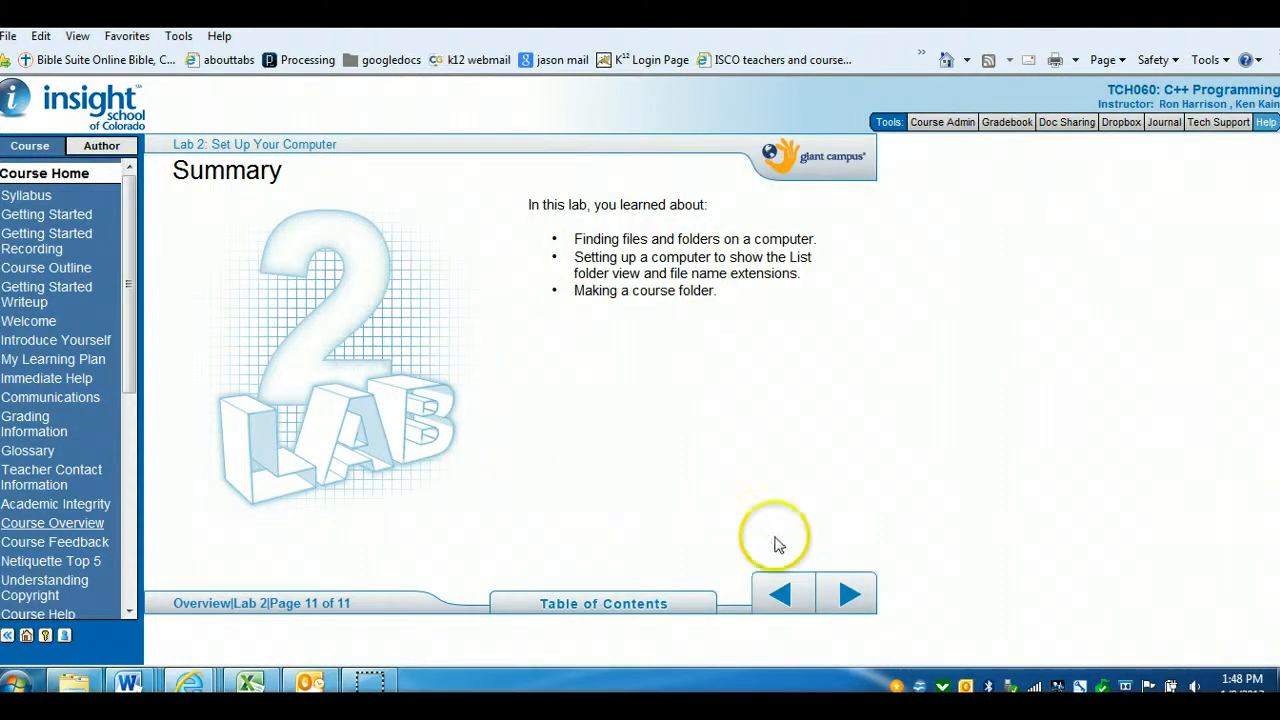
Advance into Lab 3 and open the page on changing Internet Explorer settings
{"action": "left_click", "coordinate": [852, 600]}
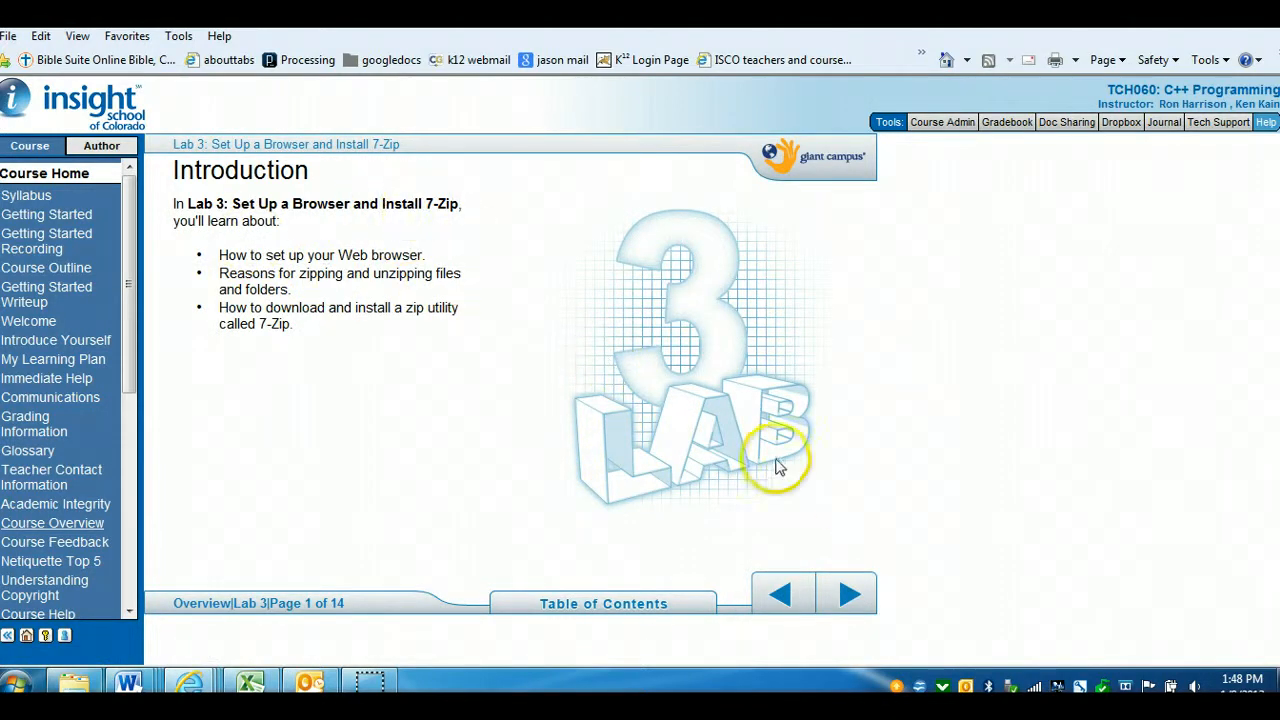
{"action": "left_click", "coordinate": [850, 600]}
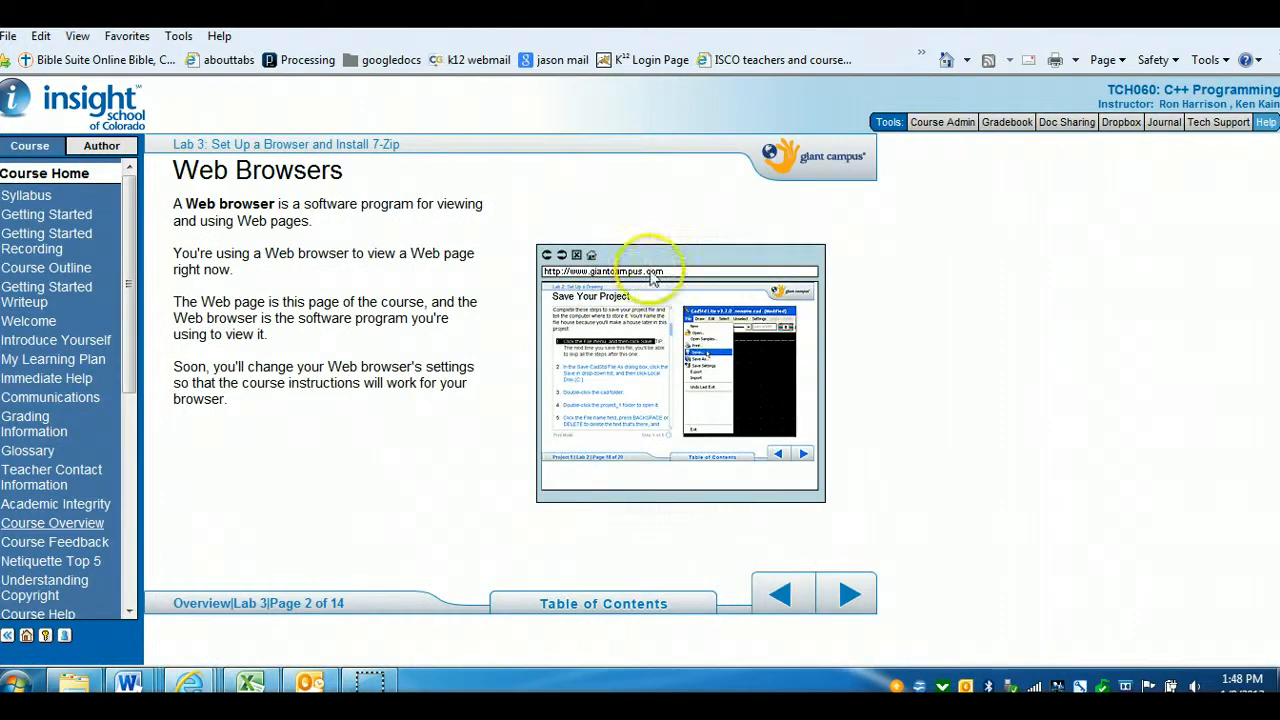
{"action": "left_click", "coordinate": [840, 585]}
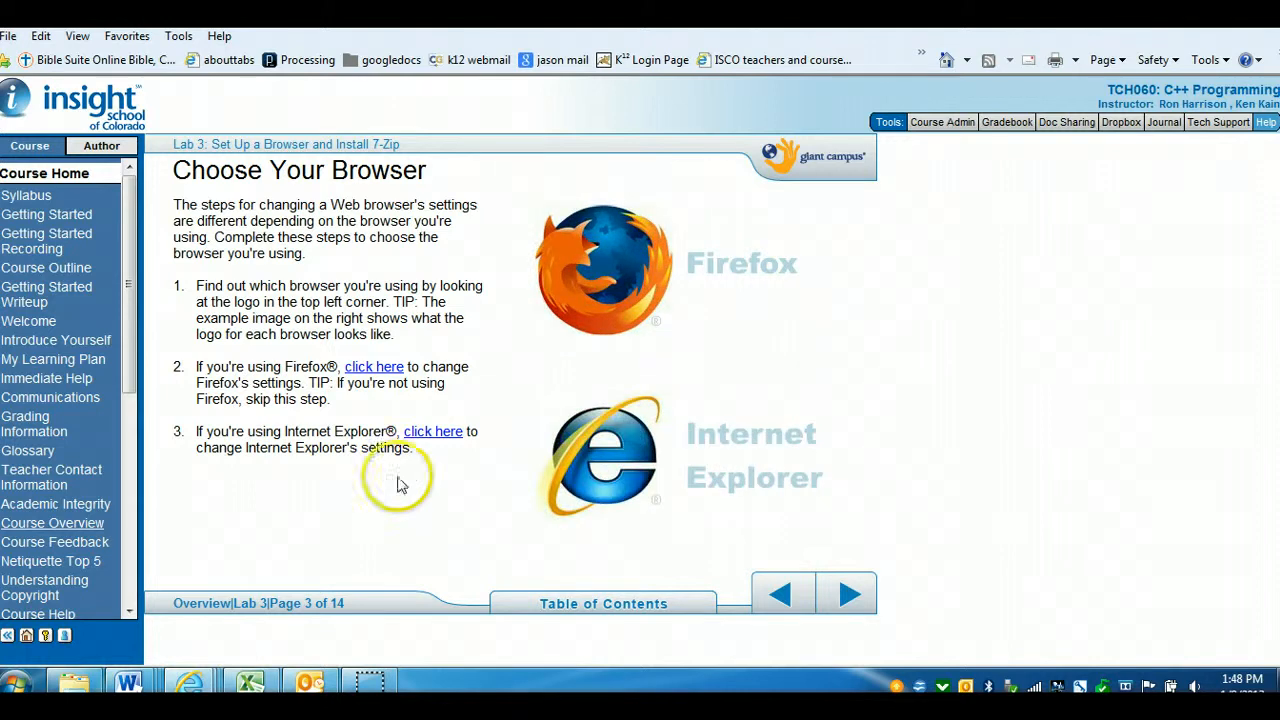
{"action": "left_click", "coordinate": [441, 440]}
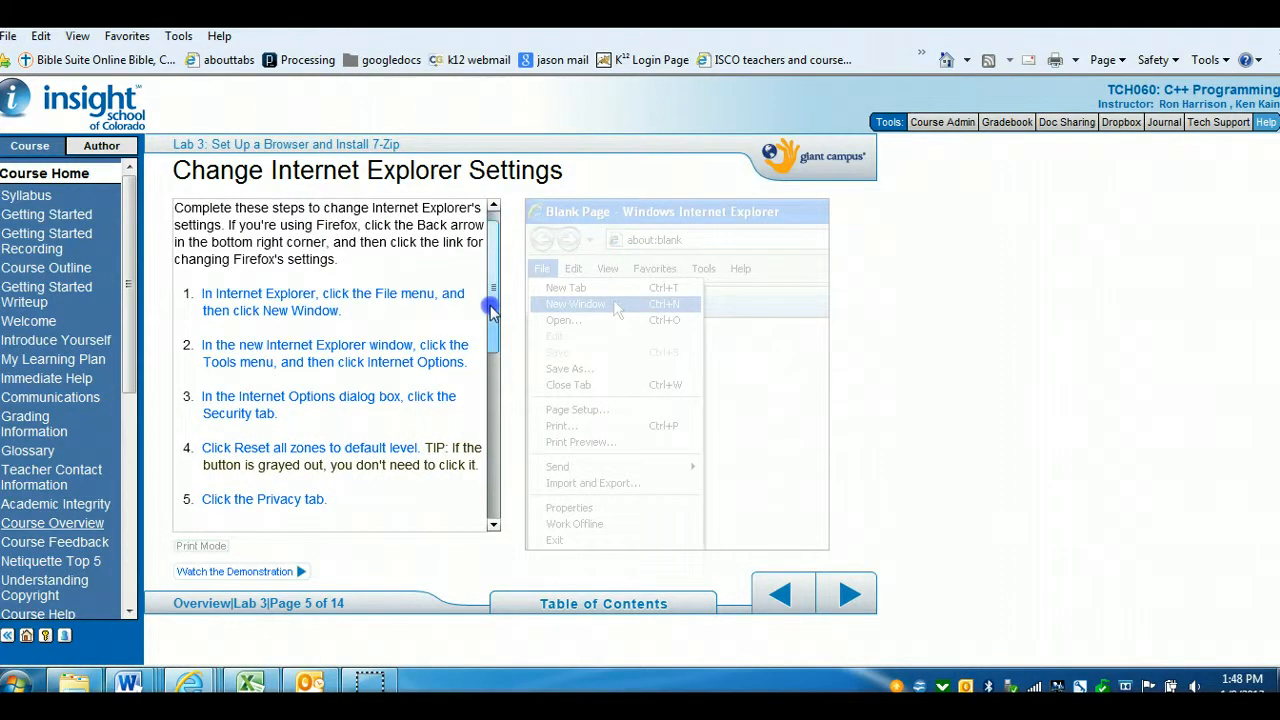
Play demonstration steps 1 through 4 of the Internet Explorer settings instructions
{"action": "left_click", "coordinate": [352, 298]}
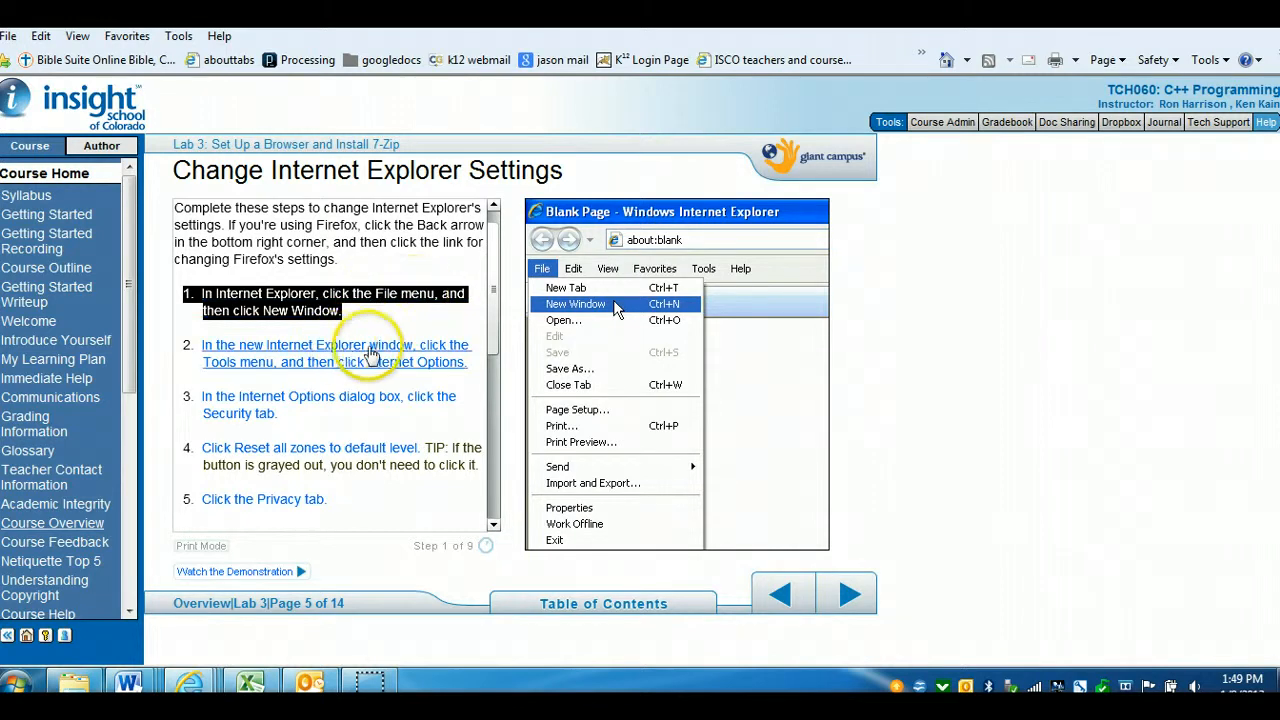
{"action": "left_click", "coordinate": [370, 350]}
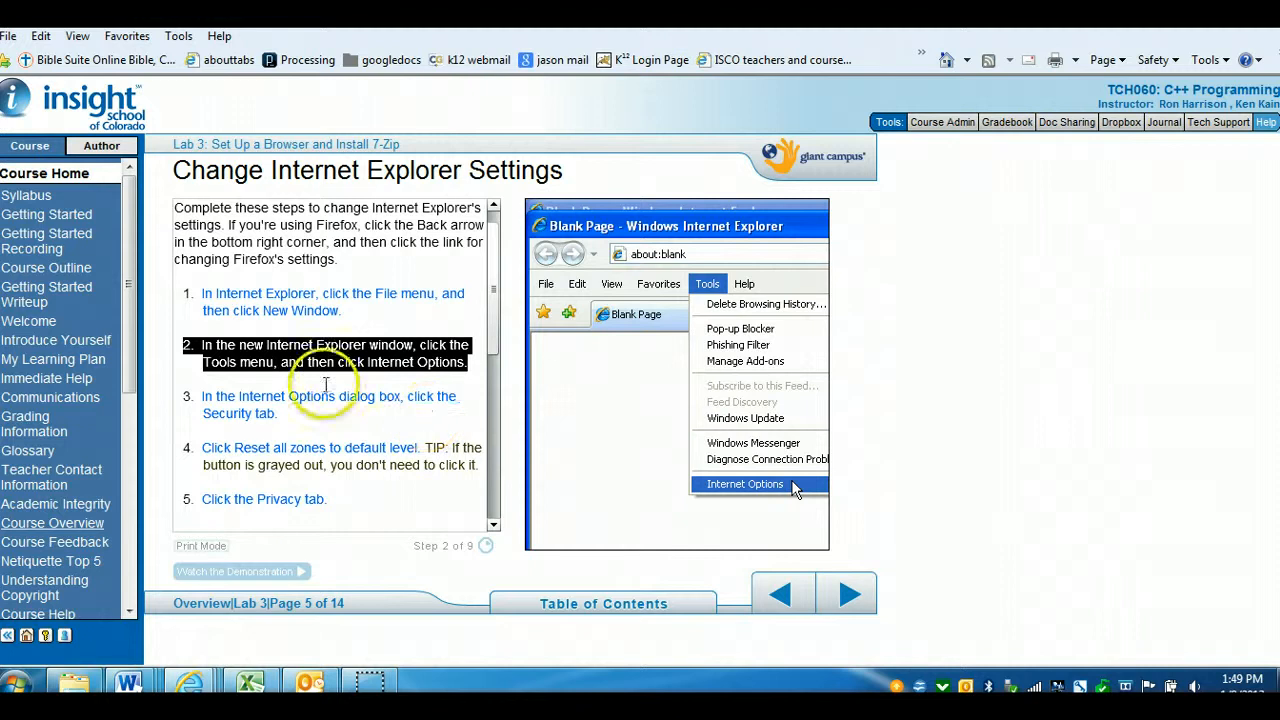
{"action": "left_click", "coordinate": [337, 406]}
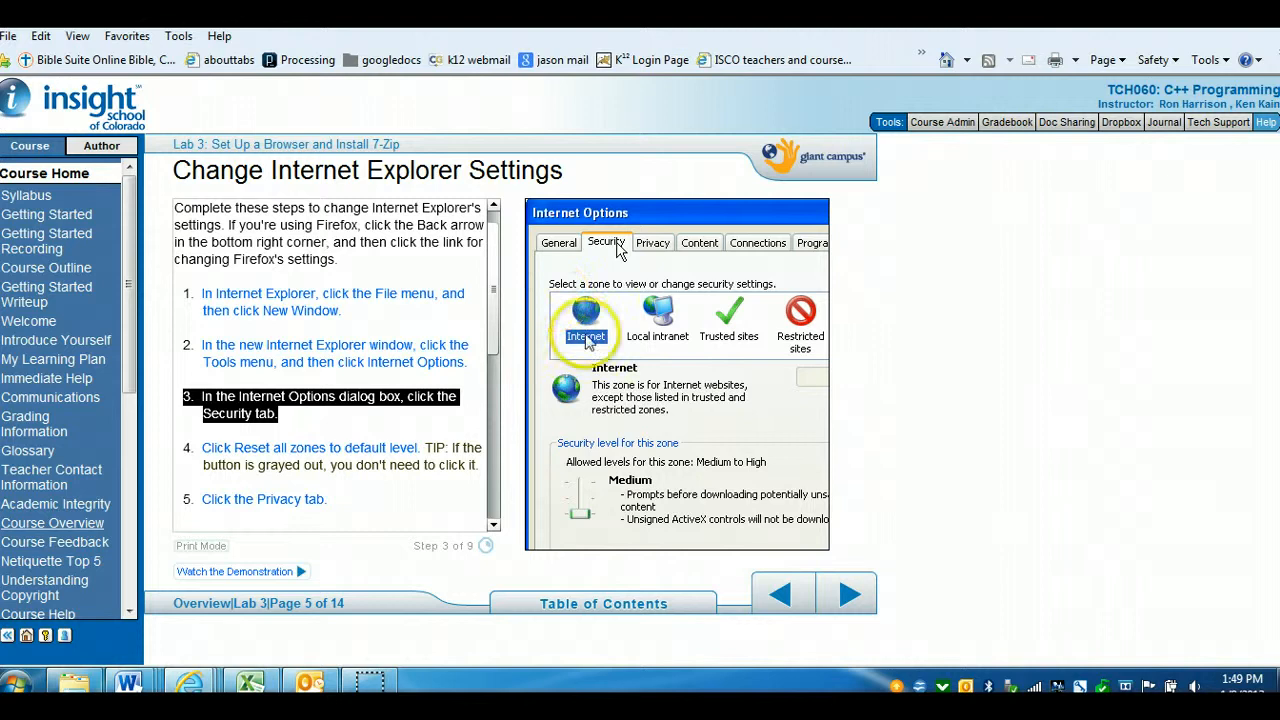
{"action": "left_click", "coordinate": [350, 455]}
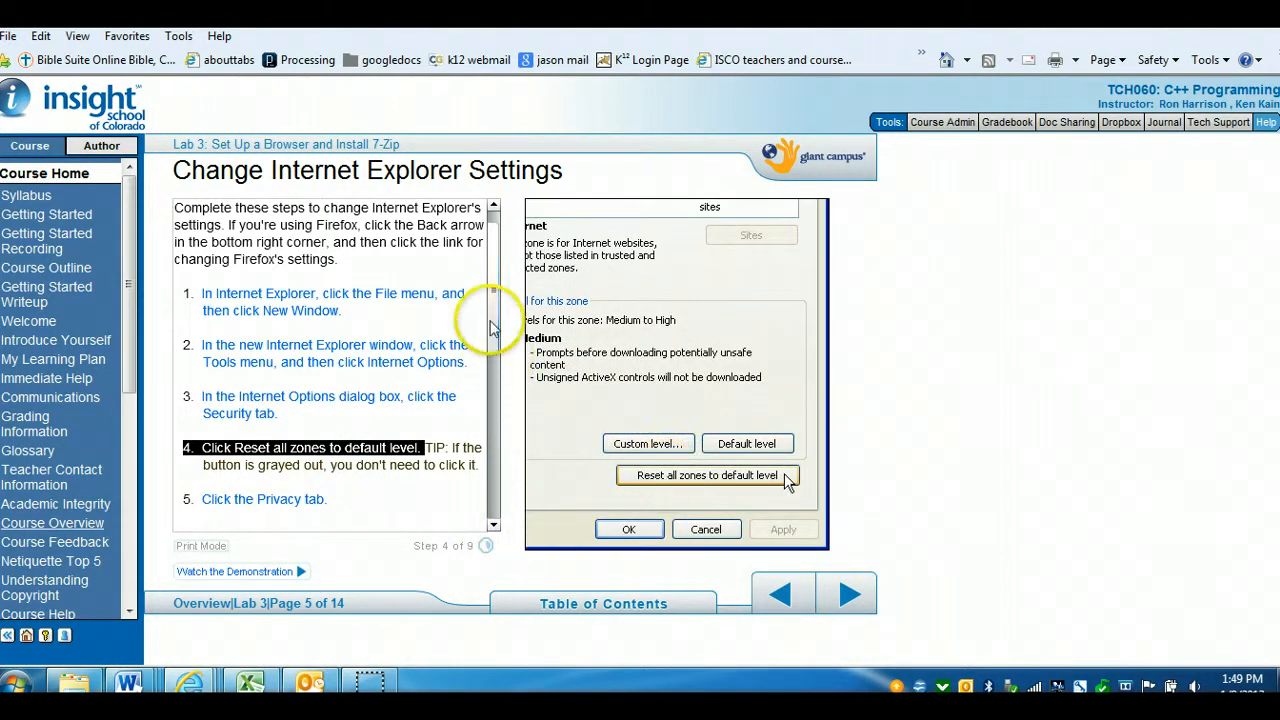
{"action": "left_click_drag", "start_coordinate": [491, 328], "coordinate": [493, 378]}
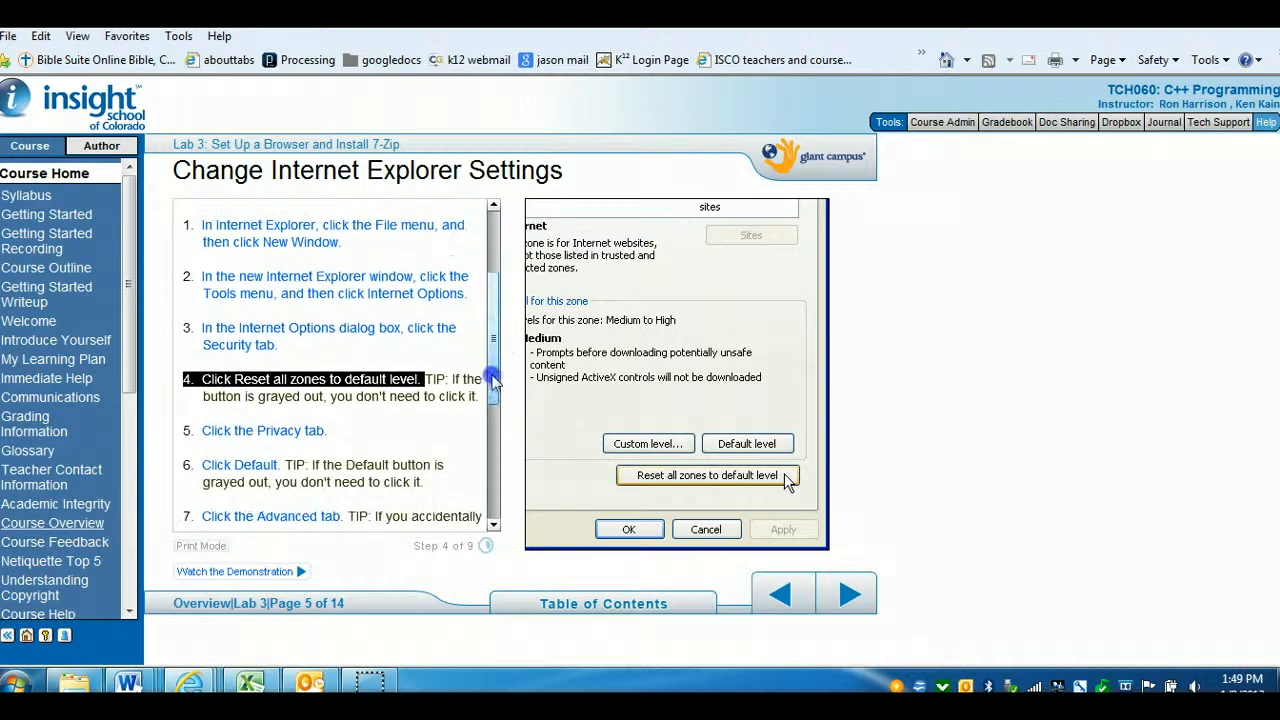
Scroll the instructions and play demonstration steps 5 through 8
{"action": "left_click", "coordinate": [268, 431]}
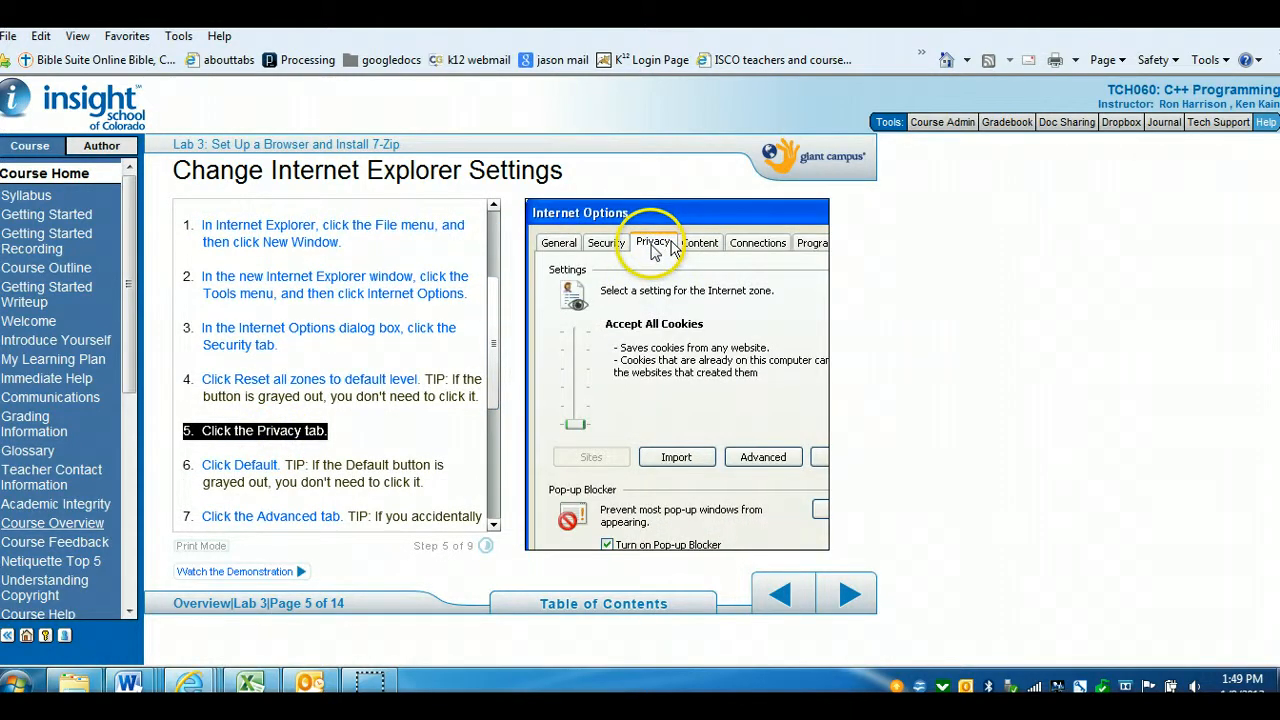
{"action": "left_click", "coordinate": [232, 466]}
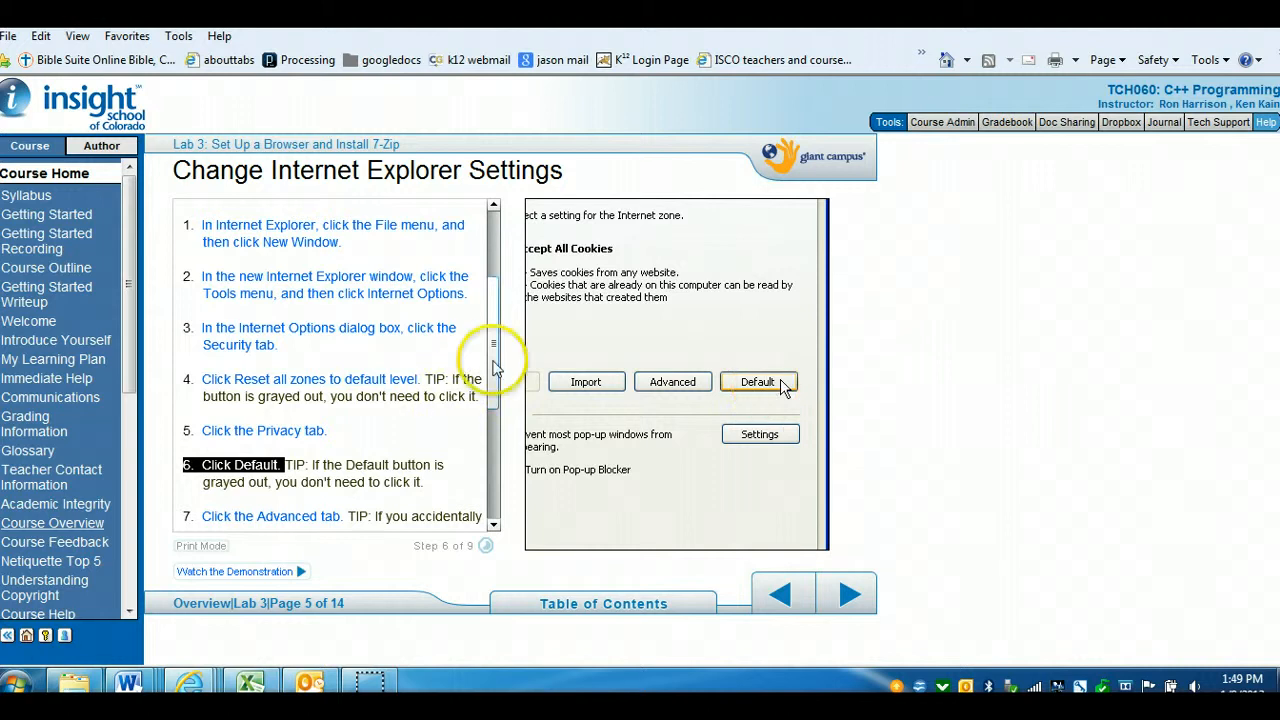
{"action": "left_click_drag", "start_coordinate": [495, 366], "coordinate": [493, 458]}
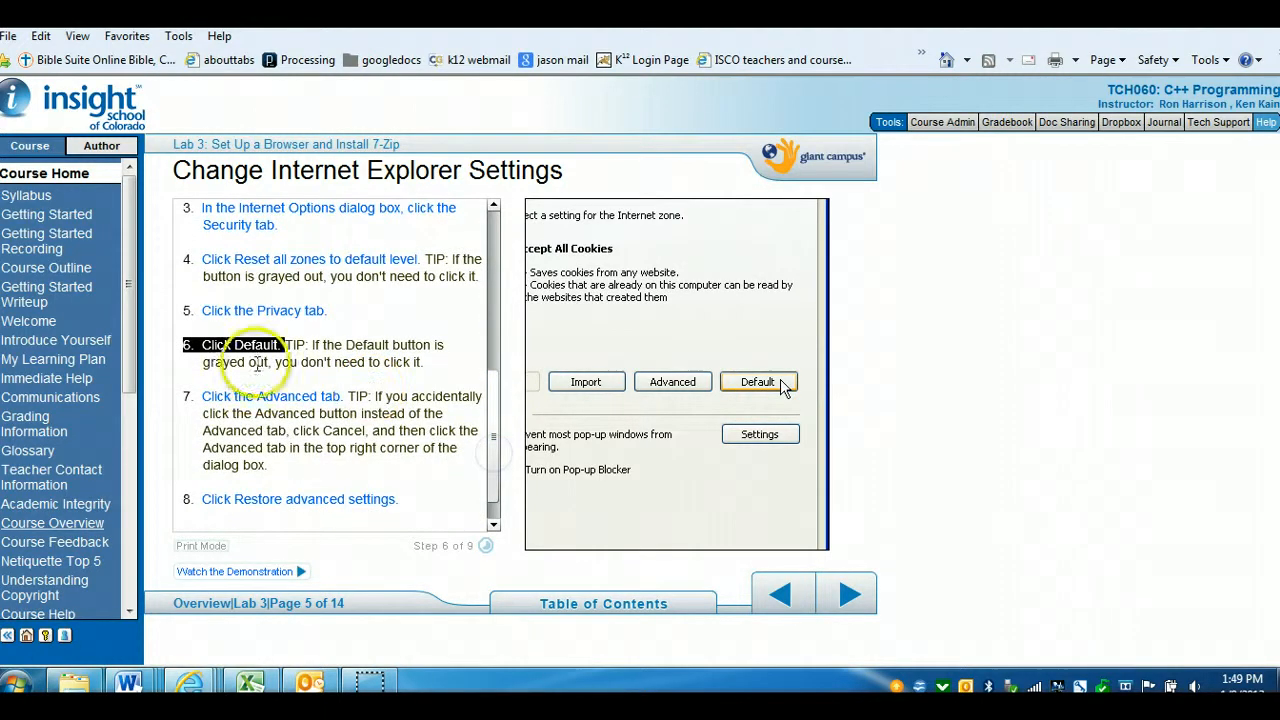
{"action": "left_click", "coordinate": [301, 405]}
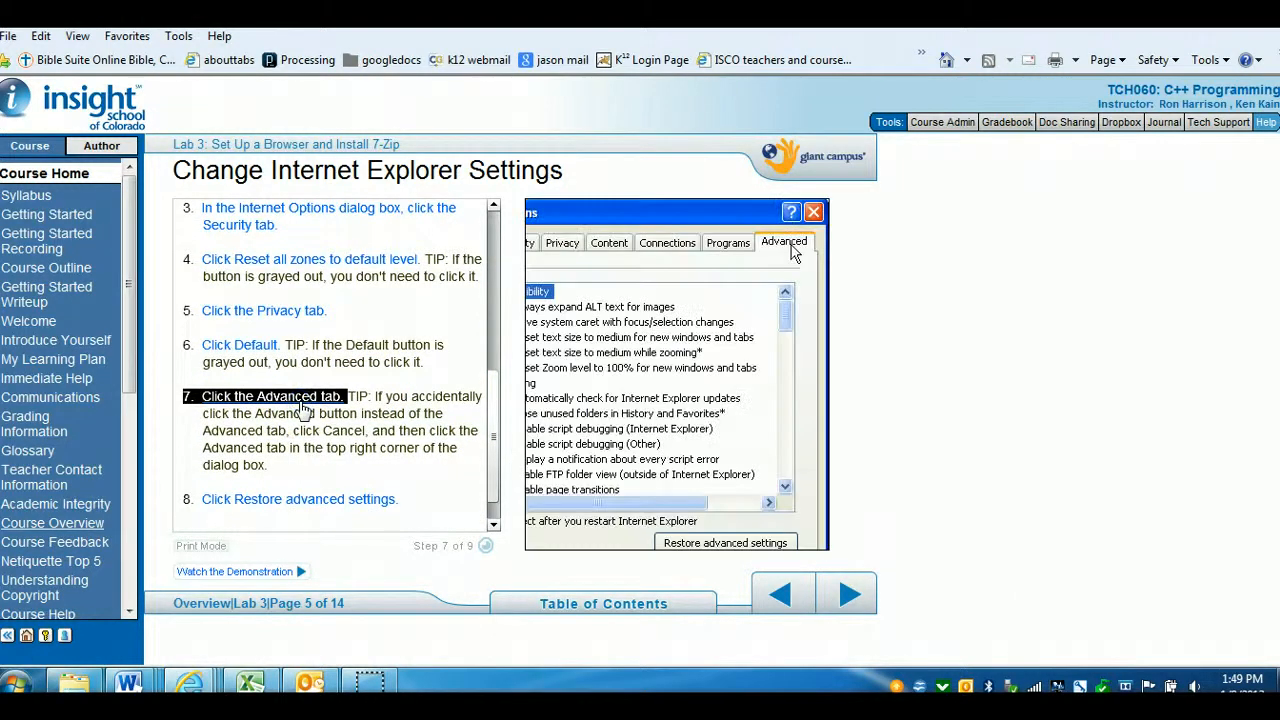
{"action": "left_click", "coordinate": [330, 508]}
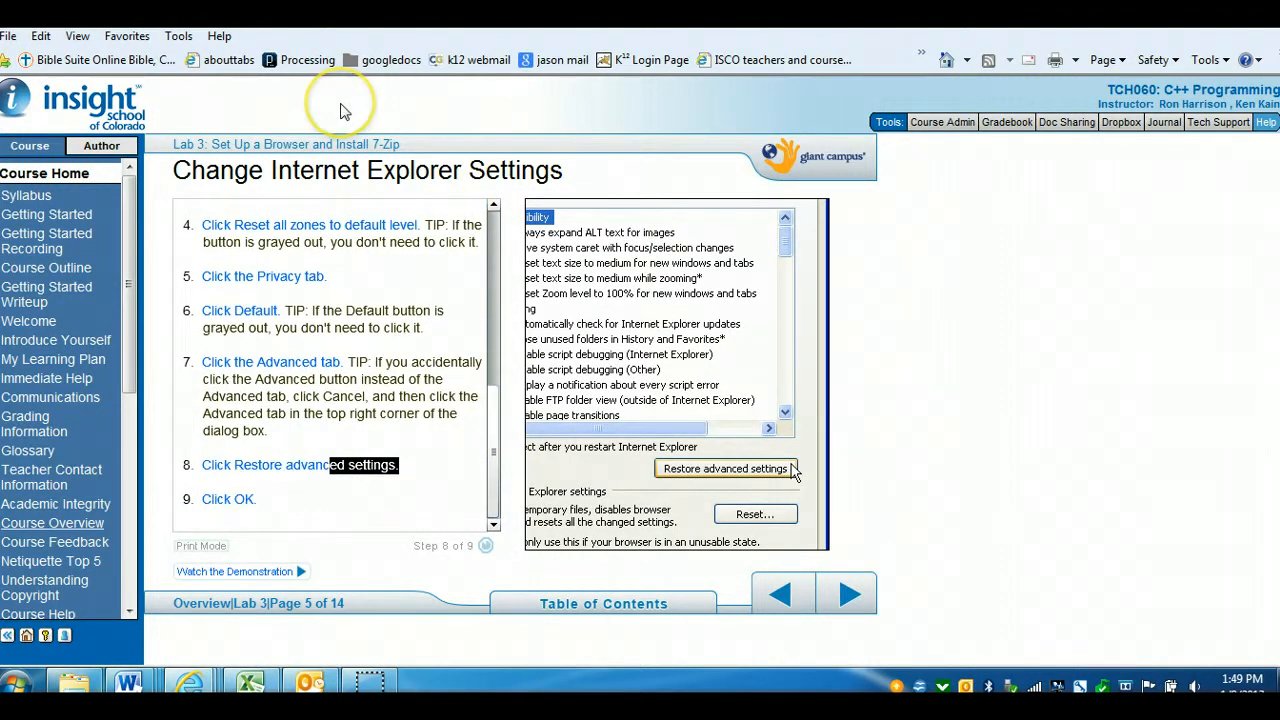
Open a new Internet Explorer window from the File menu
{"action": "left_click", "coordinate": [178, 36]}
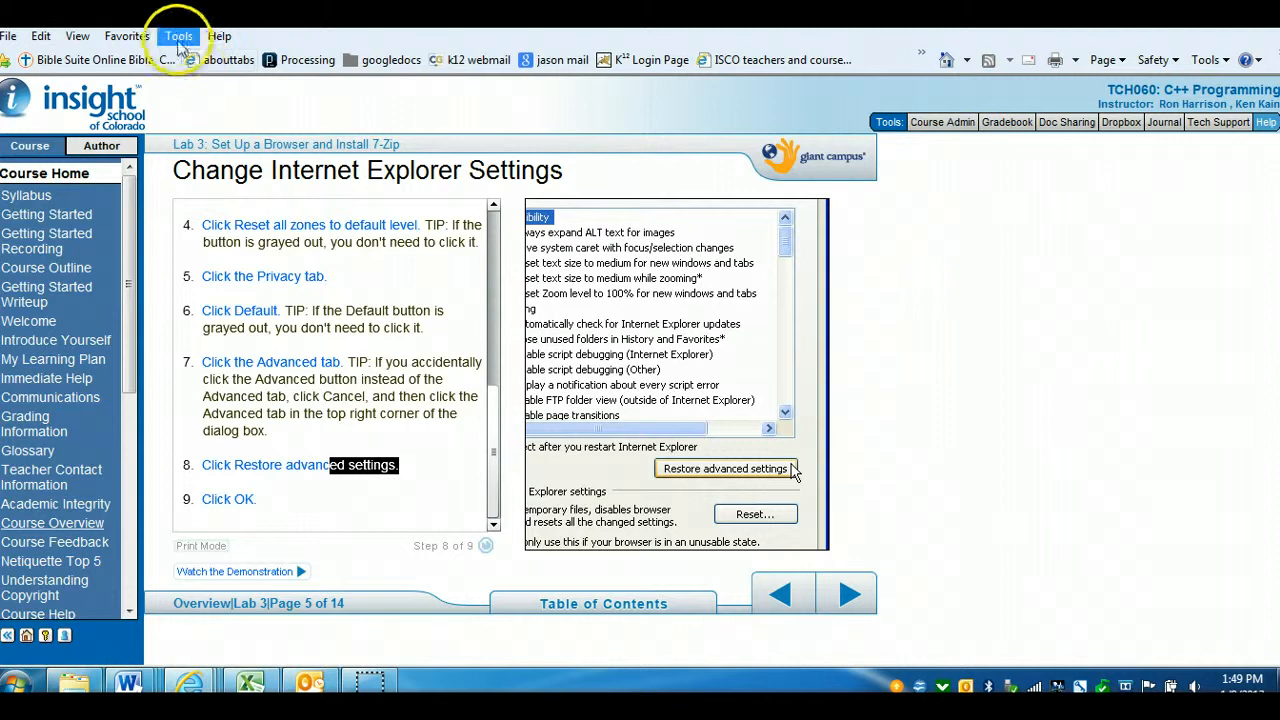
{"action": "left_click", "coordinate": [179, 36]}
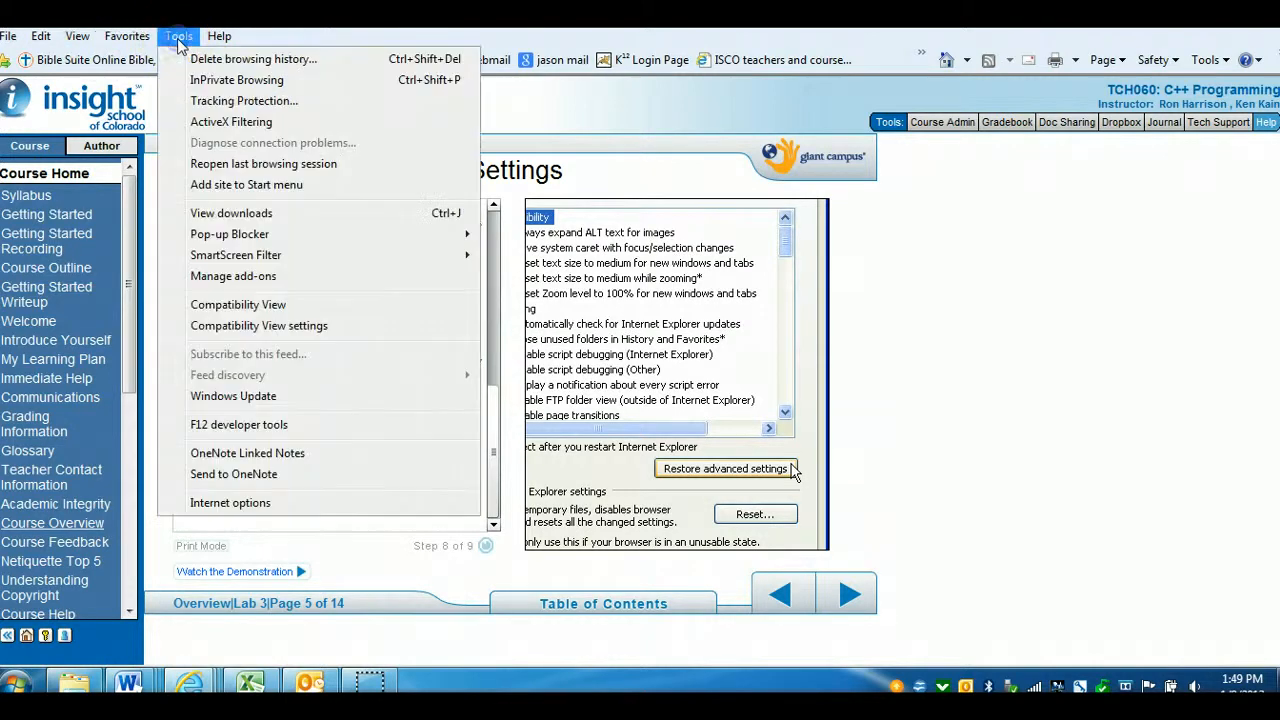
{"action": "mouse_move", "coordinate": [10, 38]}
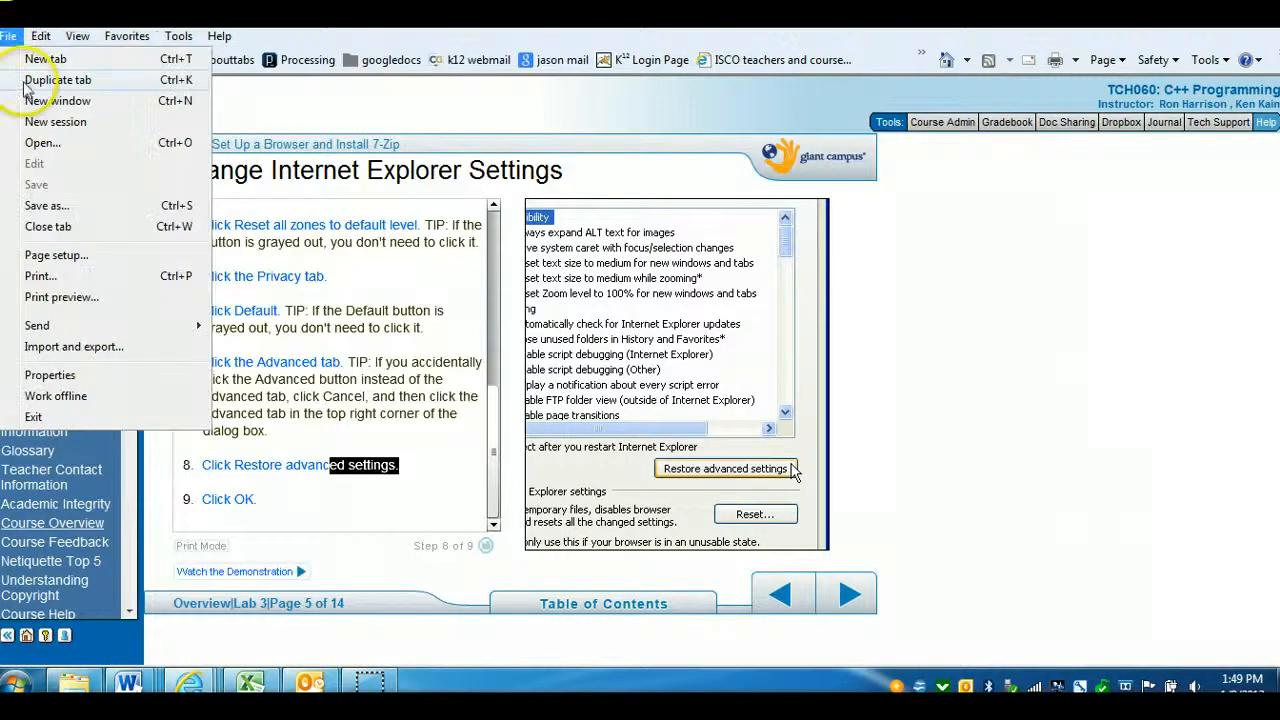
{"action": "left_click", "coordinate": [50, 101]}
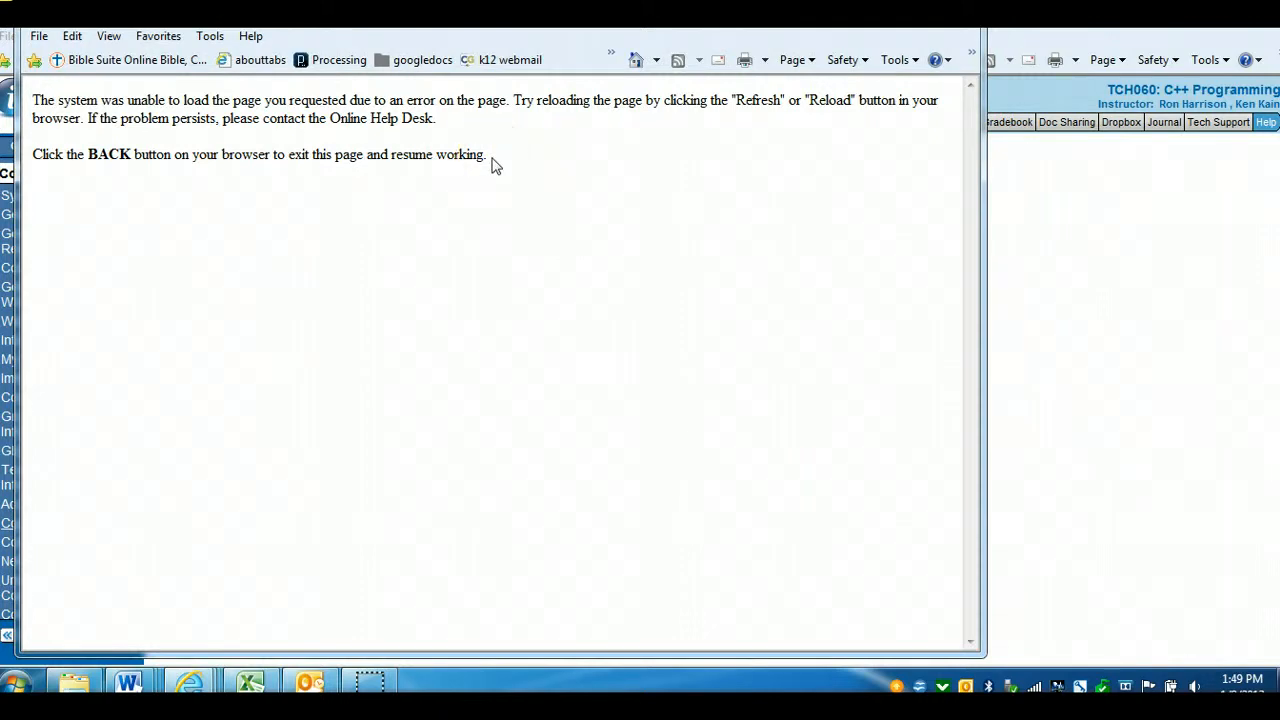
Open Internet Options on the Security tab in the new window, then cancel and close that window
{"action": "left_click", "coordinate": [213, 38]}
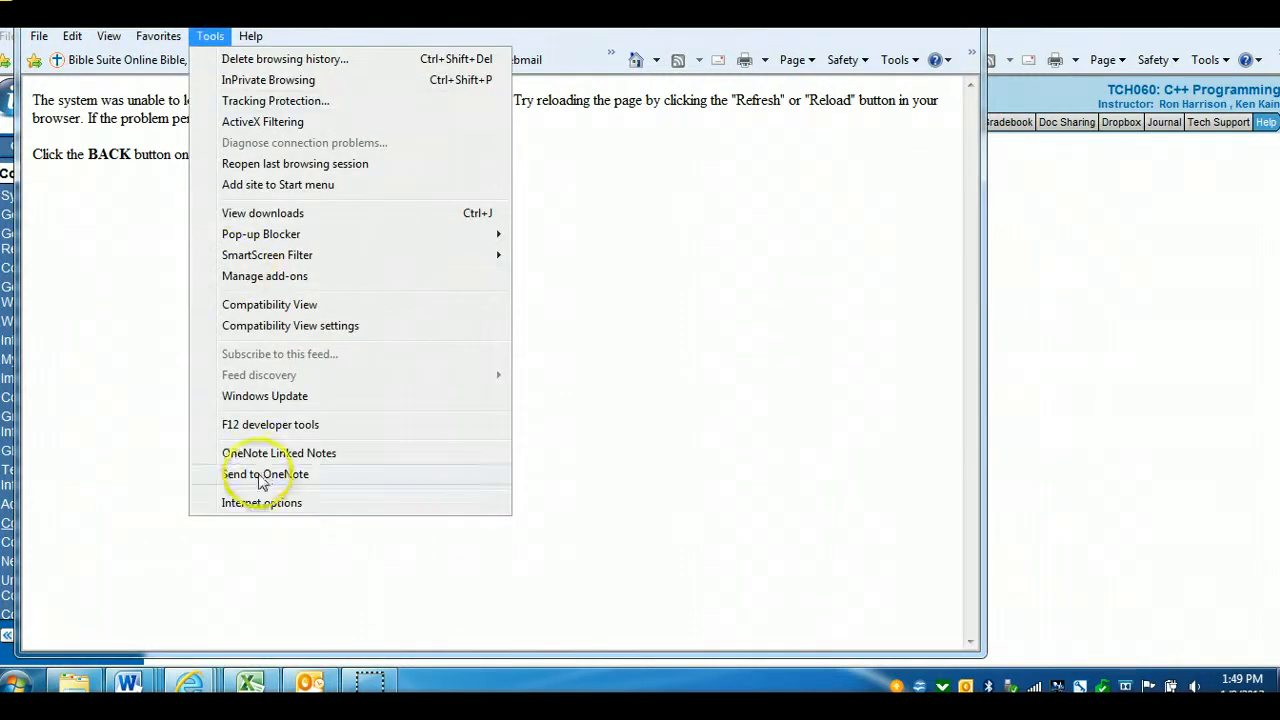
{"action": "left_click", "coordinate": [265, 503]}
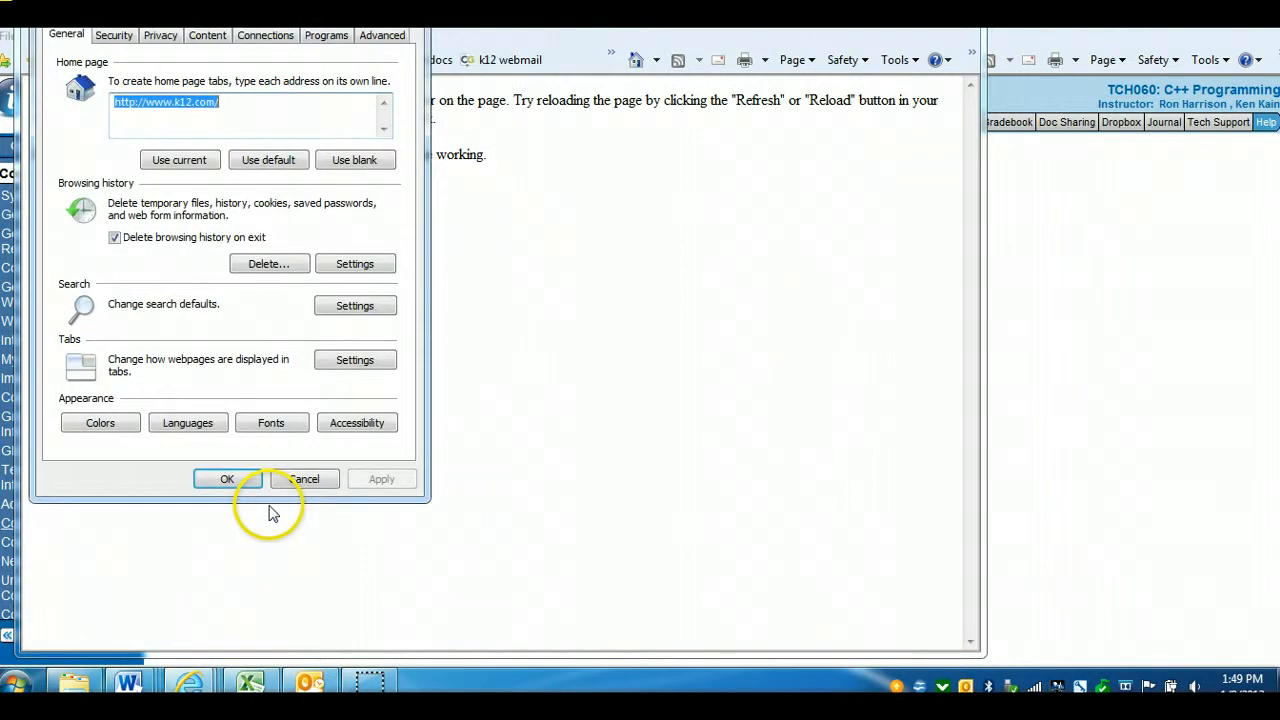
{"action": "left_click", "coordinate": [114, 37]}
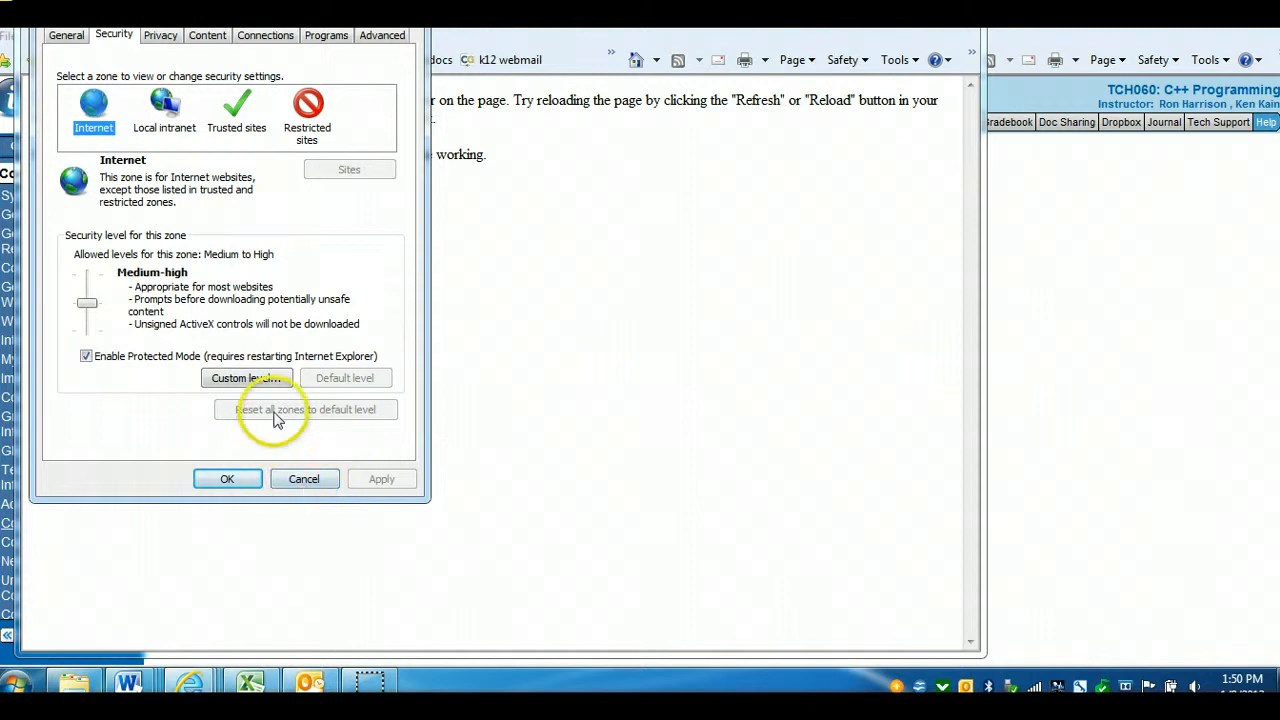
{"action": "left_click", "coordinate": [298, 482]}
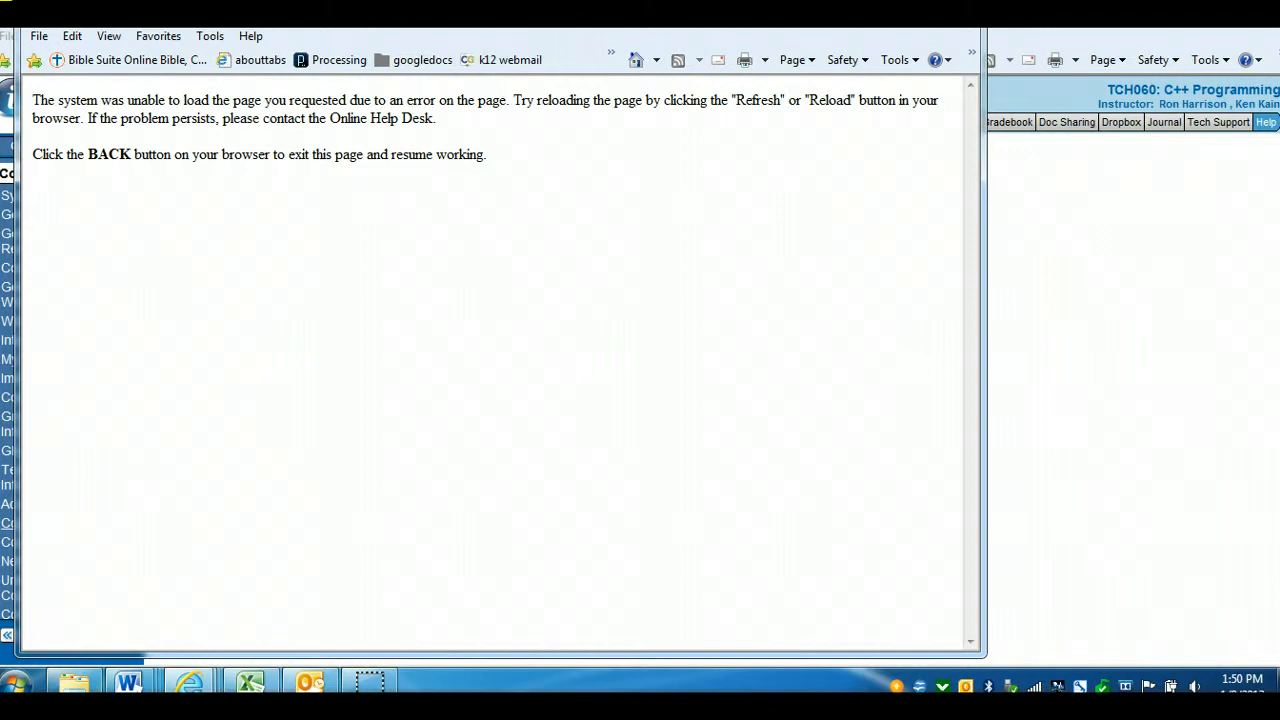
{"action": "left_click", "coordinate": [962, 8]}
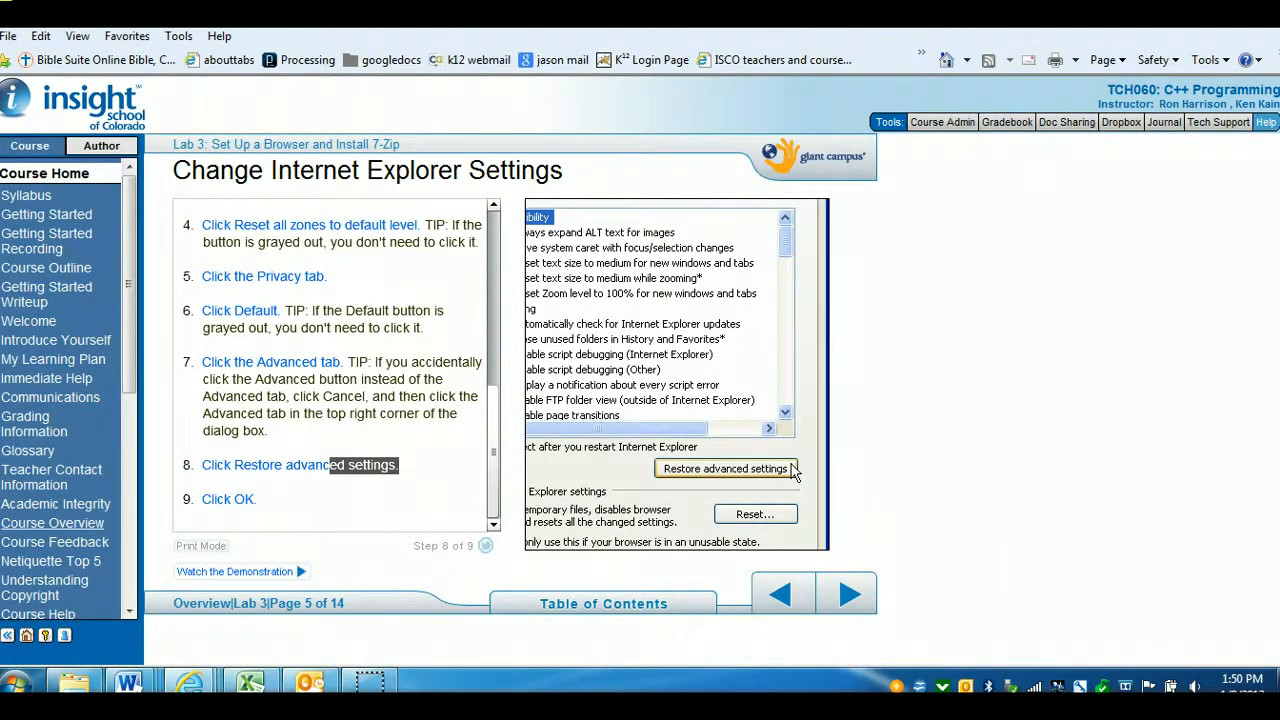
Switch to the new browser window, open Internet Options on the Security tab, and cancel the dialog
{"action": "left_click", "coordinate": [655, 12]}
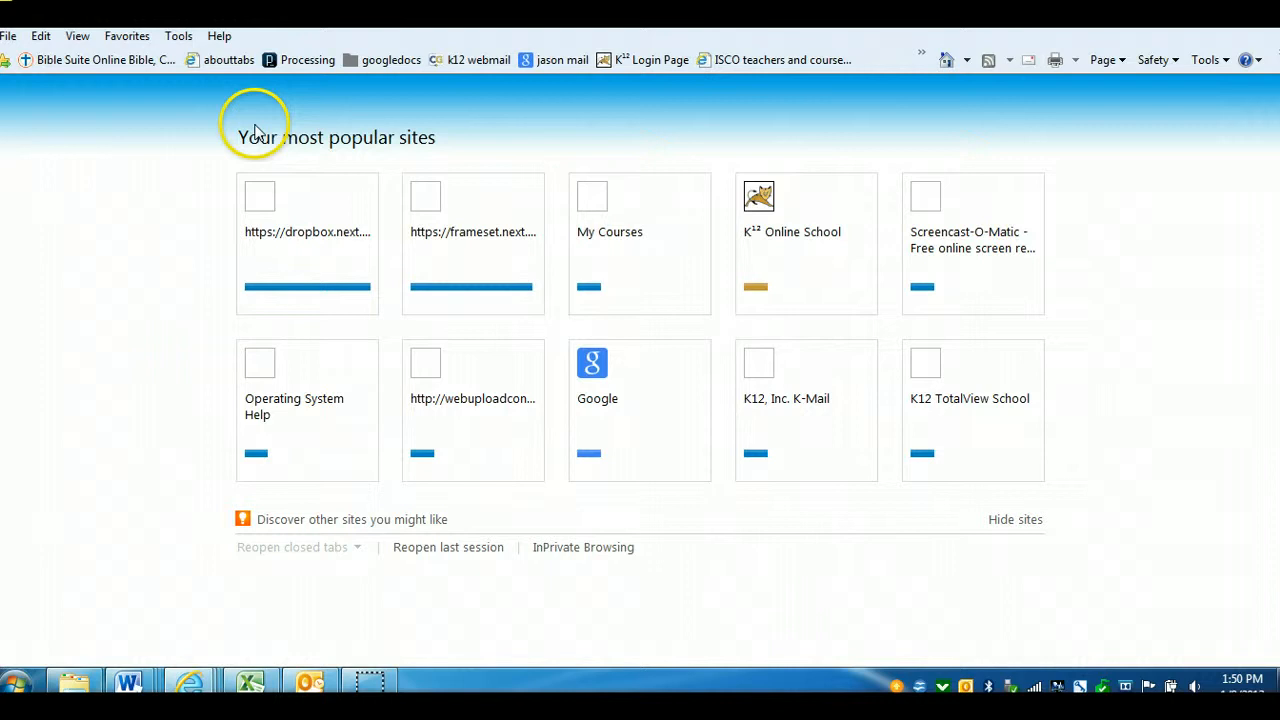
{"action": "left_click", "coordinate": [178, 36]}
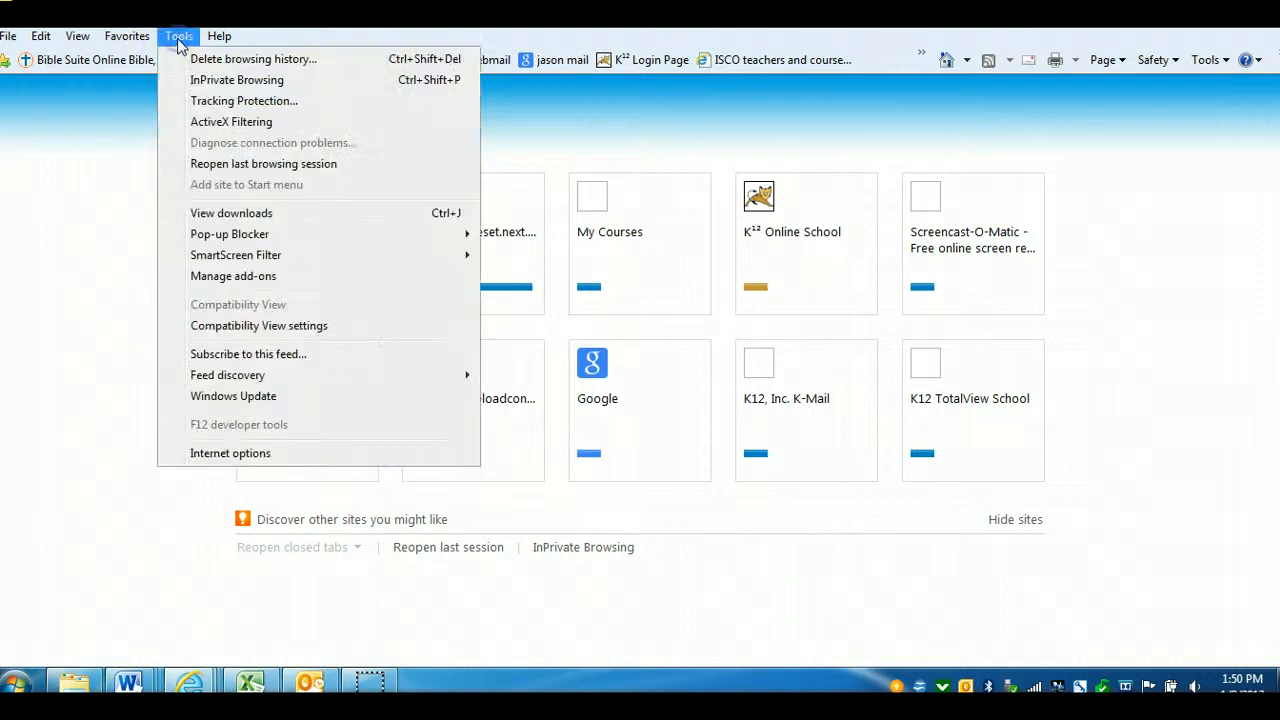
{"action": "left_click", "coordinate": [230, 453]}
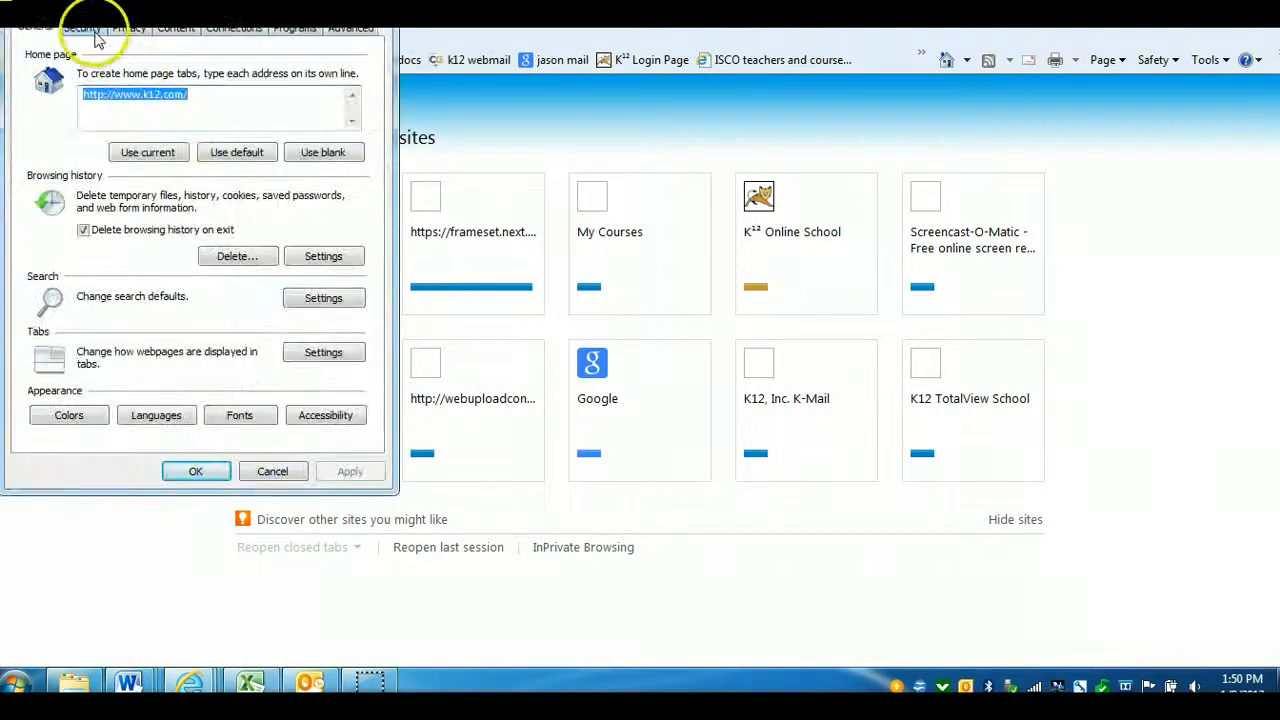
{"action": "left_click", "coordinate": [86, 32]}
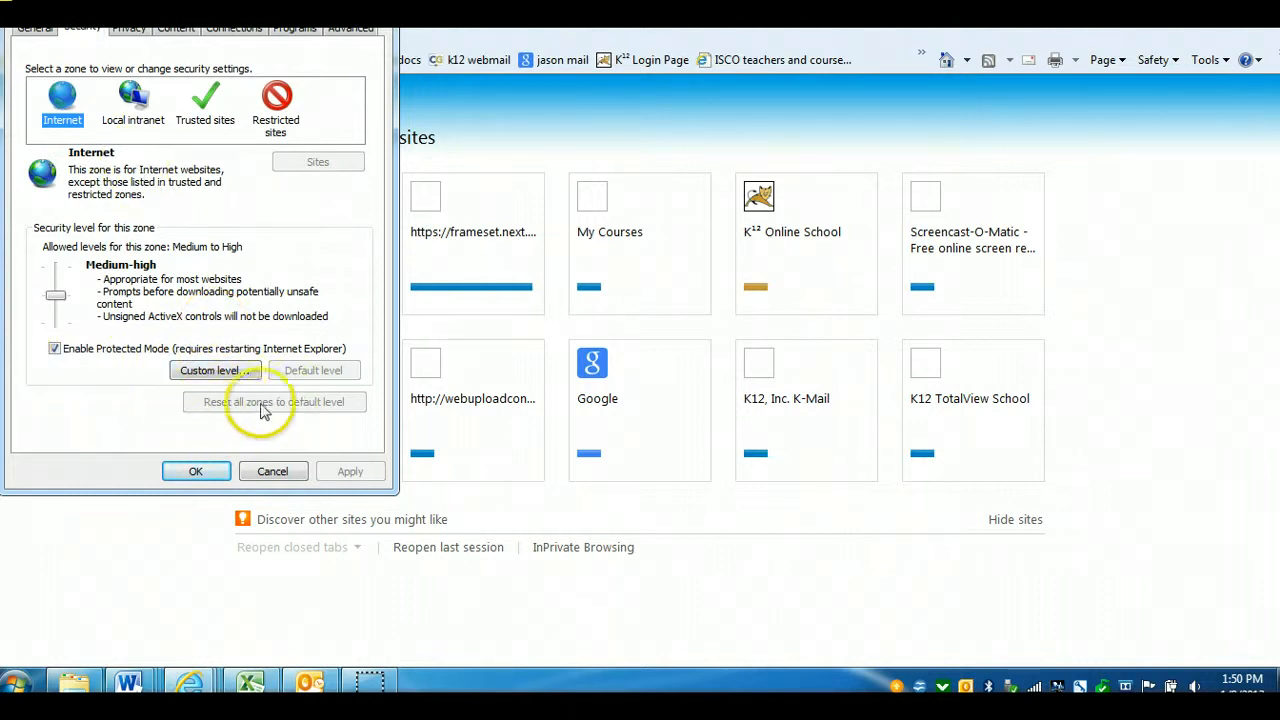
{"action": "left_click", "coordinate": [272, 472]}
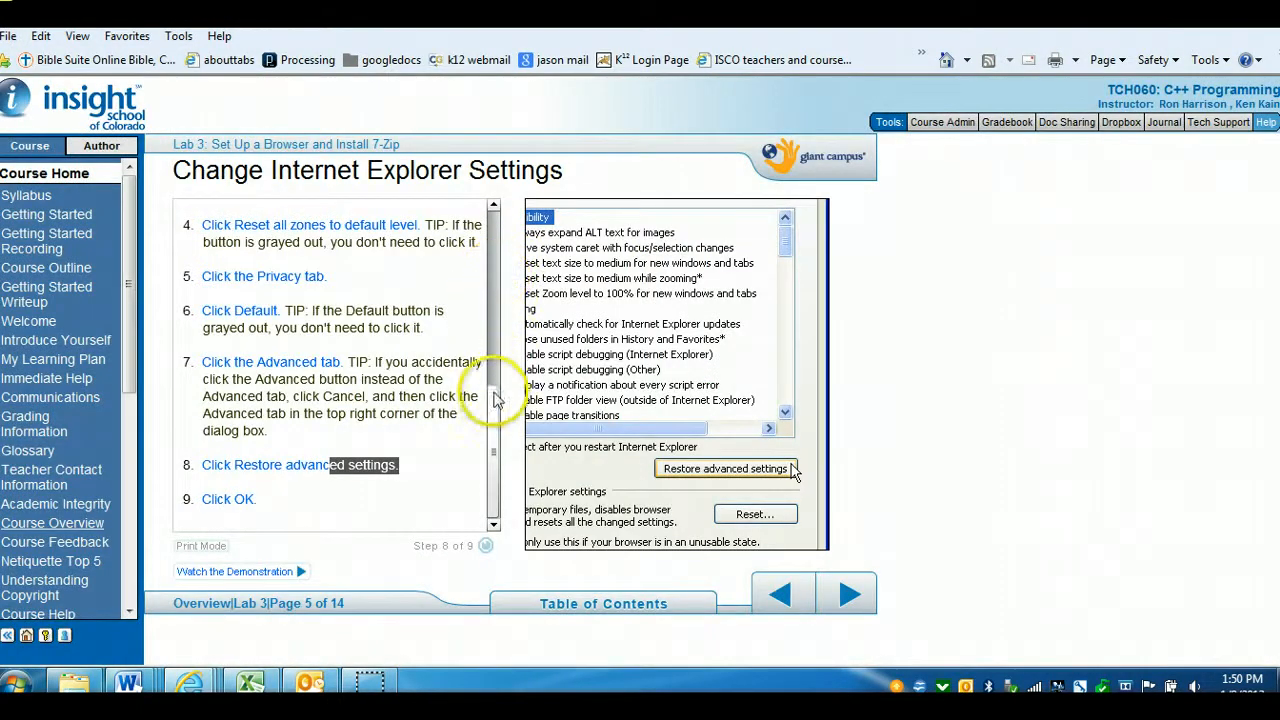
Scroll the instructions back up and replay demonstration step 5 about the Privacy tab
{"action": "scroll", "coordinate": [493, 402], "scroll_direction": "up", "scroll_amount": 1}
{"action": "left_click_drag", "start_coordinate": [493, 402], "coordinate": [493, 320]}
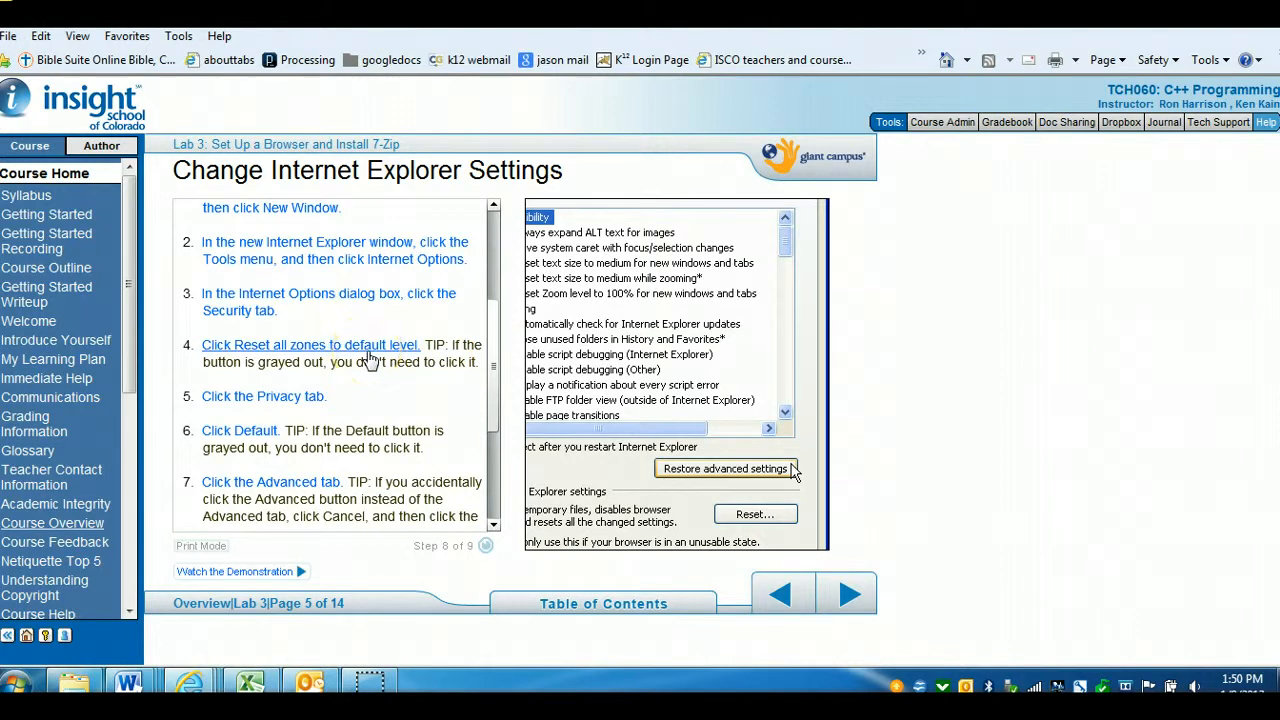
{"action": "left_click", "coordinate": [291, 398]}
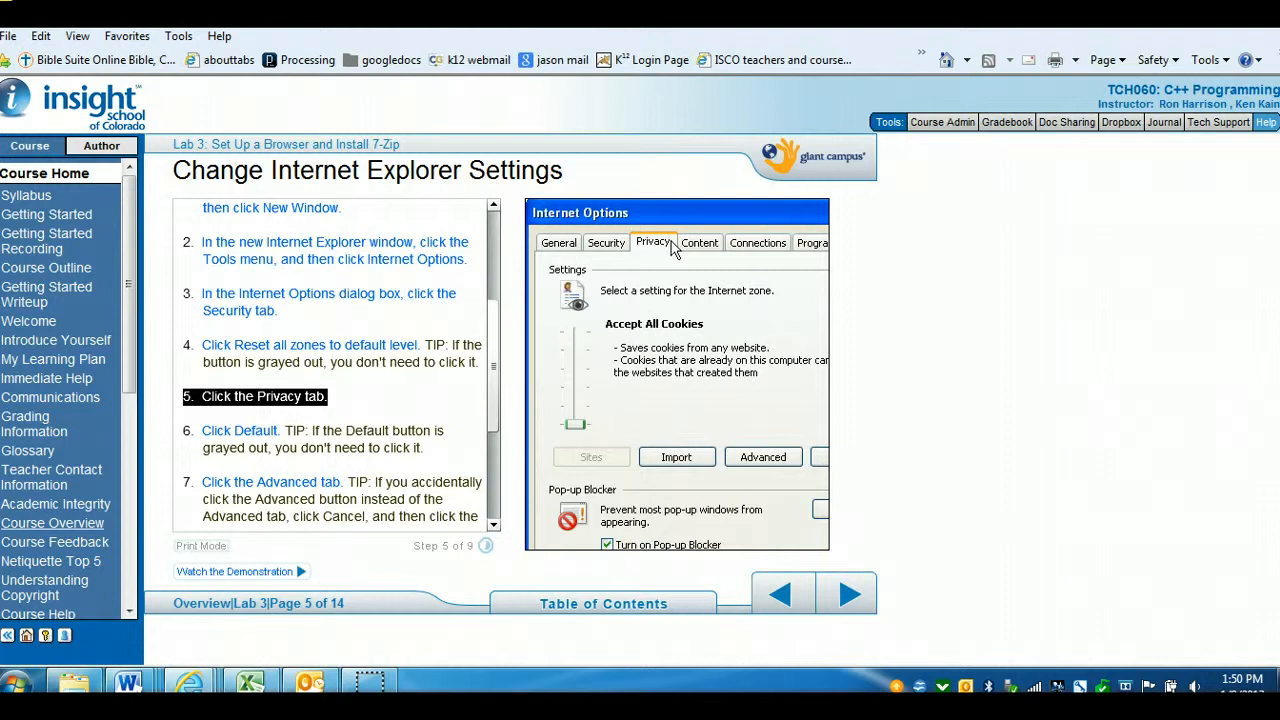
Reset the privacy level to Default on the Privacy tab of Internet Options and confirm with OK
{"action": "key", "text": "ctrl+t"}
{"action": "left_click", "coordinate": [179, 37]}
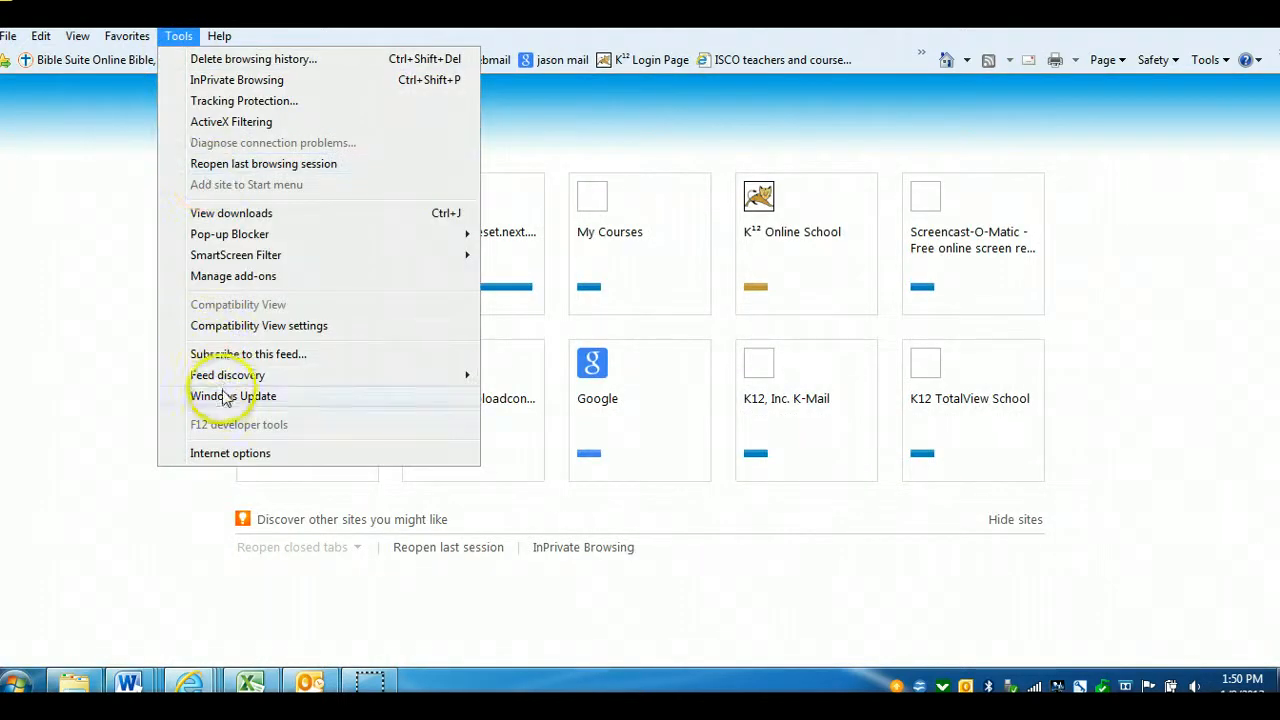
{"action": "left_click", "coordinate": [229, 453]}
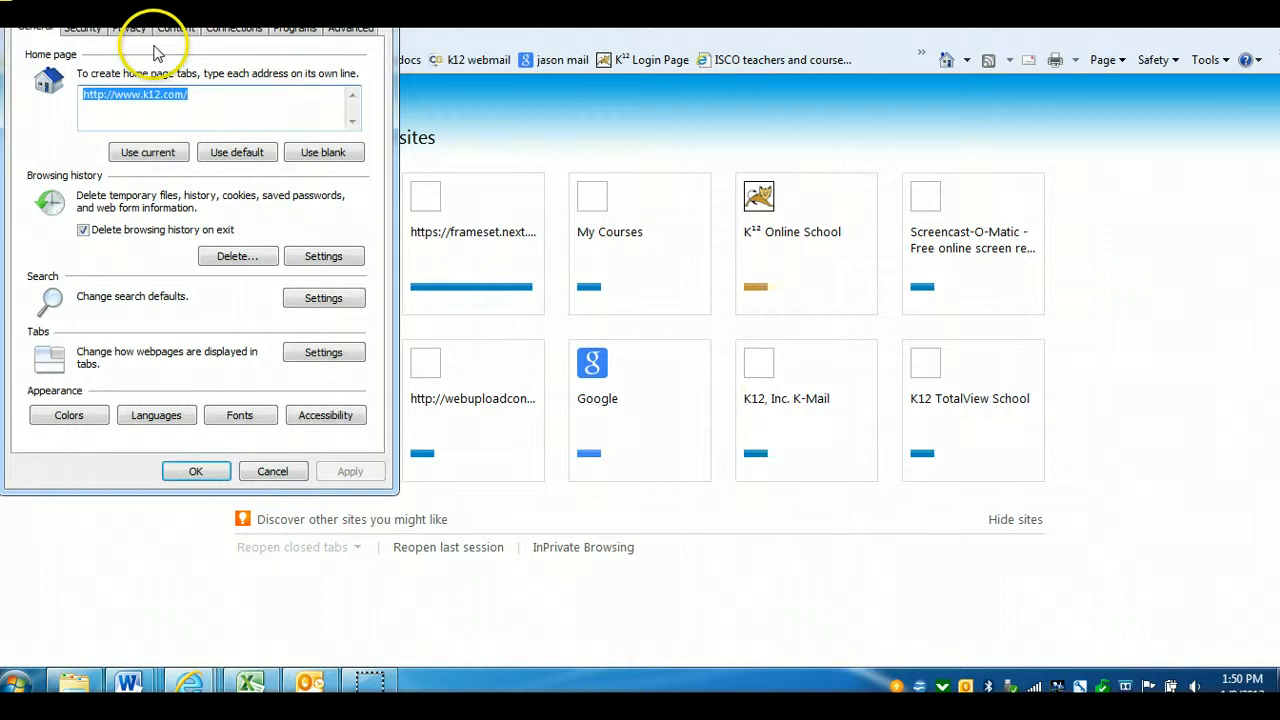
{"action": "left_click", "coordinate": [138, 31]}
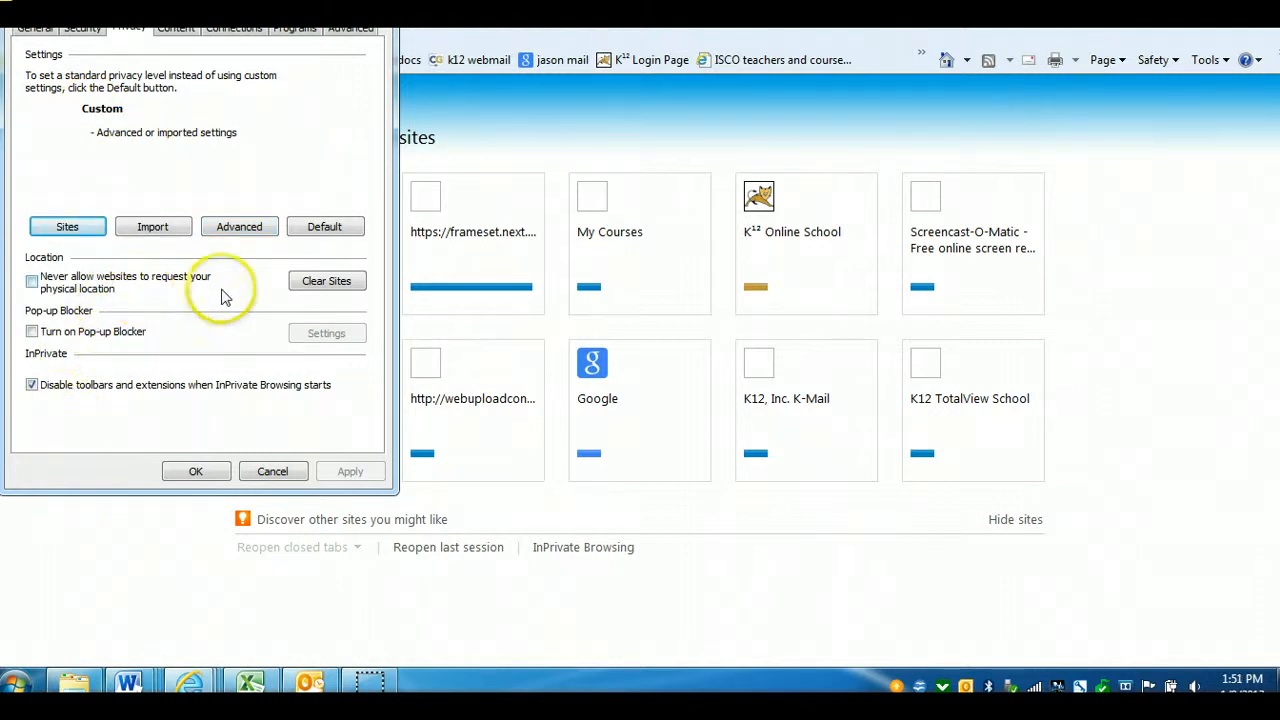
{"action": "left_click", "coordinate": [320, 226]}
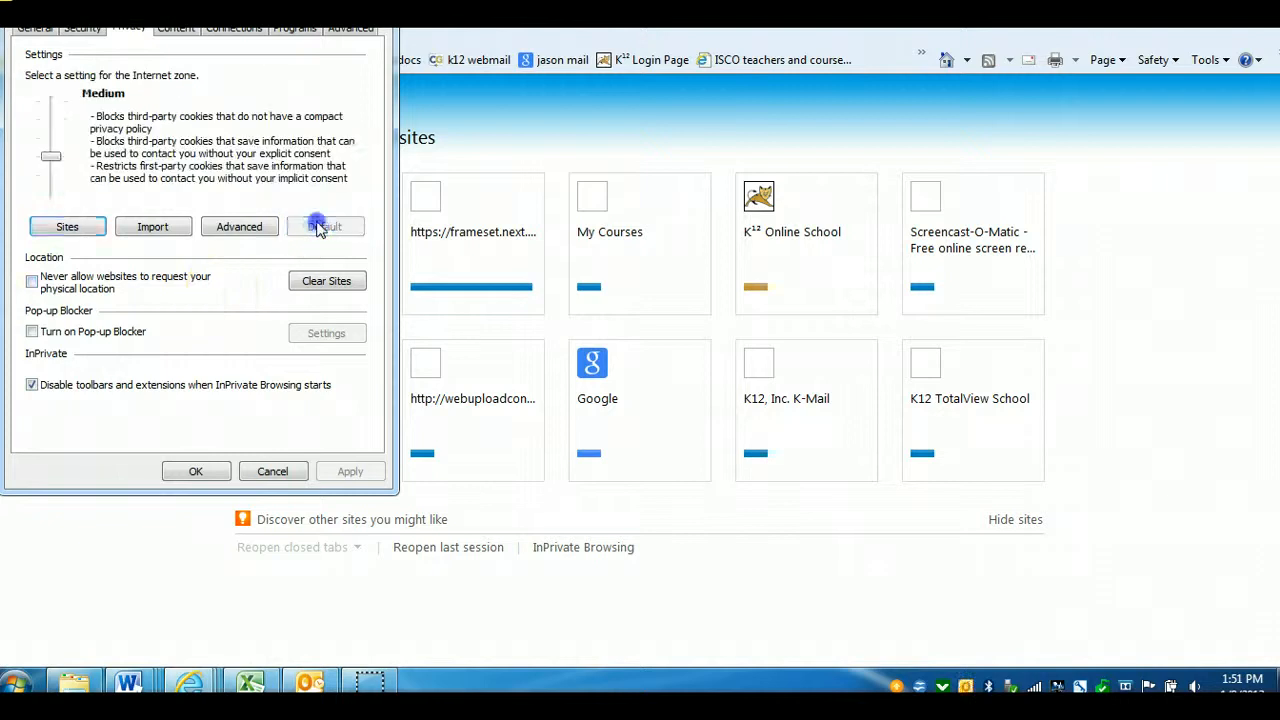
{"action": "left_click", "coordinate": [196, 472]}
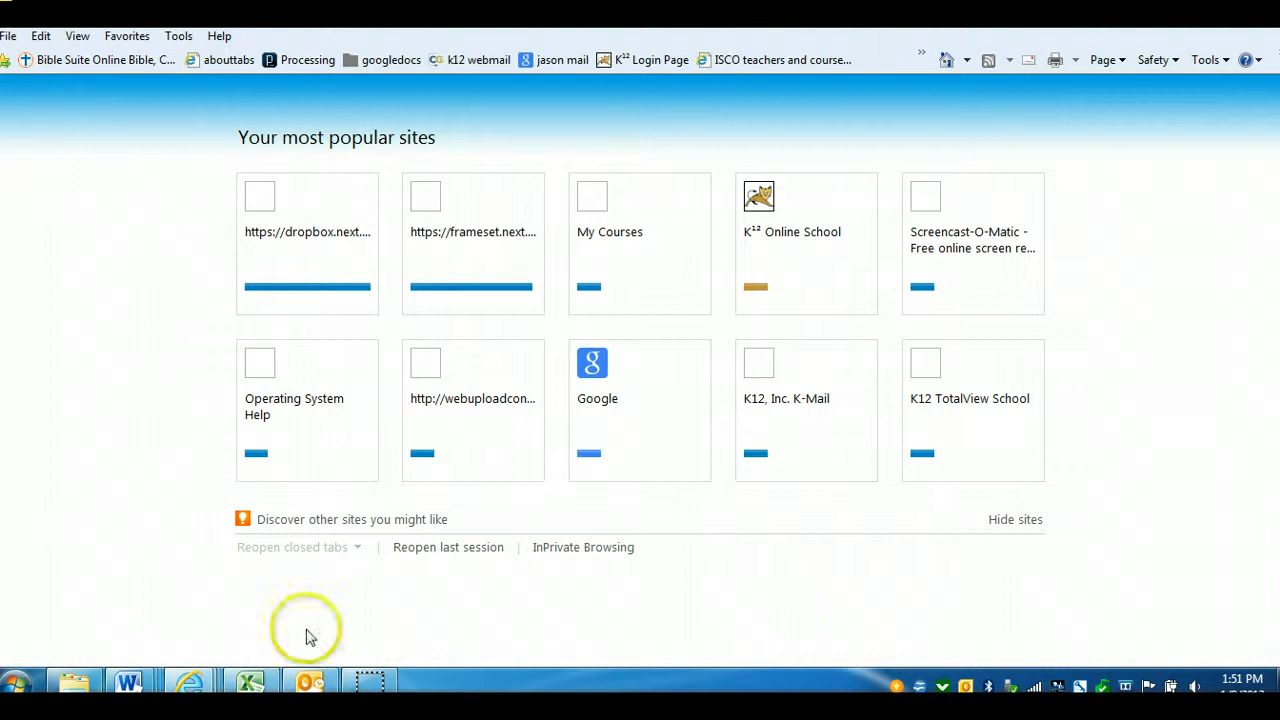
Return to the course page and scroll the instructions down to steps 7 and 8
{"action": "left_click", "coordinate": [185, 682]}
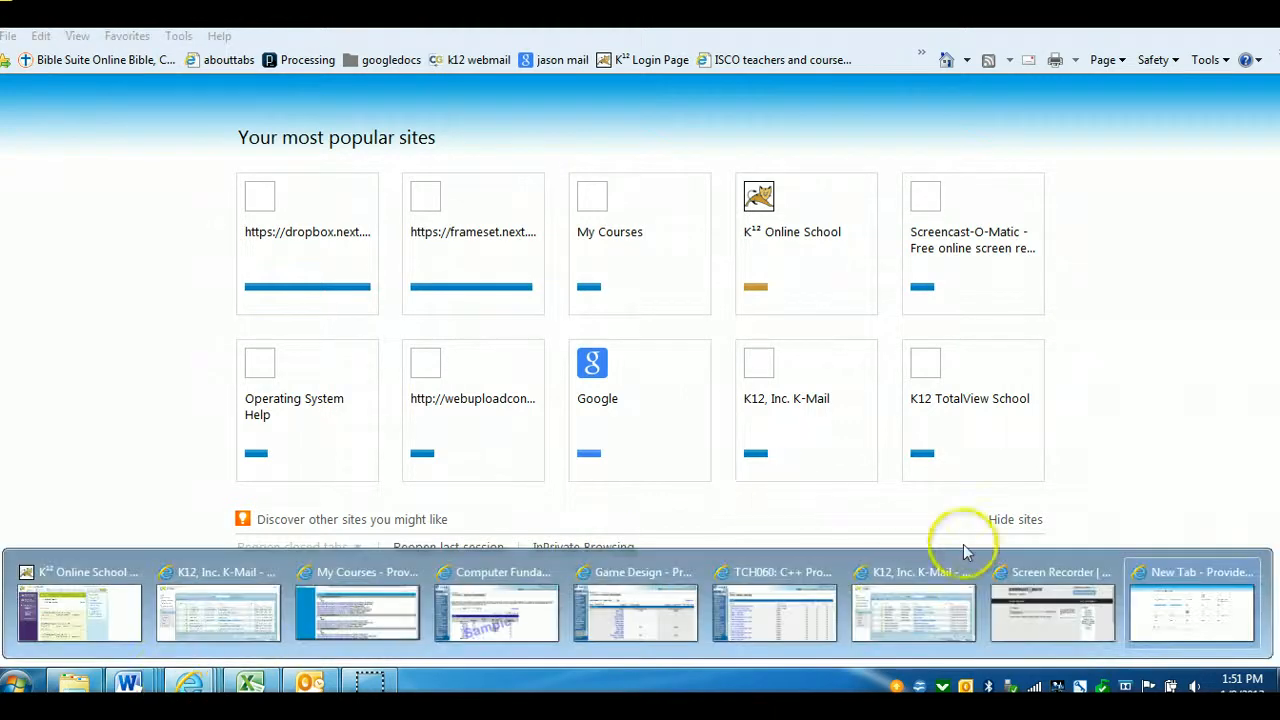
{"action": "left_click", "coordinate": [782, 612]}
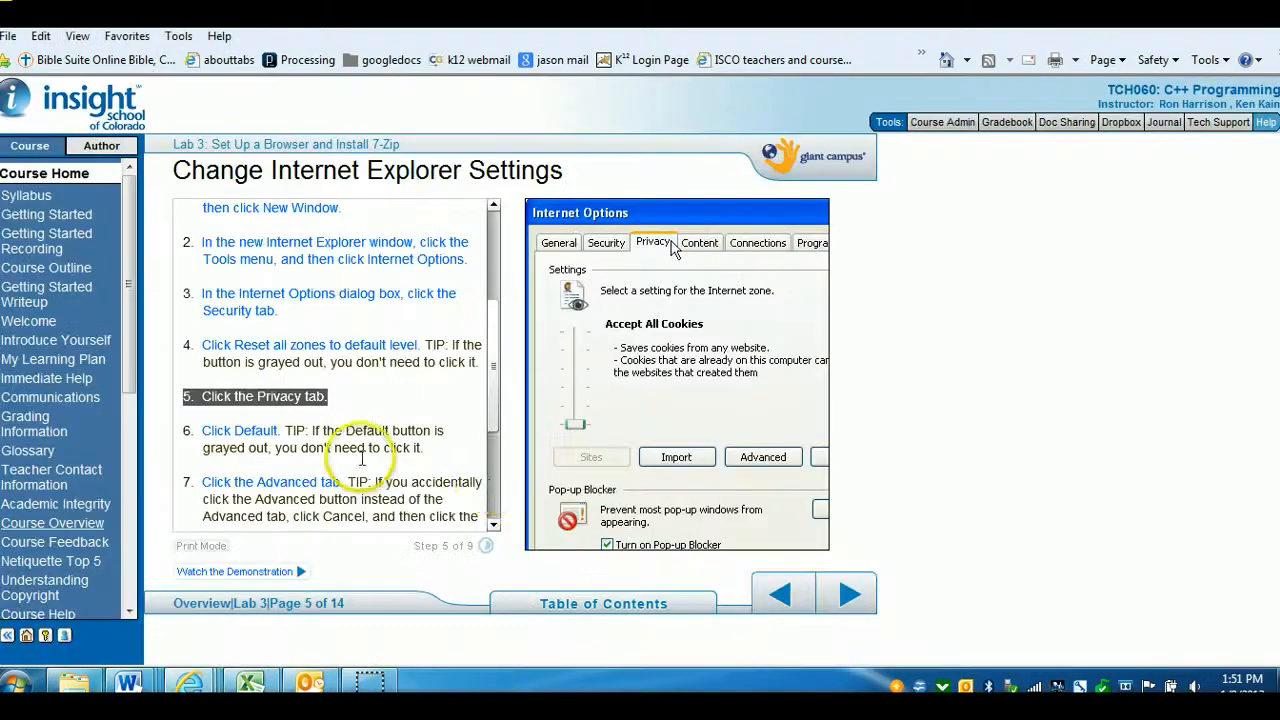
{"action": "left_click", "coordinate": [494, 525]}
{"action": "left_click", "coordinate": [494, 525]}
{"action": "left_click", "coordinate": [494, 525]}
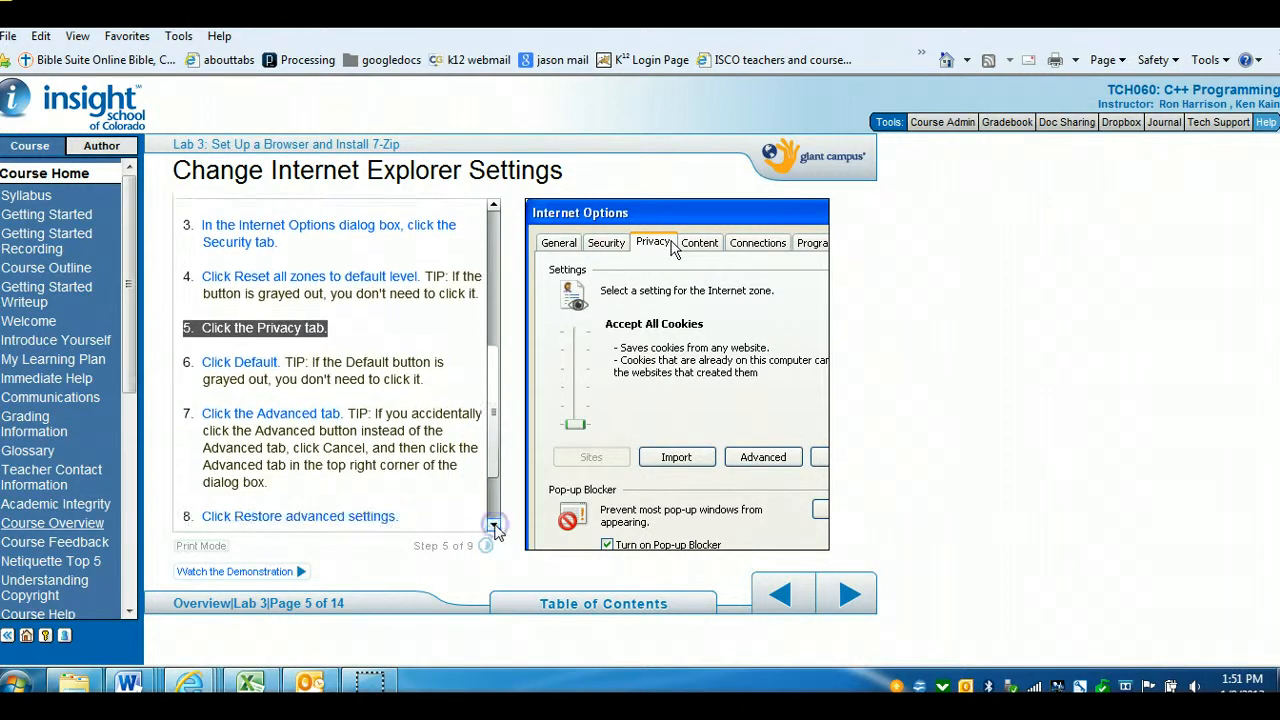
{"action": "left_click", "coordinate": [494, 525]}
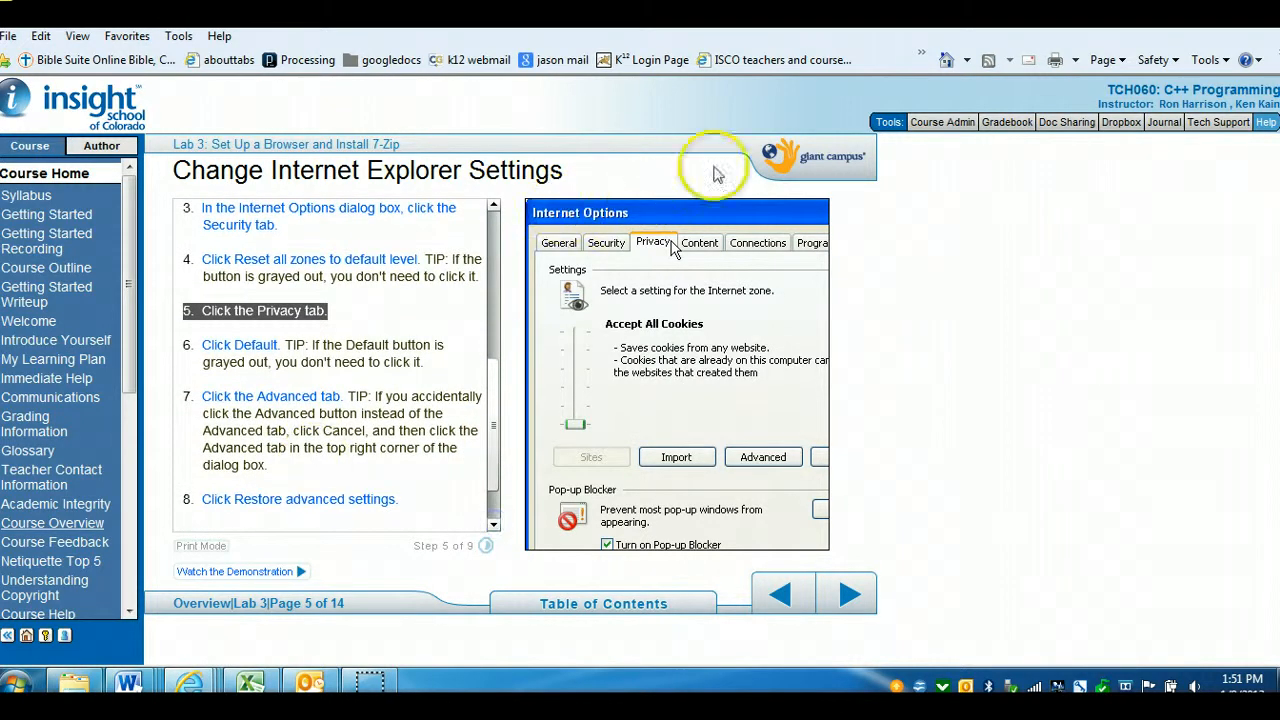
Restore advanced settings on the Advanced tab of Internet Options and confirm with OK
{"action": "left_click", "coordinate": [1128, 10]}
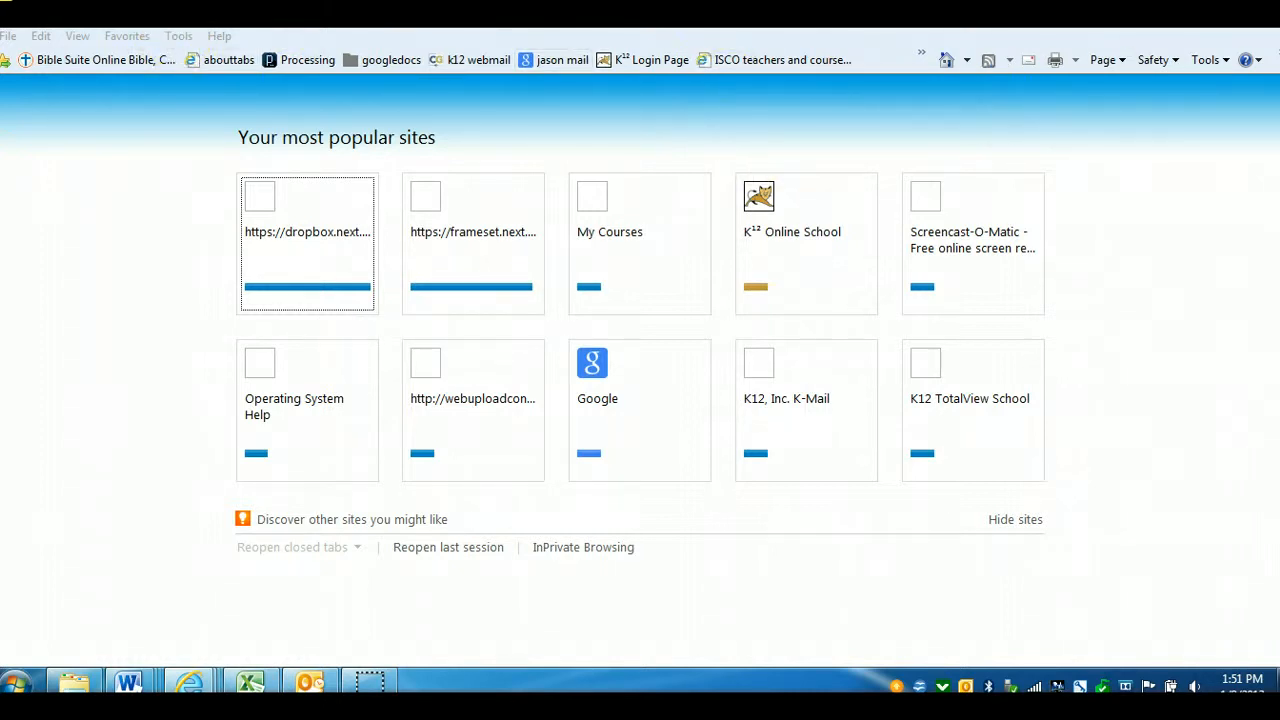
{"action": "left_click", "coordinate": [1178, 14]}
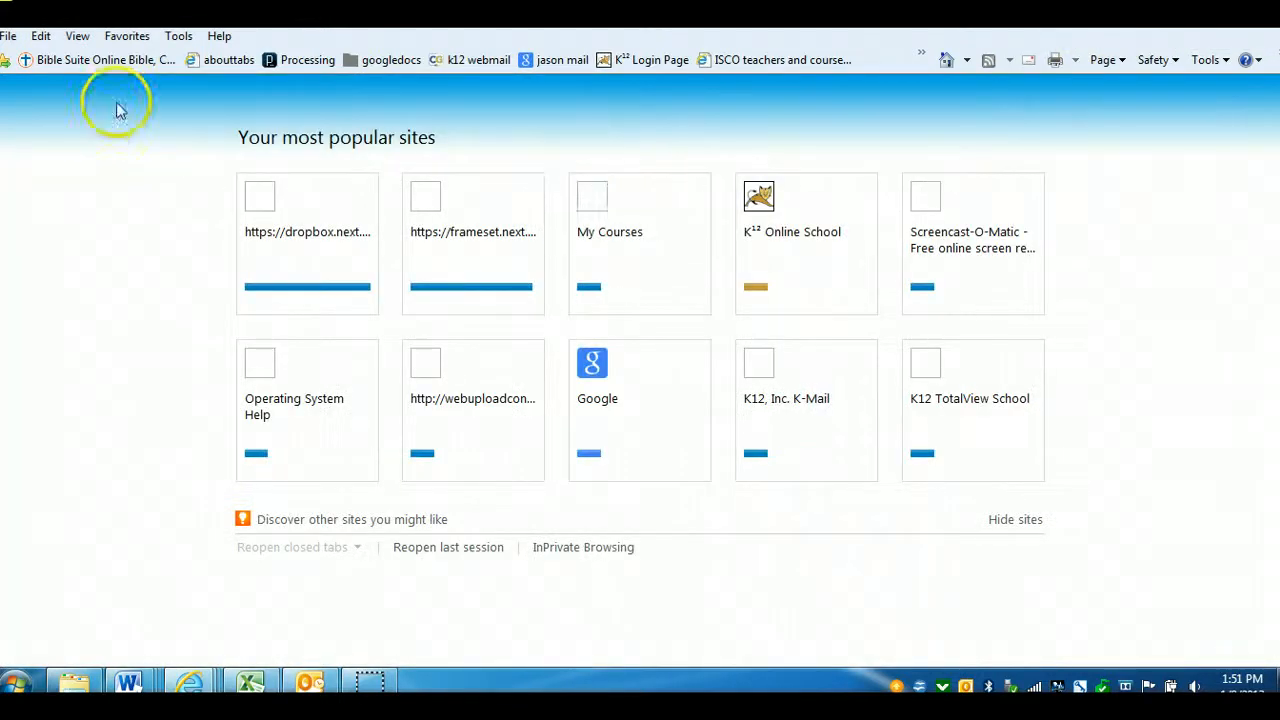
{"action": "left_click", "coordinate": [178, 36]}
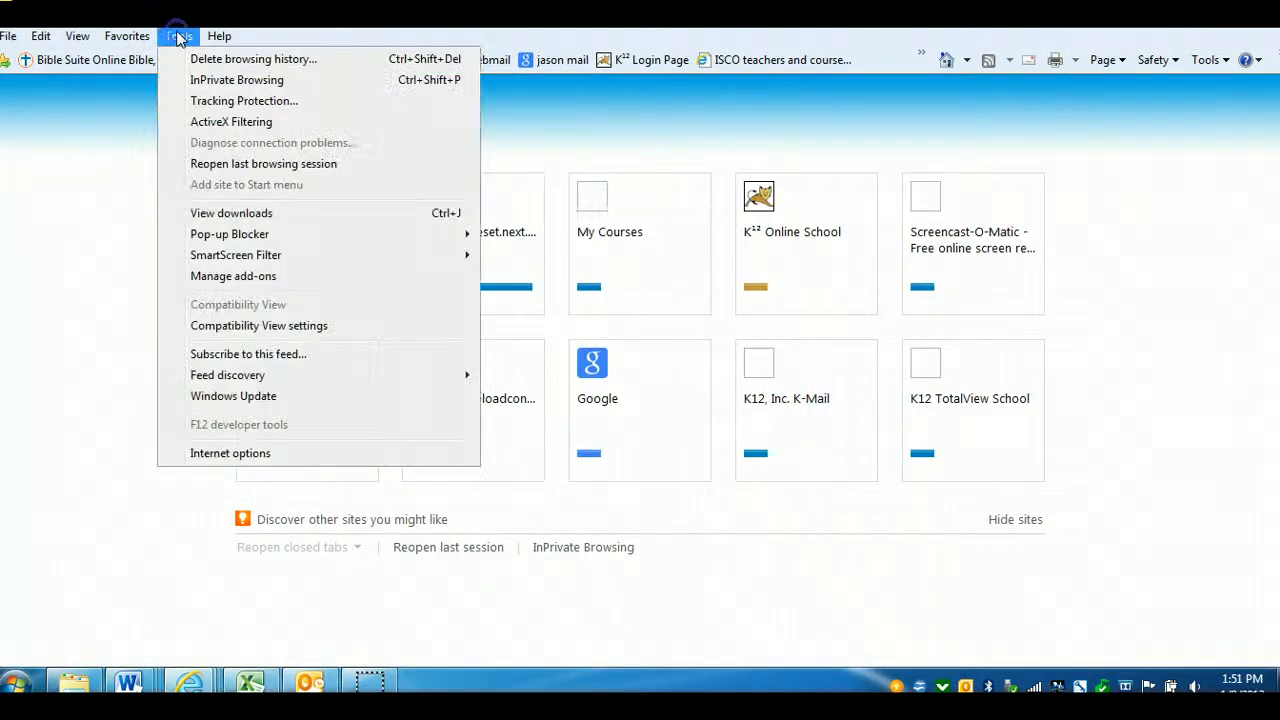
{"action": "left_click", "coordinate": [240, 455]}
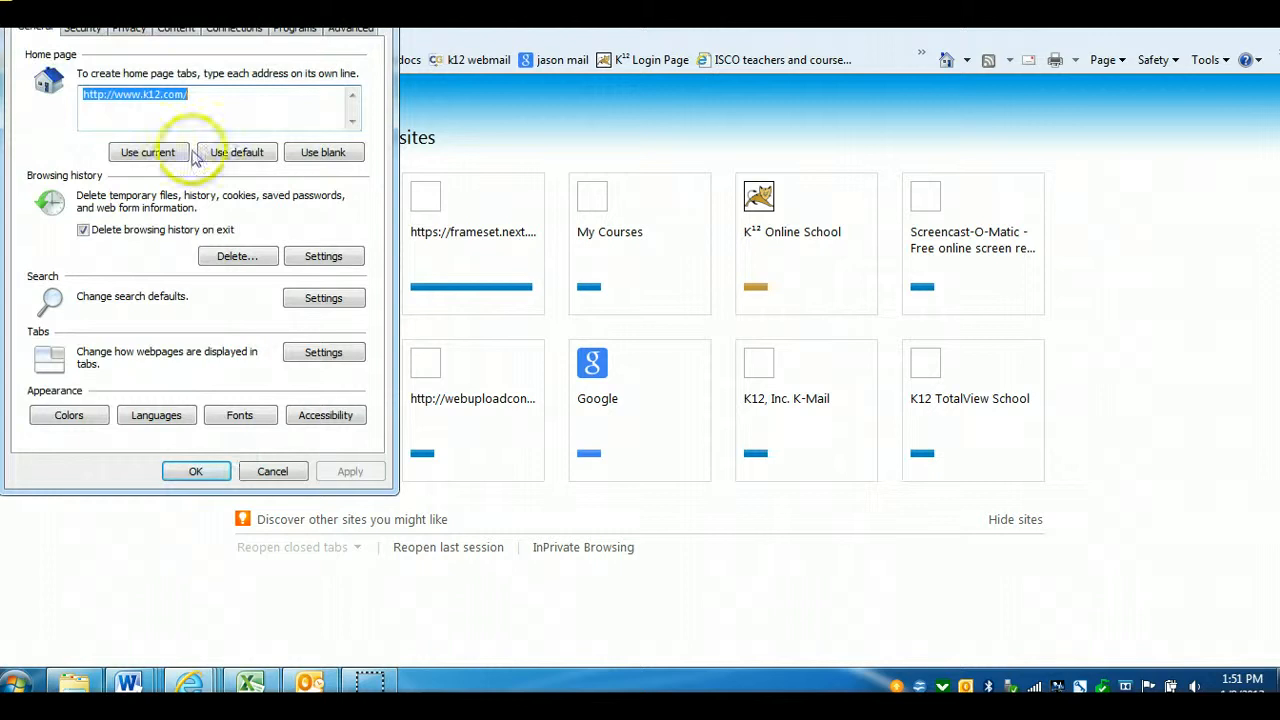
{"action": "left_click", "coordinate": [340, 32]}
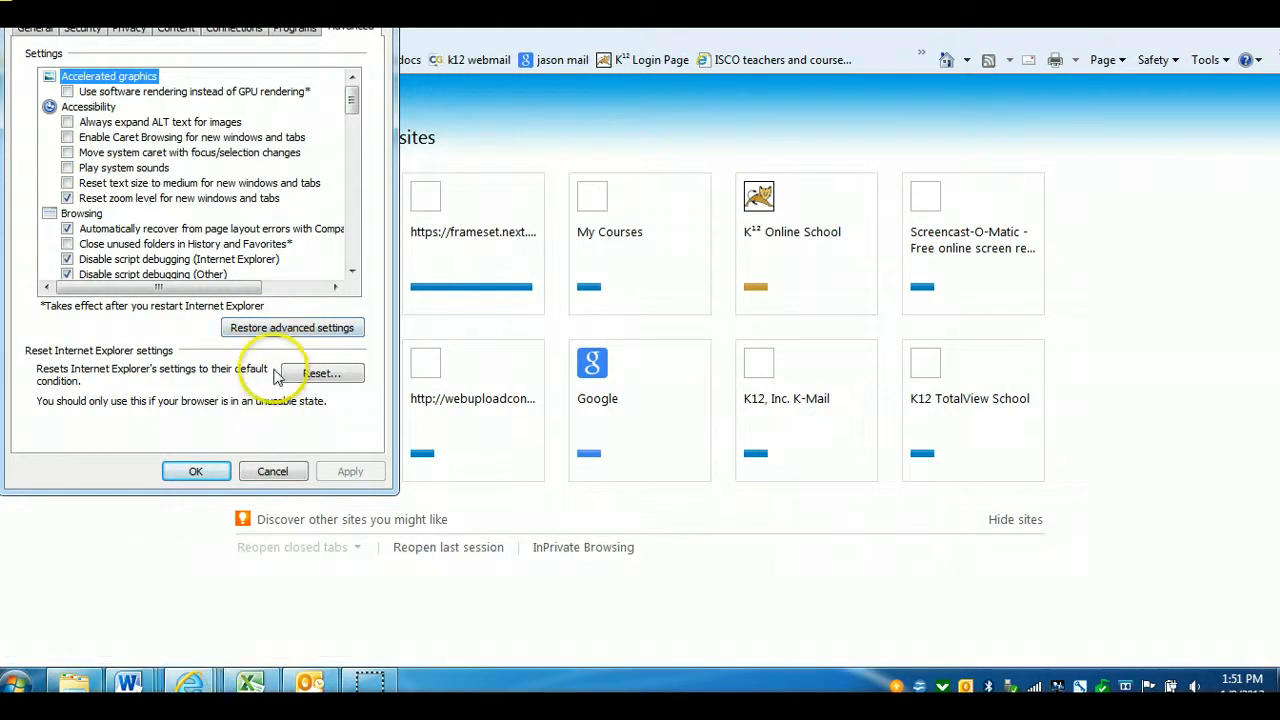
{"action": "left_click", "coordinate": [282, 336]}
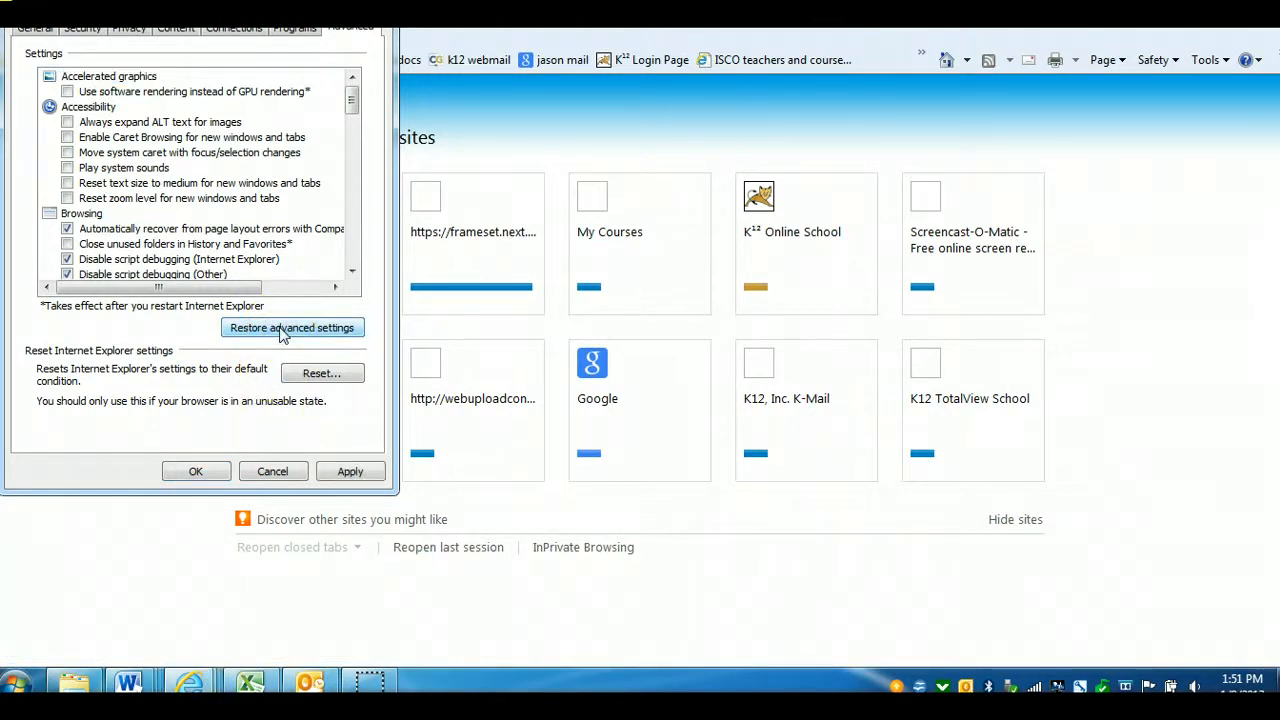
{"action": "left_click", "coordinate": [197, 472]}
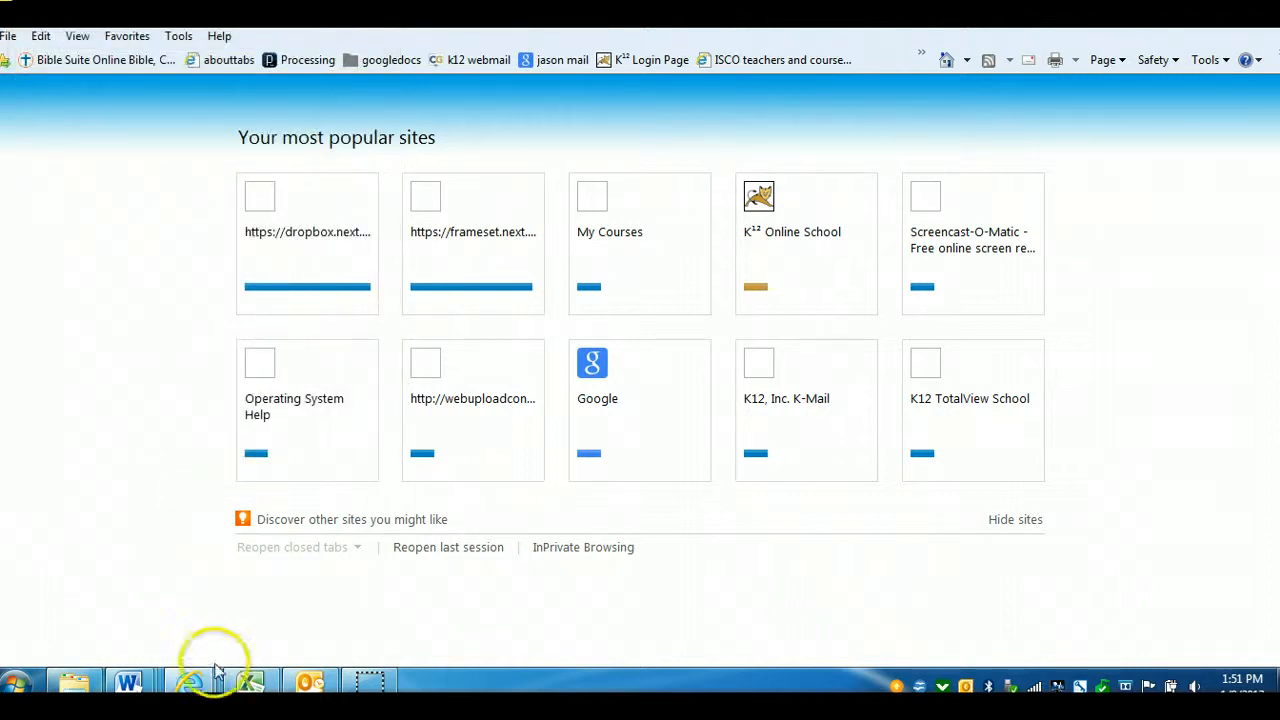
Switch back to the course page and scroll to the end of the Change Internet Explorer Settings instructions
{"action": "left_click", "coordinate": [740, 12]}
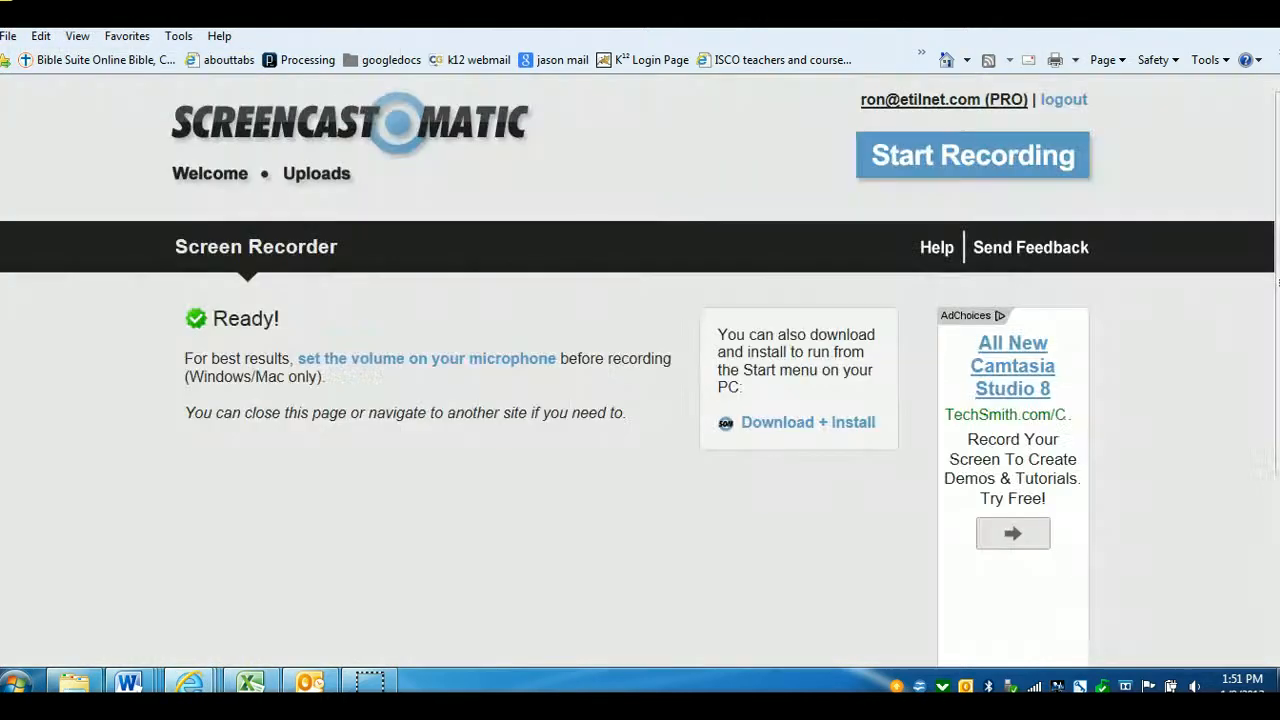
{"action": "left_click", "coordinate": [868, 12]}
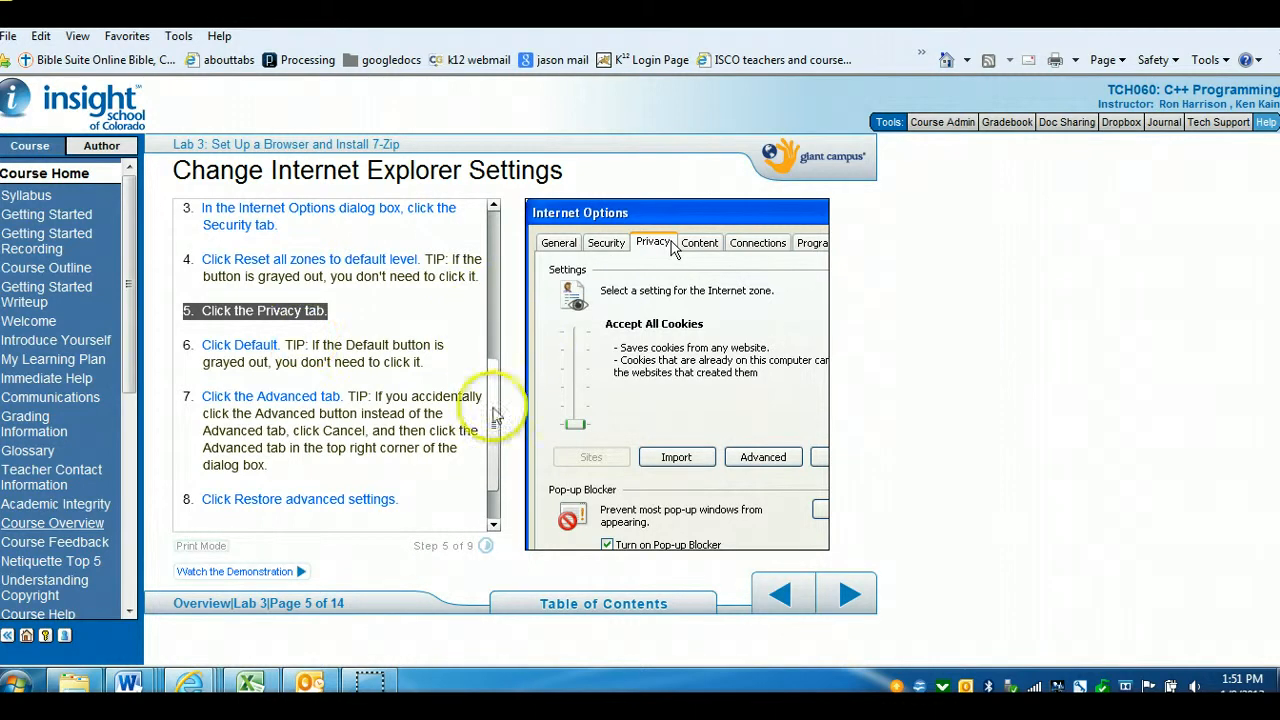
{"action": "left_click_drag", "start_coordinate": [491, 422], "coordinate": [495, 483]}
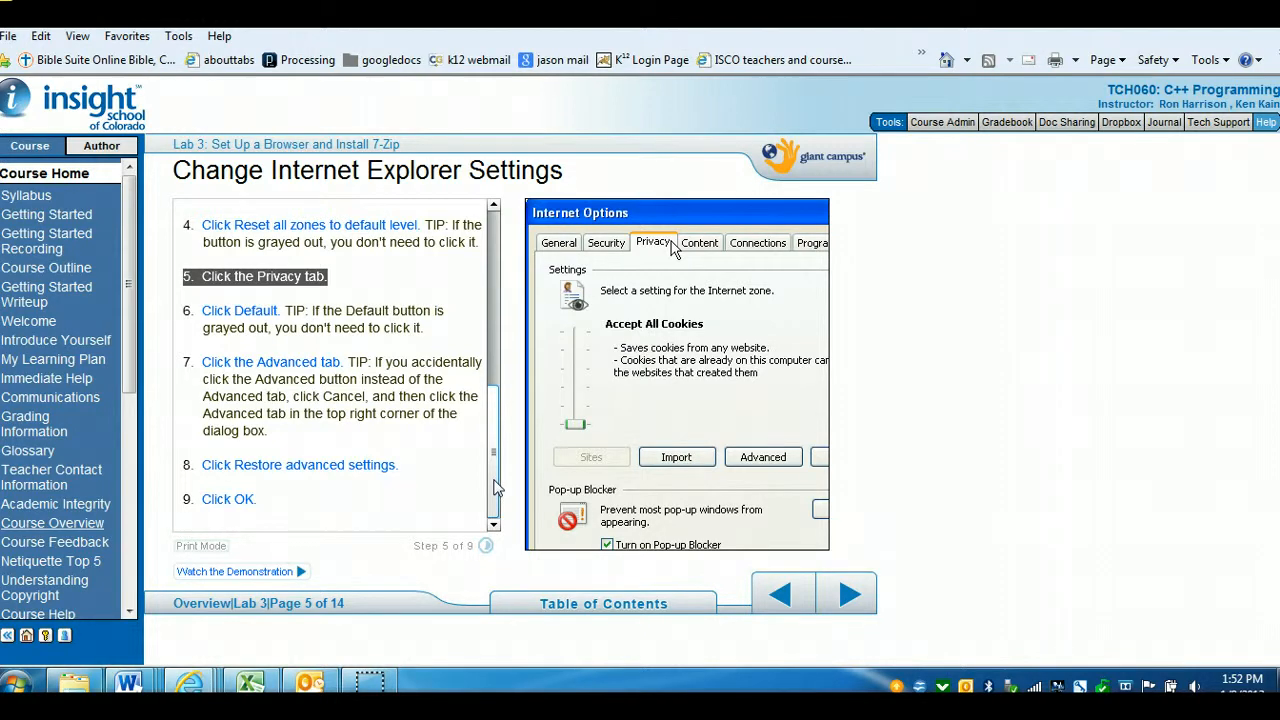
Advance to Lab 3 page 6, File Compression, and highlight the paragraph defining compression
{"action": "left_click", "coordinate": [850, 594]}
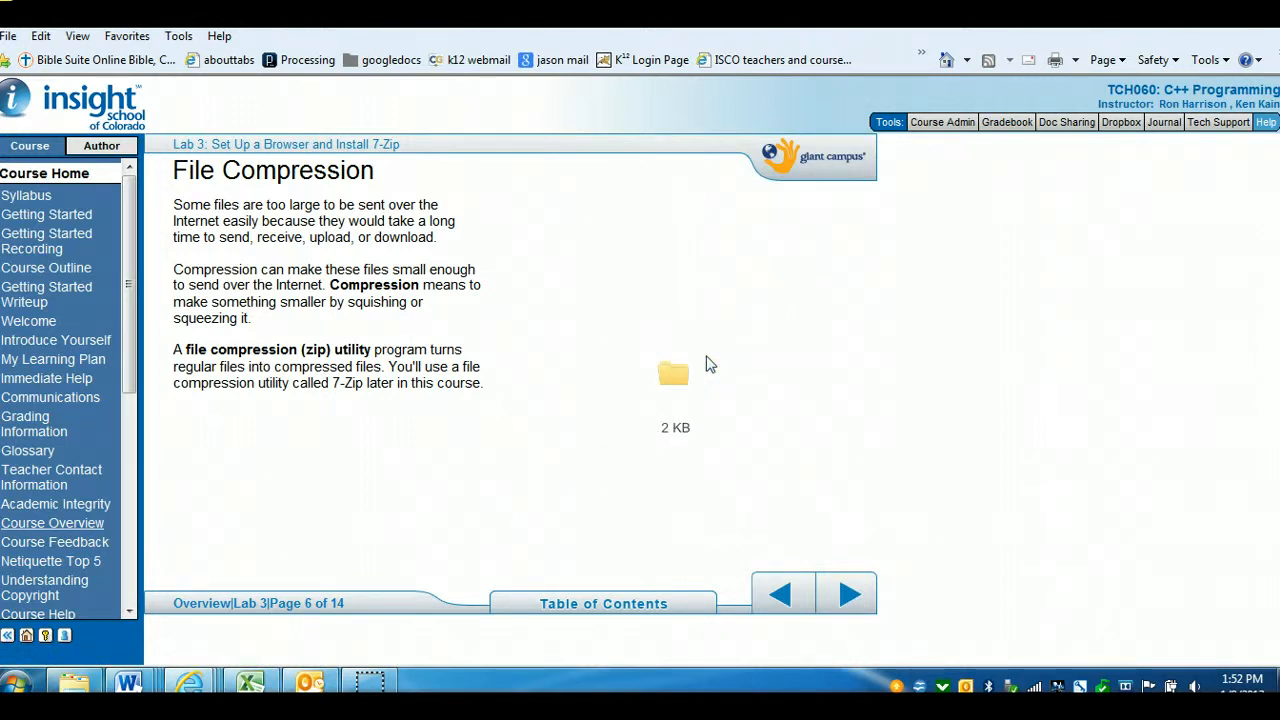
{"action": "left_click_drag", "start_coordinate": [211, 300], "coordinate": [268, 320]}
{"action": "left_click", "coordinate": [267, 318]}
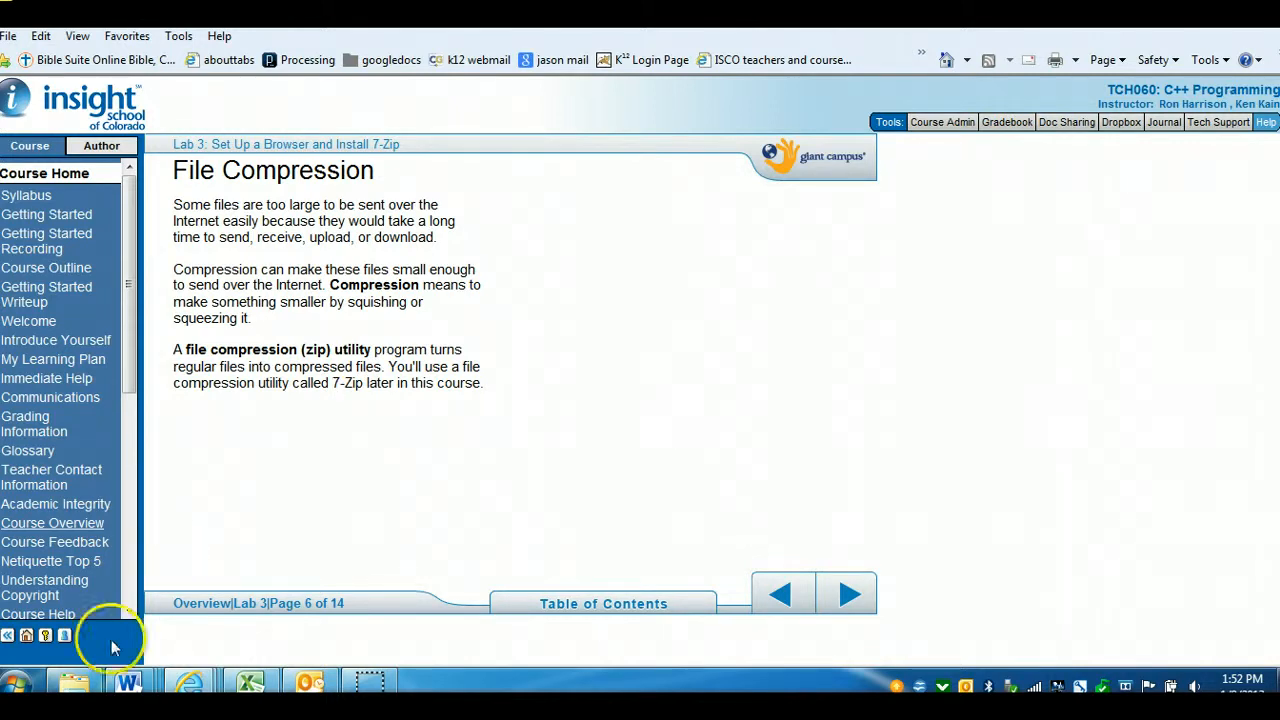
Browse in Windows Explorer to the C++ course folder under C:\profiles, open it, then go back to its parent folder
{"action": "left_click", "coordinate": [74, 683]}
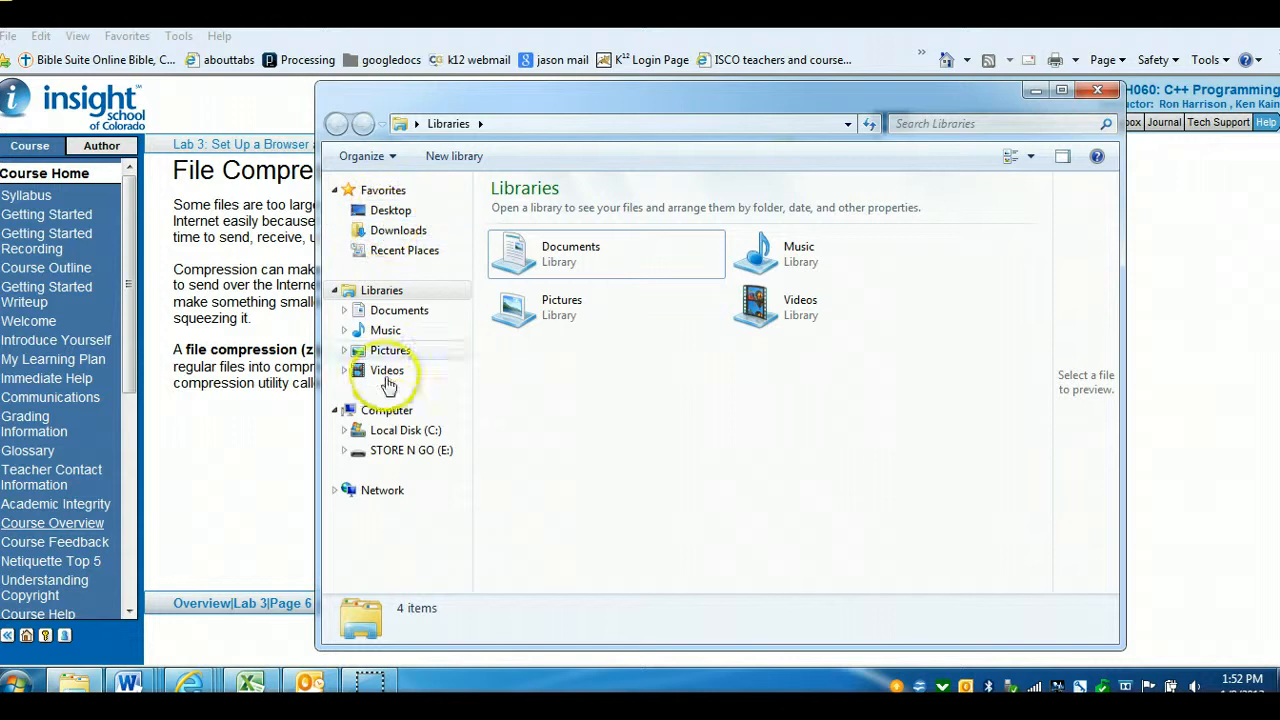
{"action": "left_click", "coordinate": [375, 432]}
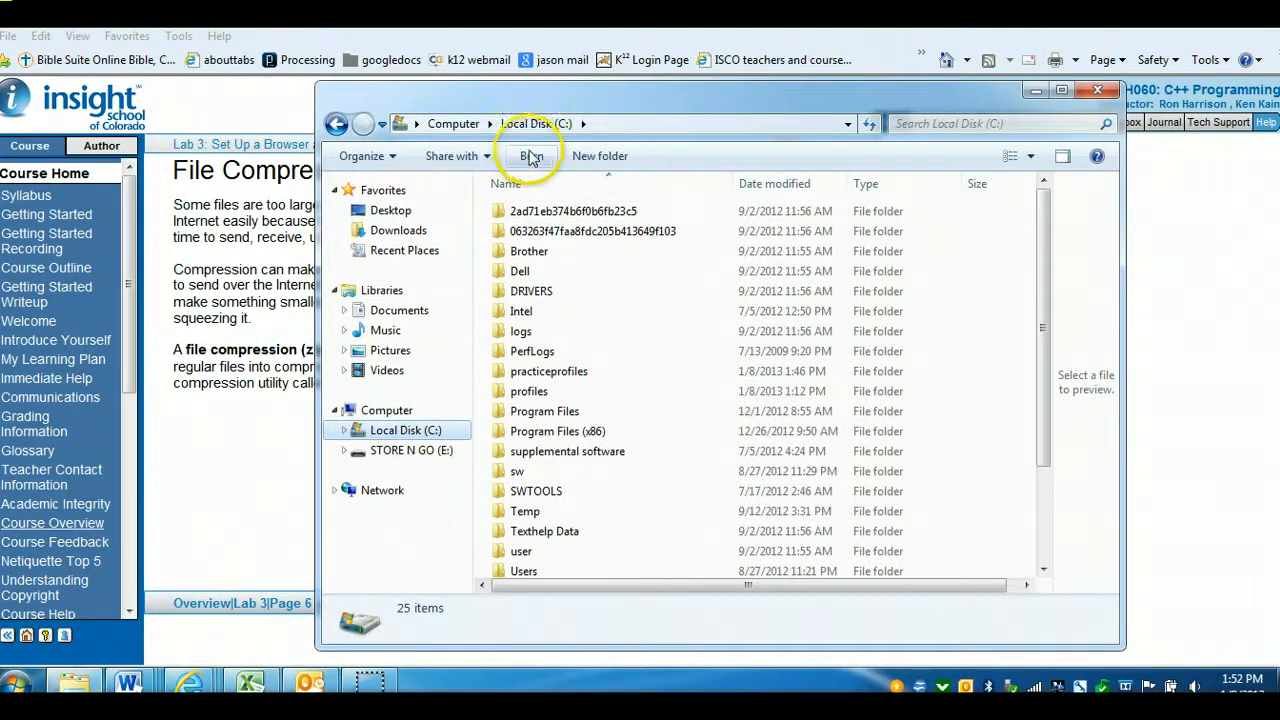
{"action": "double_click", "coordinate": [529, 391]}
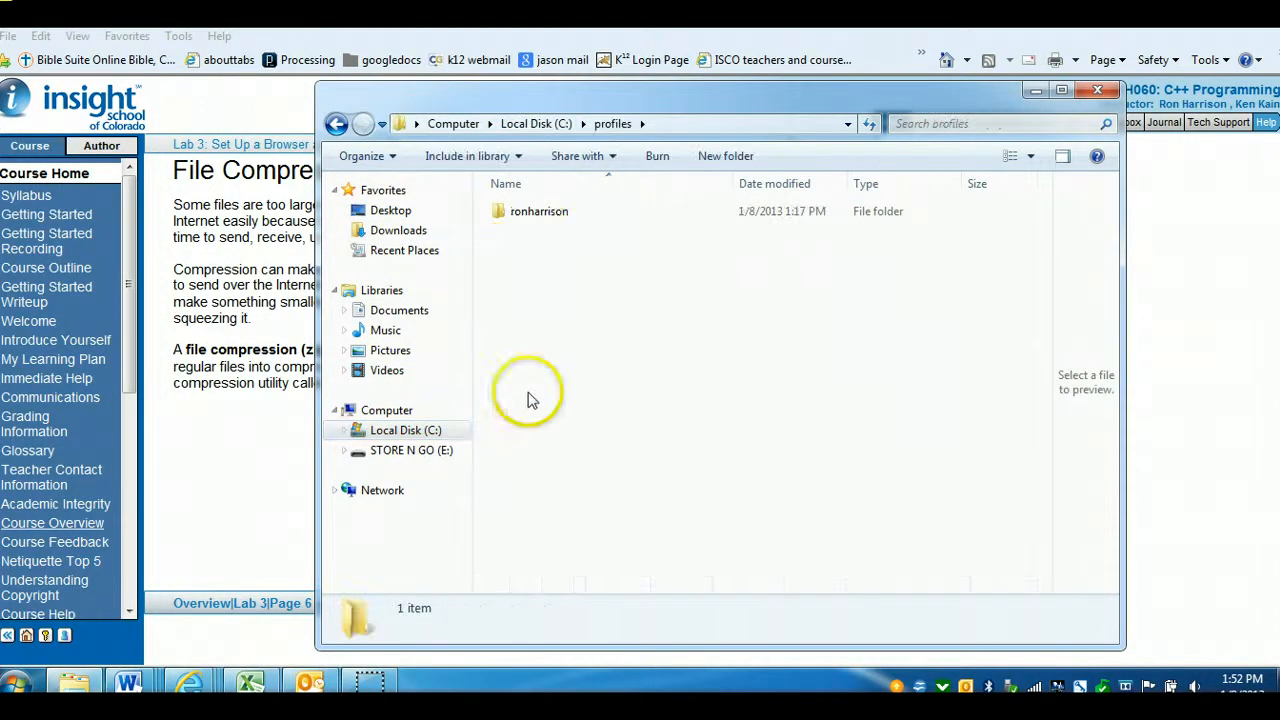
{"action": "left_click", "coordinate": [558, 214]}
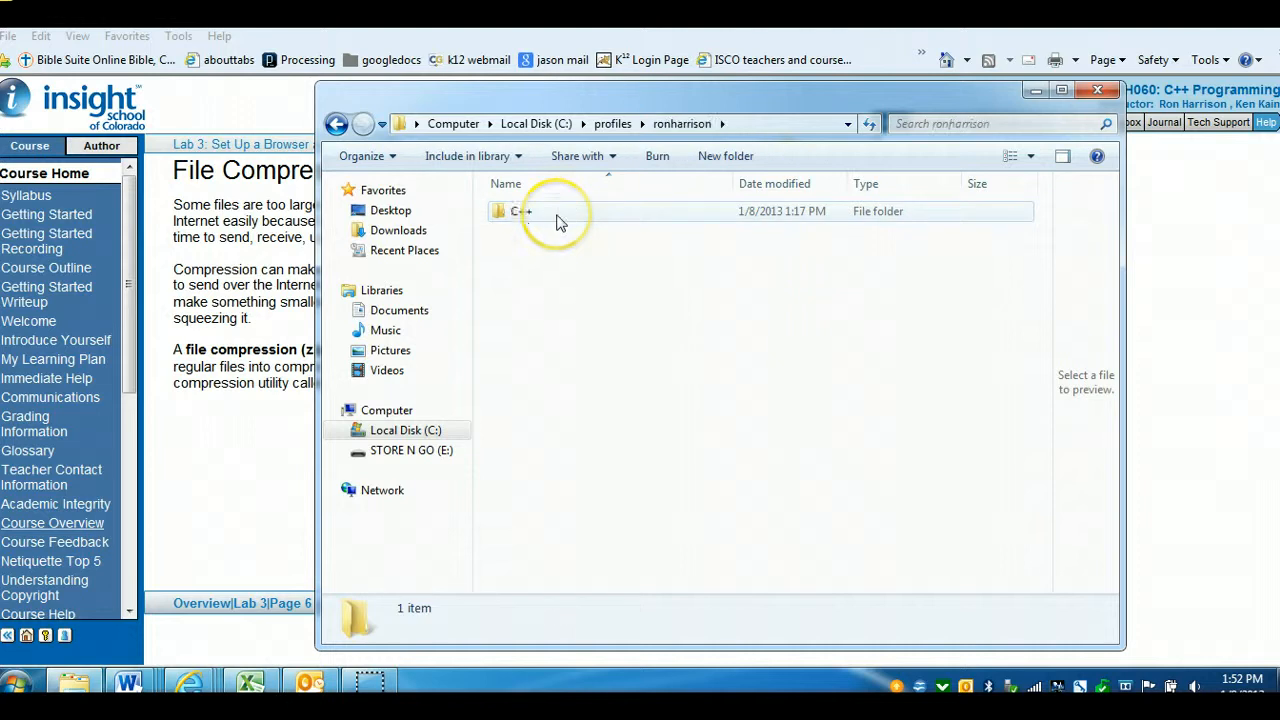
{"action": "left_click", "coordinate": [513, 216]}
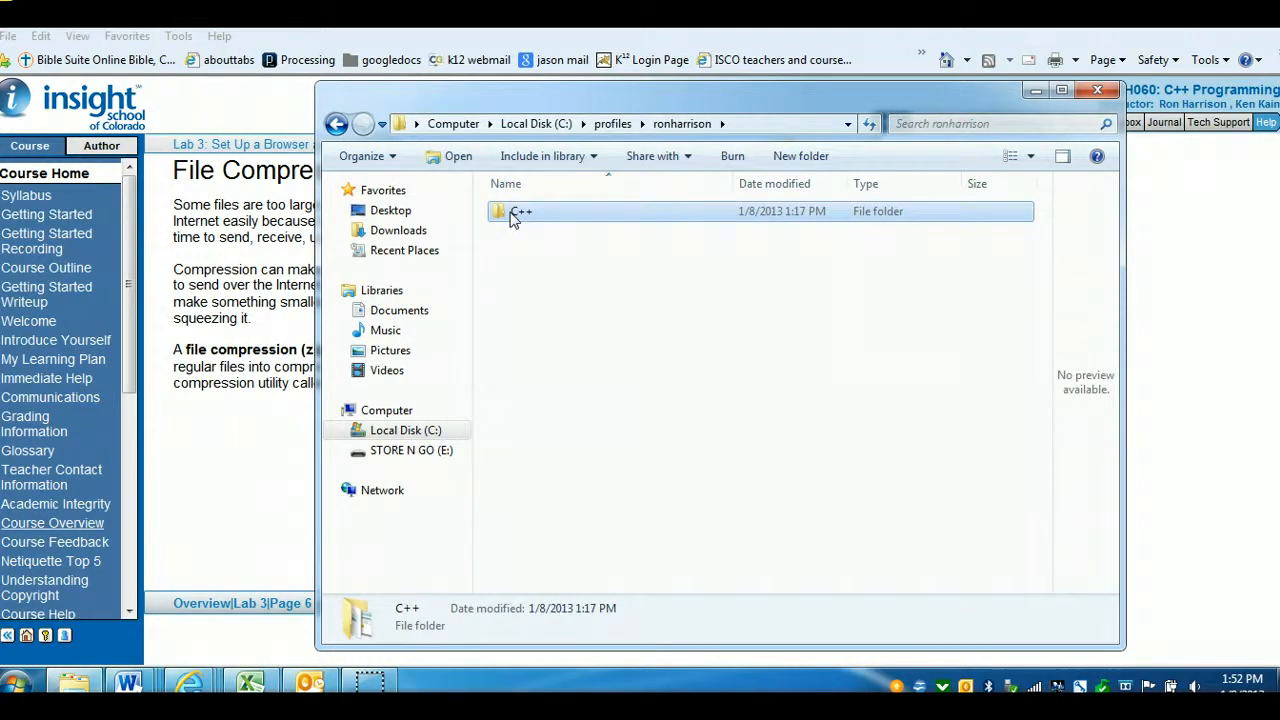
{"action": "double_click", "coordinate": [513, 216]}
{"action": "left_click", "coordinate": [349, 103]}
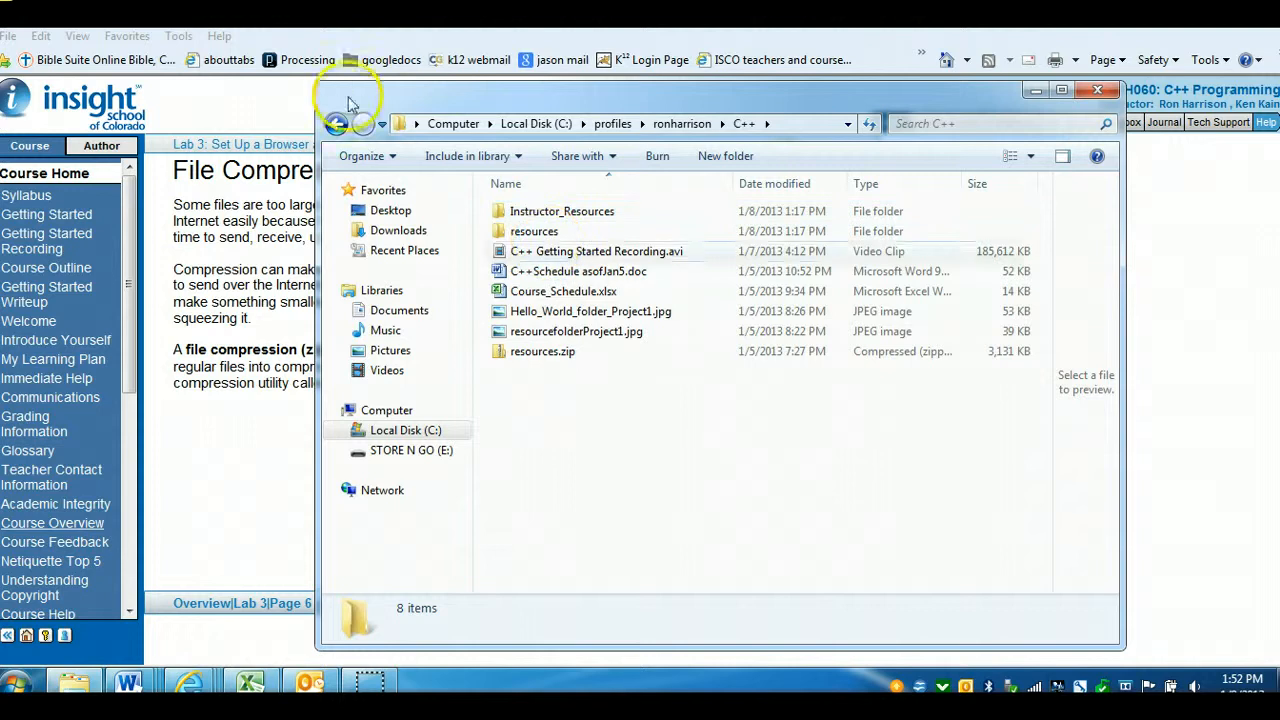
{"action": "left_click", "coordinate": [336, 124]}
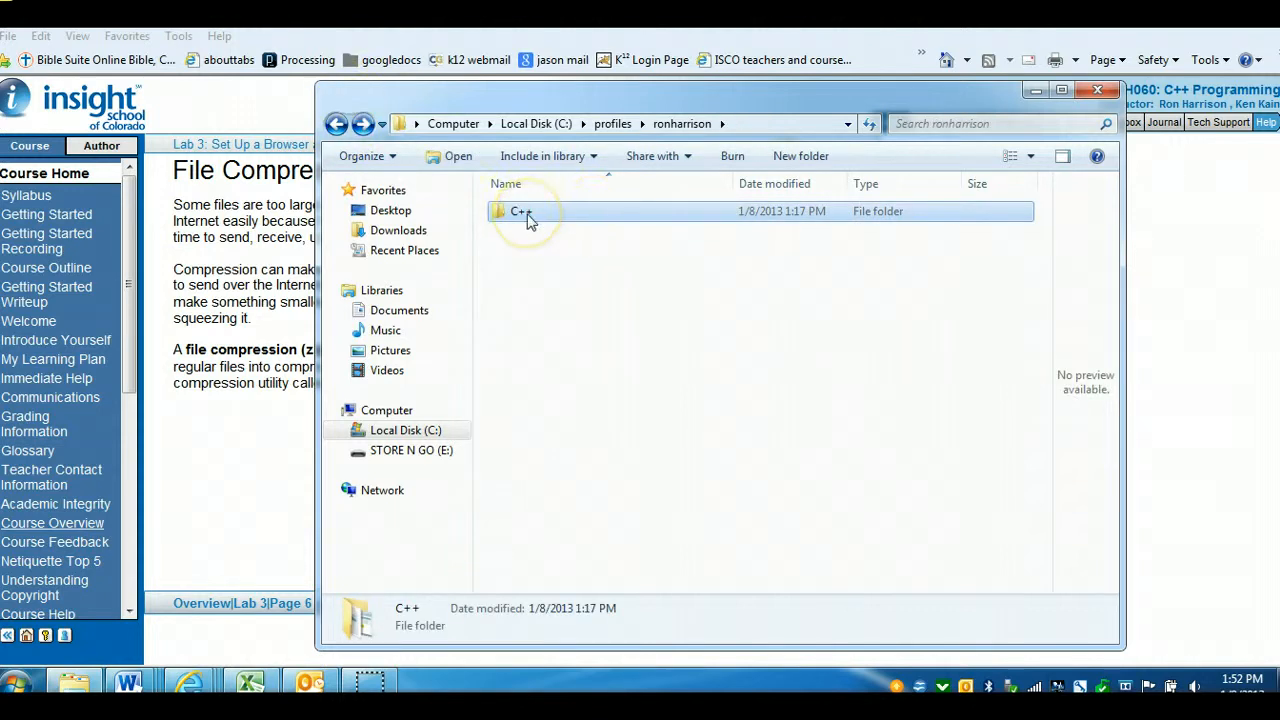
Try to compress the C++ course folder into a zipped folder, cancelling the compression
{"action": "right_click", "coordinate": [529, 220]}
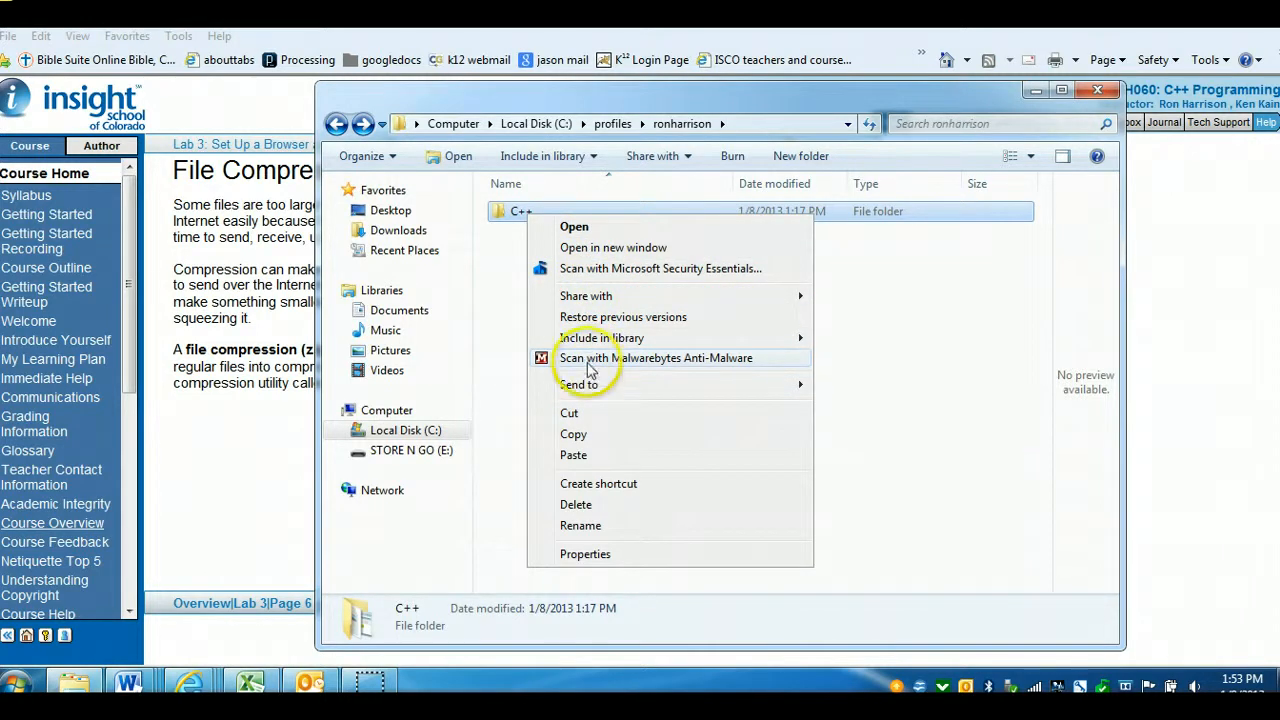
{"action": "mouse_move", "coordinate": [590, 386]}
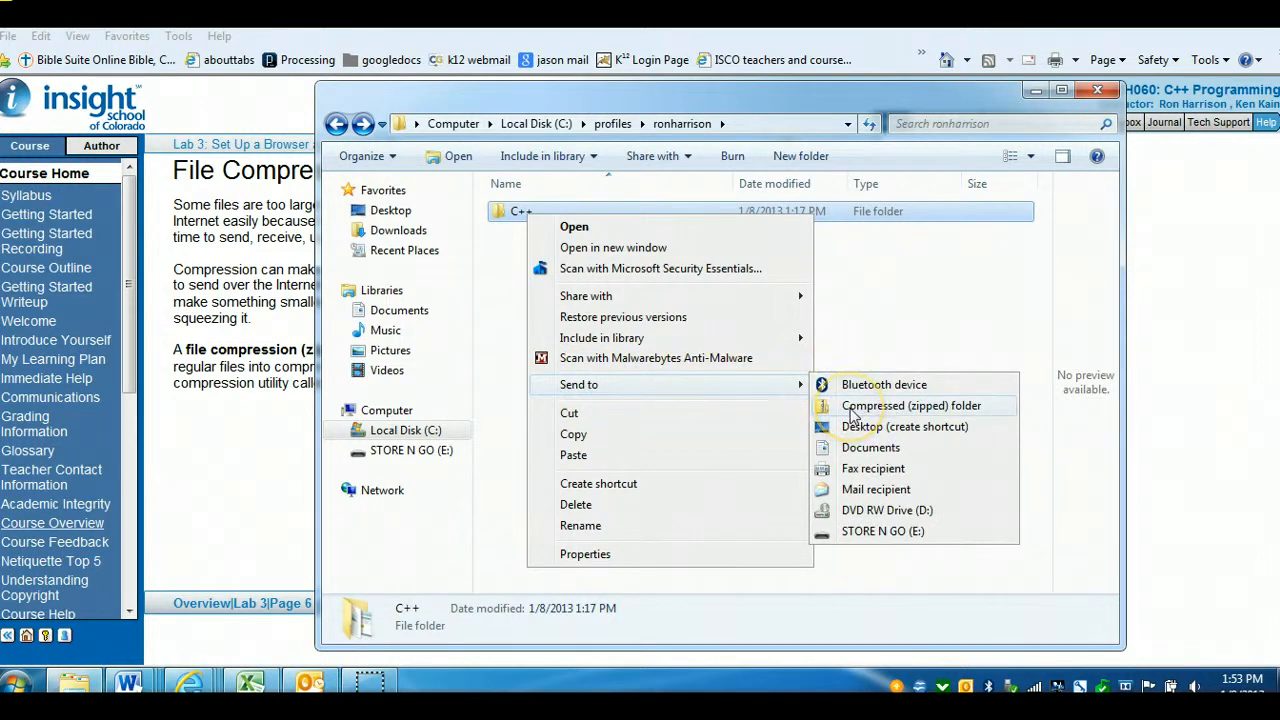
{"action": "left_click", "coordinate": [851, 408]}
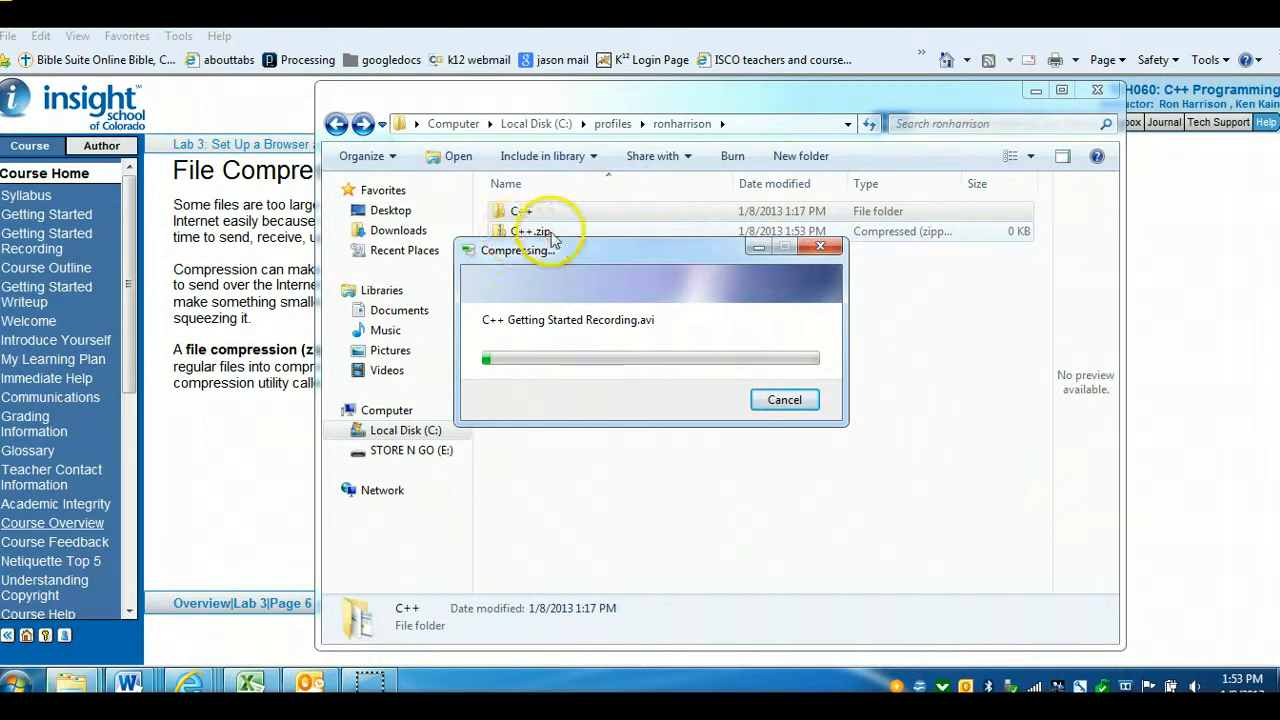
{"action": "left_click", "coordinate": [785, 400]}
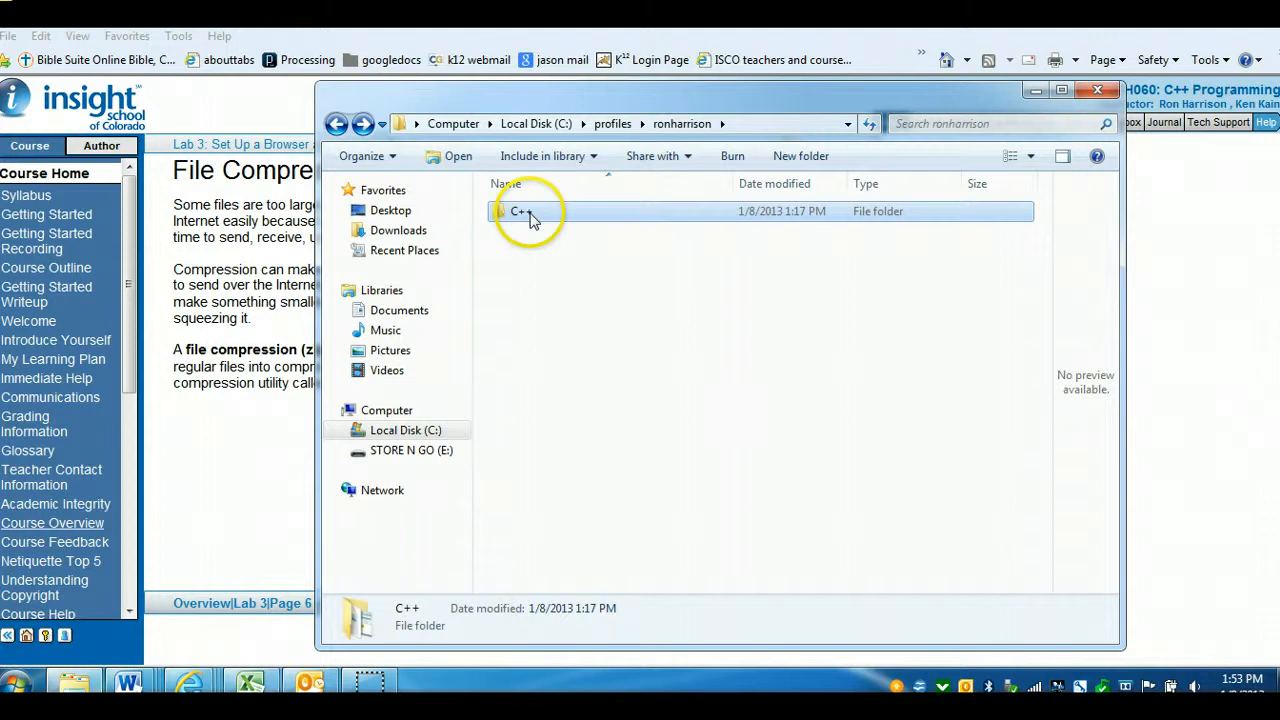
Reposition the file window and open the C++ course folder
{"action": "left_click", "coordinate": [534, 247]}
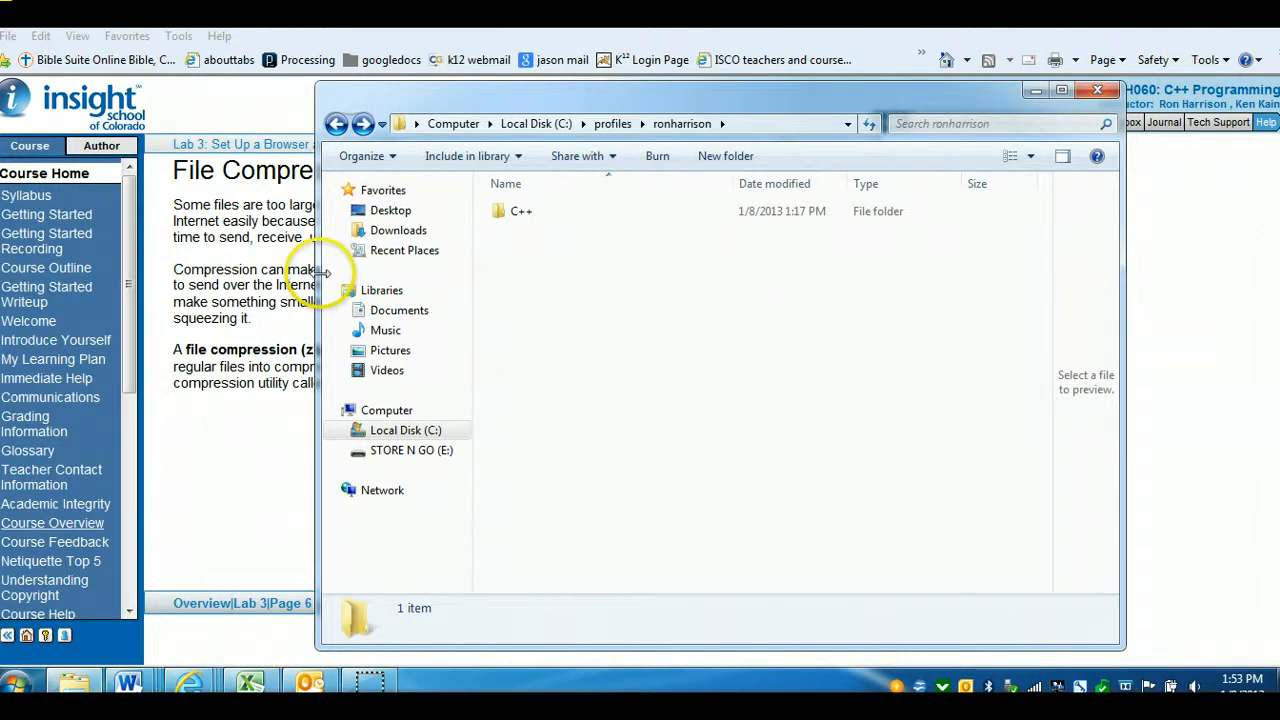
{"action": "left_click_drag", "start_coordinate": [463, 113], "coordinate": [606, 452]}
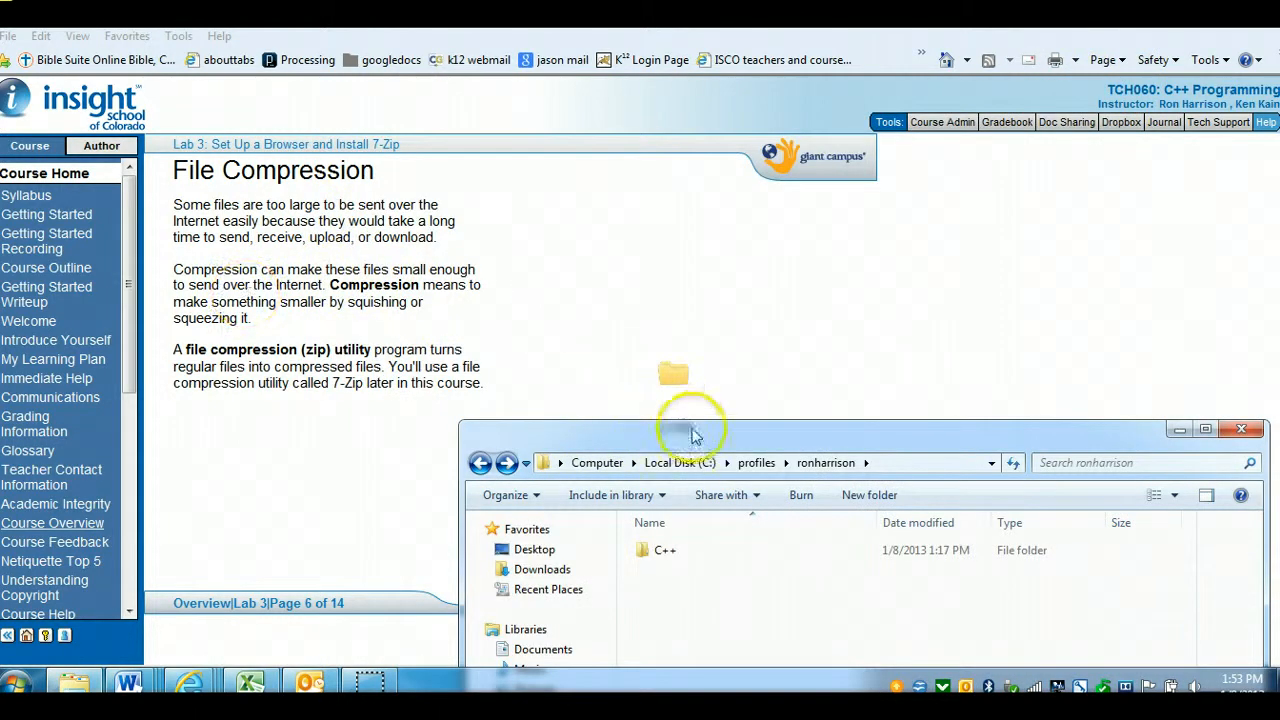
{"action": "left_click_drag", "start_coordinate": [694, 430], "coordinate": [513, 113]}
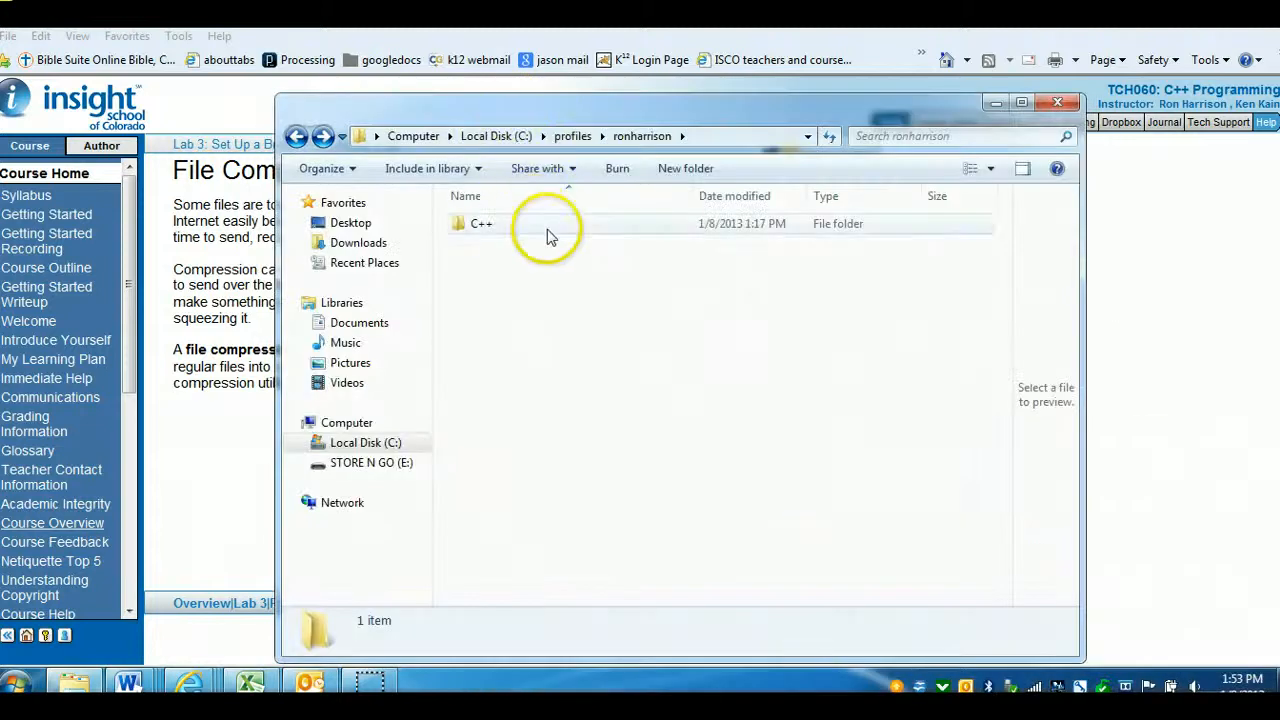
{"action": "double_click", "coordinate": [466, 227]}
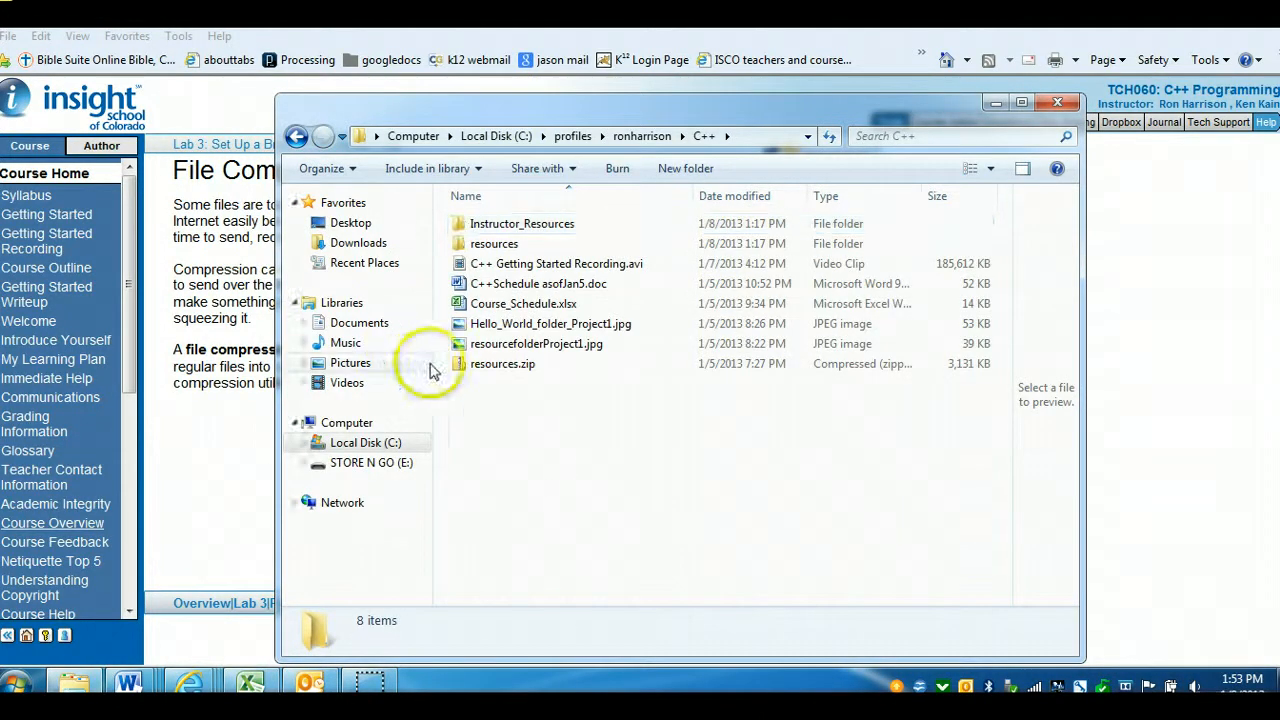
Compress the Instructor_Resources folder into a zipped folder
{"action": "left_click", "coordinate": [489, 226]}
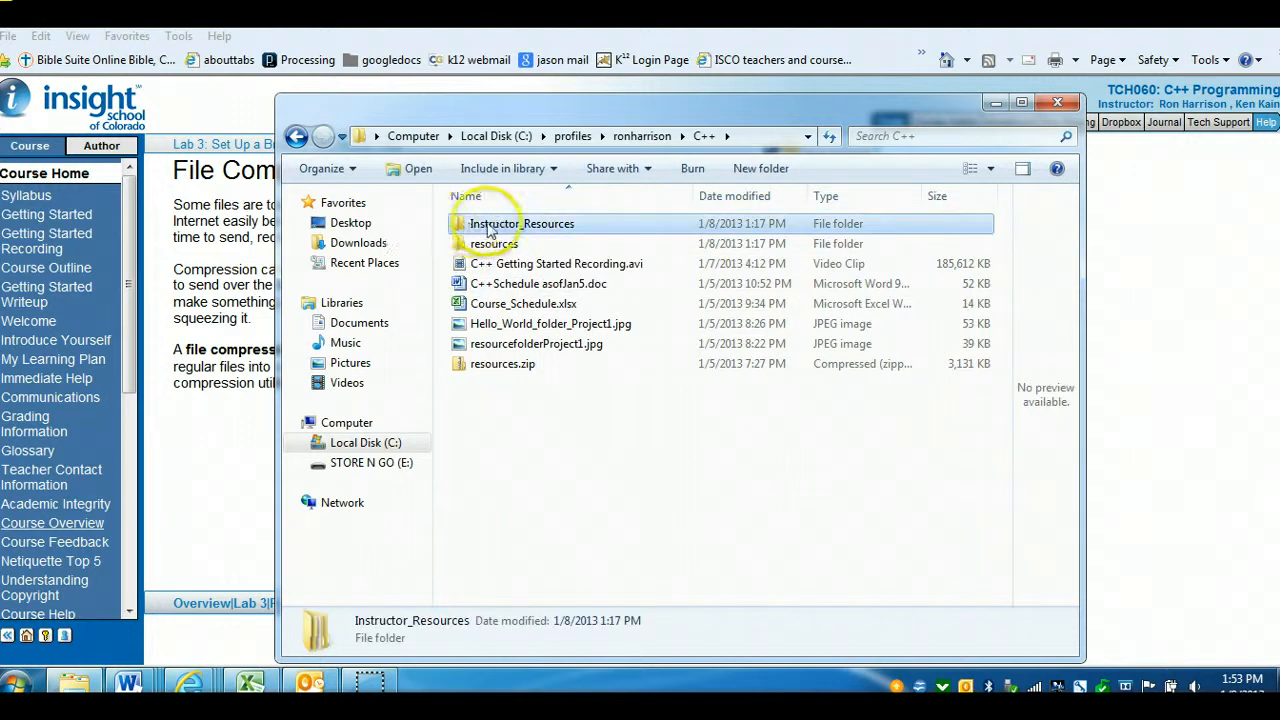
{"action": "right_click", "coordinate": [478, 230]}
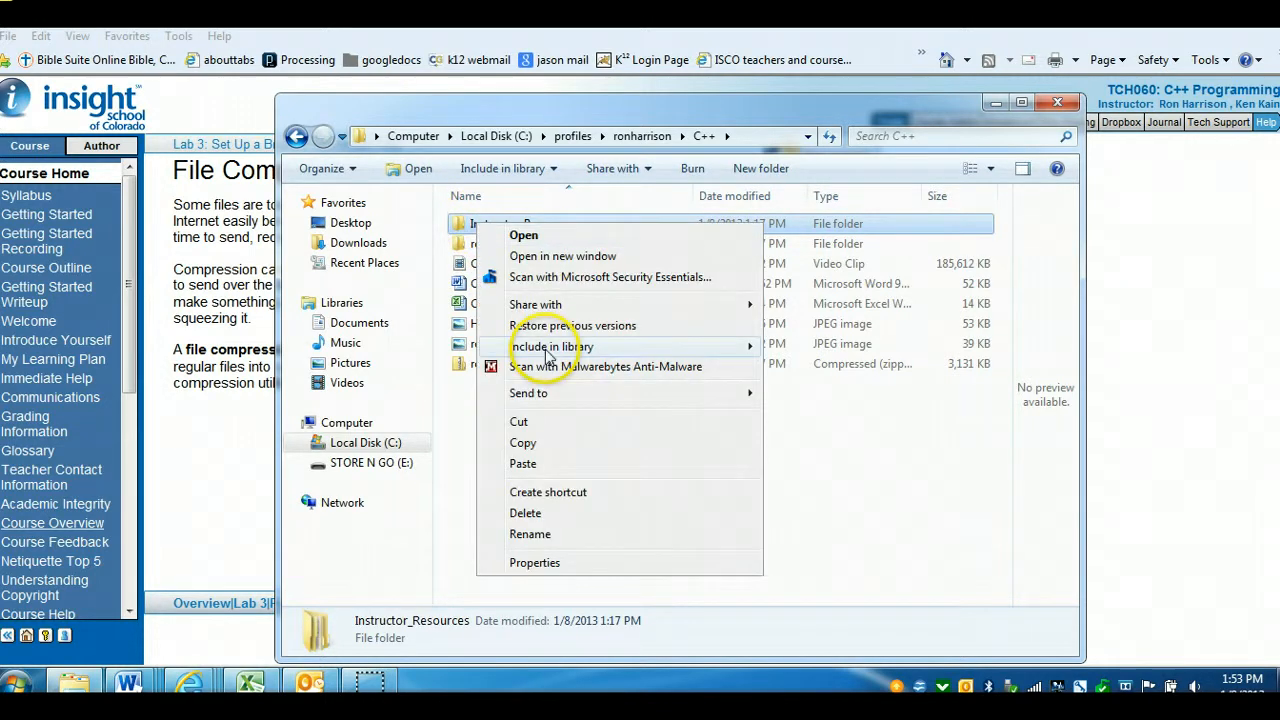
{"action": "mouse_move", "coordinate": [573, 398]}
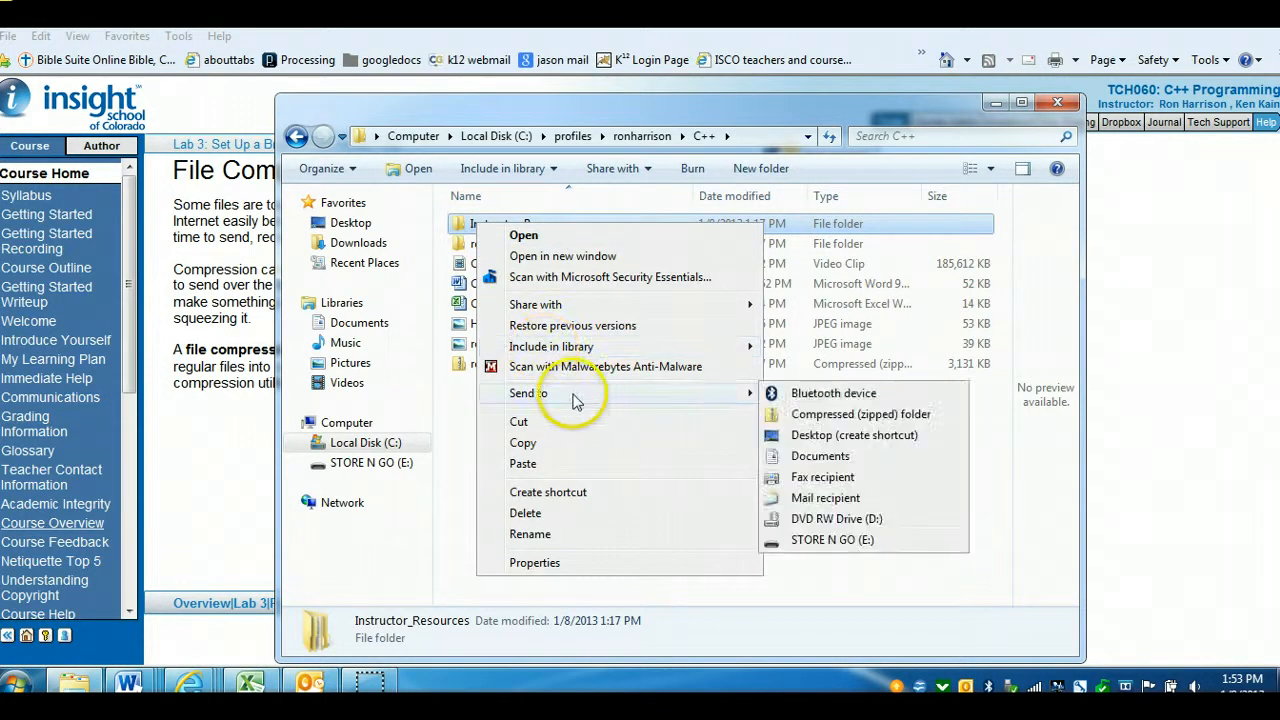
{"action": "left_click", "coordinate": [805, 414]}
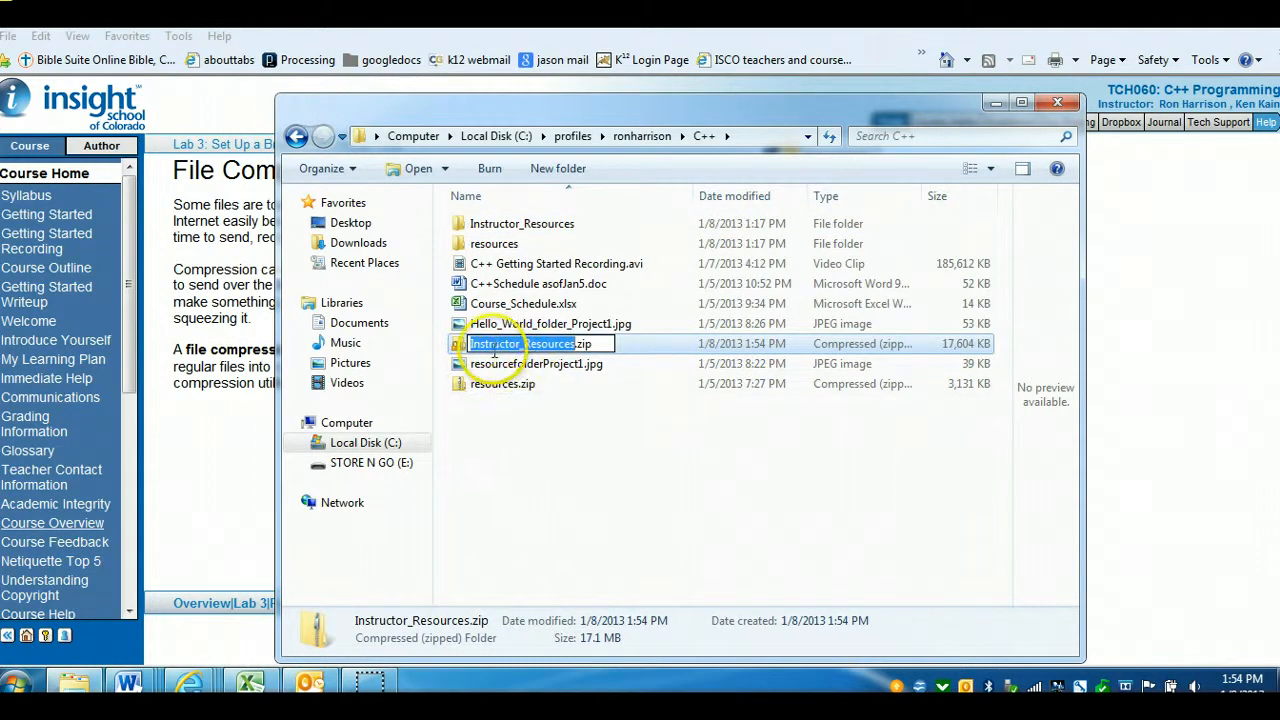
Delete the Instructor_Resources.zip file to the Recycle Bin and confirm
{"action": "left_click", "coordinate": [565, 365]}
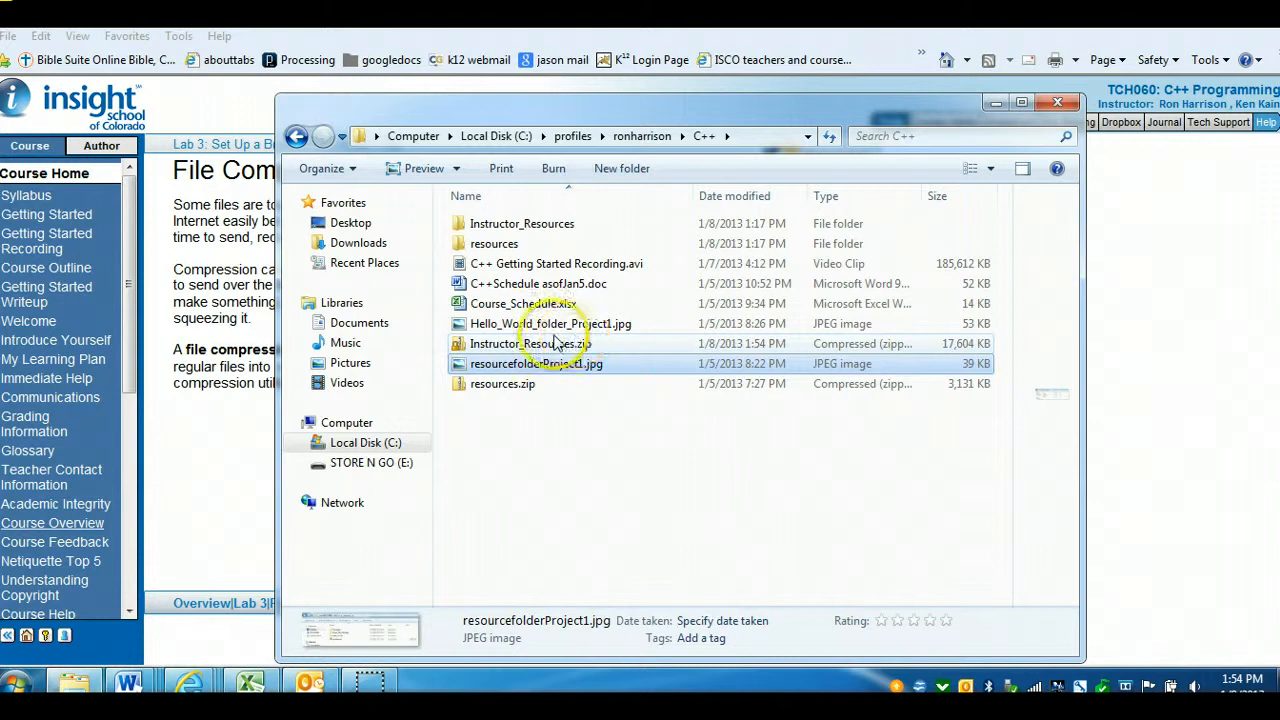
{"action": "left_click", "coordinate": [481, 349]}
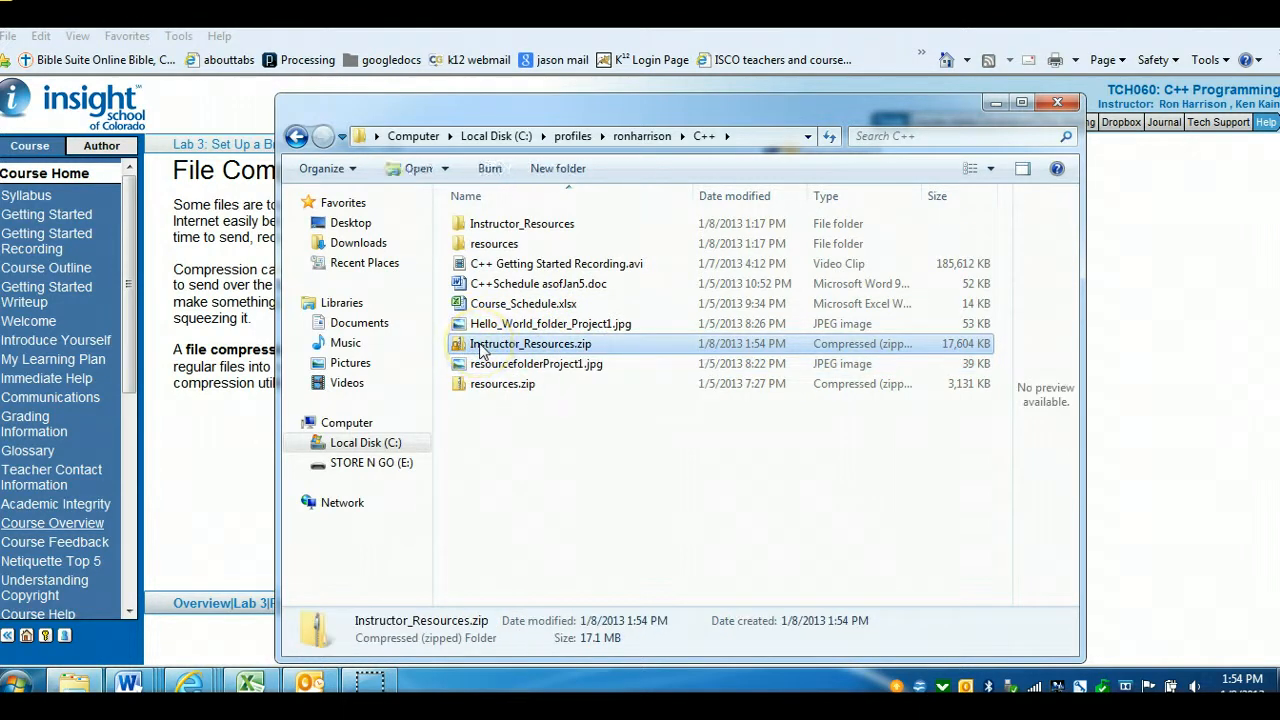
{"action": "key", "text": "Delete"}
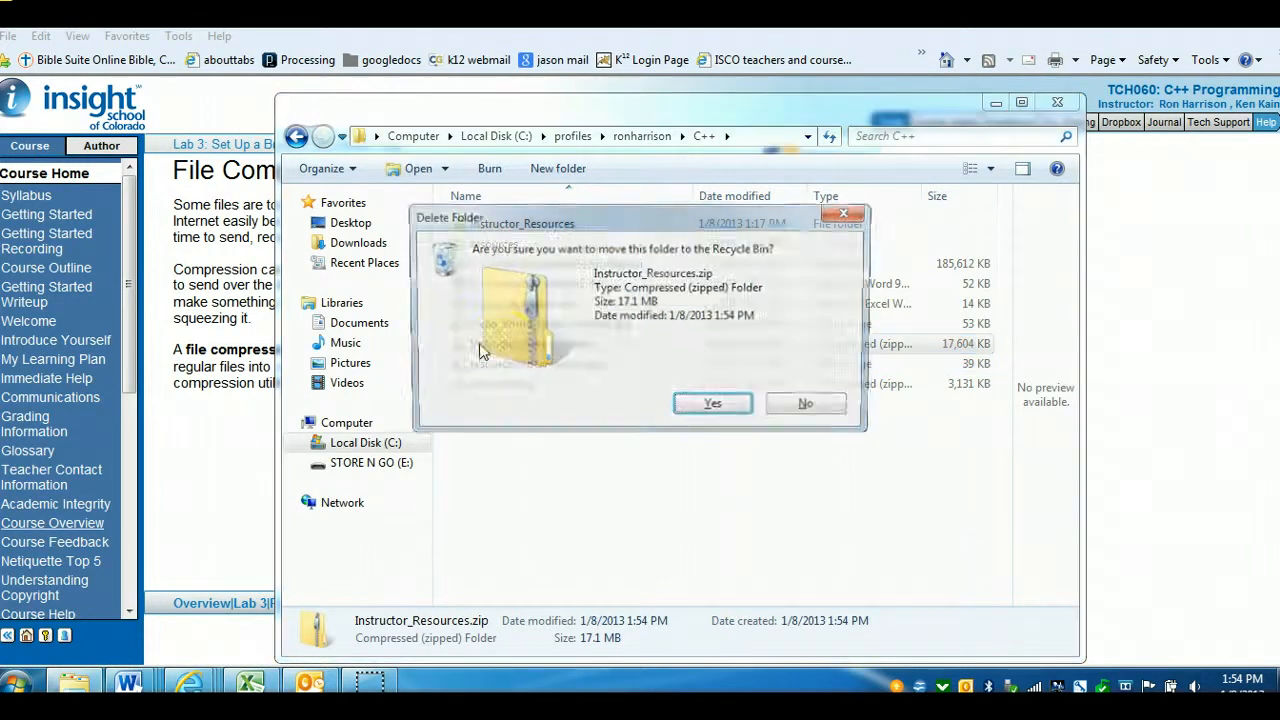
{"action": "left_click", "coordinate": [709, 406]}
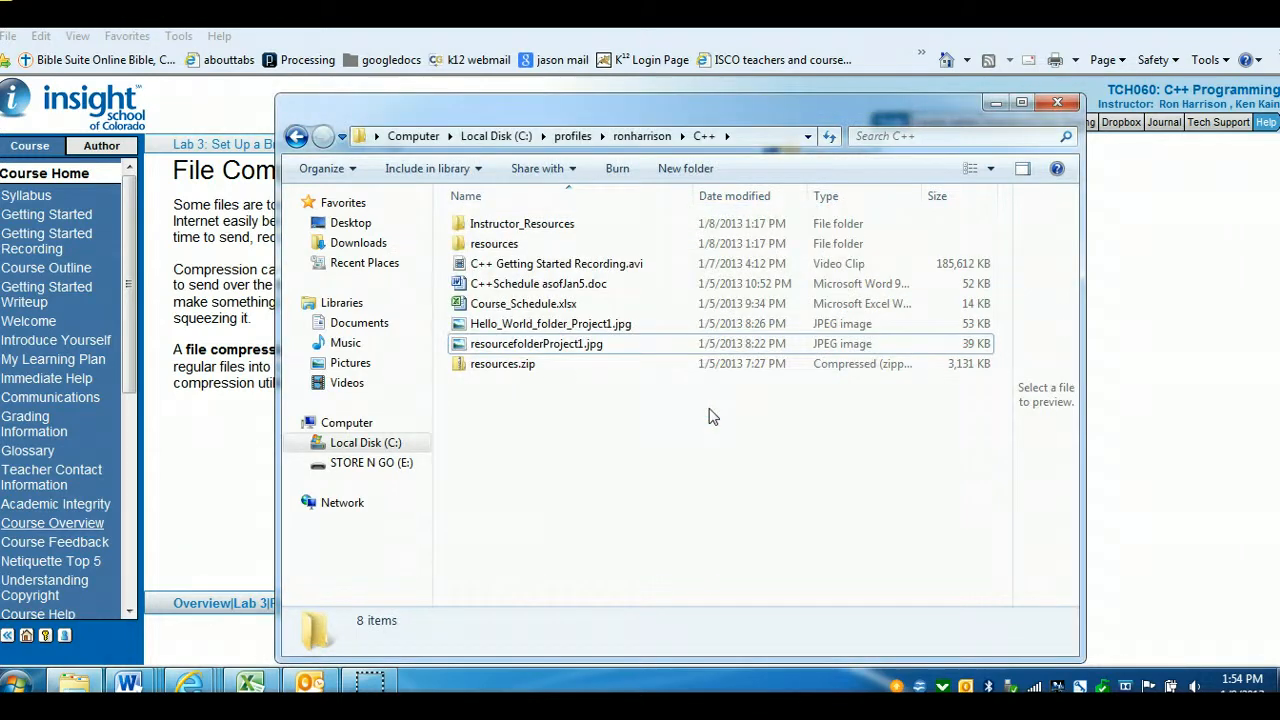
Close the file window and advance the course to Lab 3 page 8, Unzipping Files
{"action": "left_click", "coordinate": [1060, 104]}
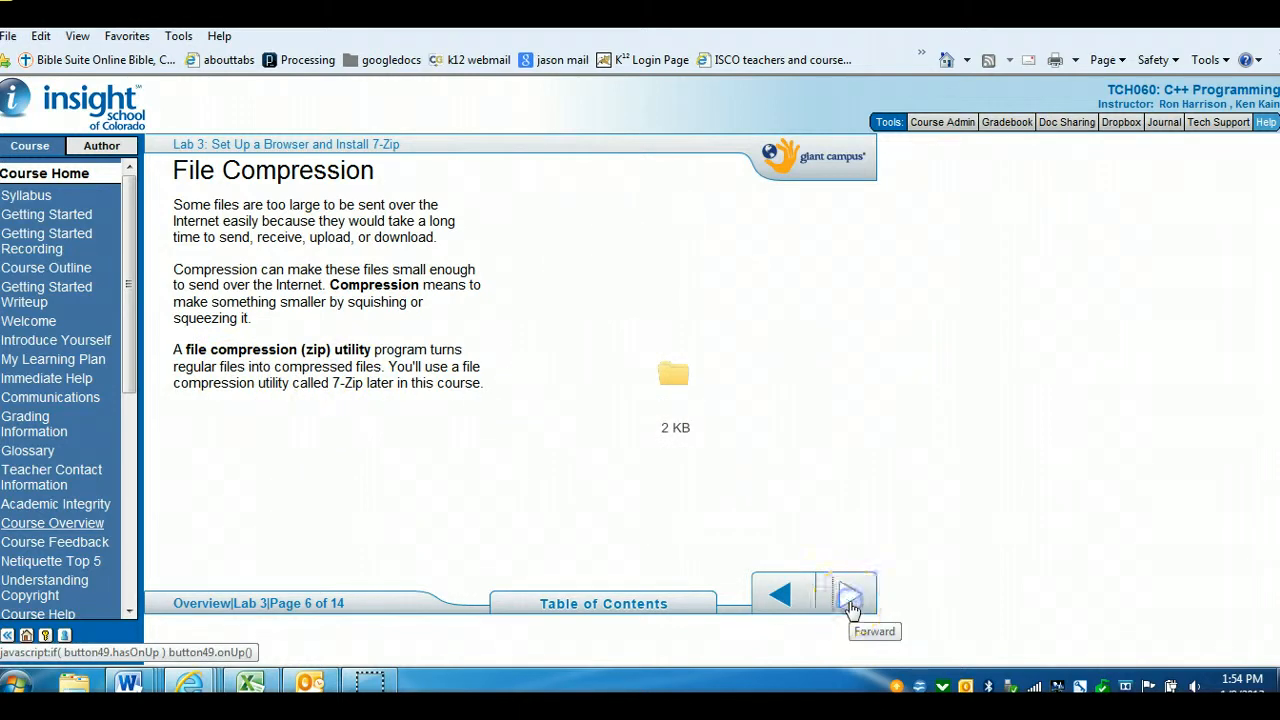
{"action": "left_click", "coordinate": [850, 600]}
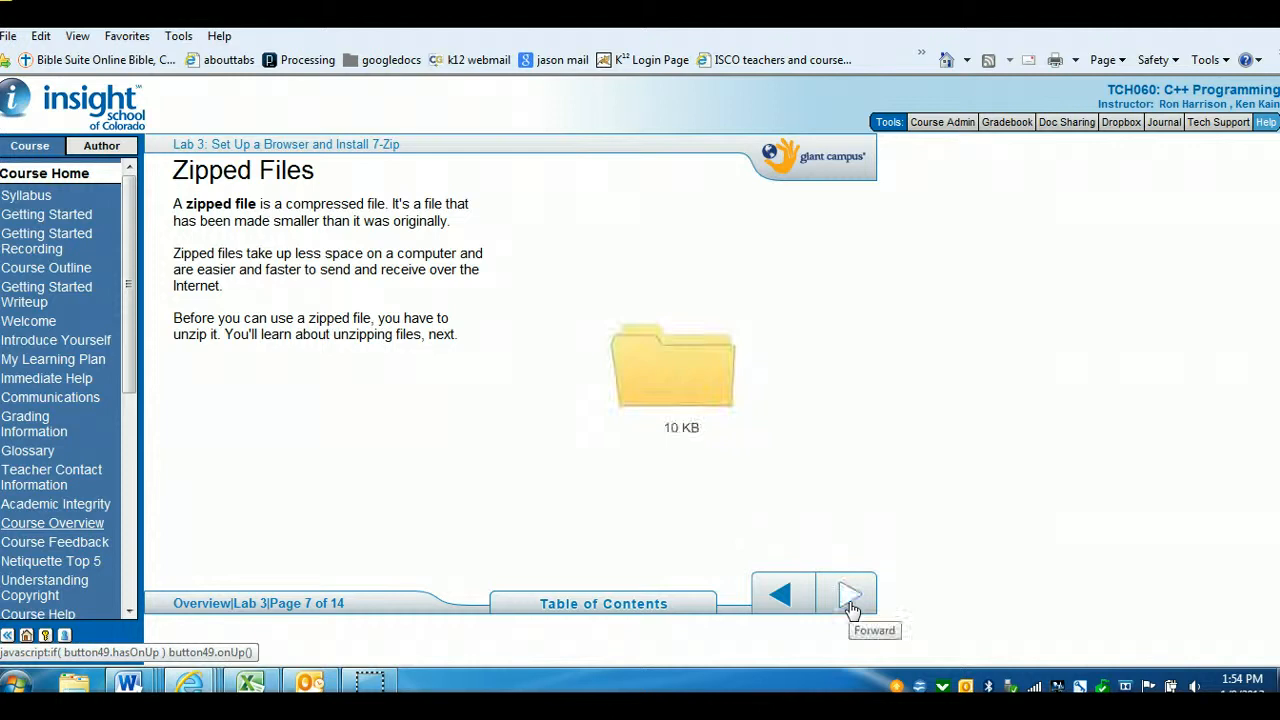
{"action": "left_click", "coordinate": [850, 603]}
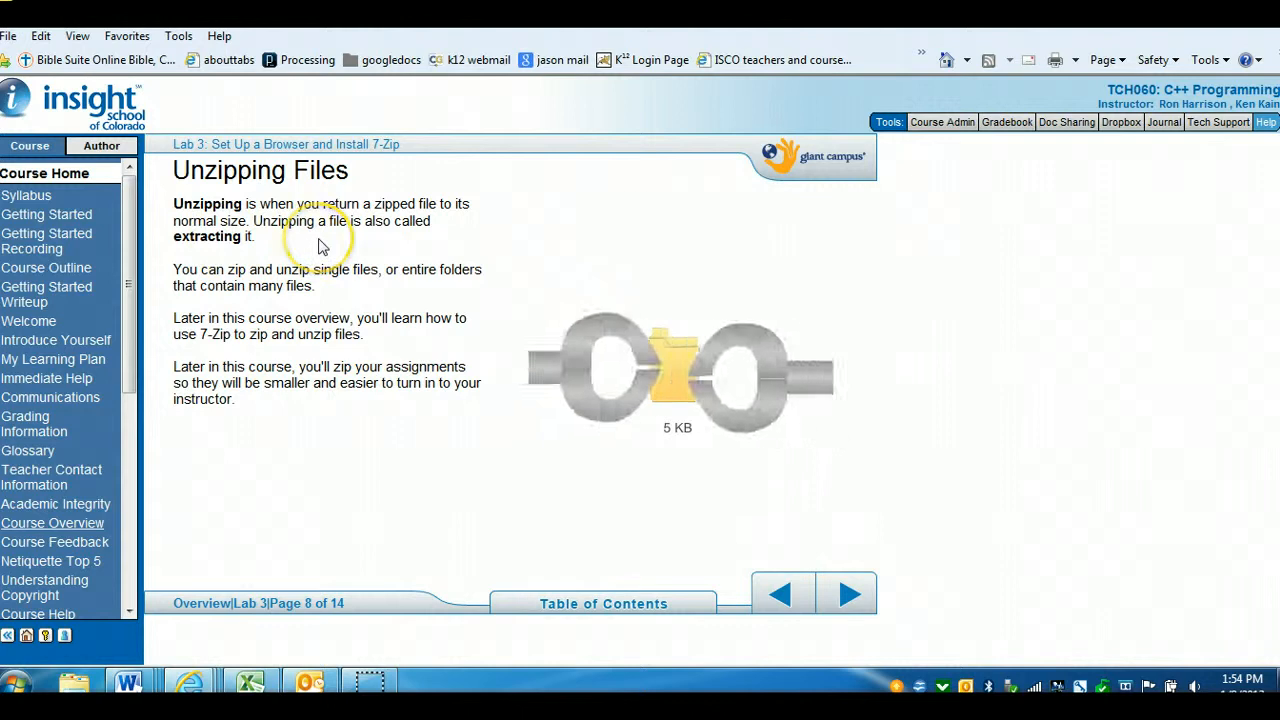
Open Windows Explorer and navigate through Local Disk (C:), profiles and ronharrison into the C++ folder
{"action": "left_click", "coordinate": [73, 683]}
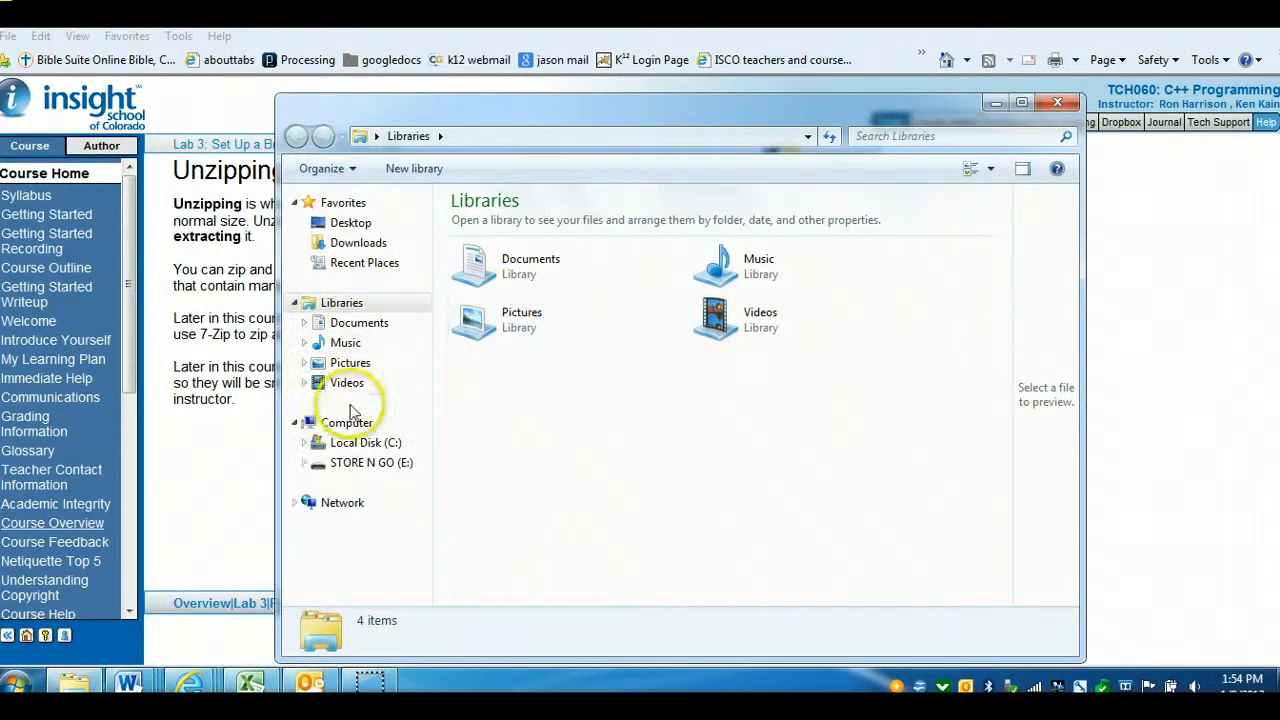
{"action": "left_click", "coordinate": [370, 445]}
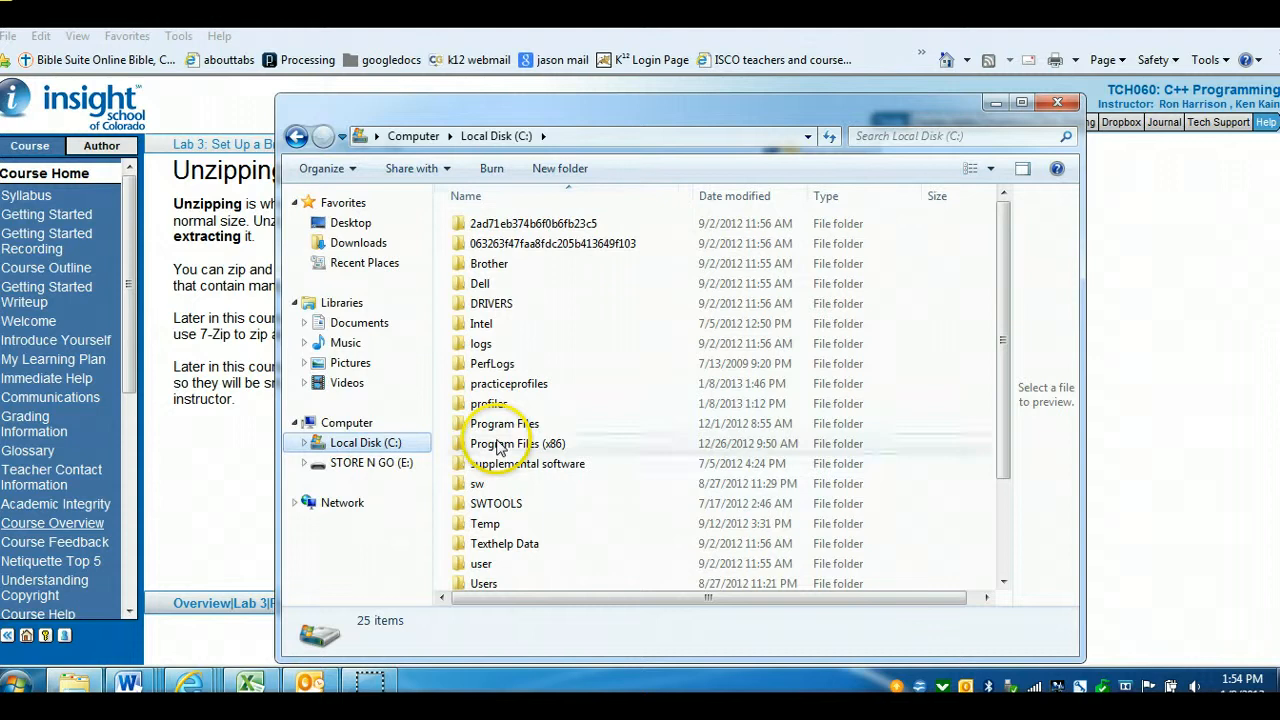
{"action": "double_click", "coordinate": [493, 405]}
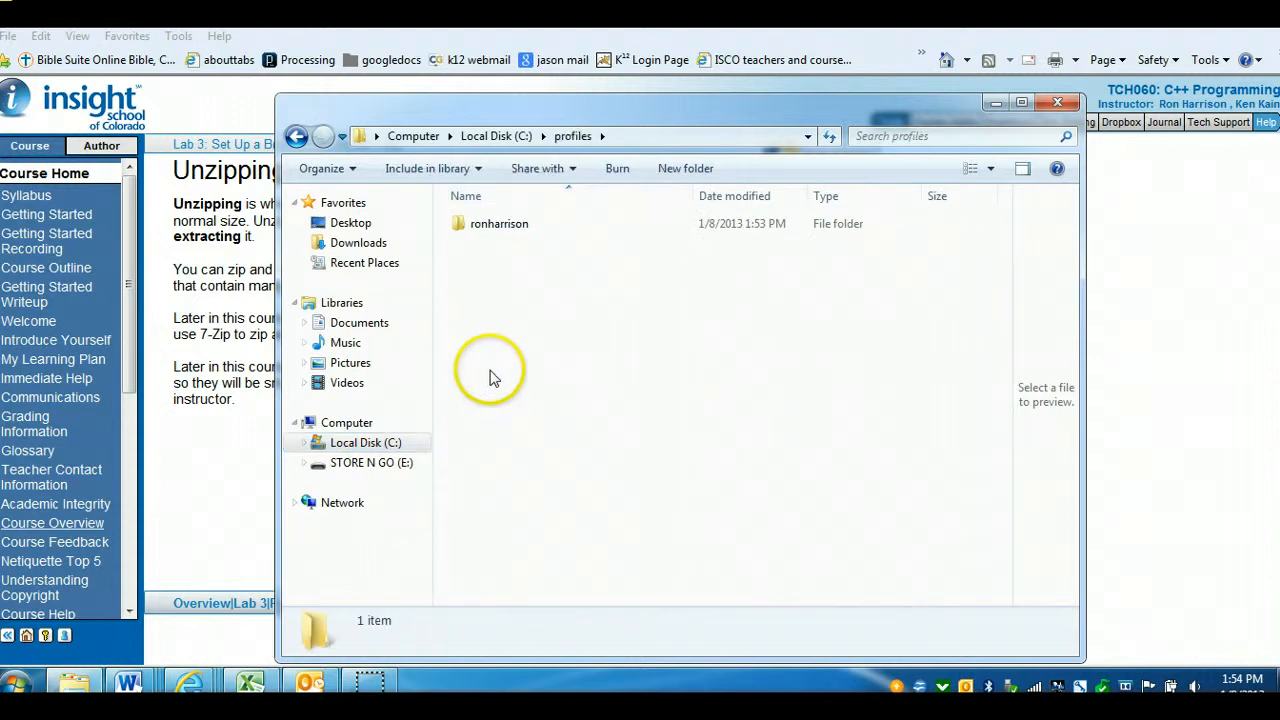
{"action": "double_click", "coordinate": [485, 225]}
{"action": "left_click", "coordinate": [483, 230]}
{"action": "double_click", "coordinate": [483, 228]}
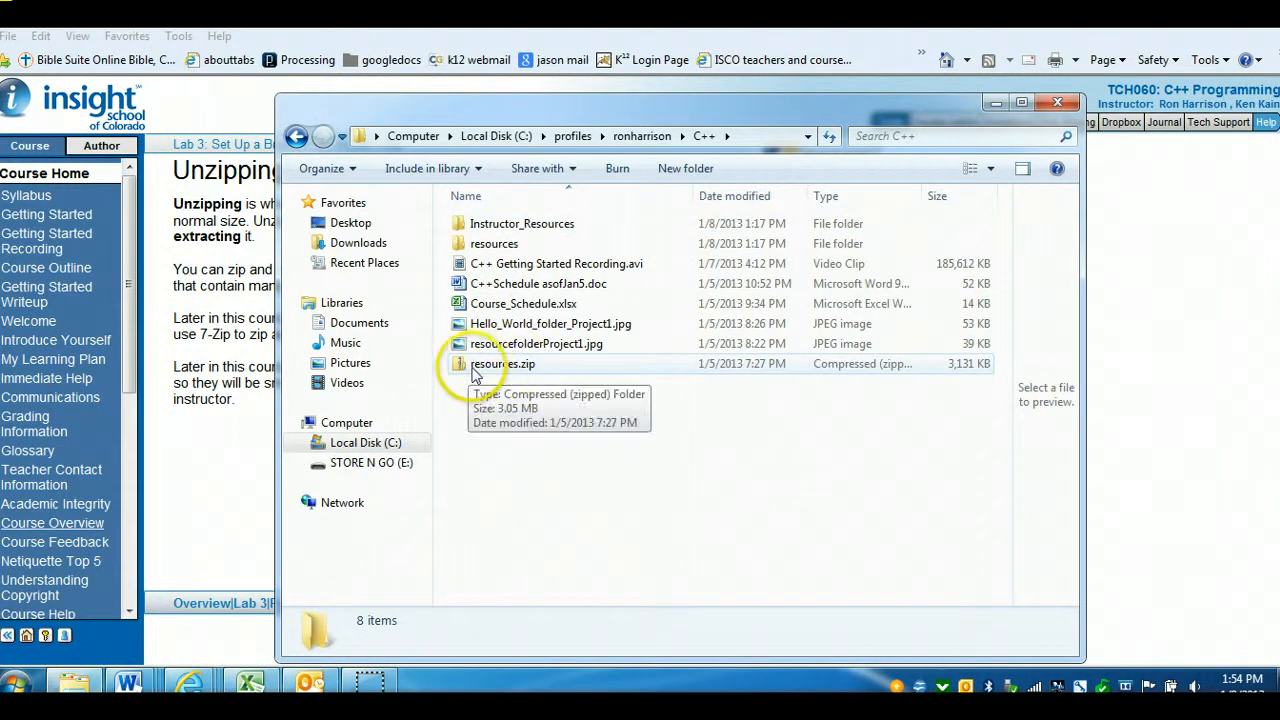
Try to extract all files from resources.zip
{"action": "left_click", "coordinate": [480, 372]}
{"action": "right_click", "coordinate": [480, 372]}
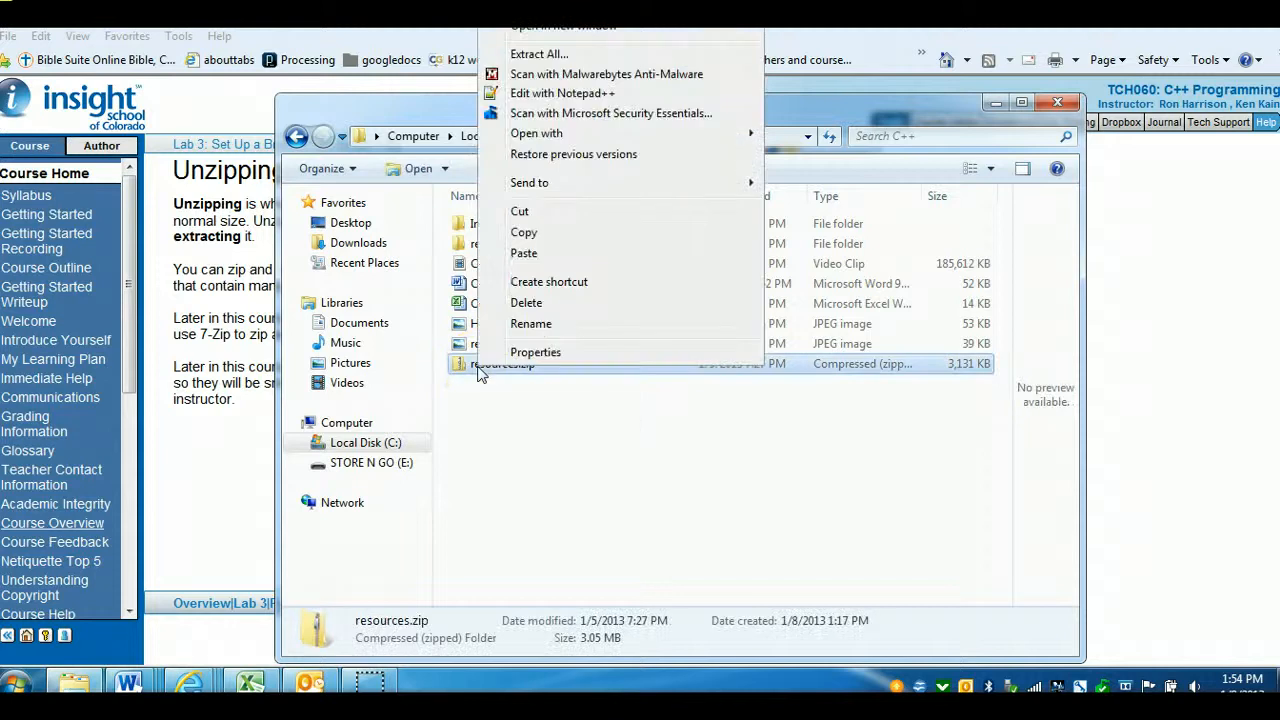
{"action": "left_click", "coordinate": [553, 60]}
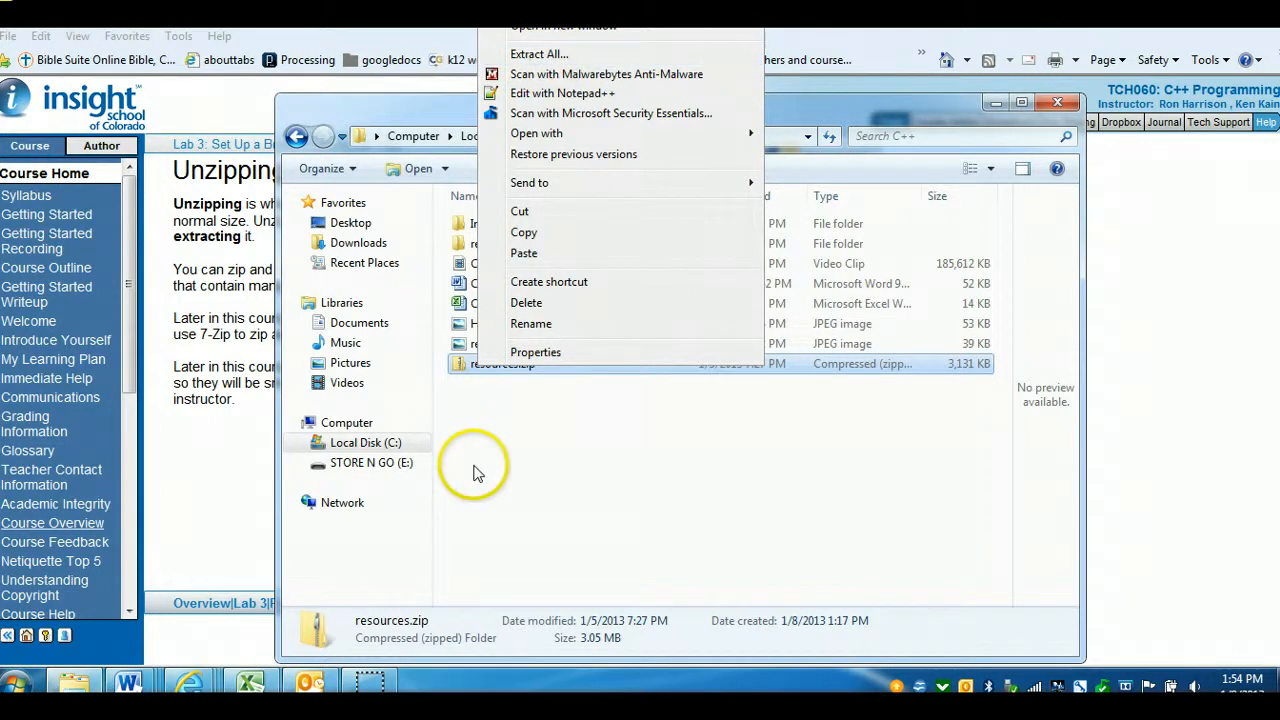
{"action": "left_click", "coordinate": [471, 418]}
Open resources.zip to view its contents, then go back to the C++ folder
{"action": "double_click", "coordinate": [476, 366]}
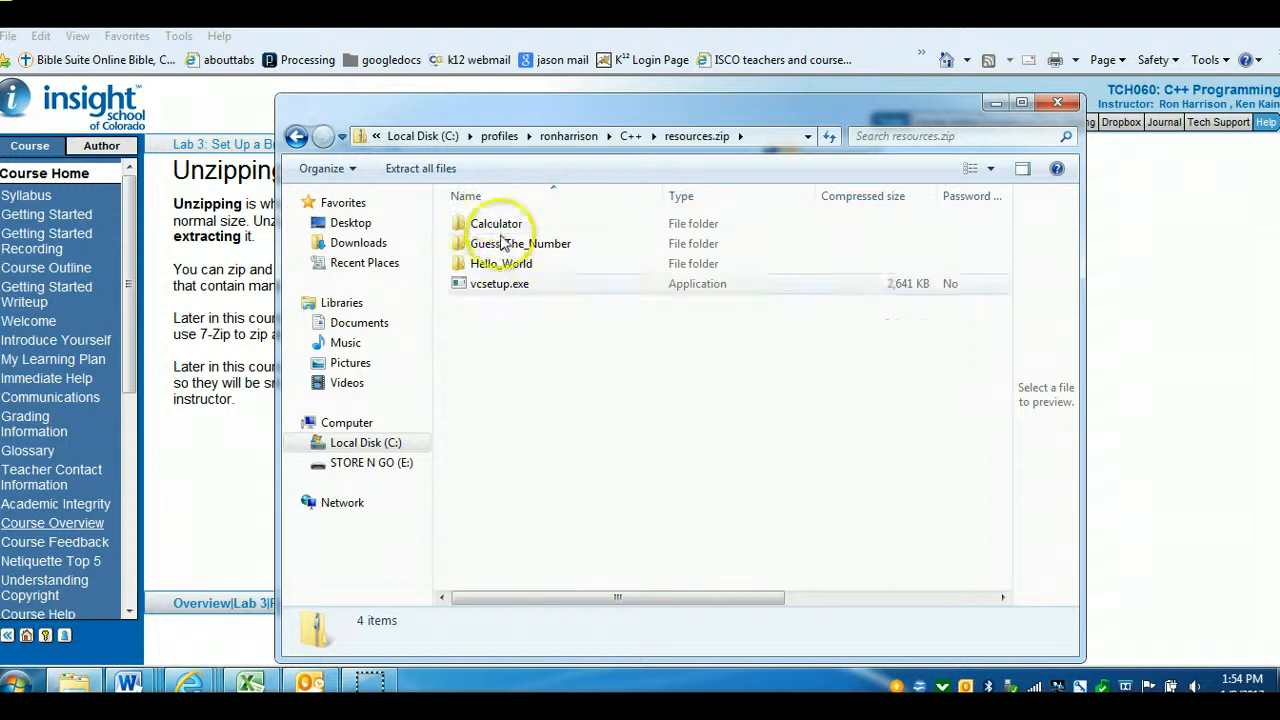
{"action": "left_click", "coordinate": [297, 138]}
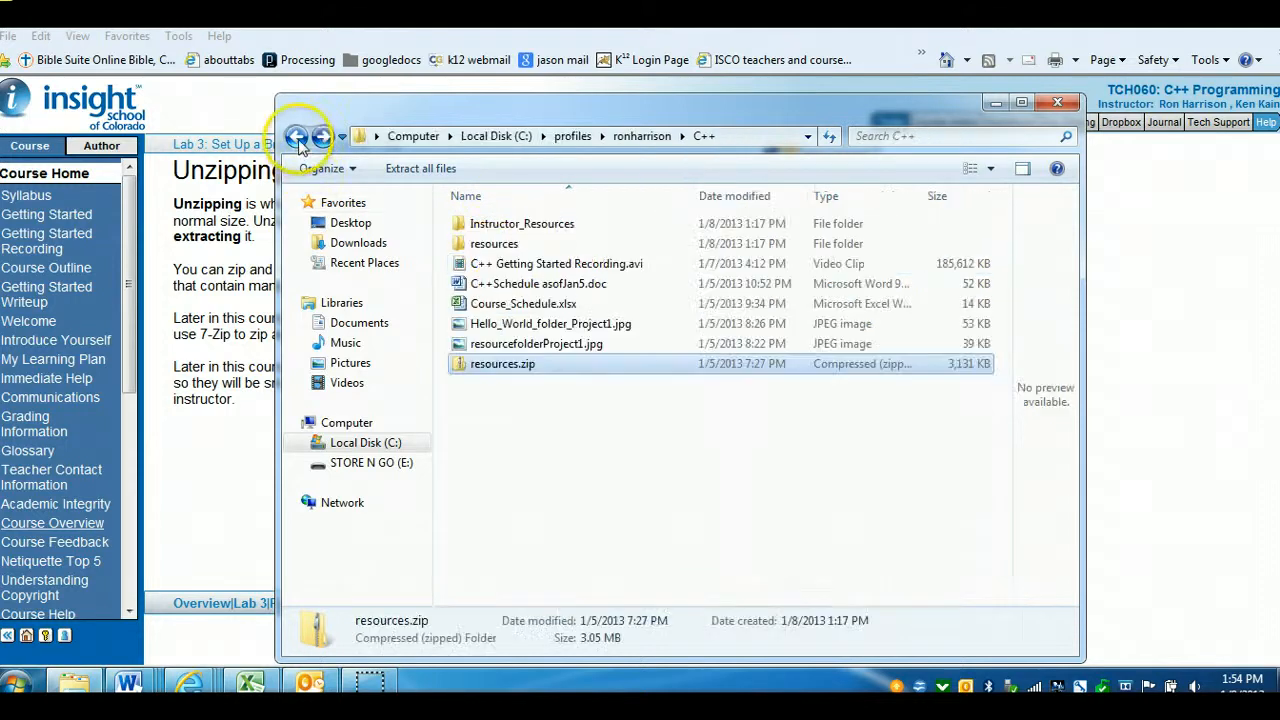
Close the Windows Explorer window
{"action": "right_click", "coordinate": [497, 372]}
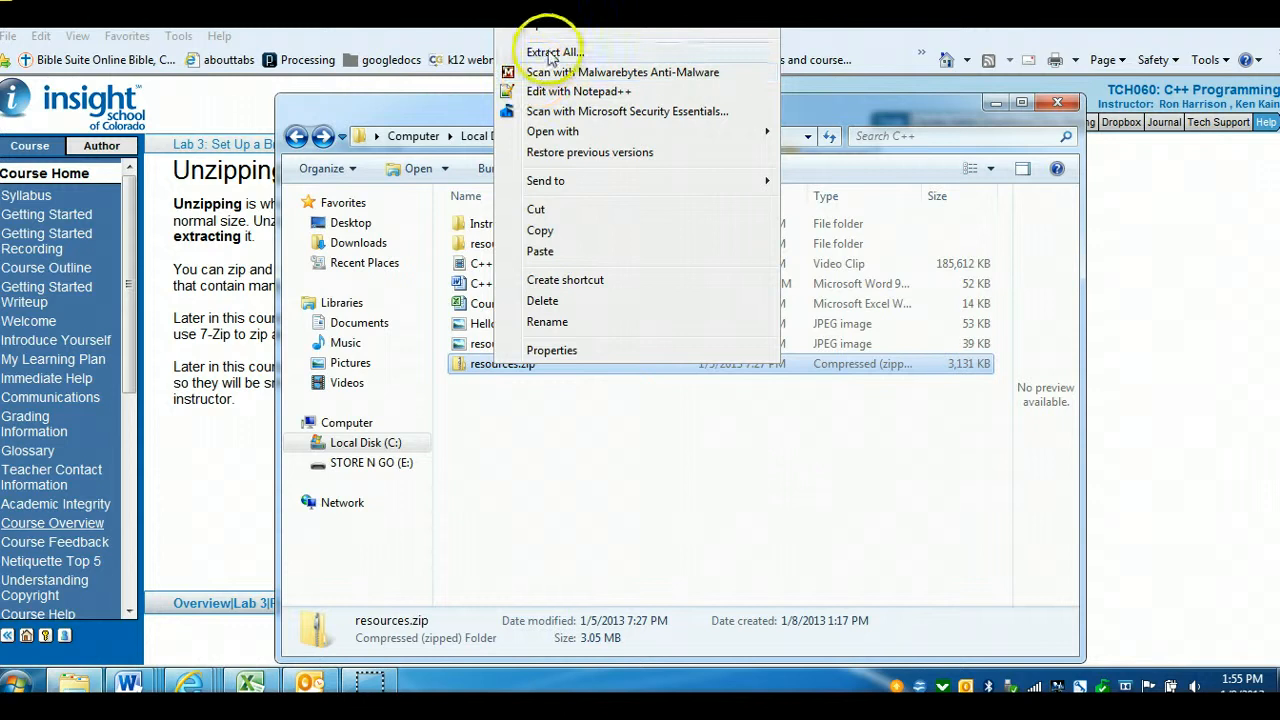
{"action": "left_click", "coordinate": [543, 534]}
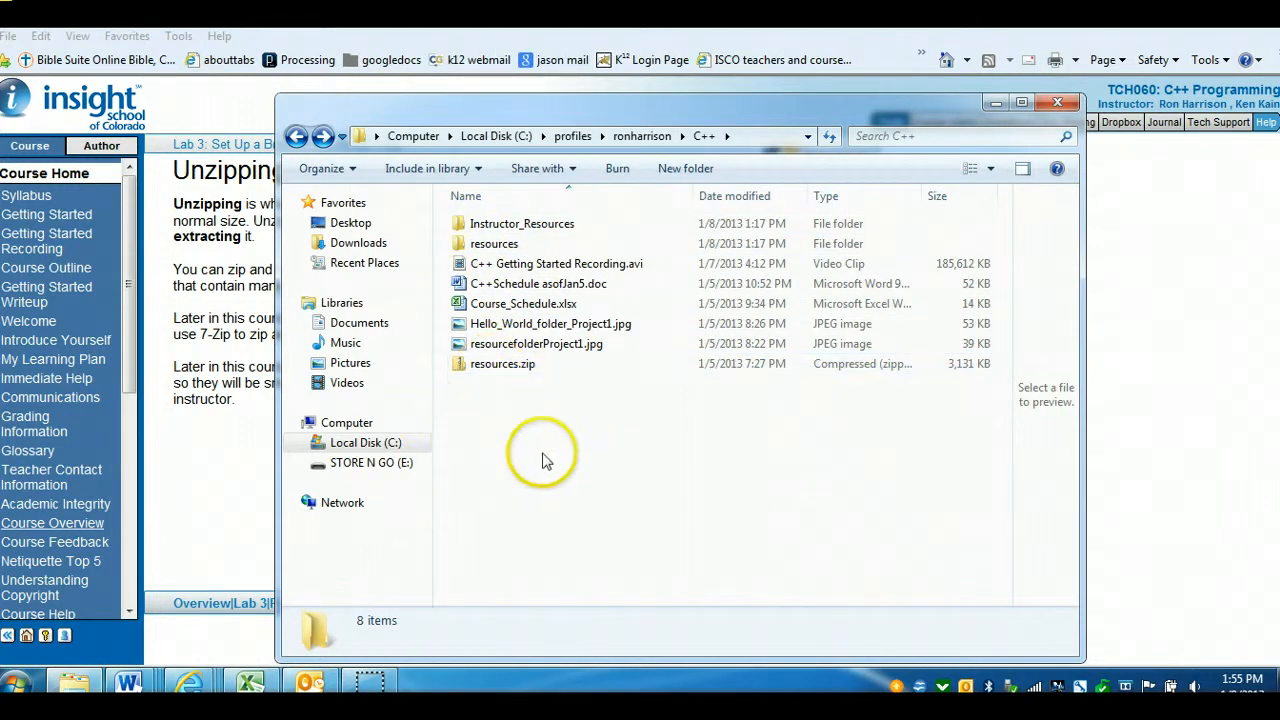
{"action": "left_click", "coordinate": [1057, 102]}
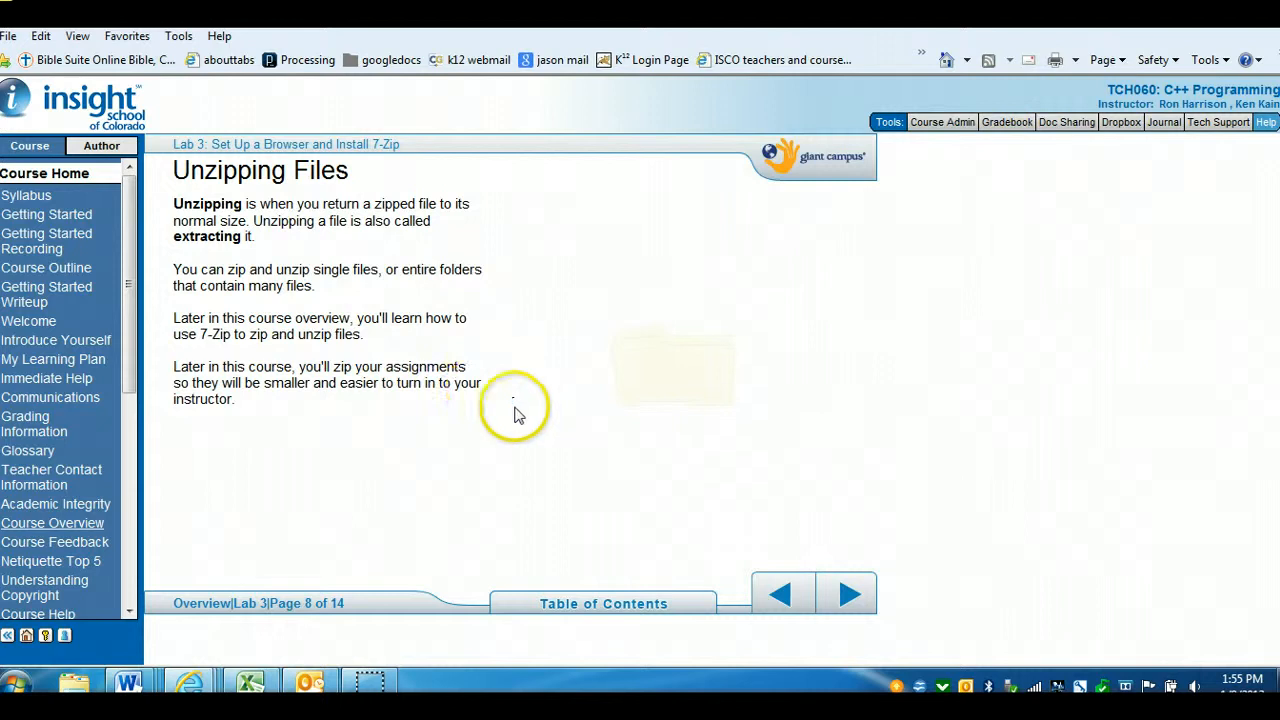
Advance through the remaining Lab 3 pages to page 14, Summary
{"action": "left_click", "coordinate": [849, 597]}
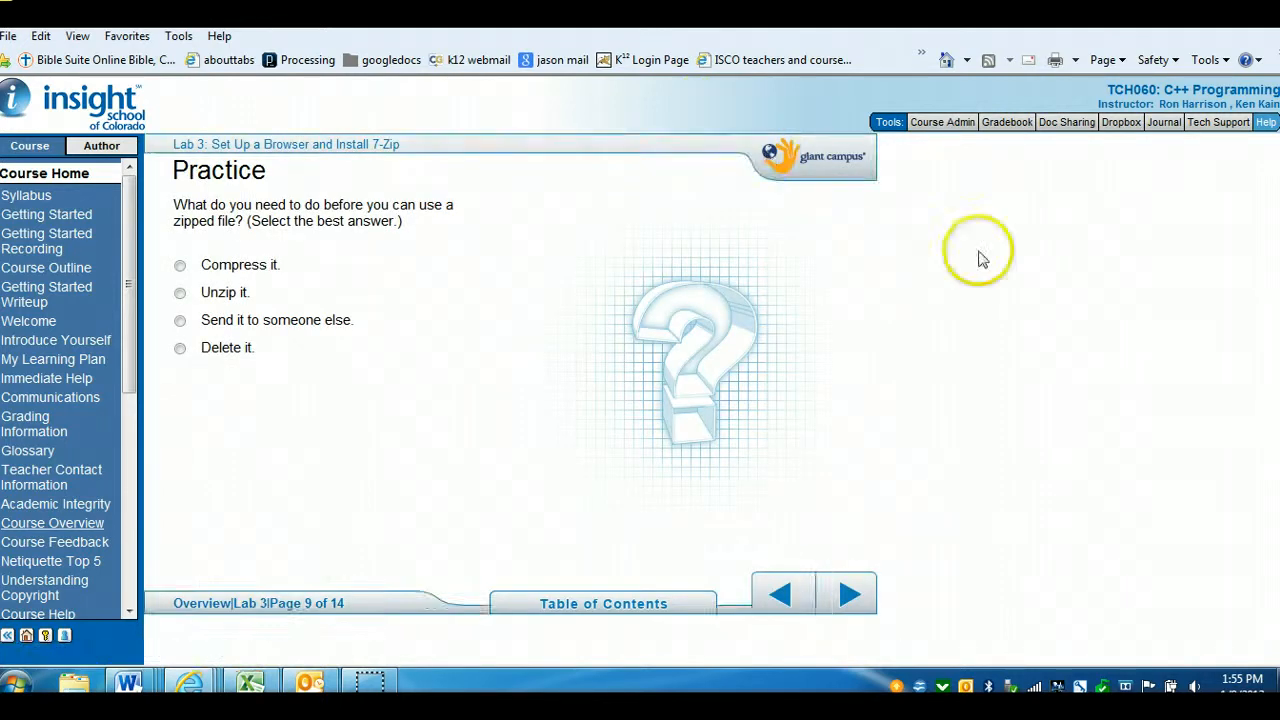
{"action": "left_click", "coordinate": [846, 598]}
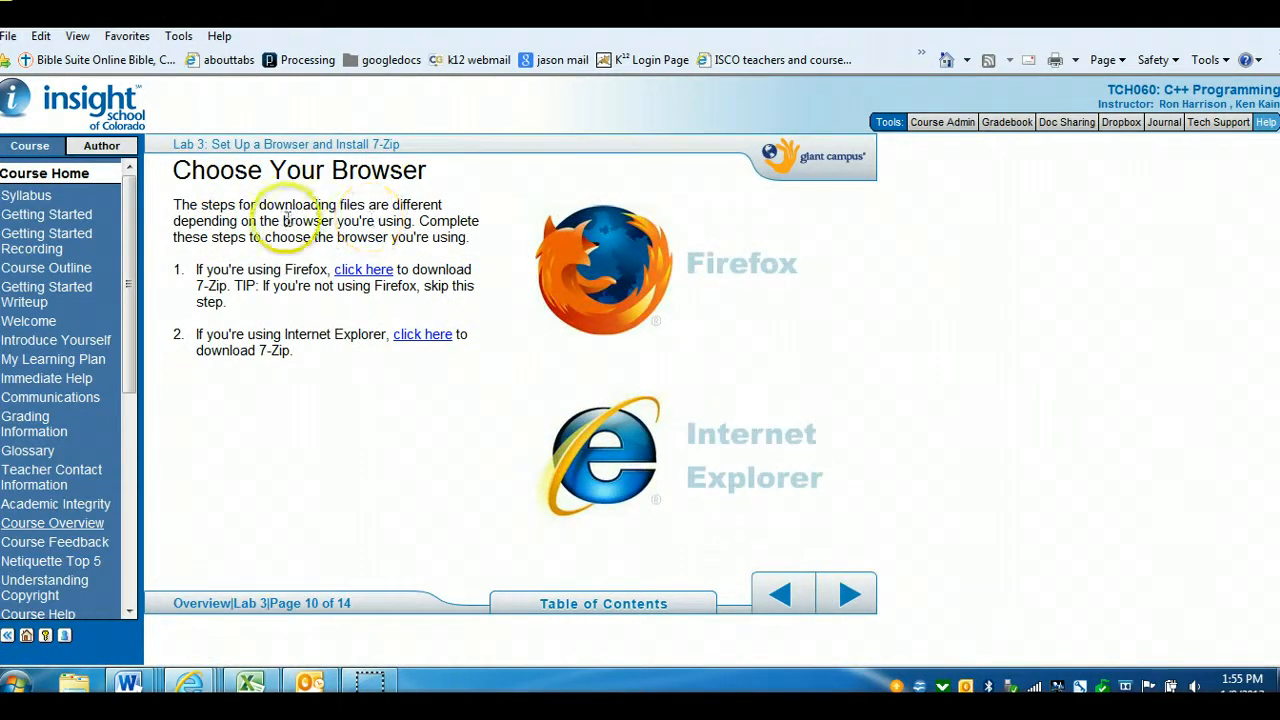
{"action": "left_click", "coordinate": [849, 607]}
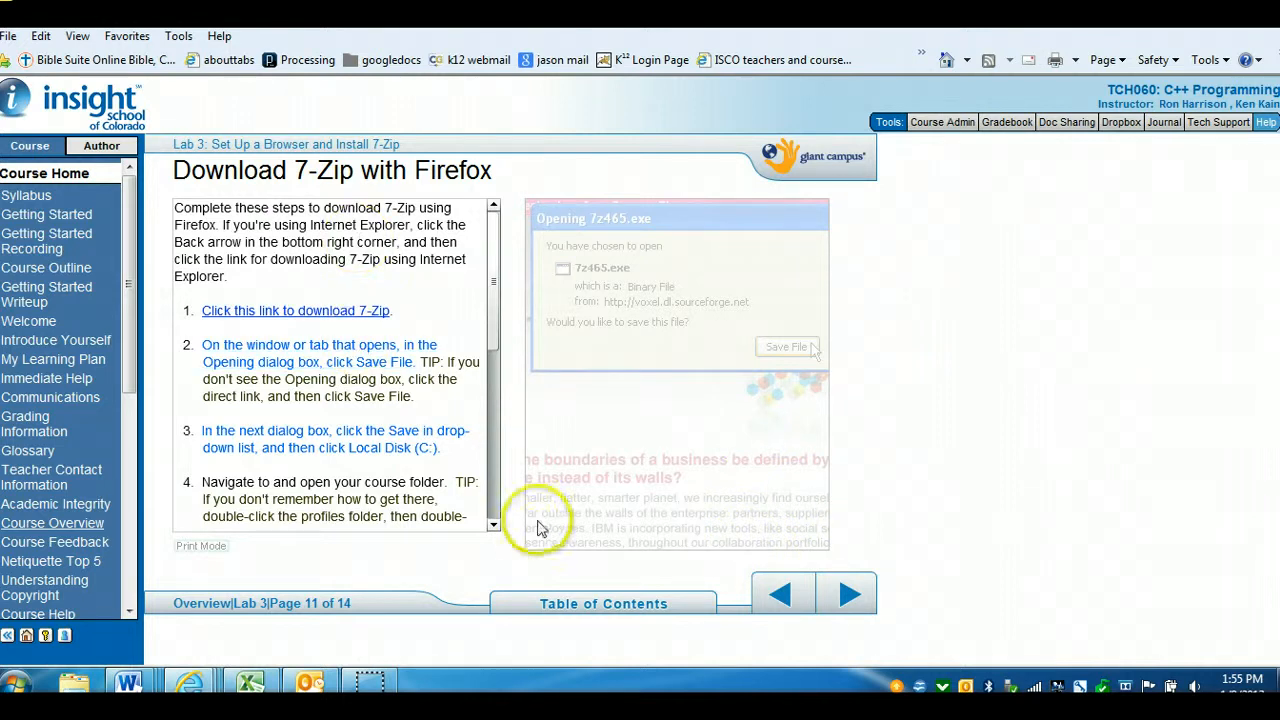
{"action": "left_click", "coordinate": [852, 600]}
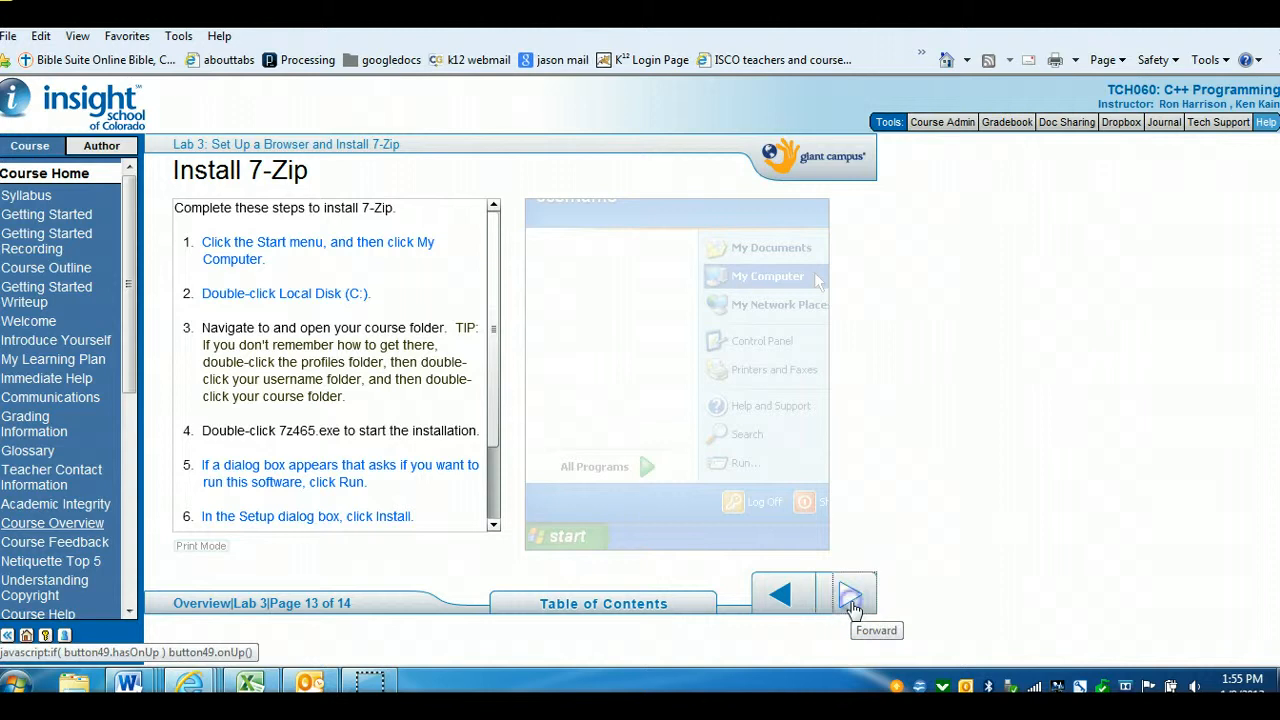
{"action": "left_click", "coordinate": [852, 605]}
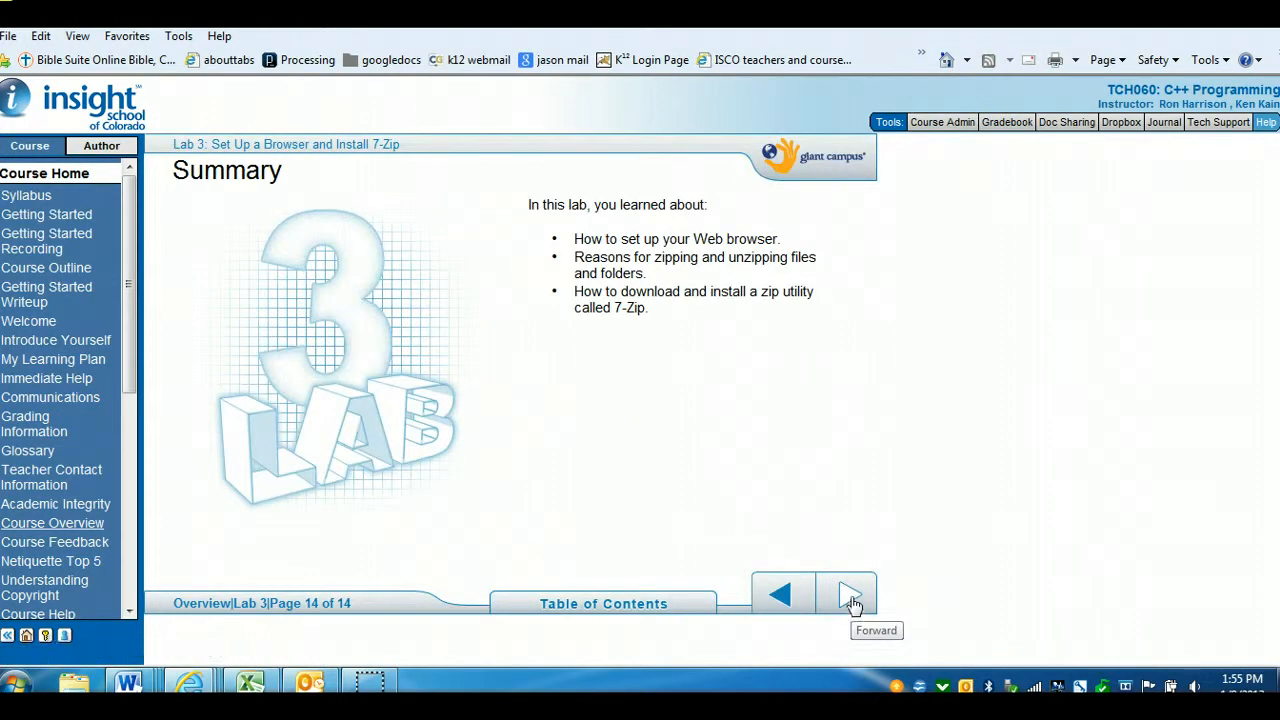
Advance to Lab 4 and open the Internet Explorer instructions for downloading the course resources
{"action": "left_click", "coordinate": [852, 605]}
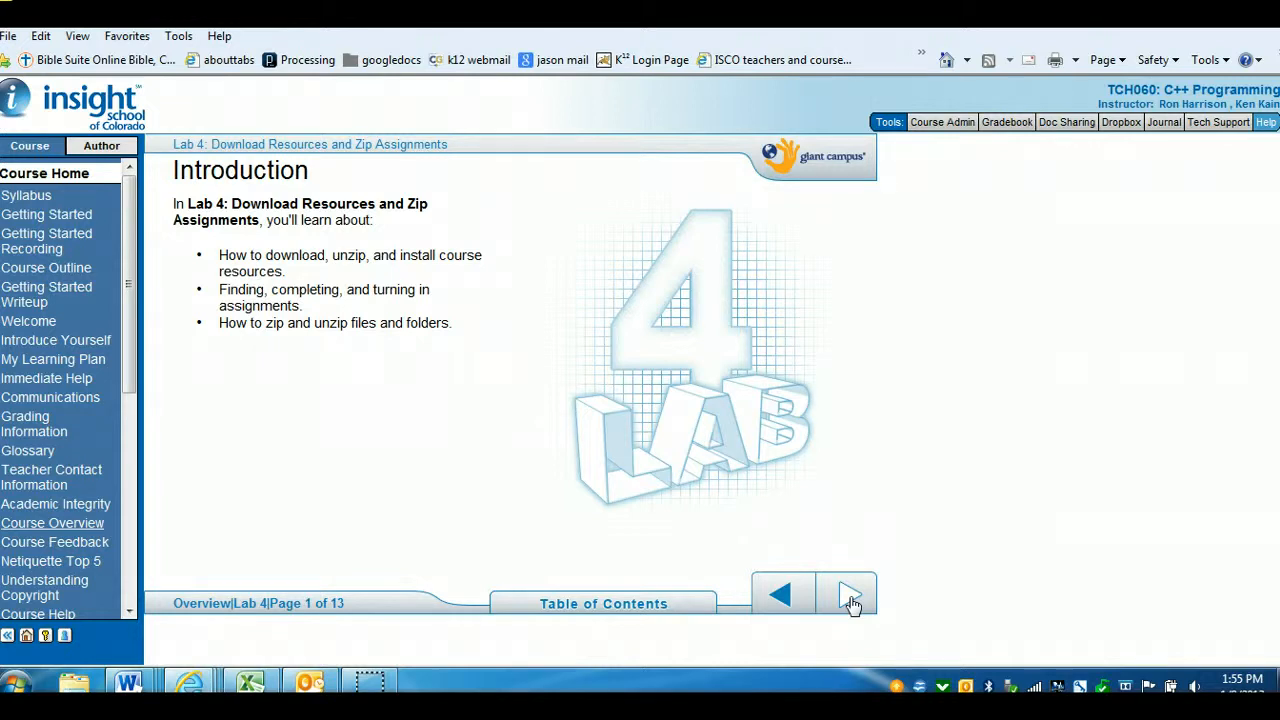
{"action": "left_click", "coordinate": [851, 598]}
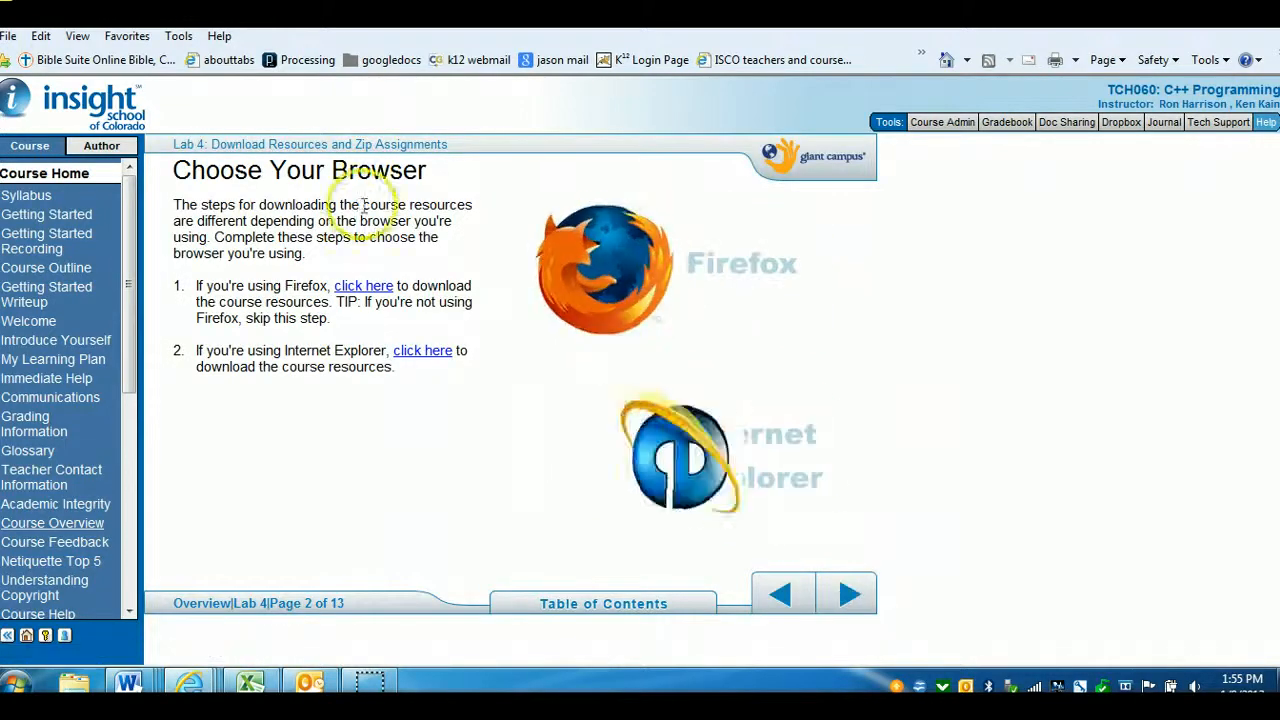
{"action": "left_click", "coordinate": [421, 352]}
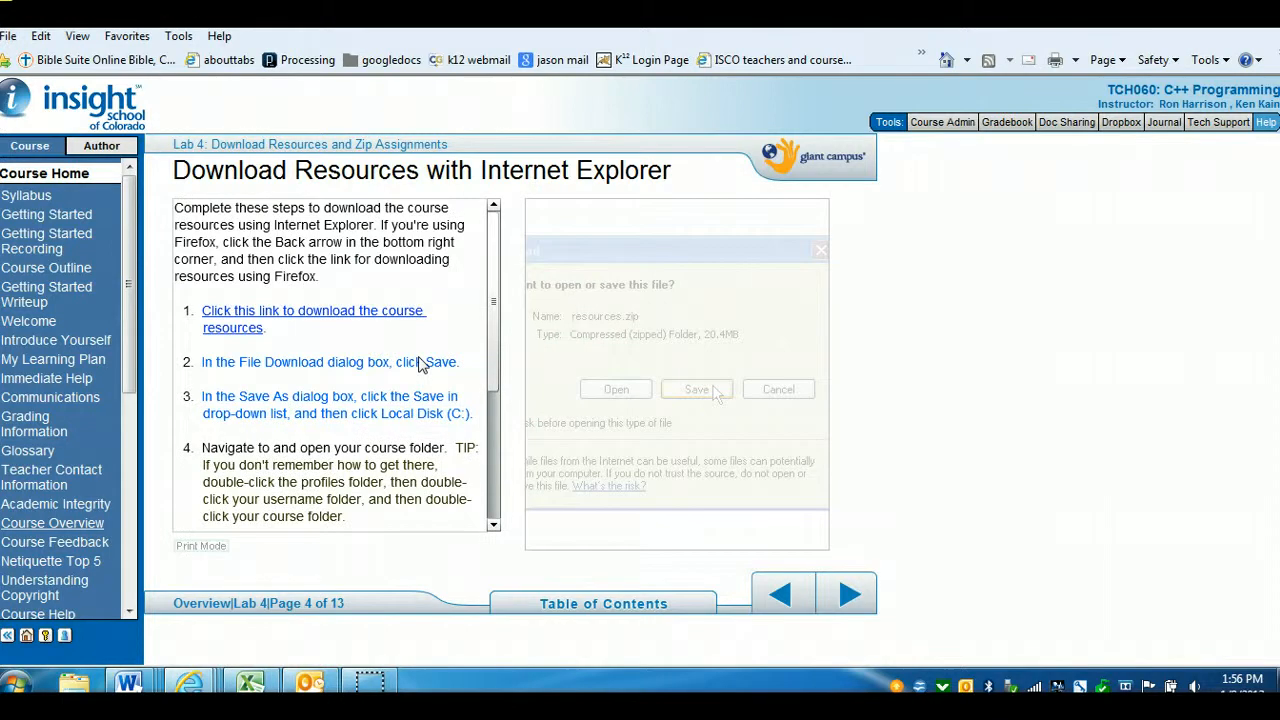
Try to save resources.zip into the C++ folder inside the user's folder under practiceprofiles on Local Disk (C:)
{"action": "left_click", "coordinate": [337, 314]}
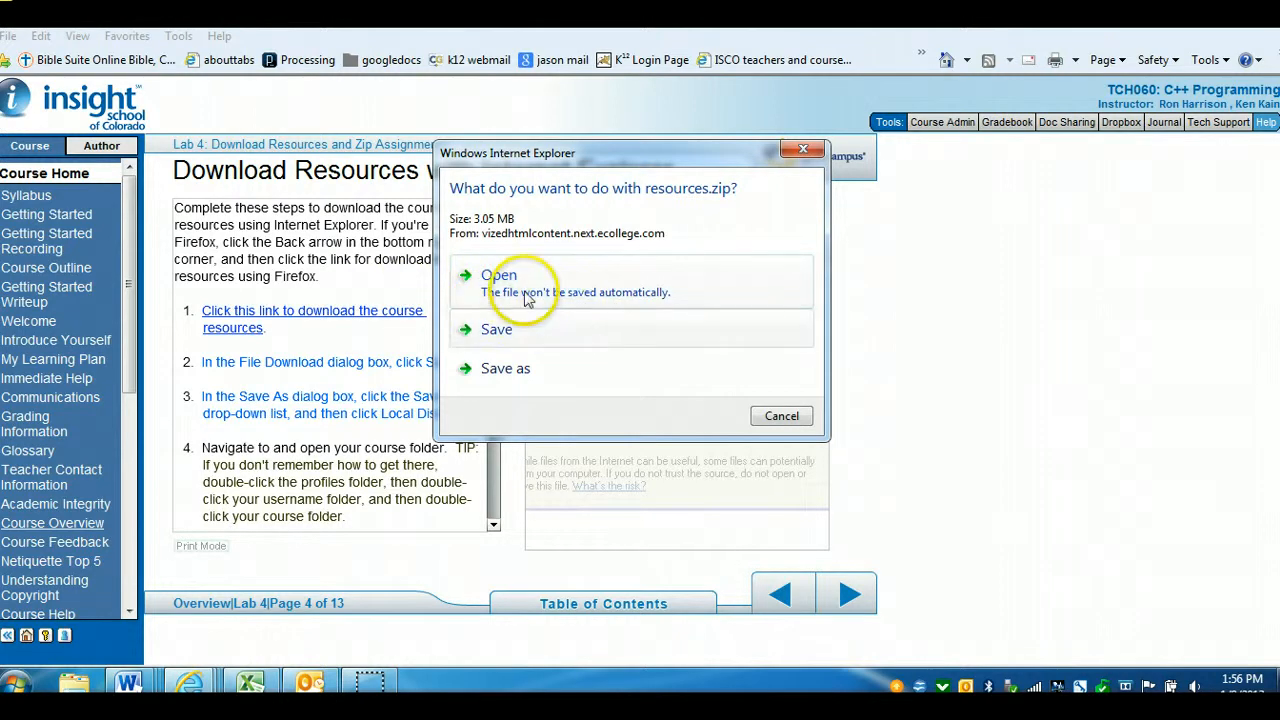
{"action": "left_click", "coordinate": [505, 369]}
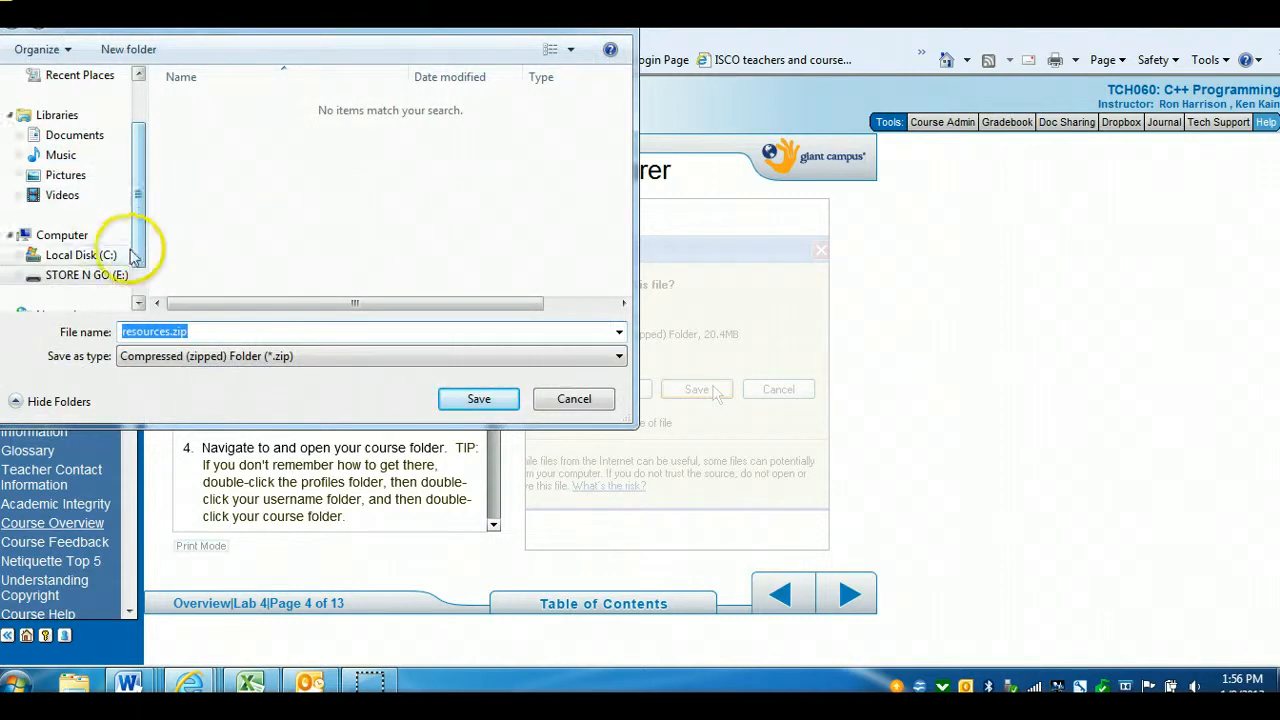
{"action": "left_click", "coordinate": [90, 256]}
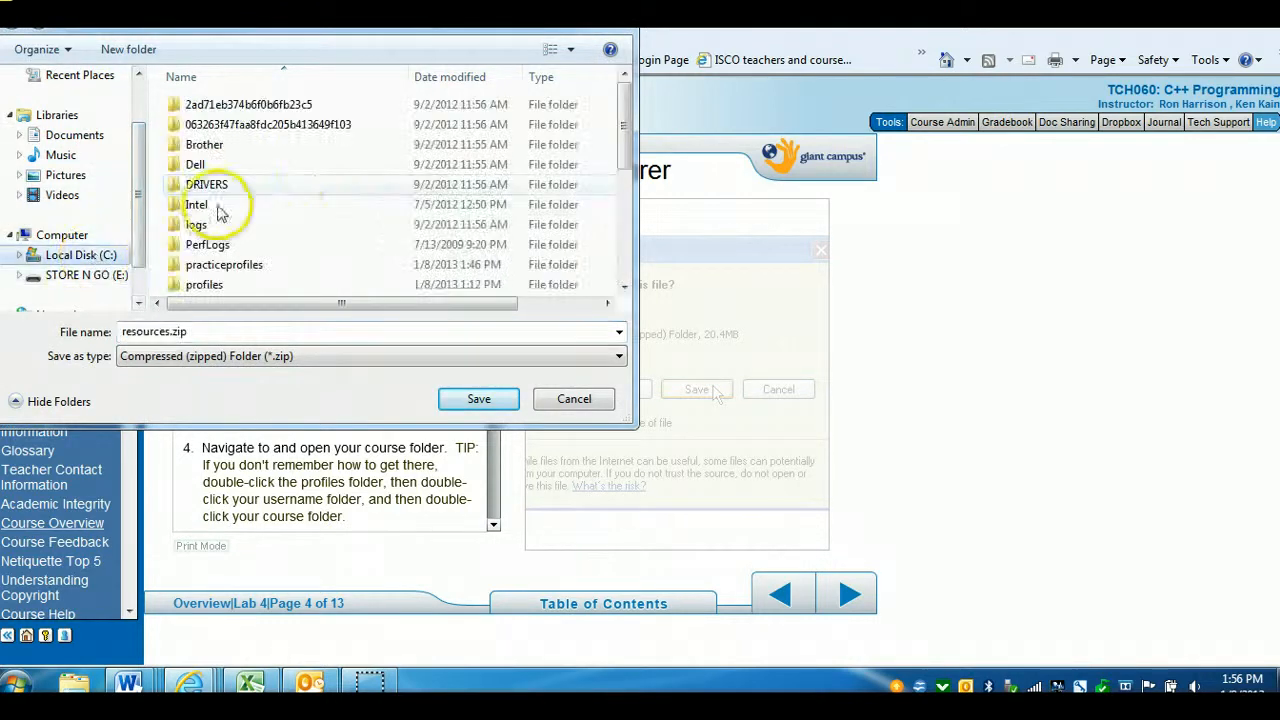
{"action": "left_click_drag", "start_coordinate": [627, 140], "coordinate": [627, 195]}
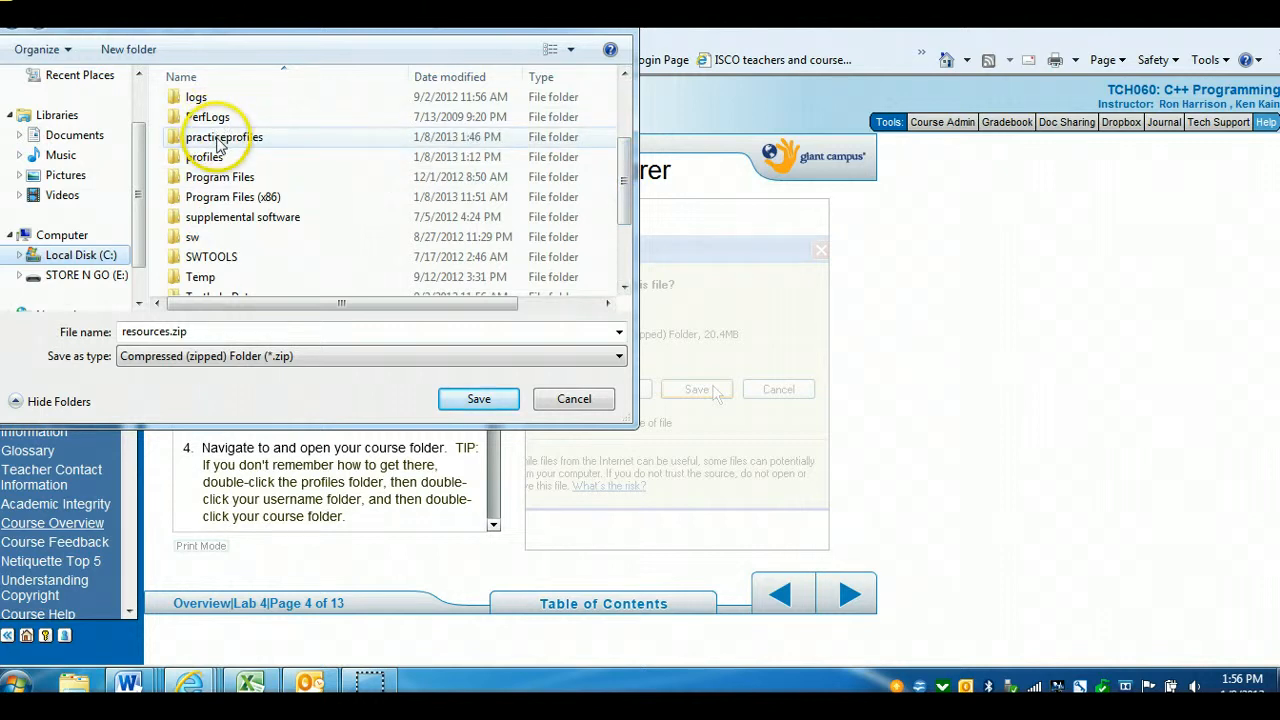
{"action": "double_click", "coordinate": [212, 152]}
{"action": "double_click", "coordinate": [209, 108]}
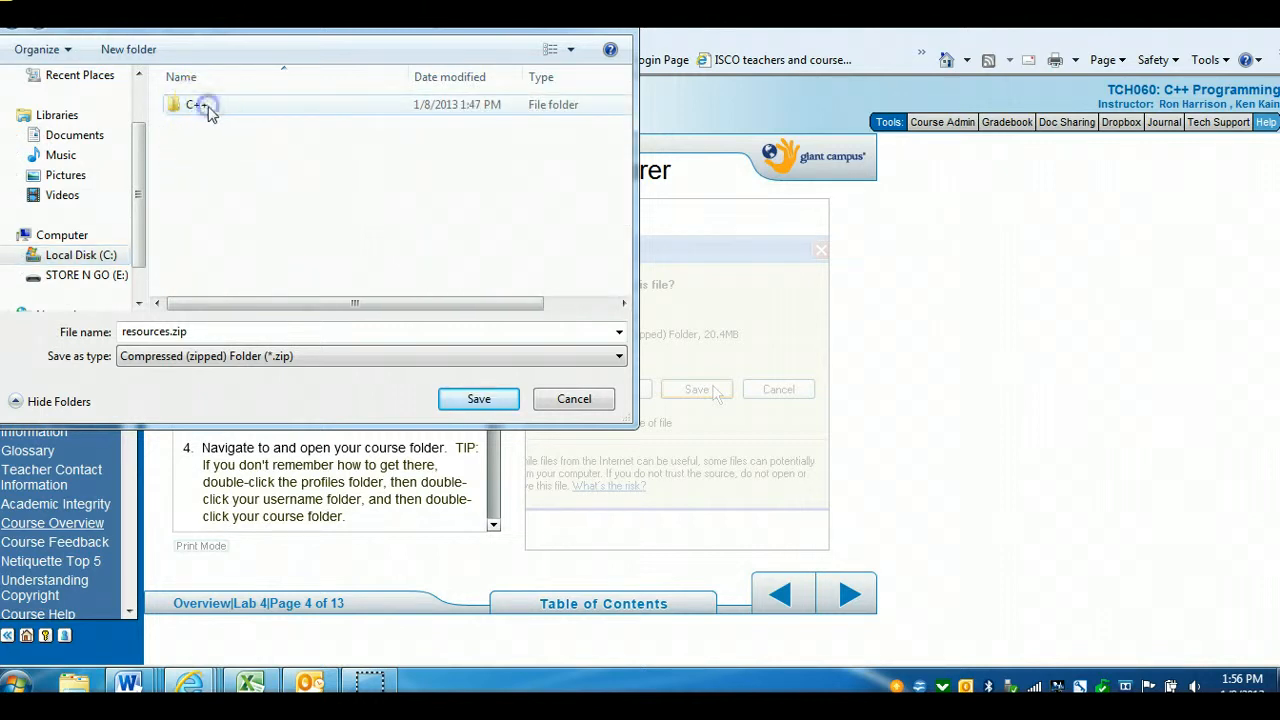
{"action": "double_click", "coordinate": [210, 108]}
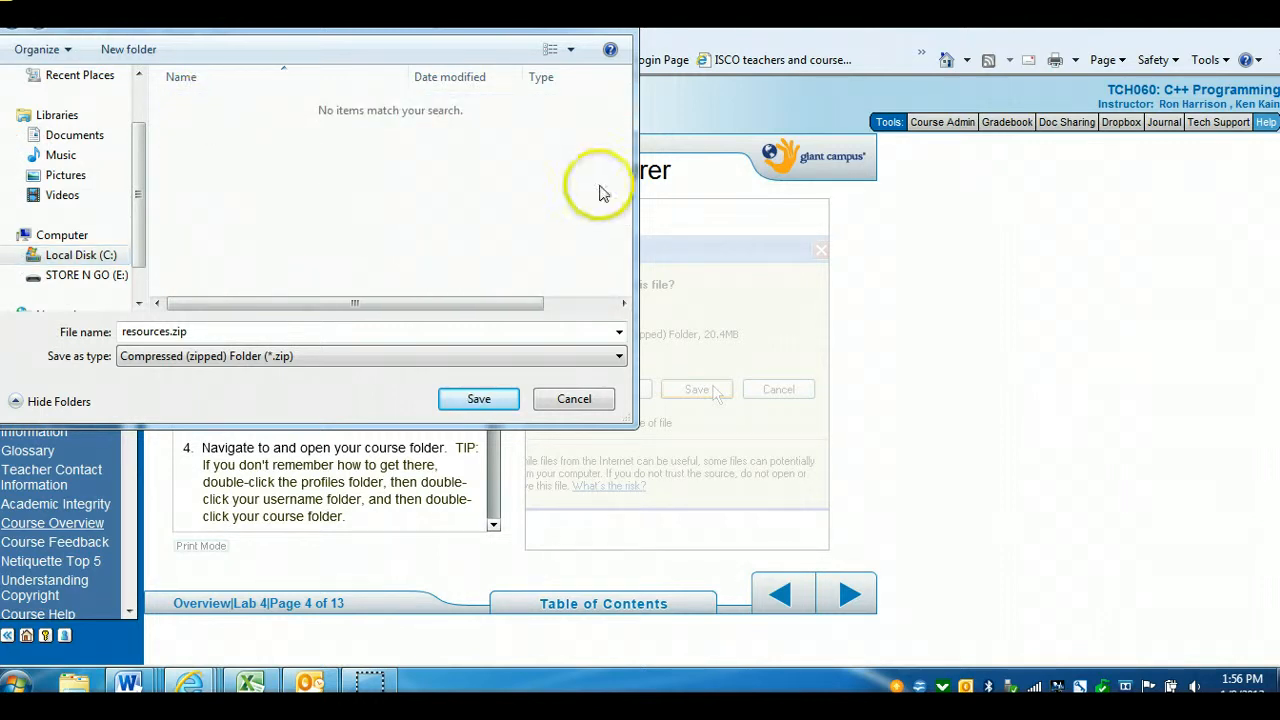
{"action": "left_click_drag", "start_coordinate": [506, 2], "coordinate": [729, 162]}
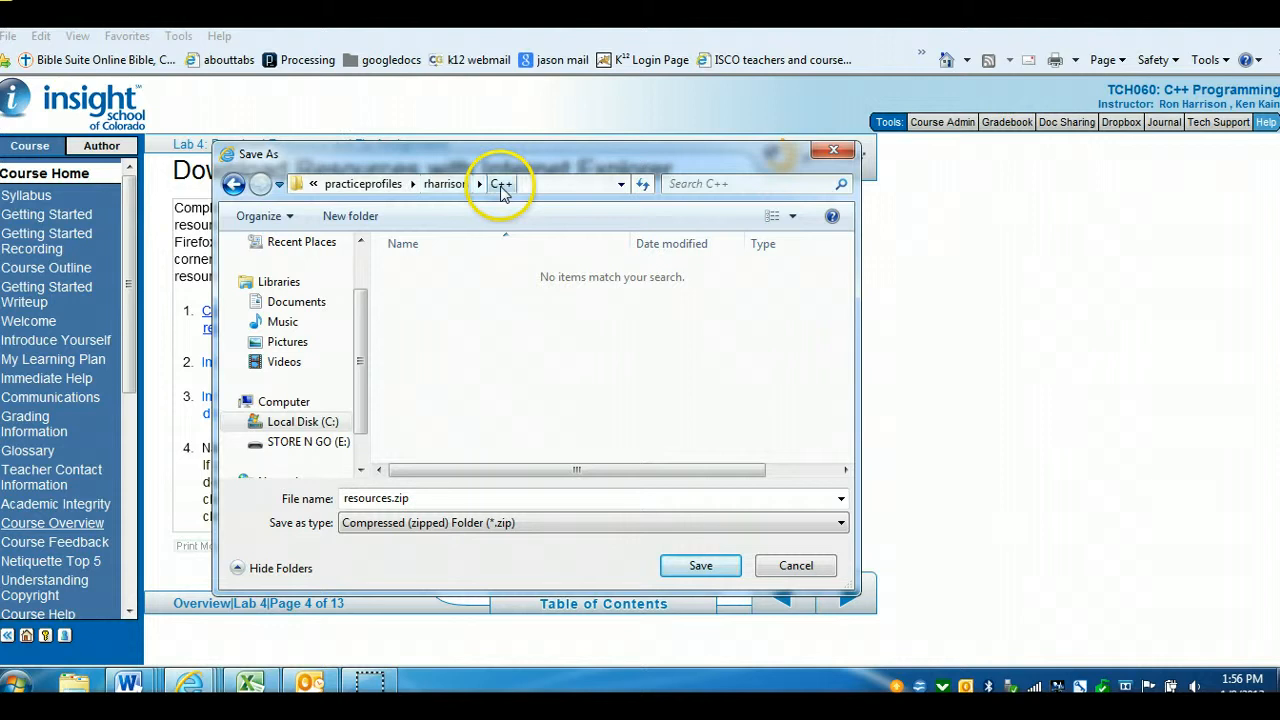
{"action": "double_click", "coordinate": [400, 500]}
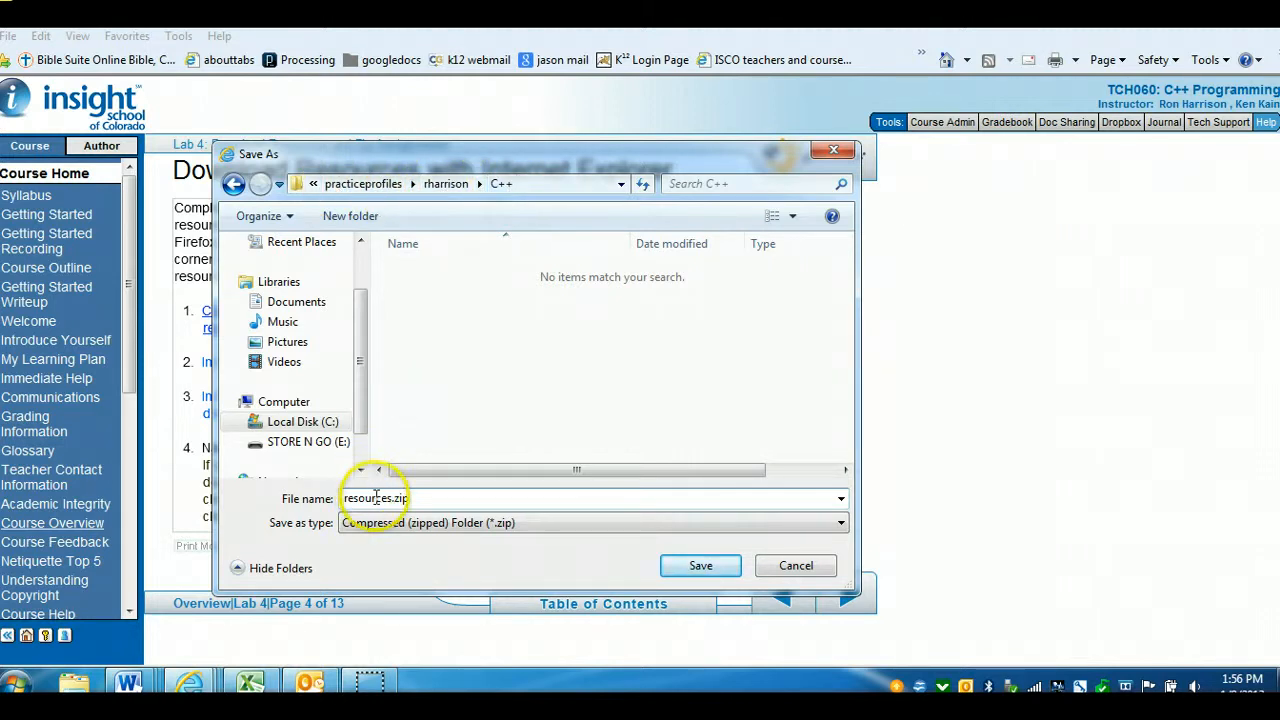
{"action": "left_click", "coordinate": [701, 566]}
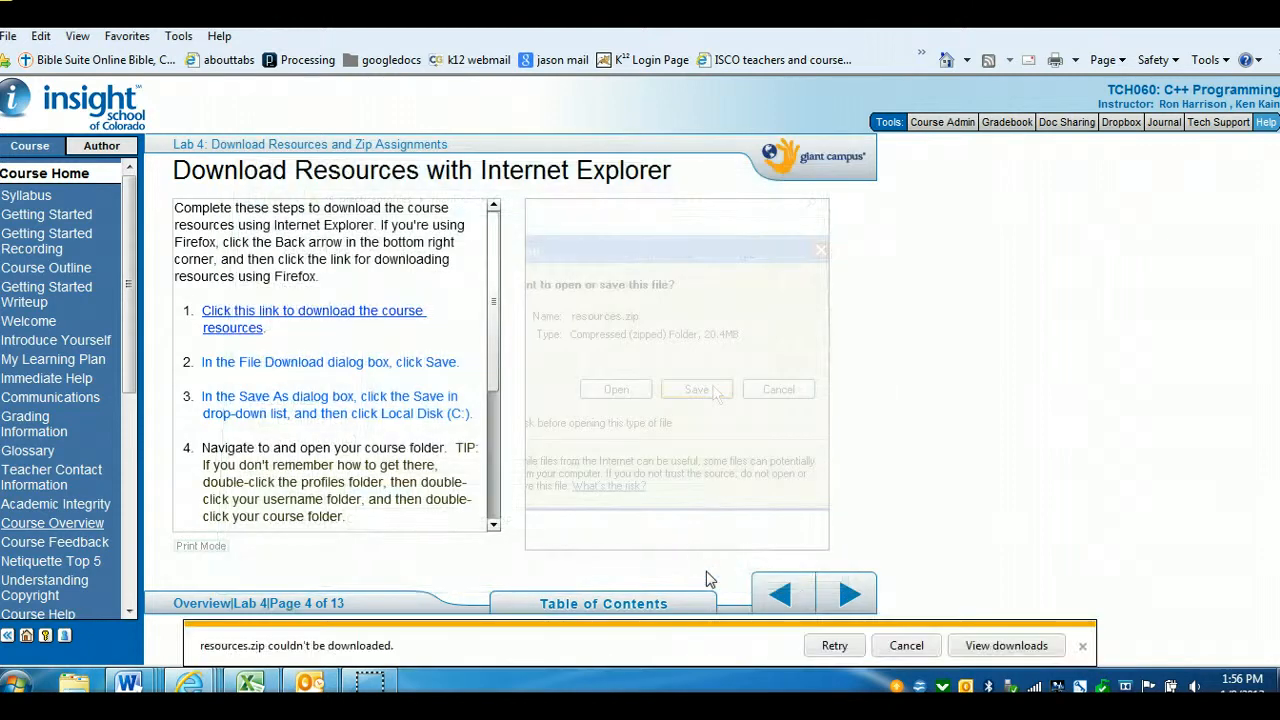
Step through the page's interactive instructions for saving the download, scrolling to the last step
{"action": "left_click", "coordinate": [328, 371]}
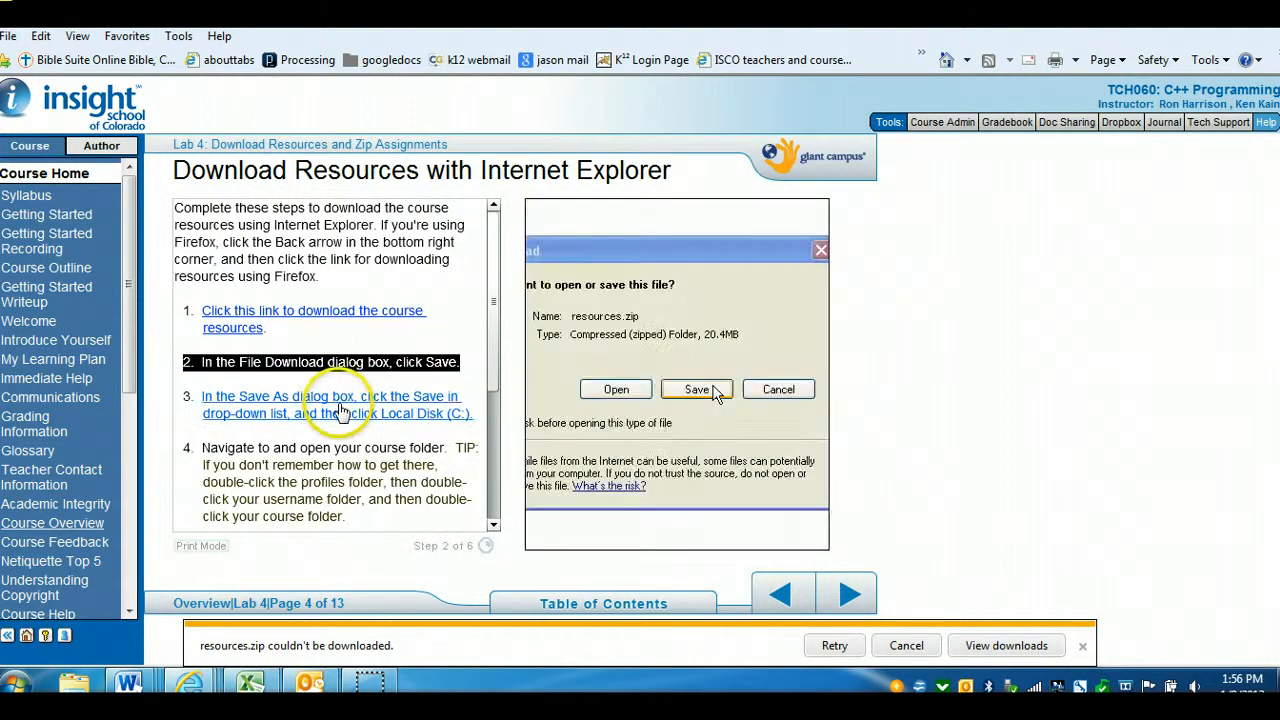
{"action": "left_click", "coordinate": [340, 410]}
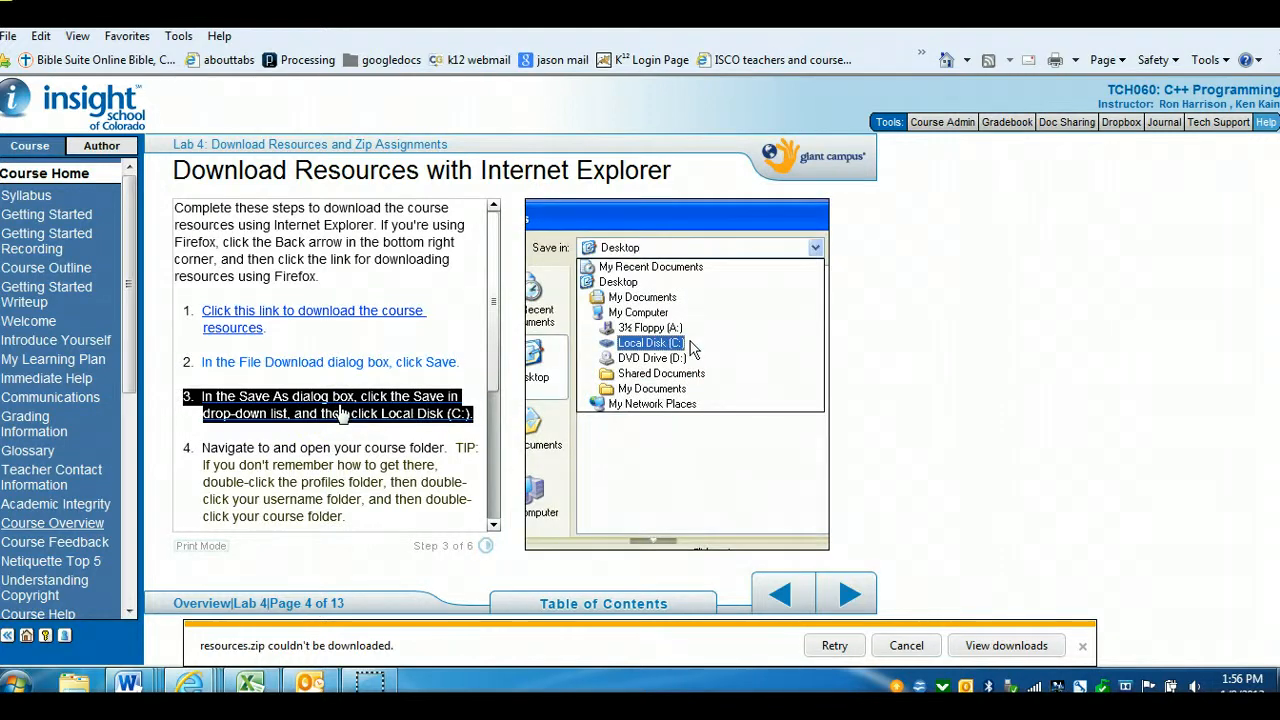
{"action": "left_click", "coordinate": [494, 525]}
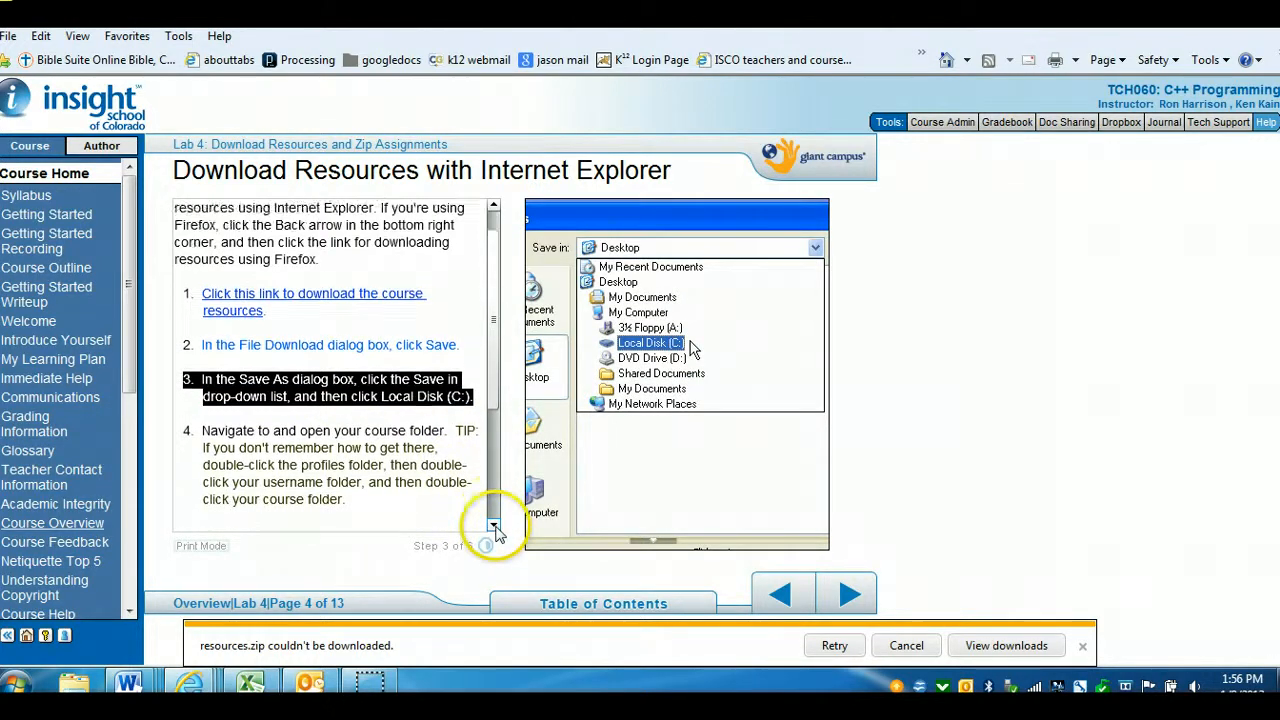
{"action": "left_click", "coordinate": [494, 525]}
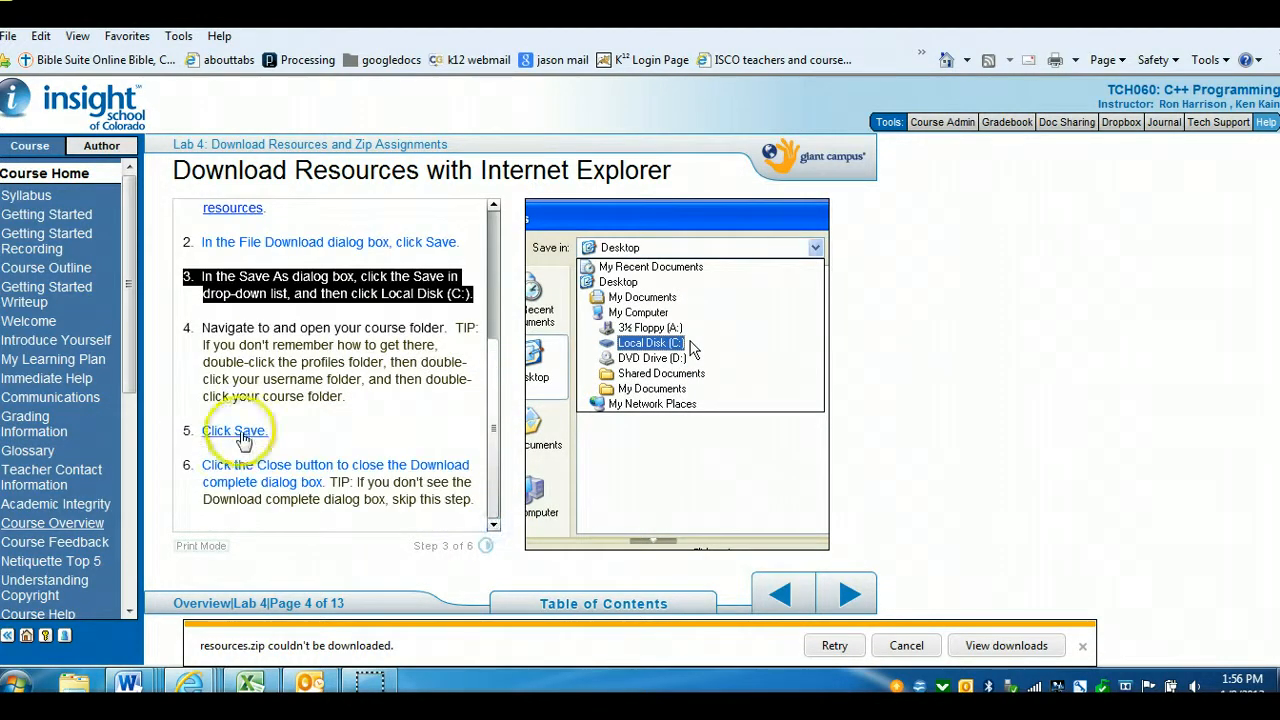
{"action": "left_click", "coordinate": [240, 435]}
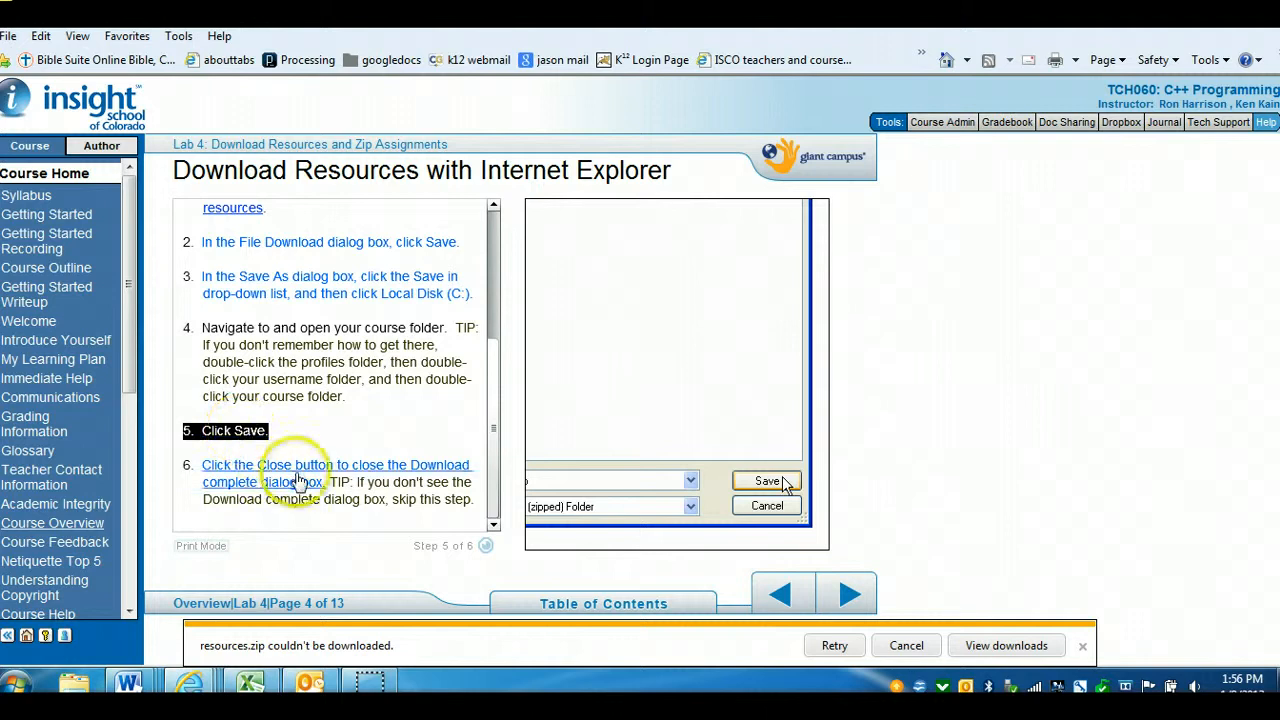
{"action": "left_click", "coordinate": [265, 480]}
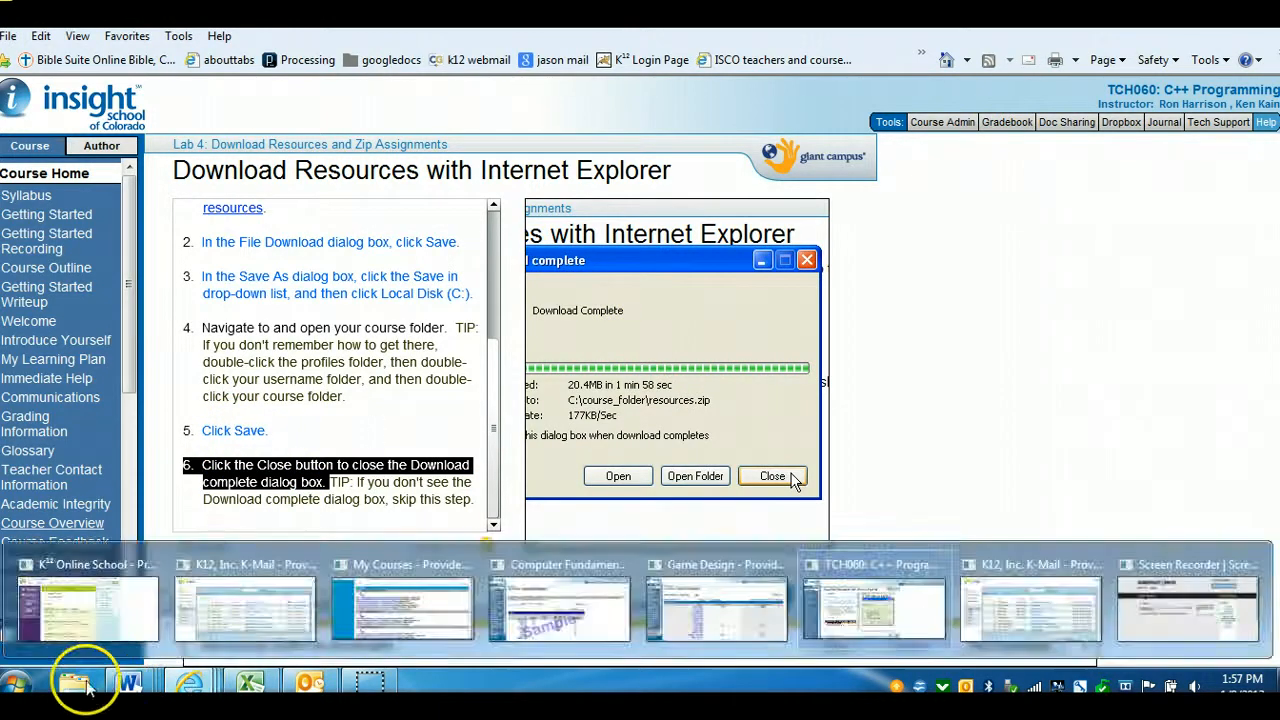
Delete the partial resources.zip download from the C++ folder under practiceprofiles and close the Explorer window
{"action": "left_click", "coordinate": [75, 683]}
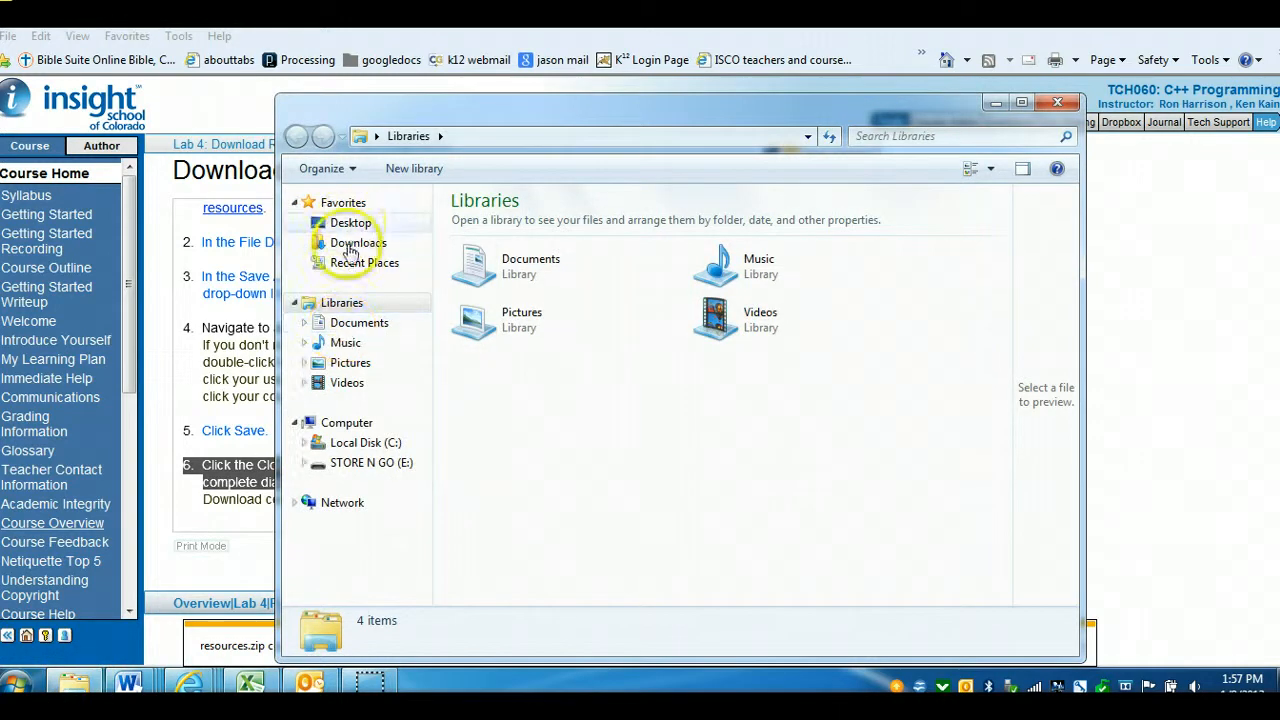
{"action": "left_click", "coordinate": [364, 446]}
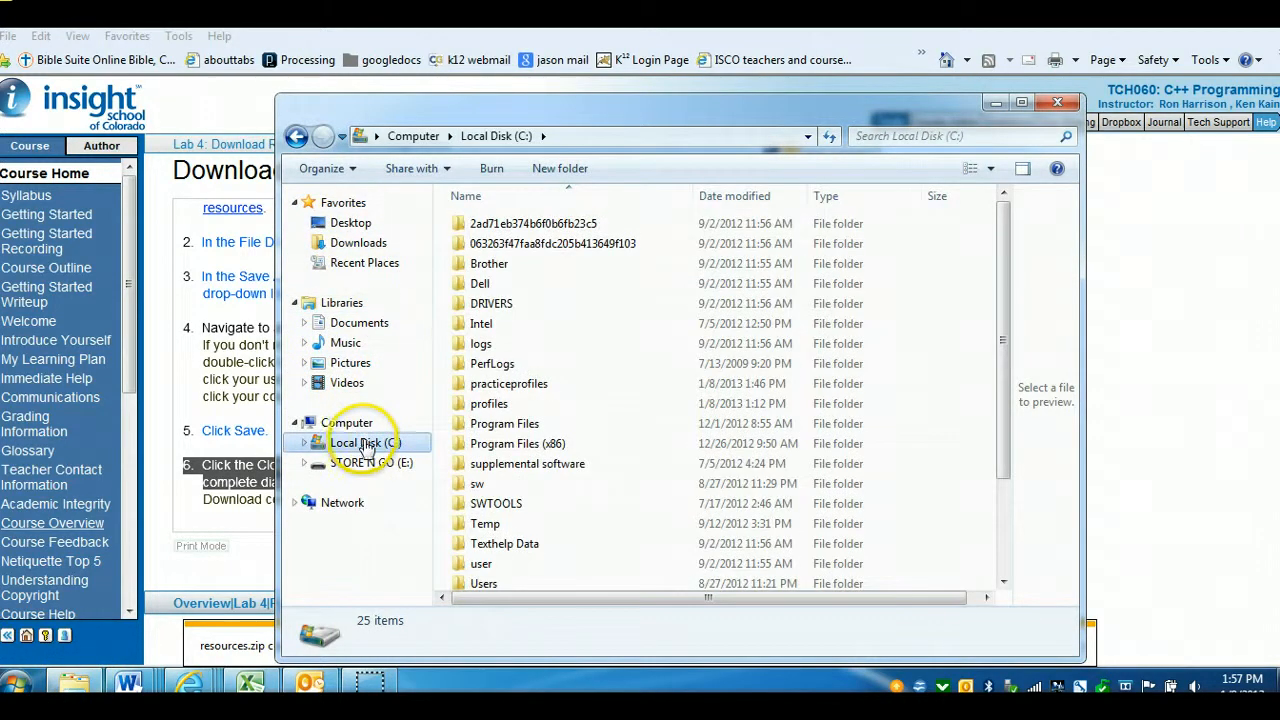
{"action": "double_click", "coordinate": [494, 386]}
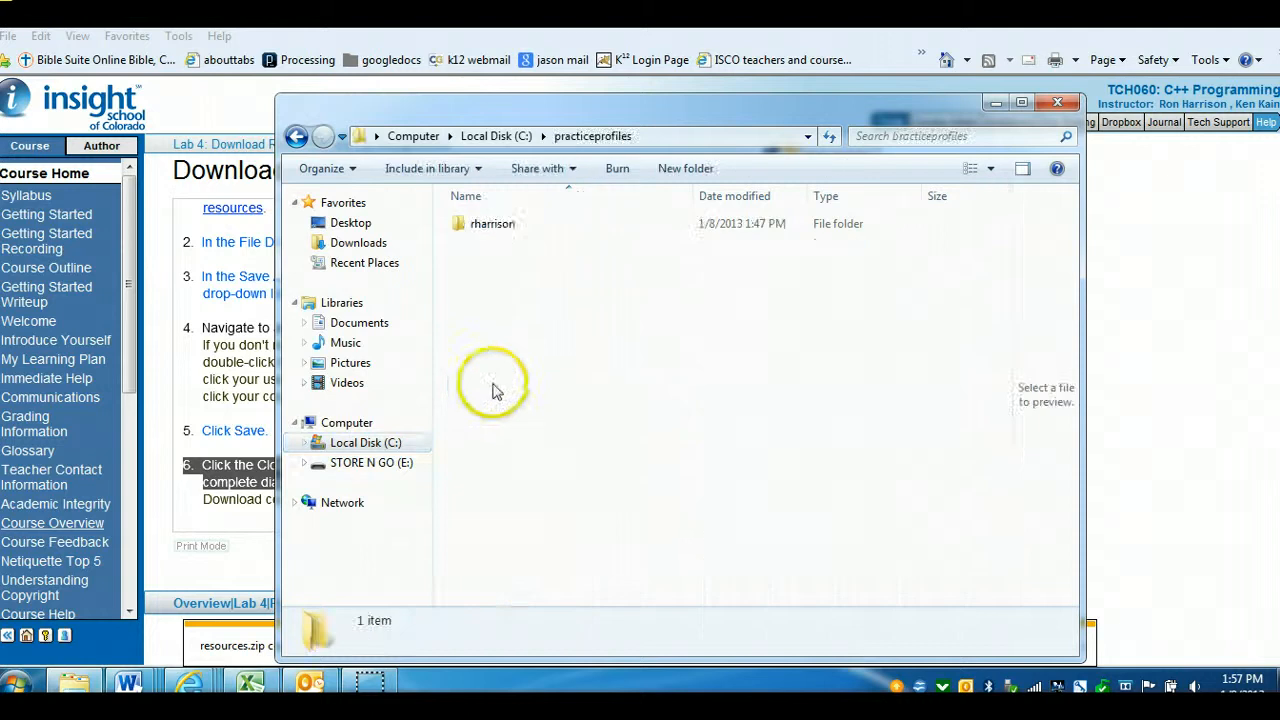
{"action": "left_click", "coordinate": [496, 234]}
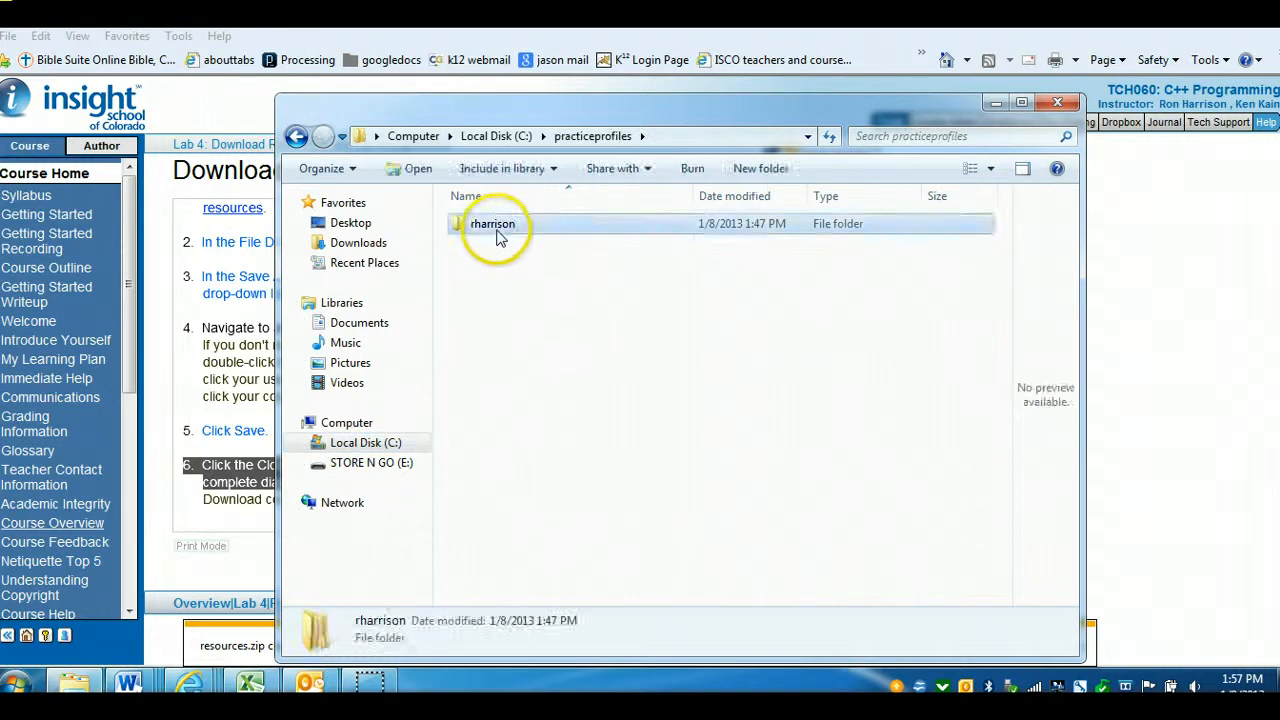
{"action": "double_click", "coordinate": [496, 234]}
{"action": "double_click", "coordinate": [481, 230]}
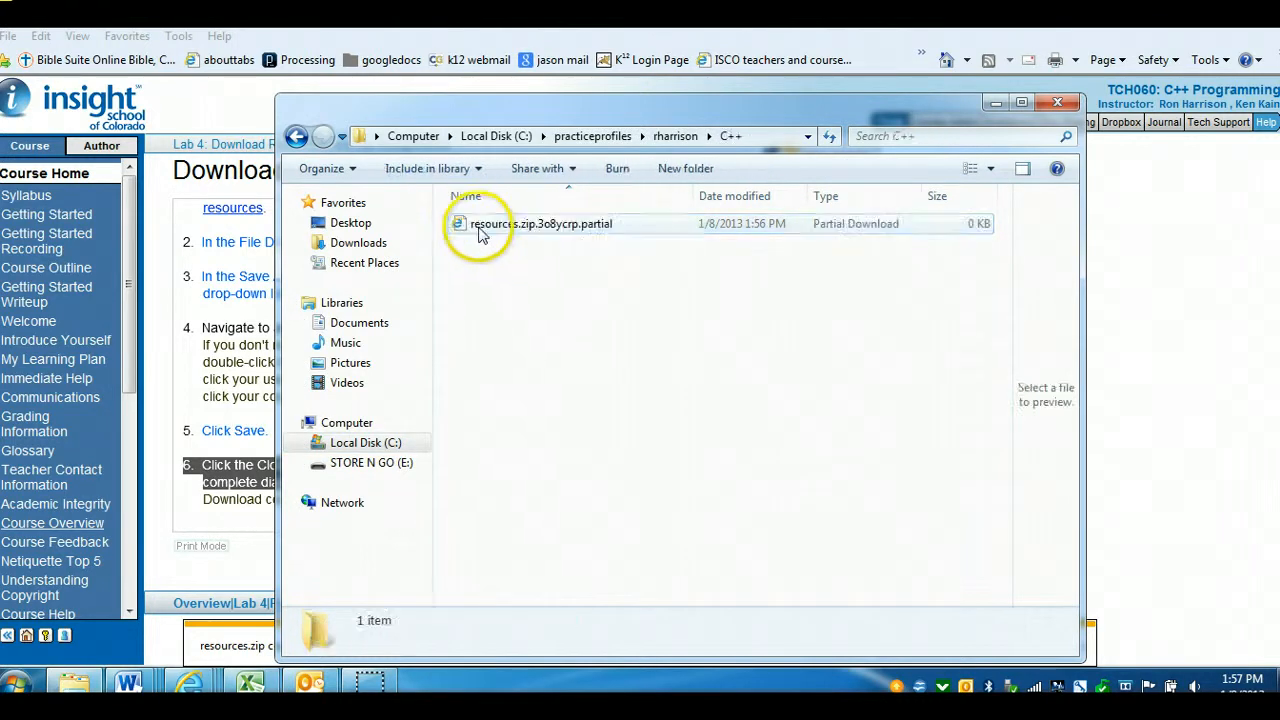
{"action": "left_click", "coordinate": [563, 230]}
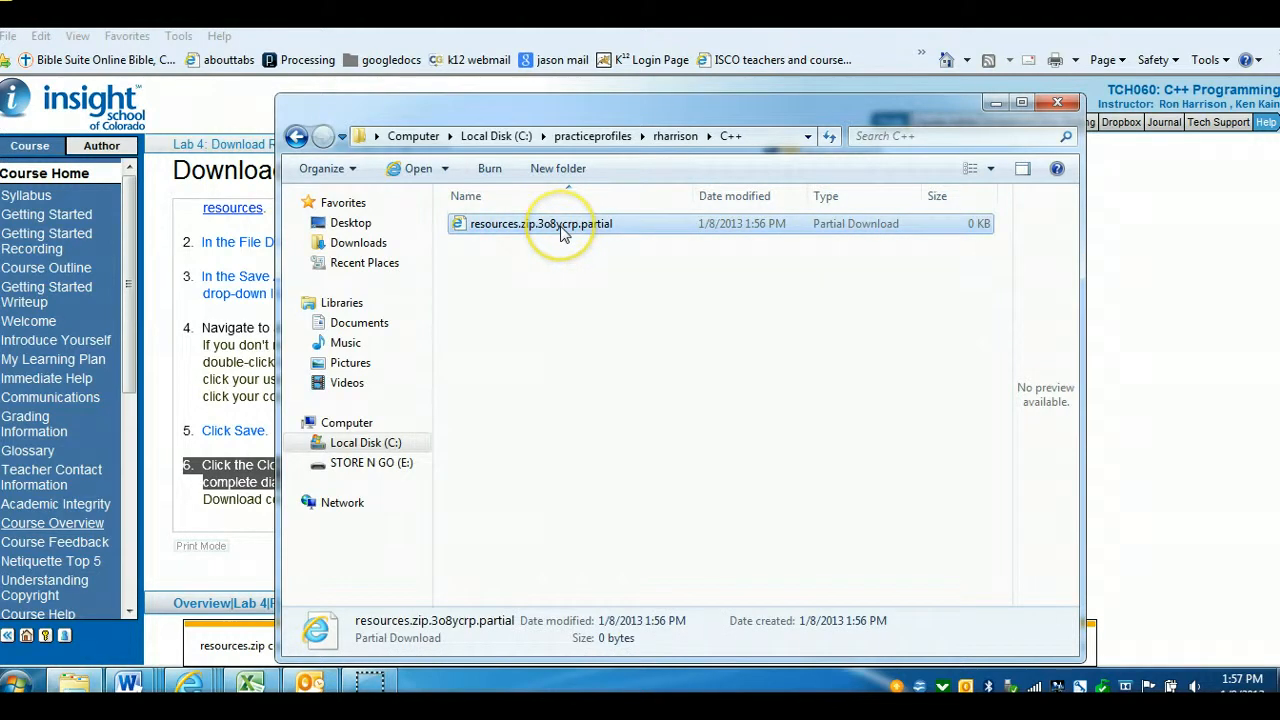
{"action": "key", "text": "Delete"}
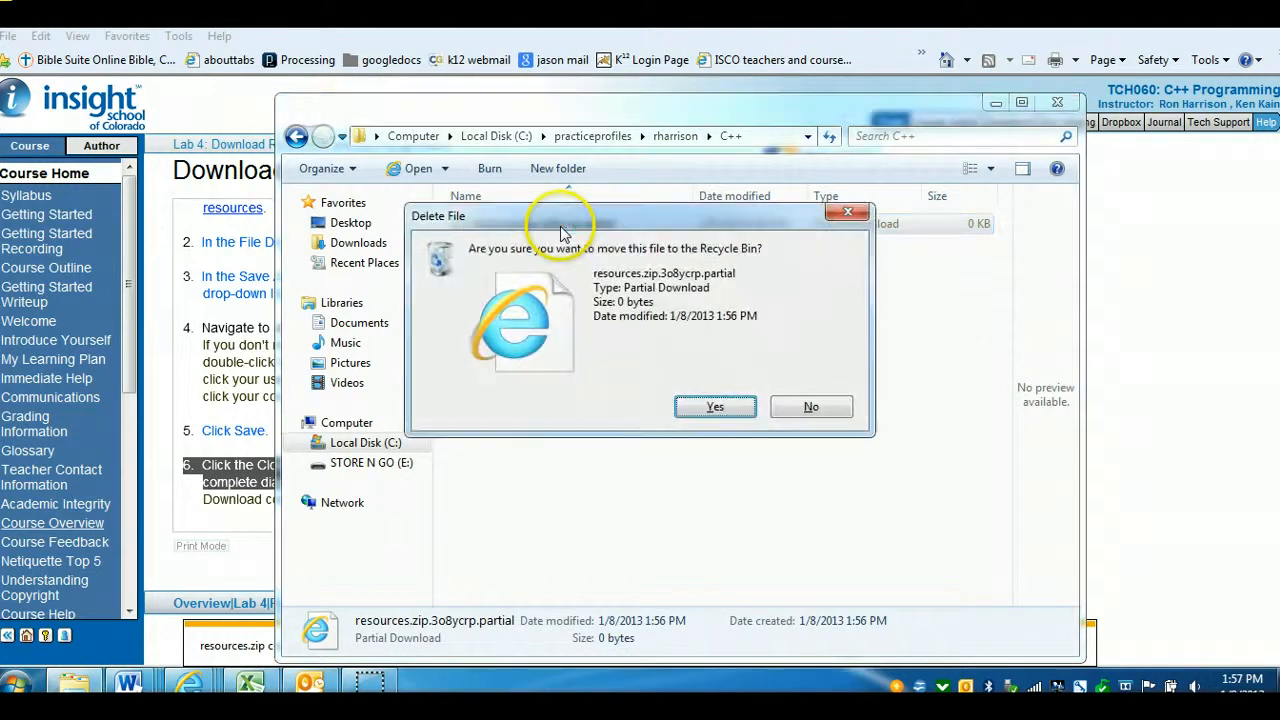
{"action": "left_click", "coordinate": [714, 408]}
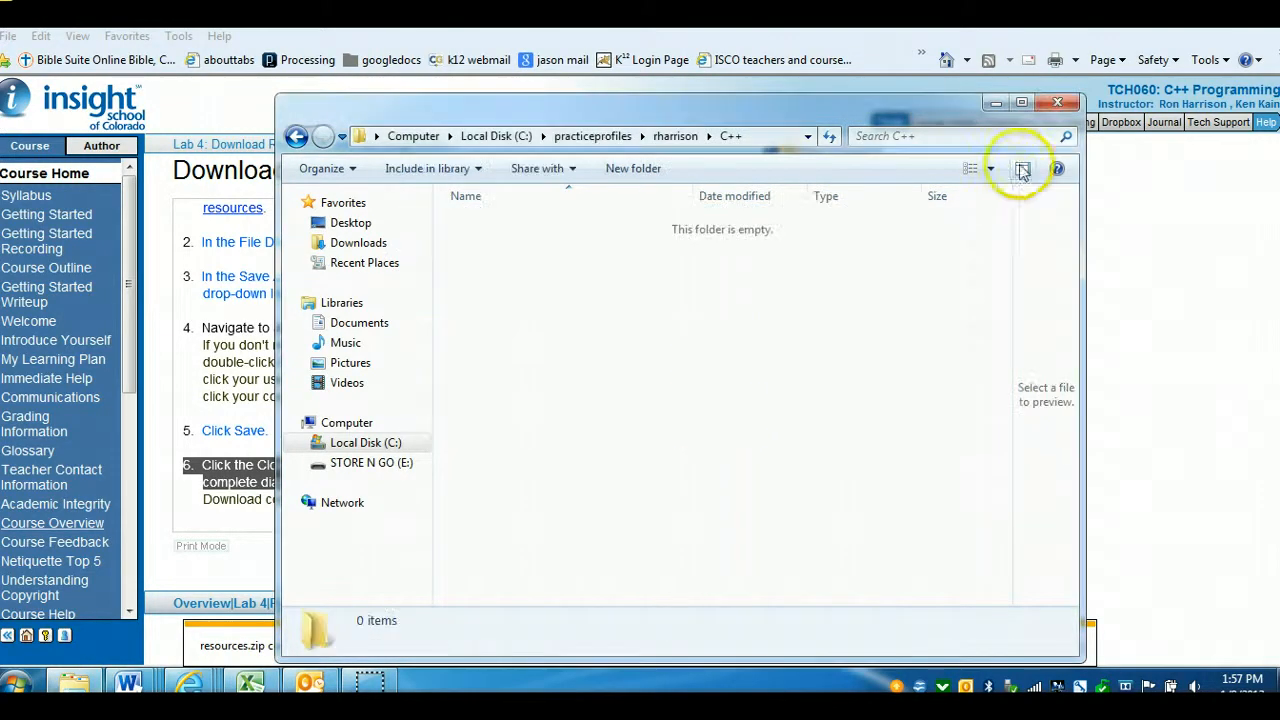
{"action": "left_click", "coordinate": [1060, 106]}
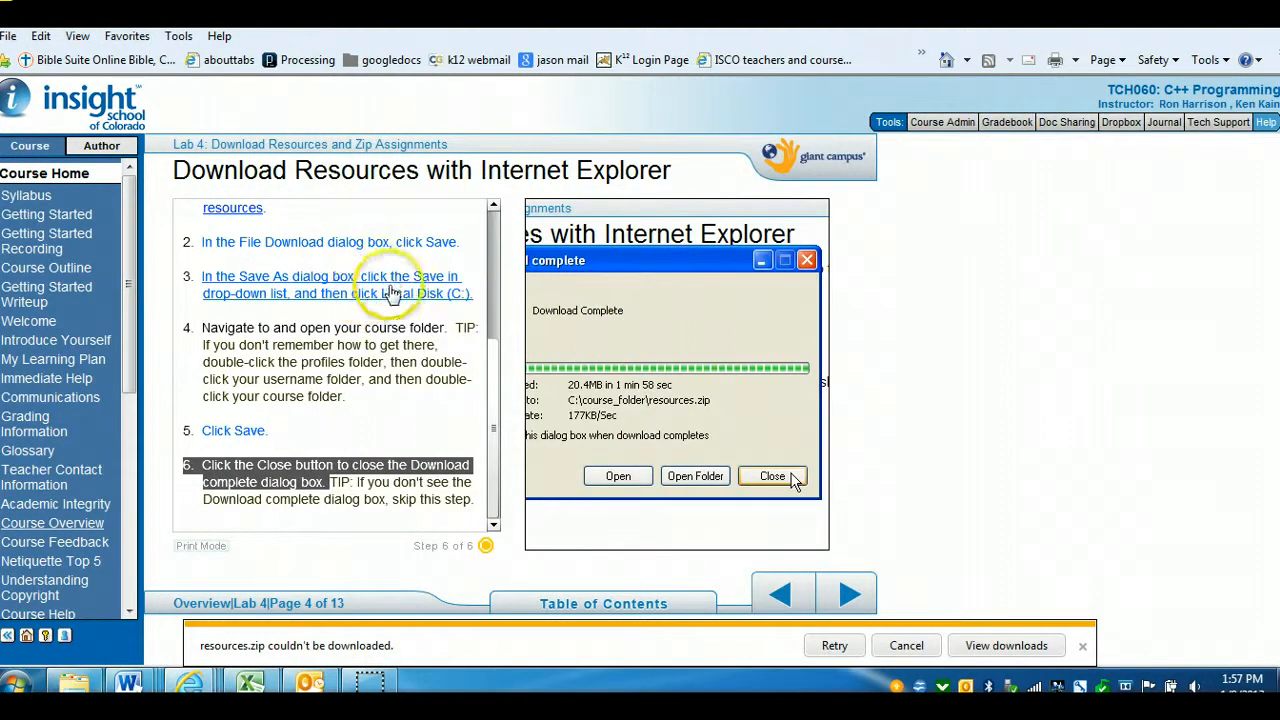
Retry the failed resources.zip download, then close the download notification bar
{"action": "left_click_drag", "start_coordinate": [494, 290], "coordinate": [494, 253]}
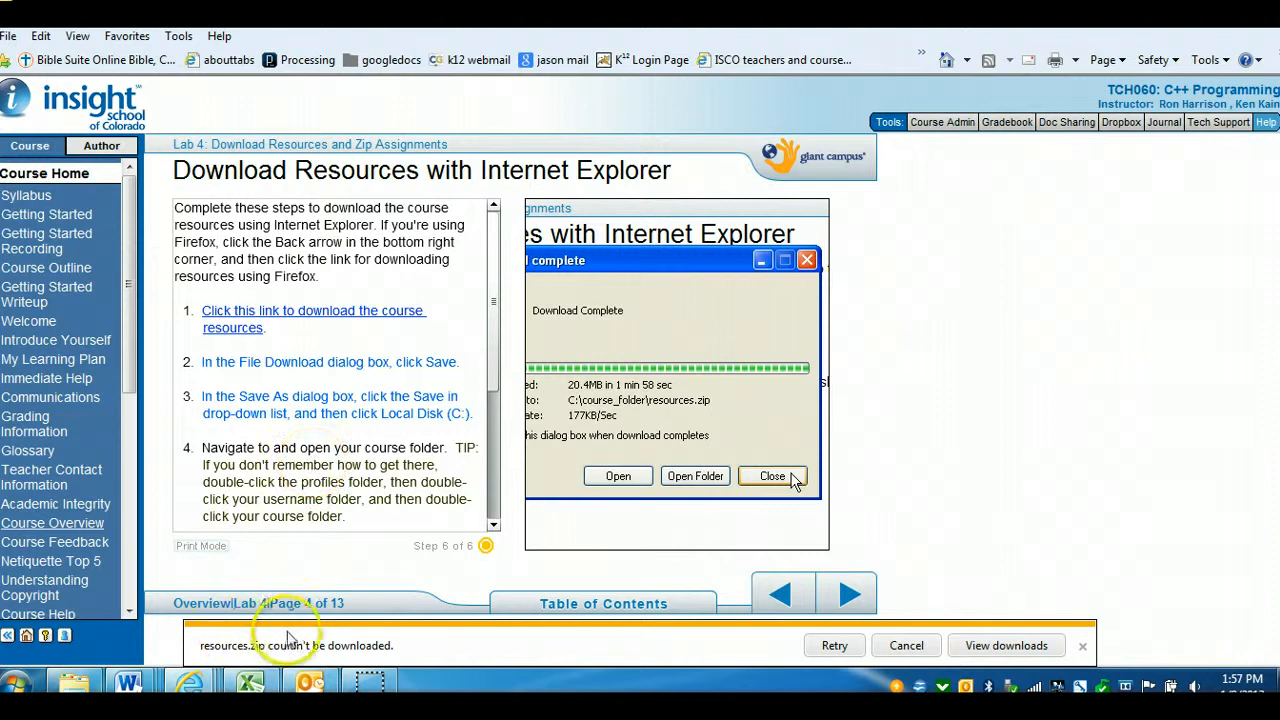
{"action": "left_click", "coordinate": [835, 645]}
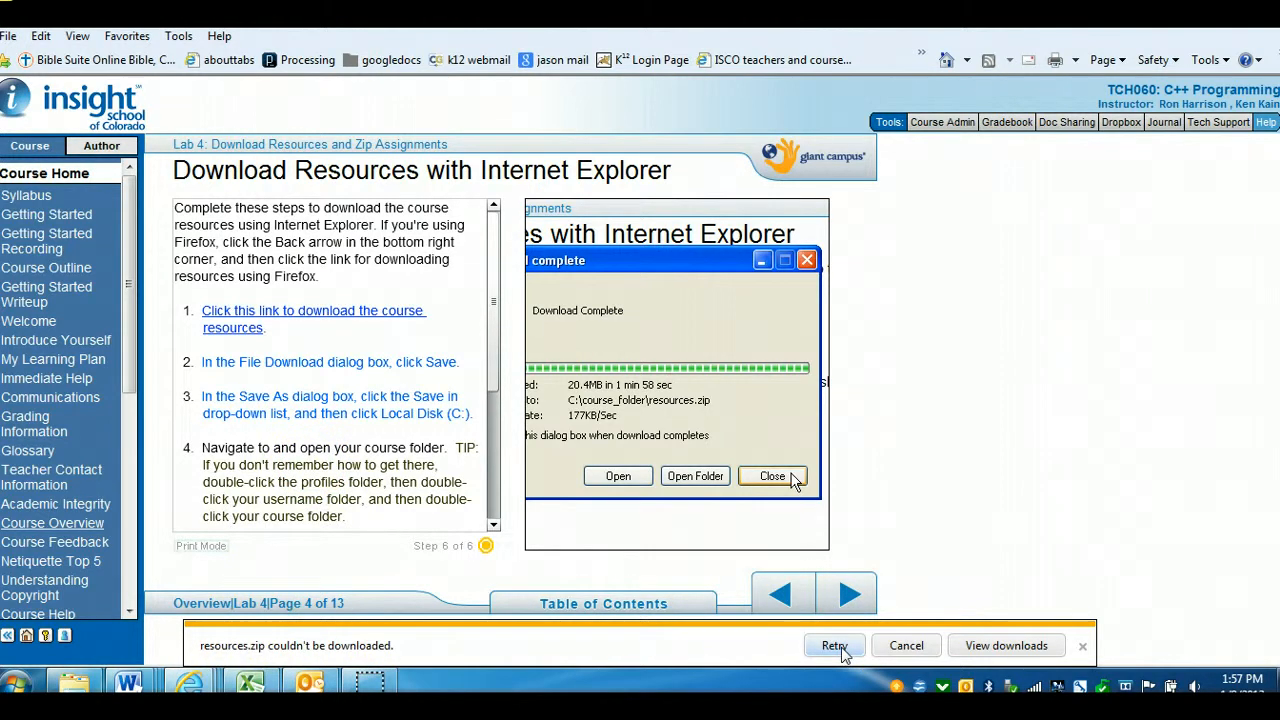
{"action": "left_click", "coordinate": [836, 645]}
{"action": "left_click", "coordinate": [1082, 647]}
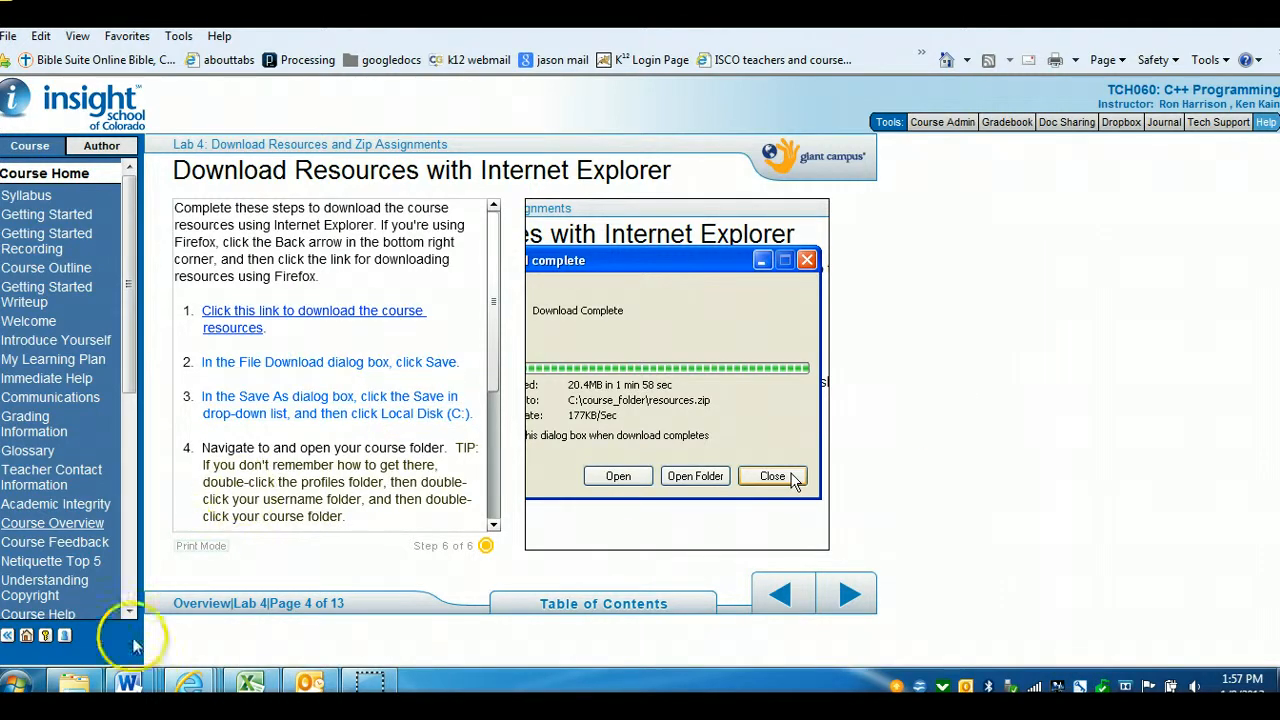
Browse to the C++ folder inside the user's folder under profiles on Local Disk (C:) and inspect resources.zip
{"action": "left_click", "coordinate": [74, 683]}
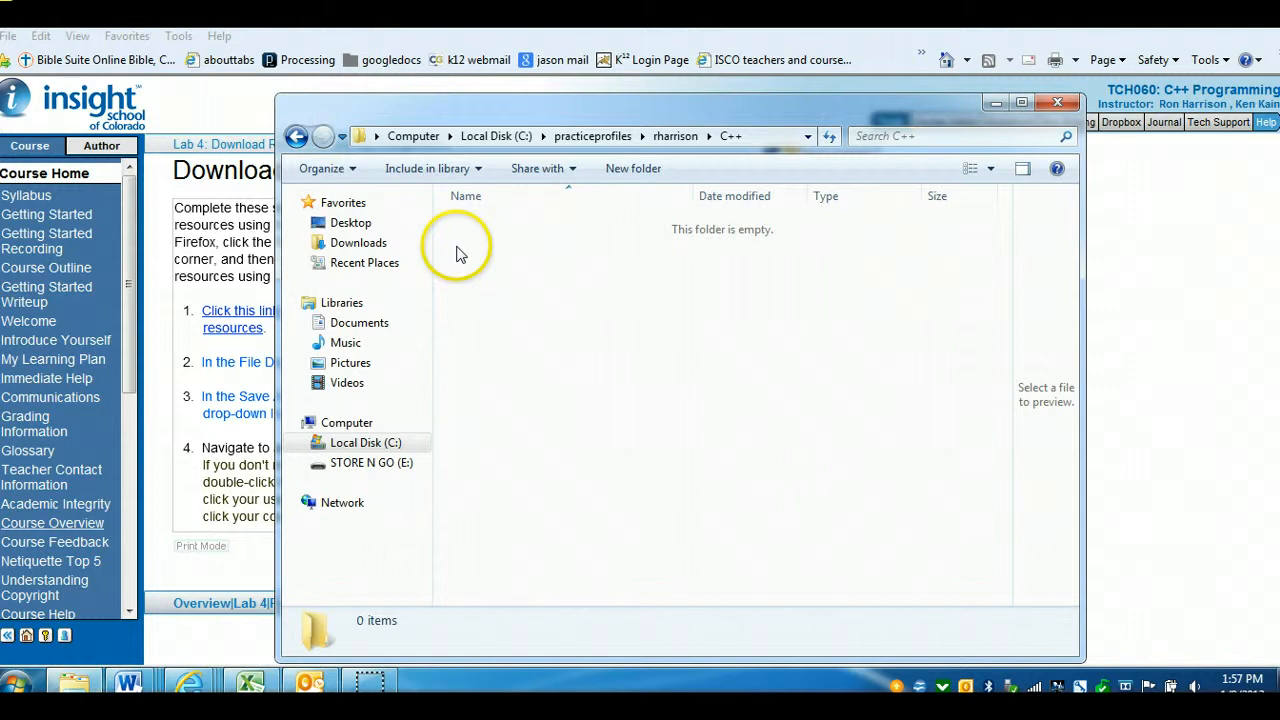
{"action": "left_click", "coordinate": [368, 442]}
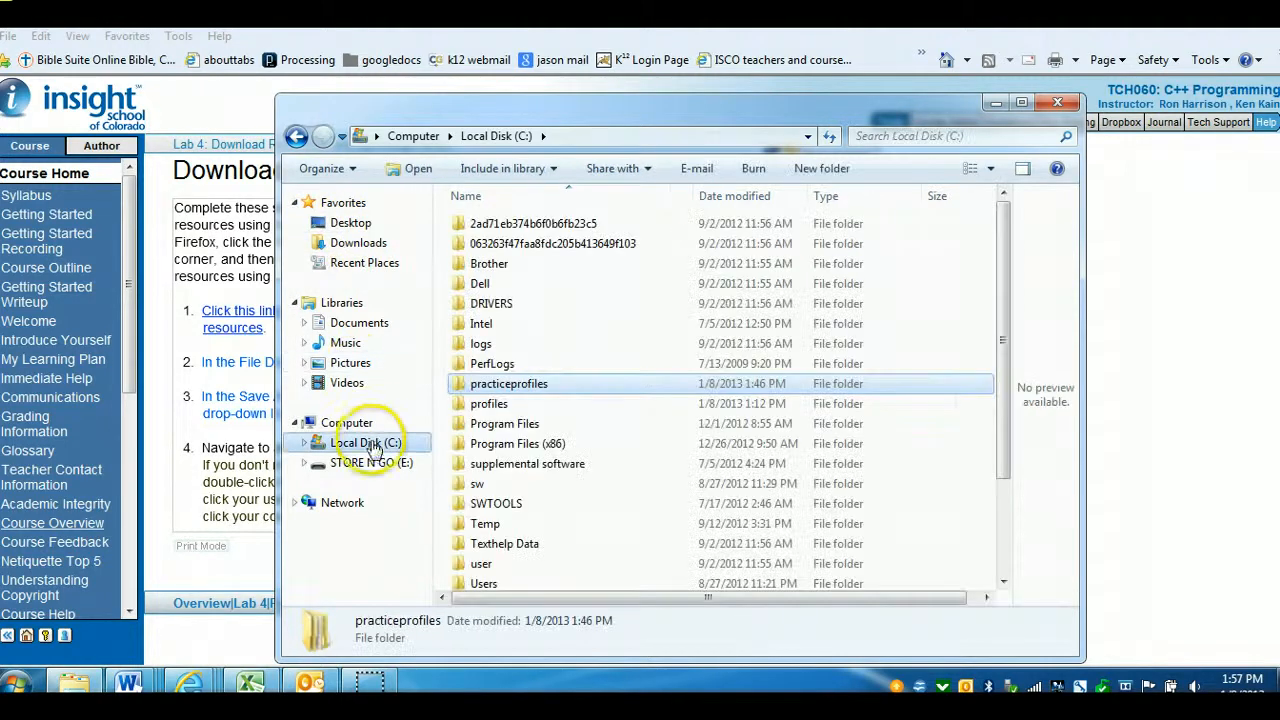
{"action": "left_click", "coordinate": [490, 403]}
{"action": "double_click", "coordinate": [490, 404]}
{"action": "double_click", "coordinate": [480, 226]}
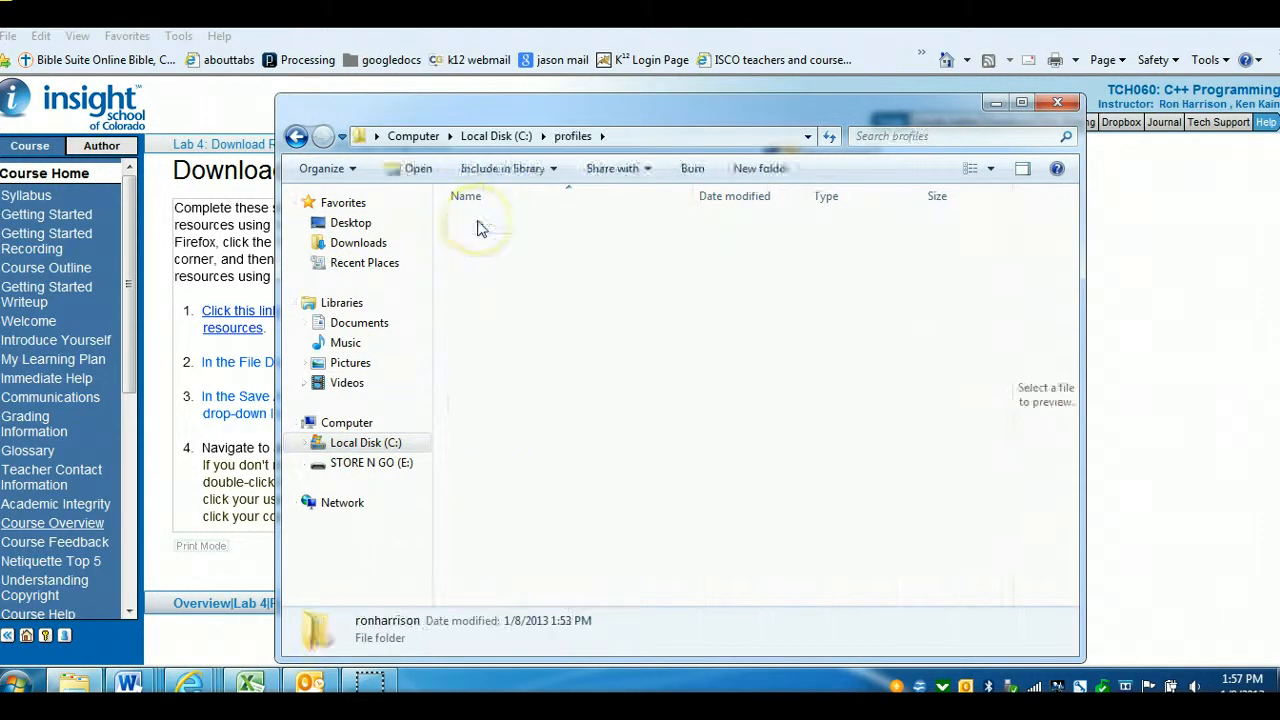
{"action": "double_click", "coordinate": [481, 227]}
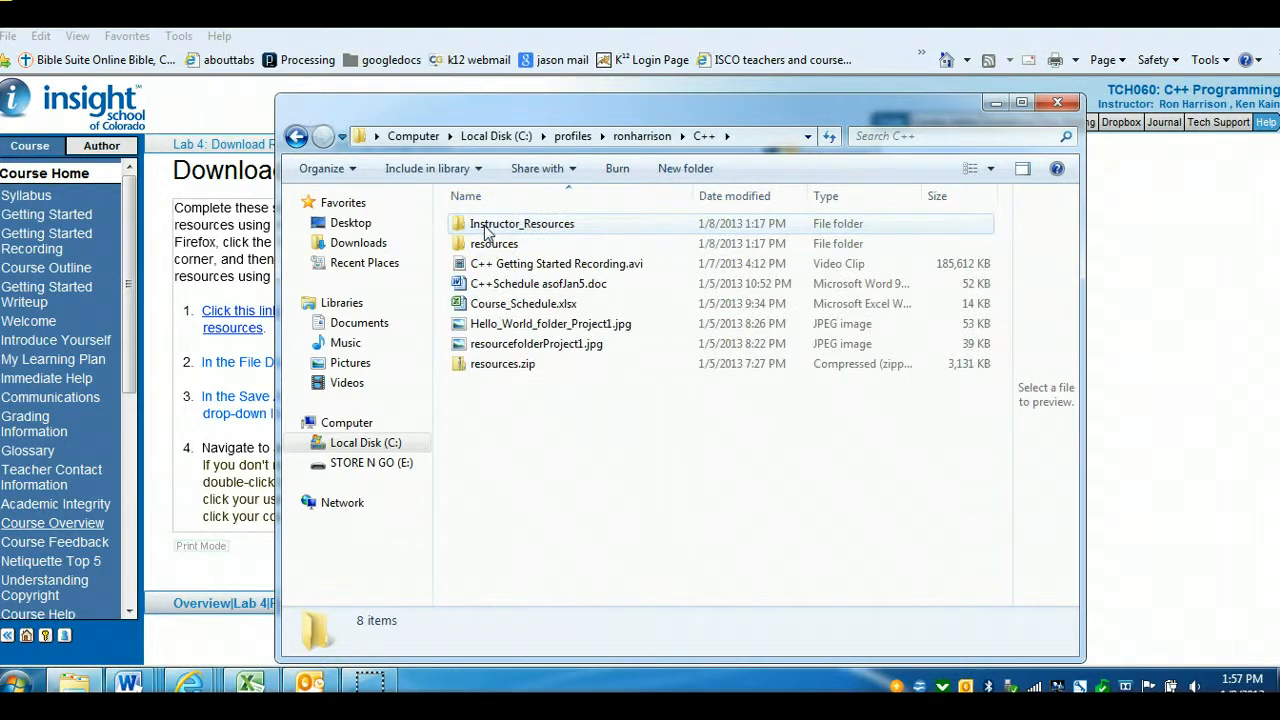
{"action": "left_click", "coordinate": [490, 244]}
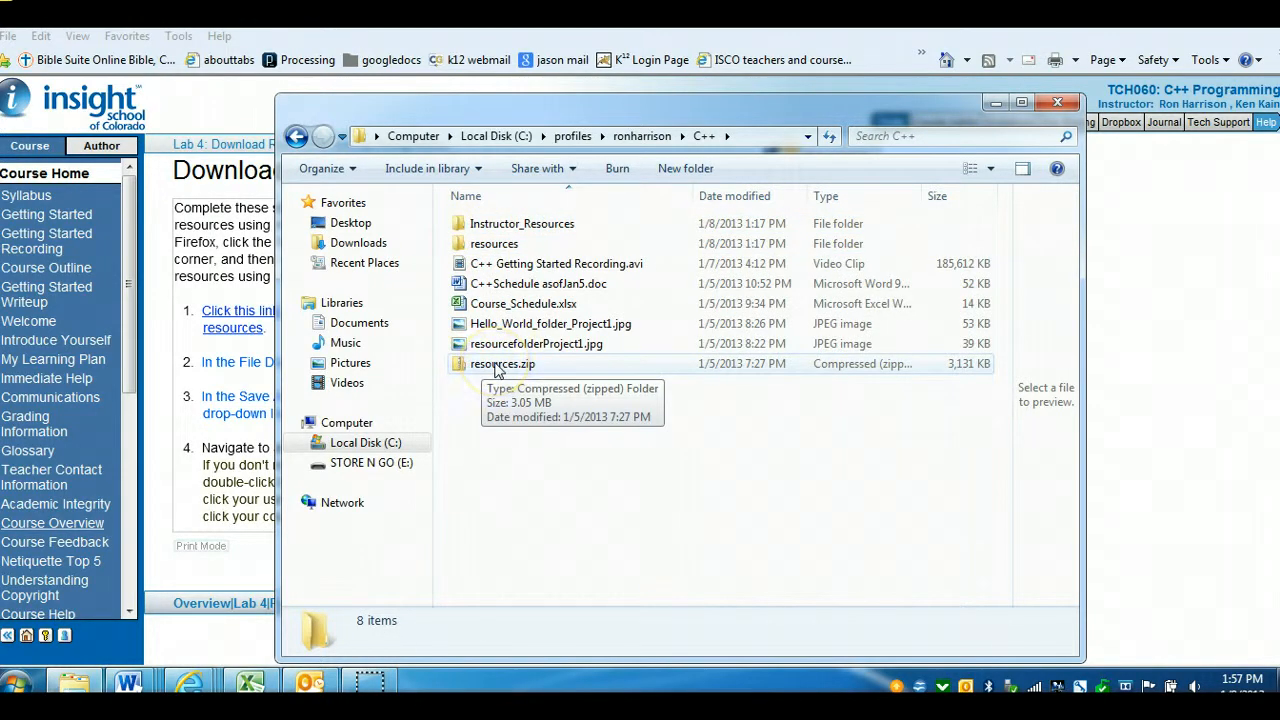
{"action": "right_click", "coordinate": [497, 370]}
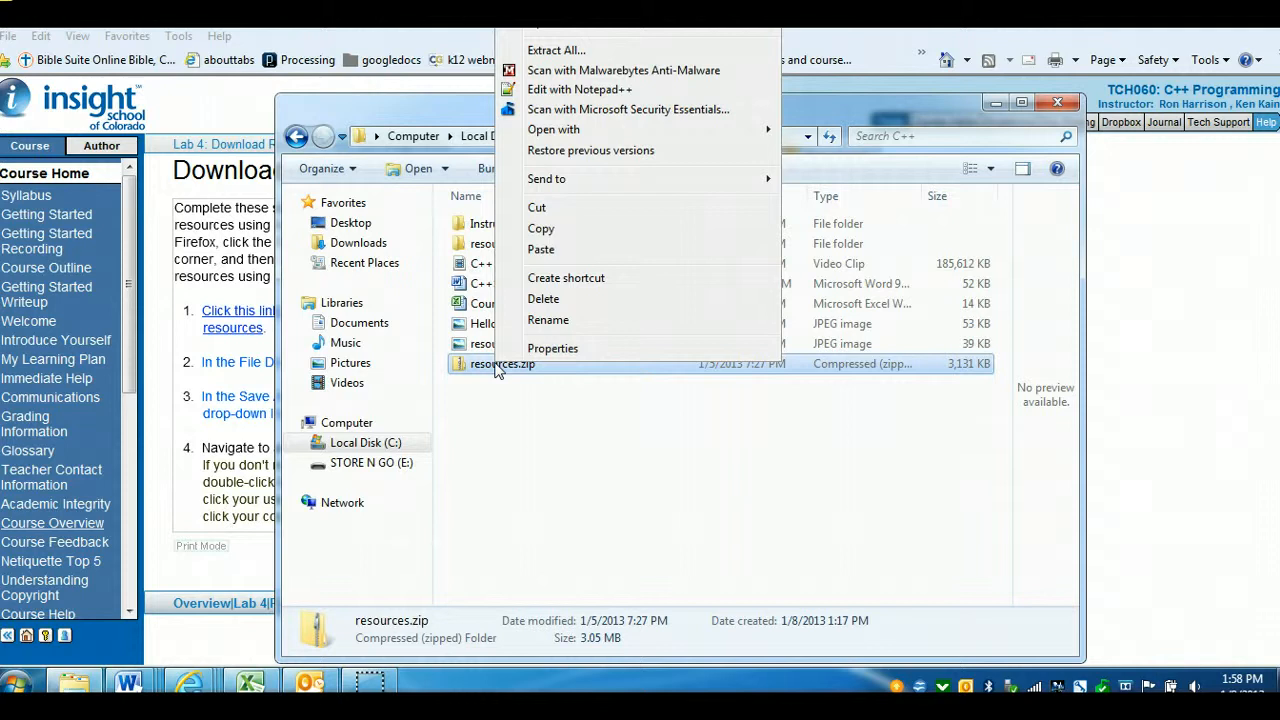
{"action": "left_click", "coordinate": [541, 228]}
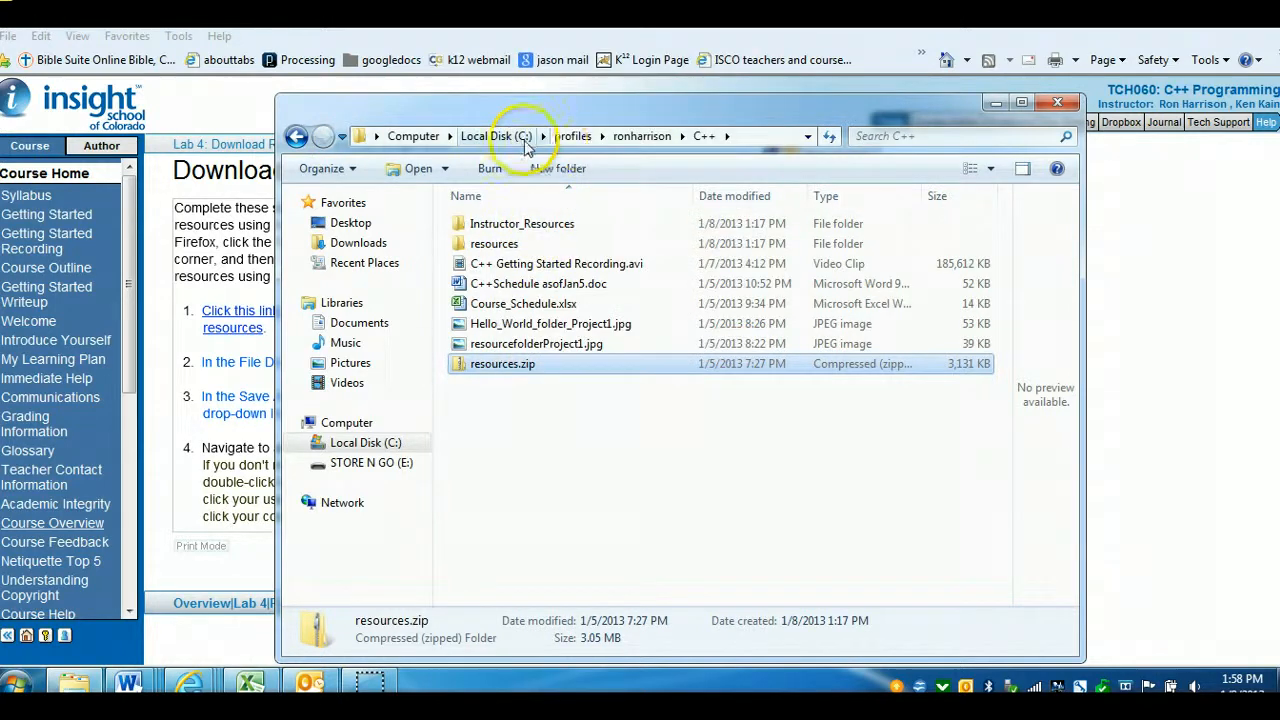
{"action": "left_click", "coordinate": [493, 136]}
{"action": "double_click", "coordinate": [482, 386]}
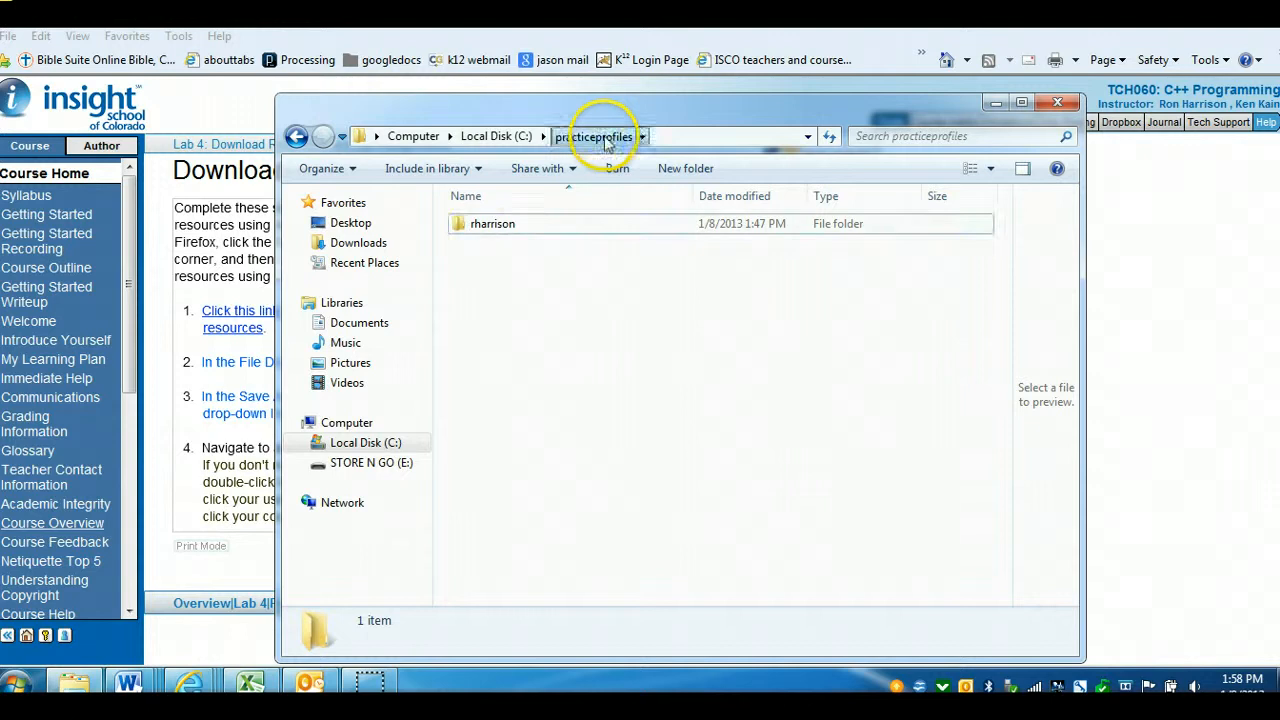
{"action": "double_click", "coordinate": [482, 224]}
{"action": "left_click", "coordinate": [482, 224]}
{"action": "double_click", "coordinate": [482, 224]}
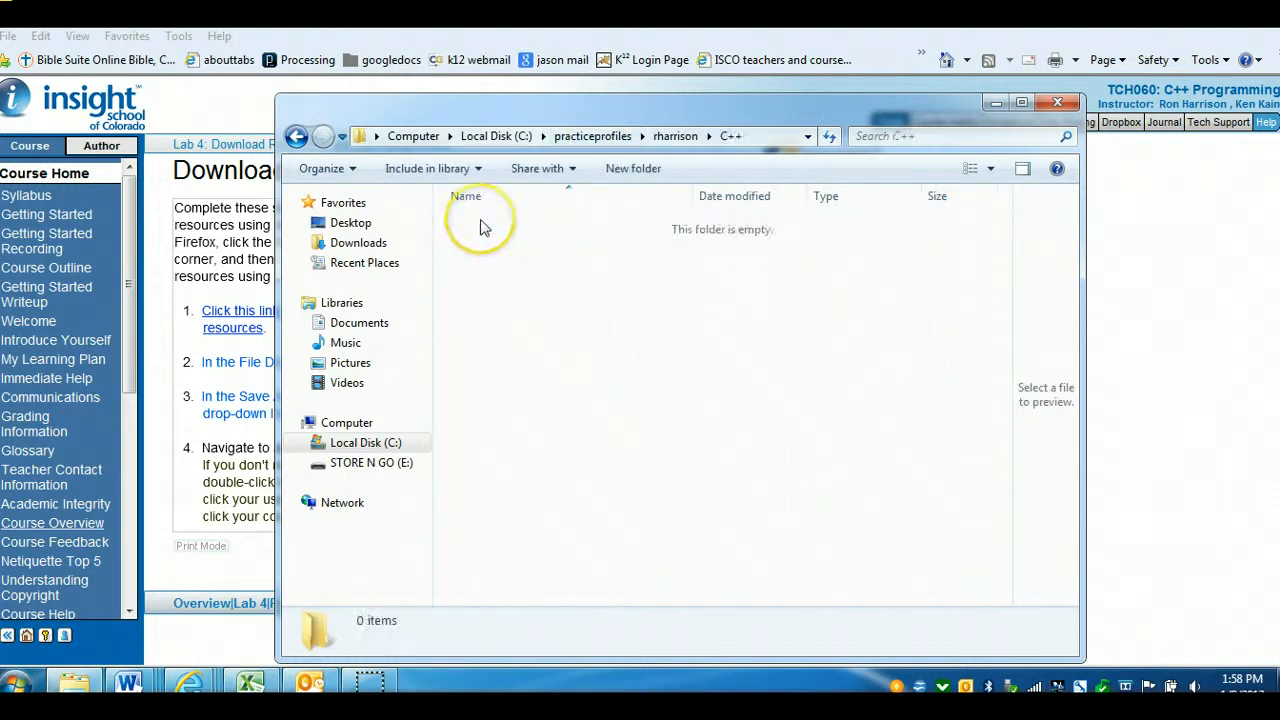
{"action": "right_click", "coordinate": [486, 258]}
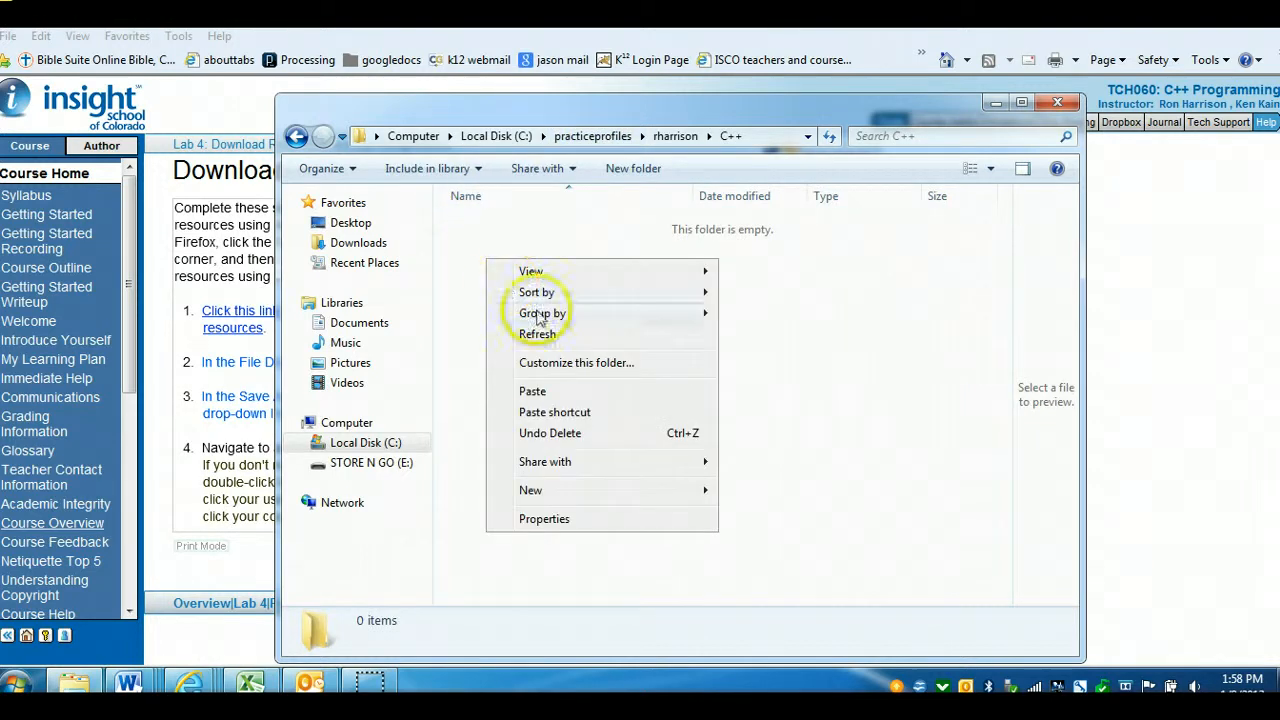
{"action": "left_click", "coordinate": [547, 395]}
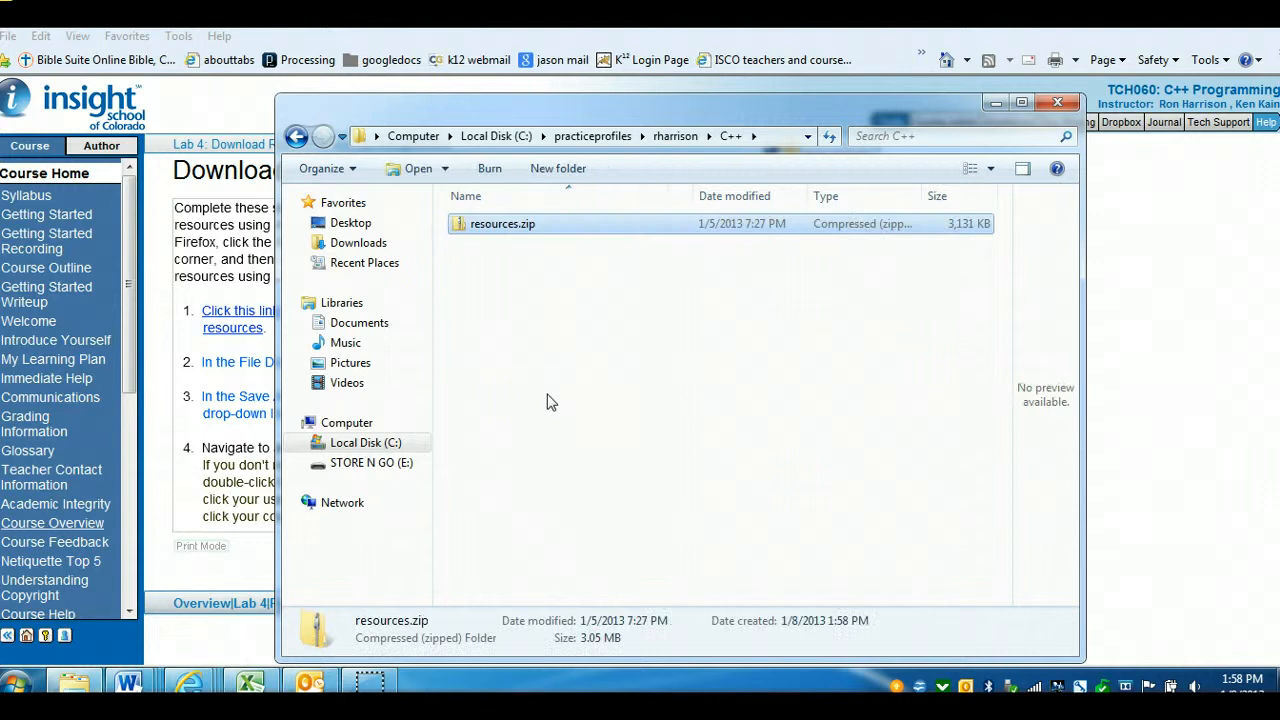
{"action": "left_click", "coordinate": [1060, 105]}
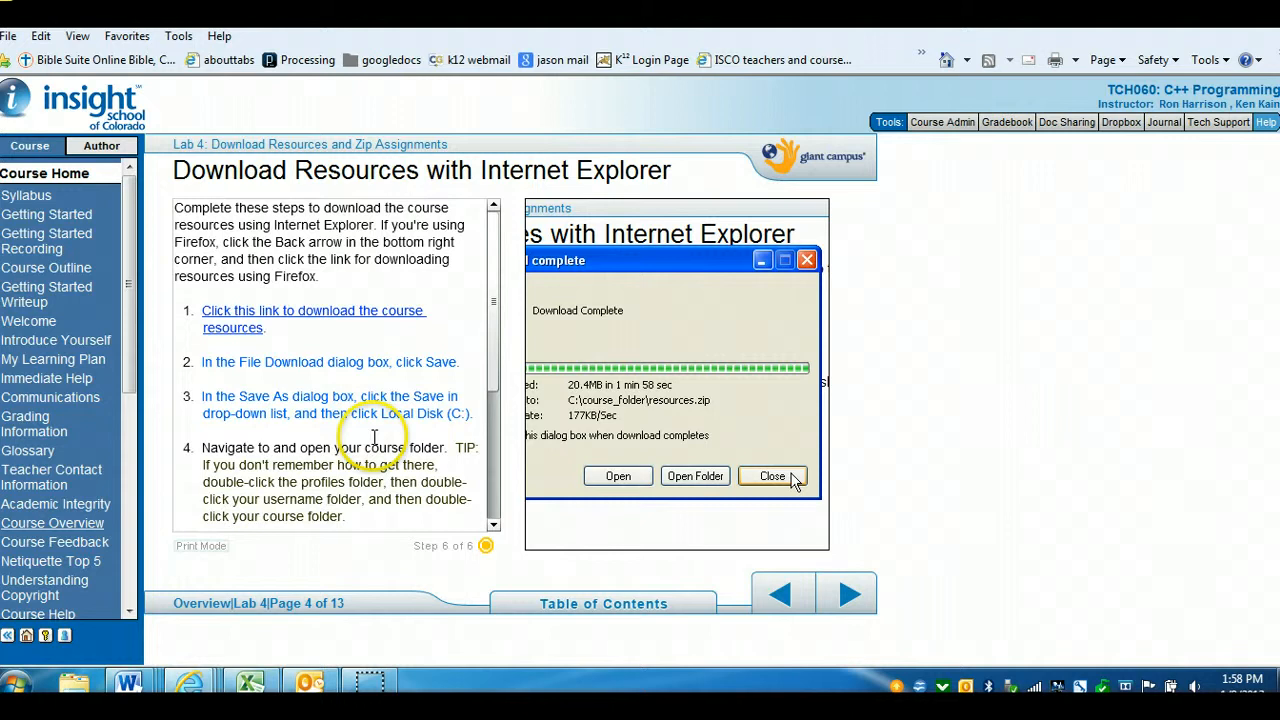
Advance to the Unzip Course Resources page and open resources.zip in the practiceprofiles C++ folder to view its contents
{"action": "left_click", "coordinate": [850, 598]}
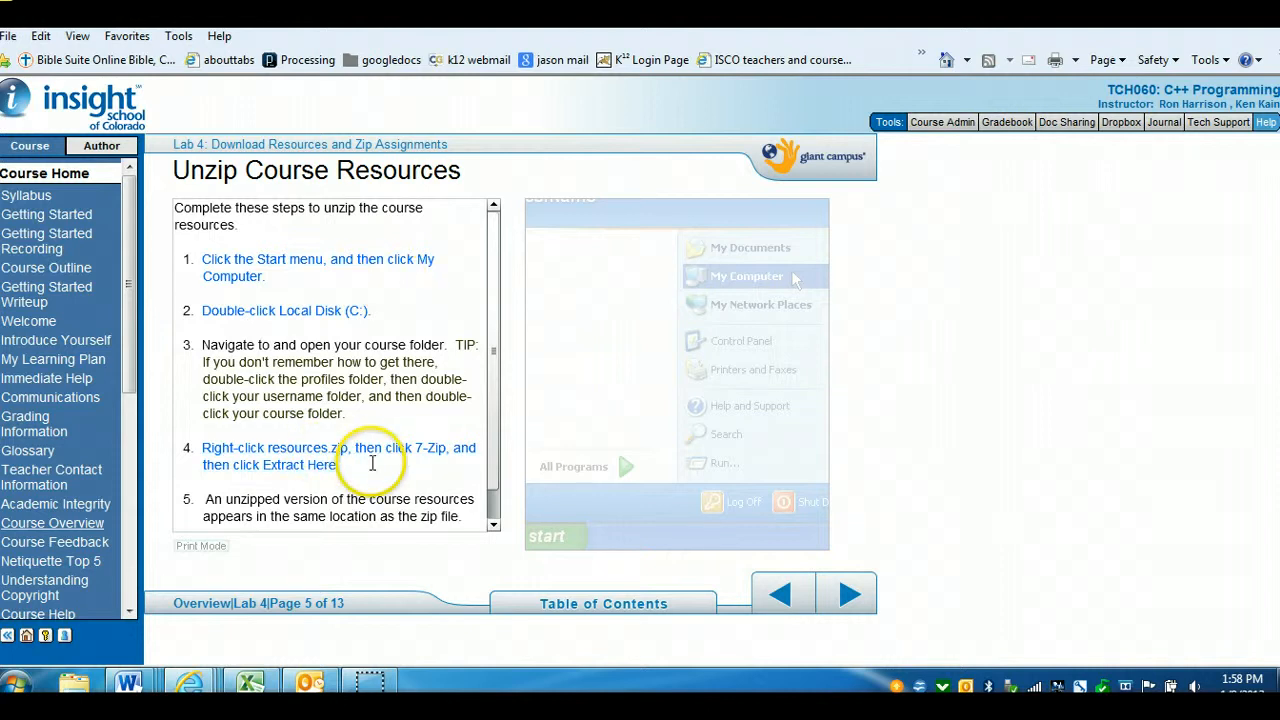
{"action": "left_click", "coordinate": [73, 685]}
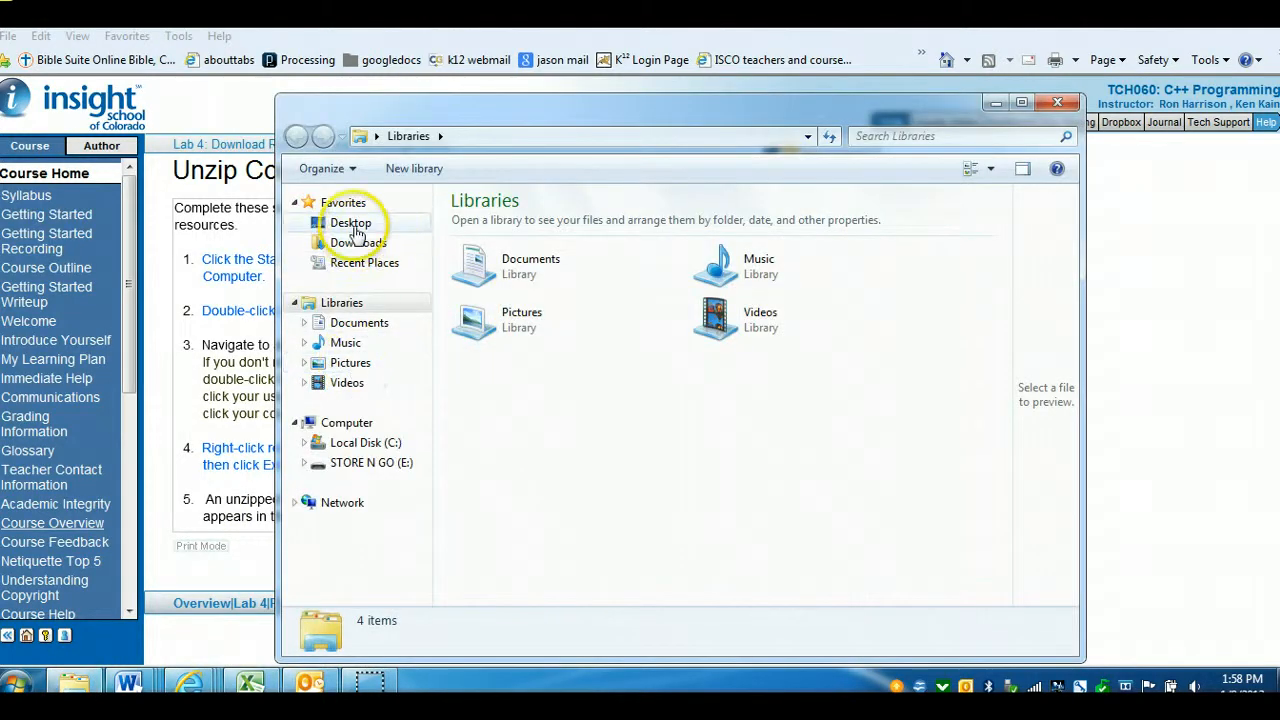
{"action": "left_click", "coordinate": [363, 443]}
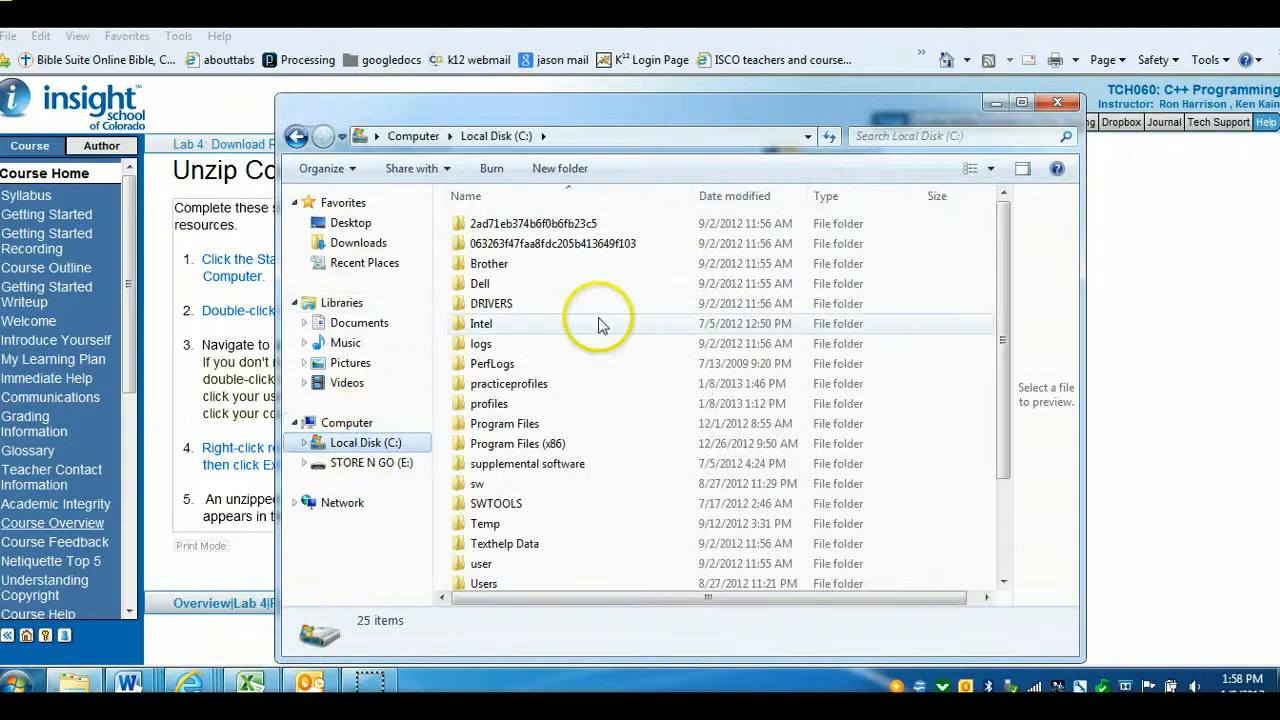
{"action": "double_click", "coordinate": [500, 388]}
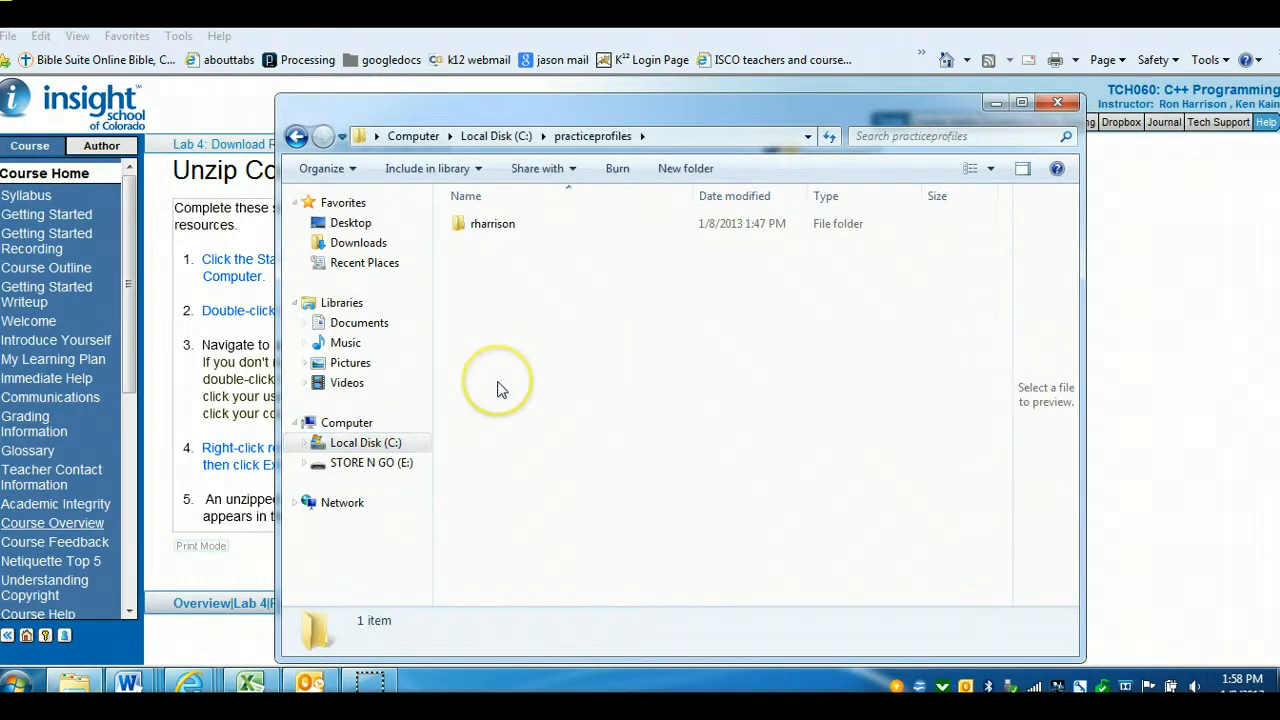
{"action": "double_click", "coordinate": [487, 226]}
{"action": "double_click", "coordinate": [490, 234]}
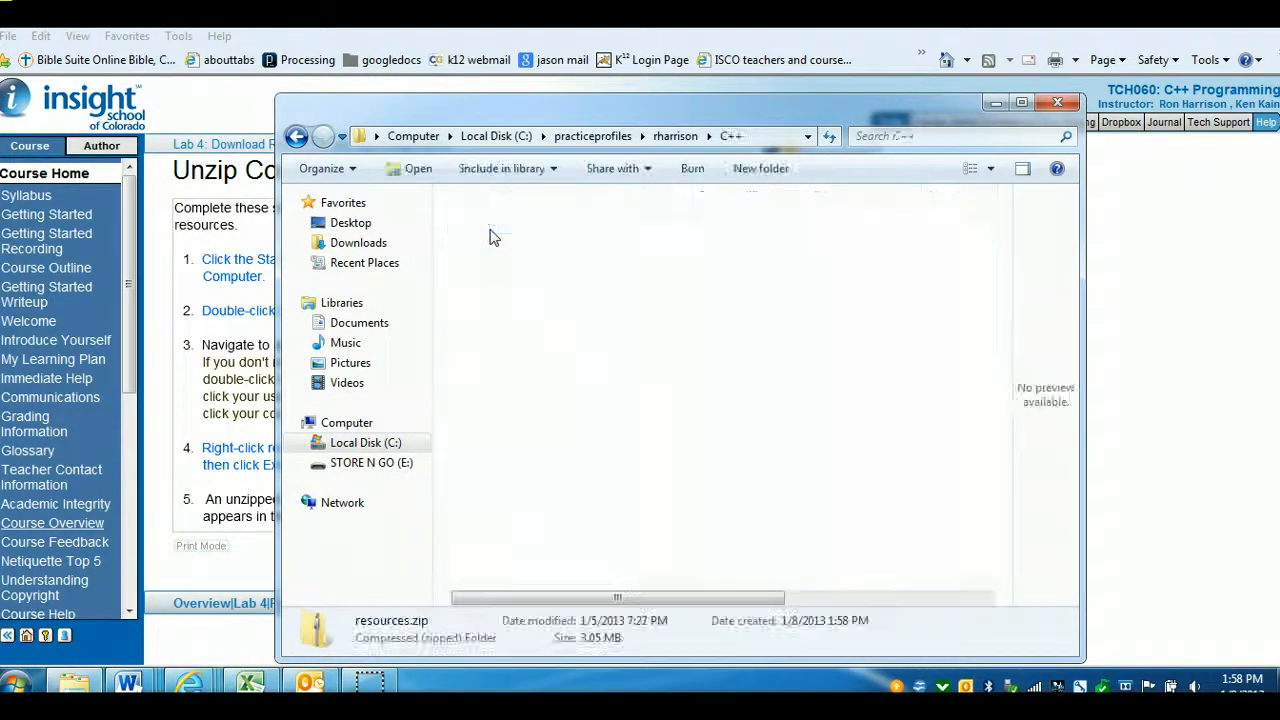
{"action": "double_click", "coordinate": [489, 228]}
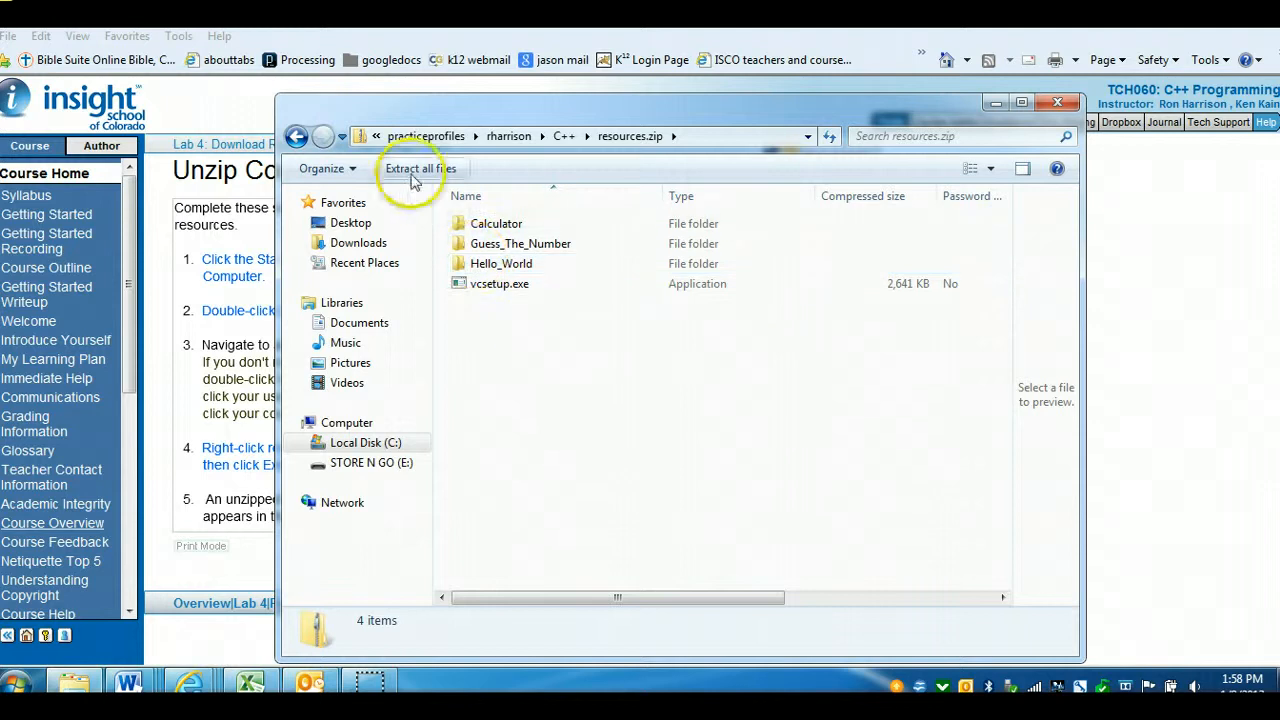
Extract all files of resources.zip to C:\practiceprofiles\rharrison\C++\resources and move the opened folder window into view
{"action": "left_click", "coordinate": [296, 136]}
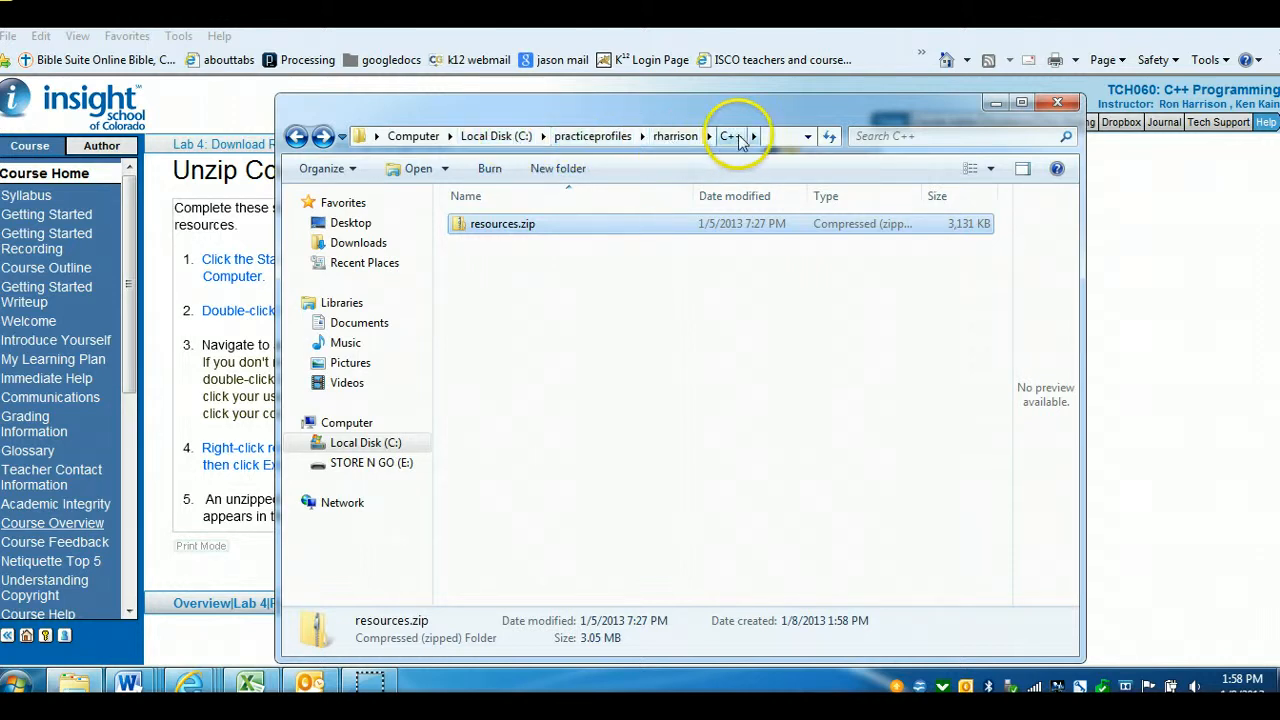
{"action": "right_click", "coordinate": [494, 228]}
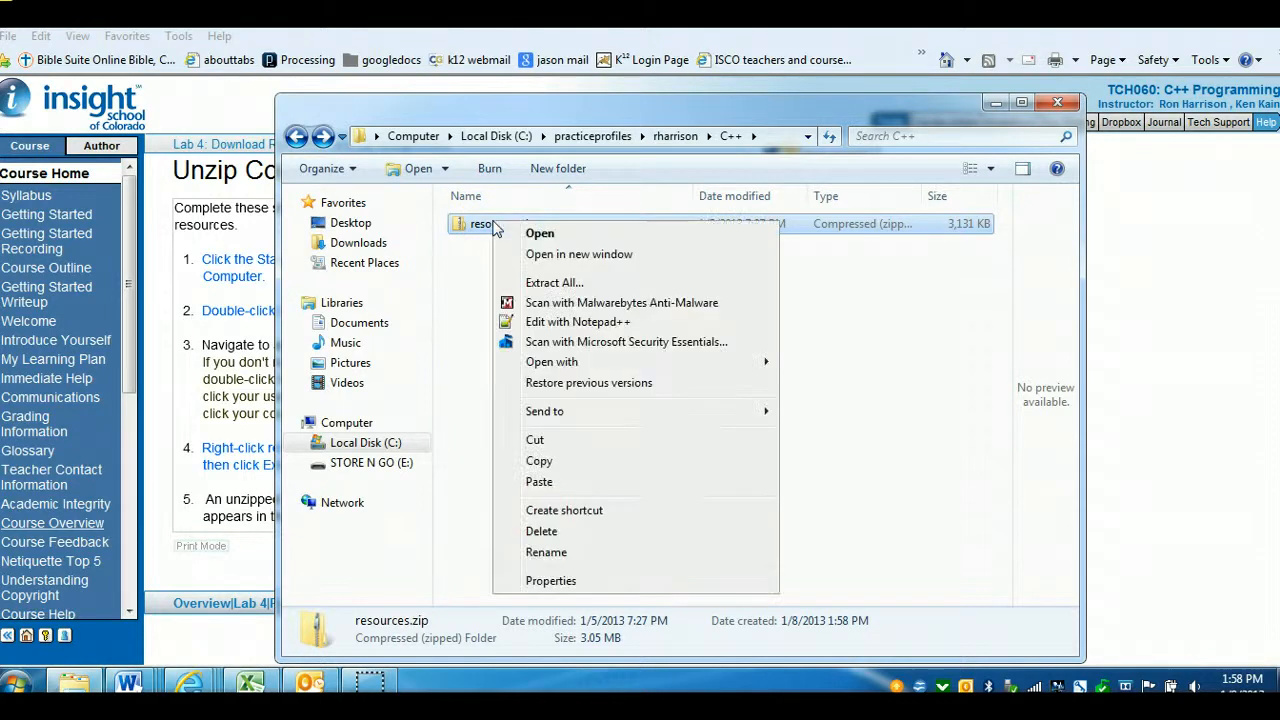
{"action": "left_click", "coordinate": [541, 283]}
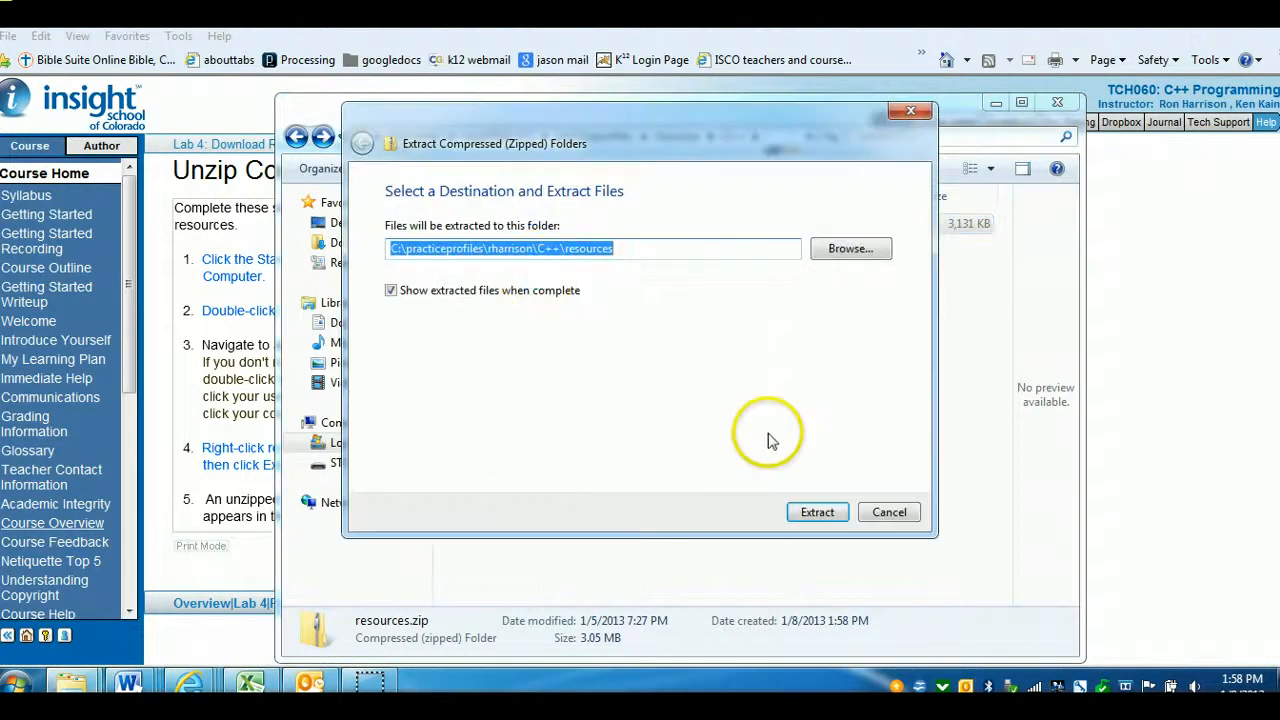
{"action": "left_click", "coordinate": [817, 512]}
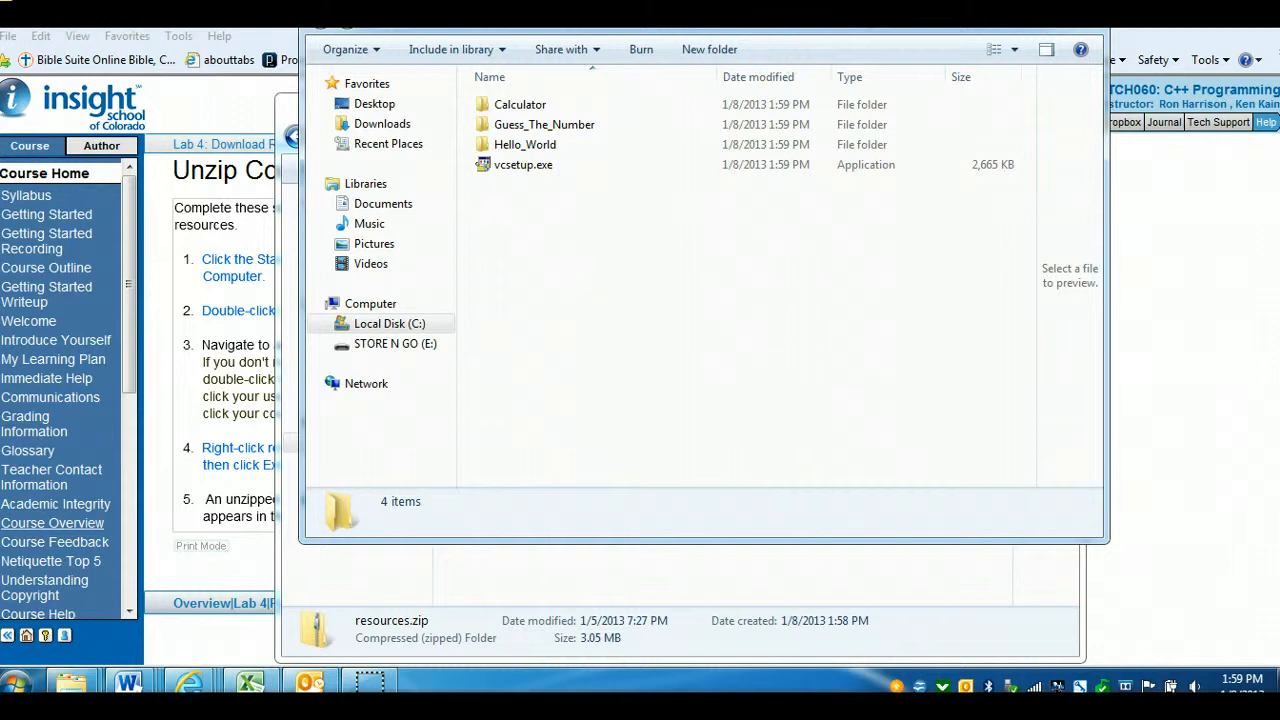
{"action": "left_click_drag", "start_coordinate": [812, 0], "coordinate": [857, 289]}
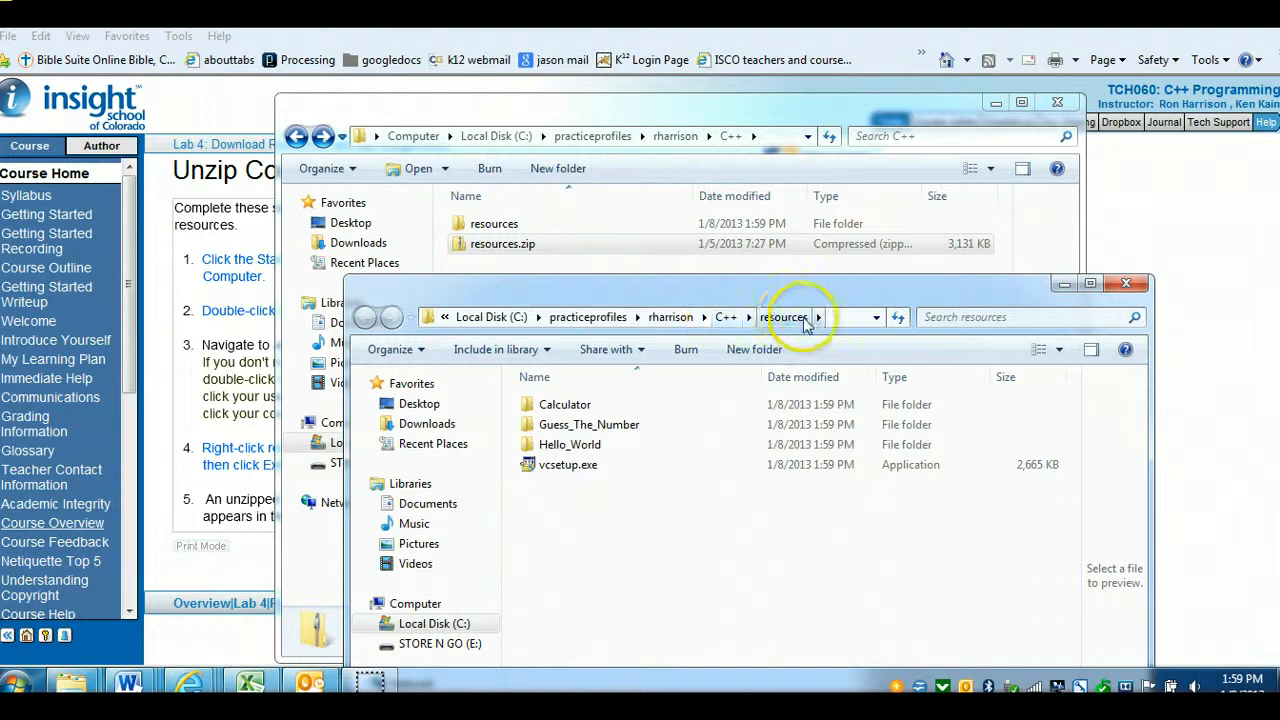
Select and examine the extracted Calculator, Guess_The_Number, Hello_World and vcsetup.exe items
{"action": "left_click", "coordinate": [570, 406]}
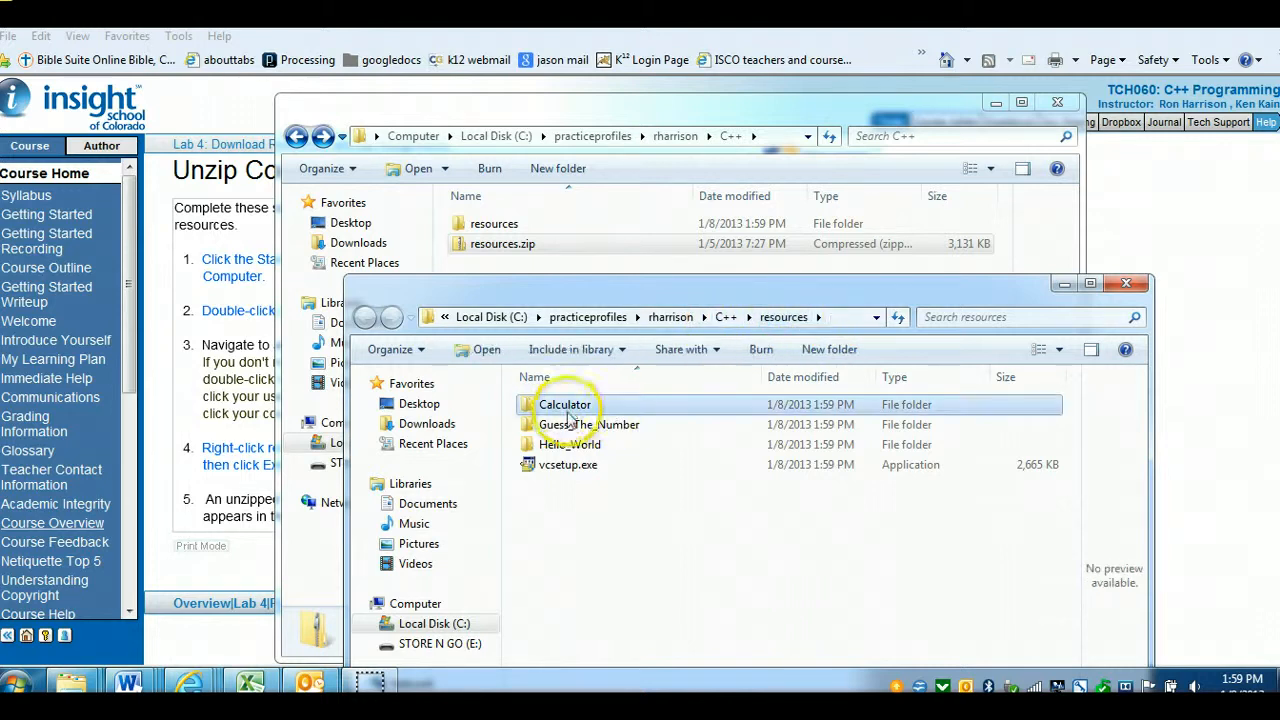
{"action": "left_click", "coordinate": [572, 428], "text": "ctrl"}
{"action": "left_click", "coordinate": [572, 444], "text": "ctrl"}
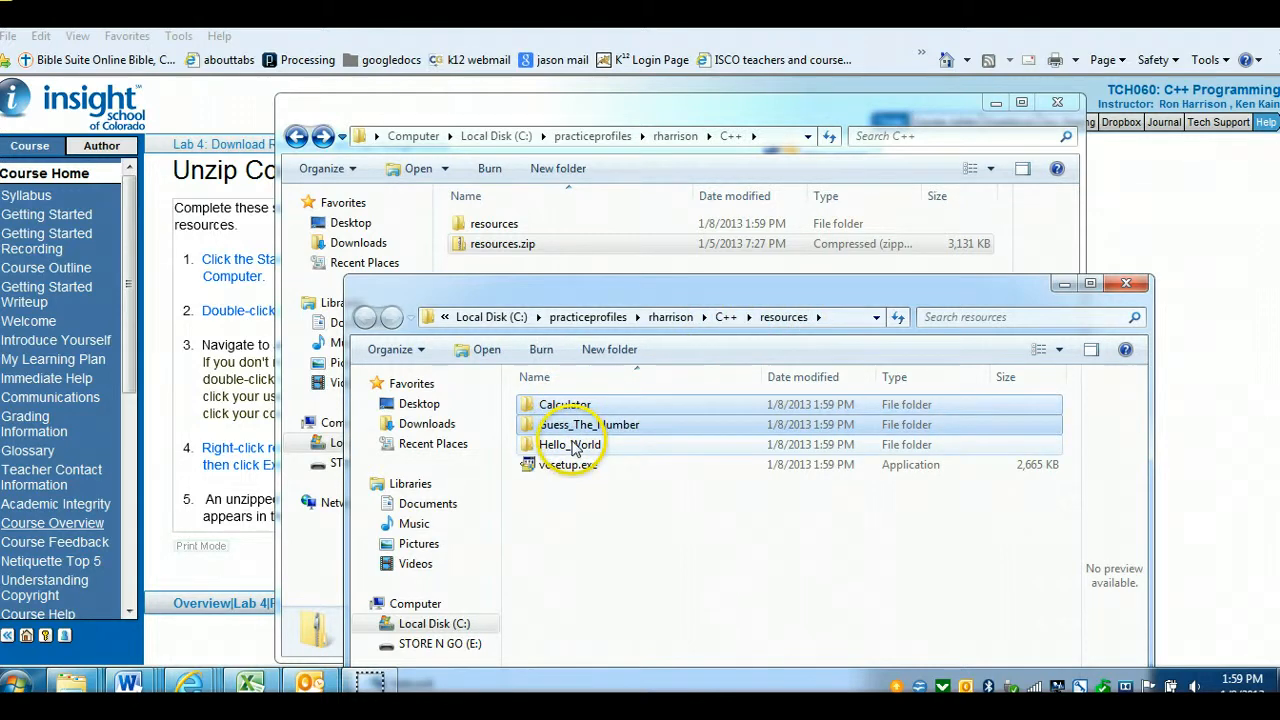
{"action": "left_click", "coordinate": [580, 470], "text": "ctrl"}
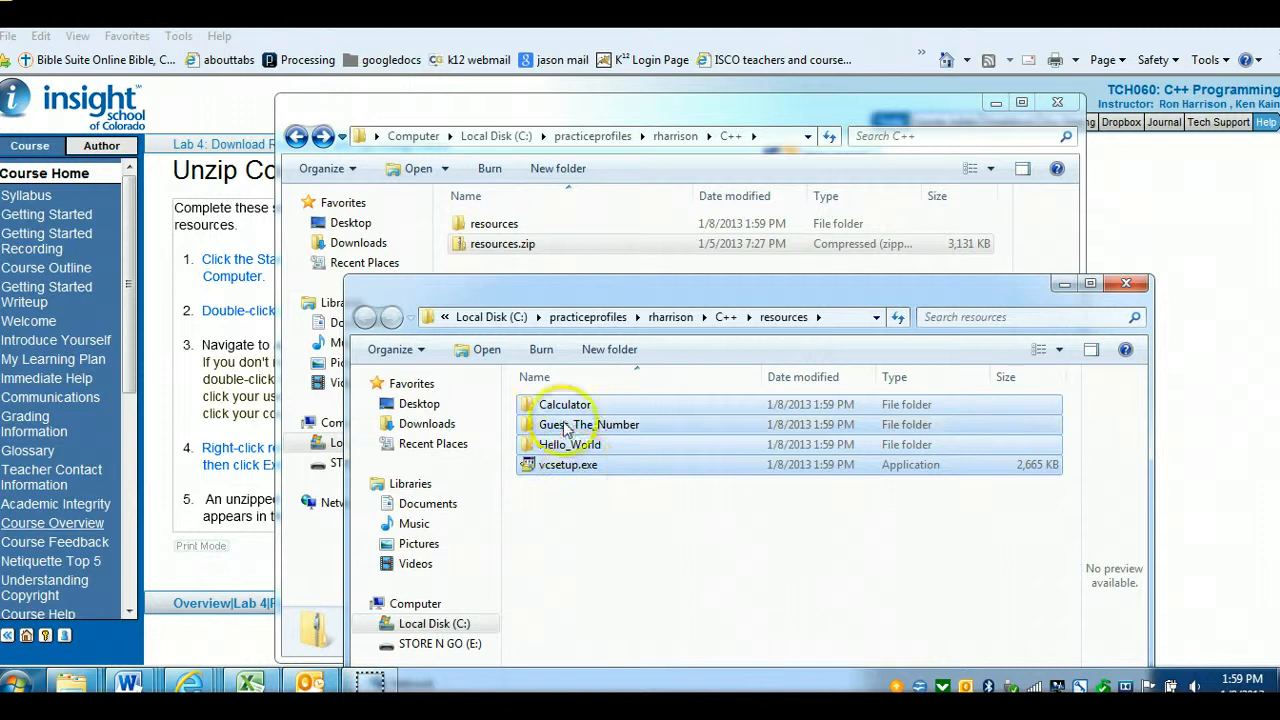
{"action": "left_click_drag", "start_coordinate": [545, 402], "coordinate": [729, 325]}
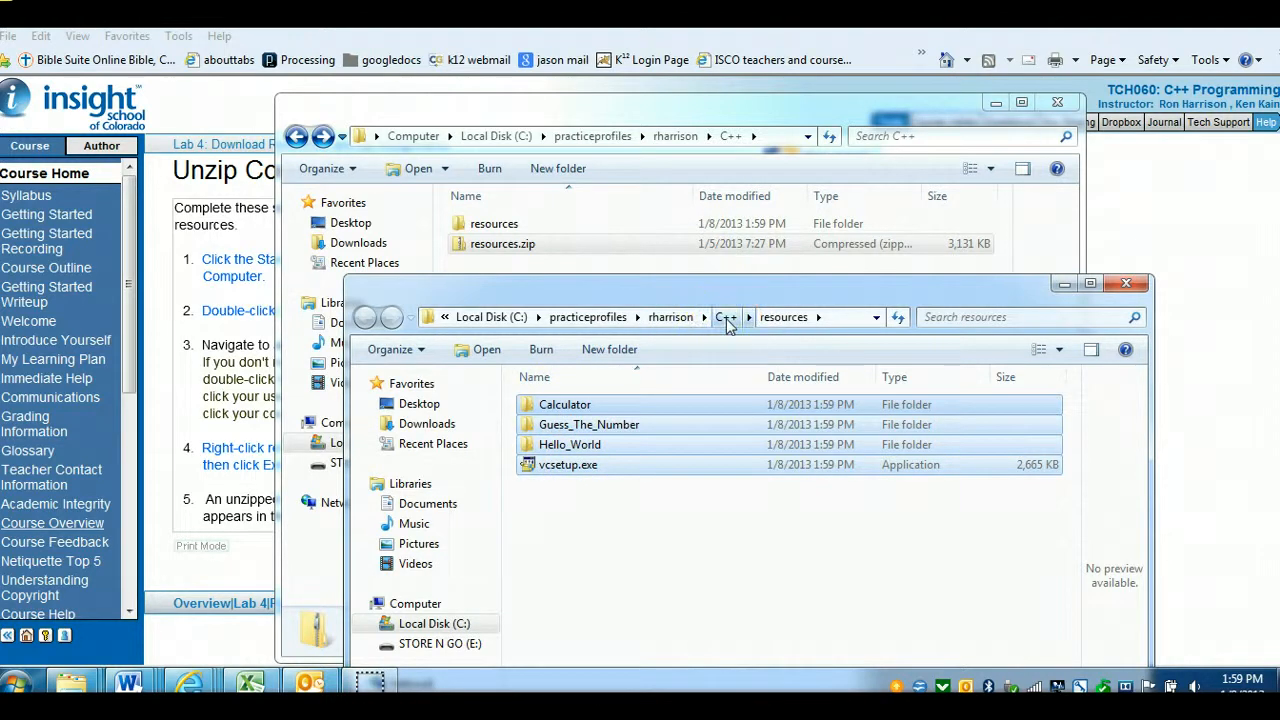
Go up to the C++ folder and delete resources.zip to the Recycle Bin
{"action": "left_click", "coordinate": [729, 320]}
{"action": "left_click", "coordinate": [731, 320]}
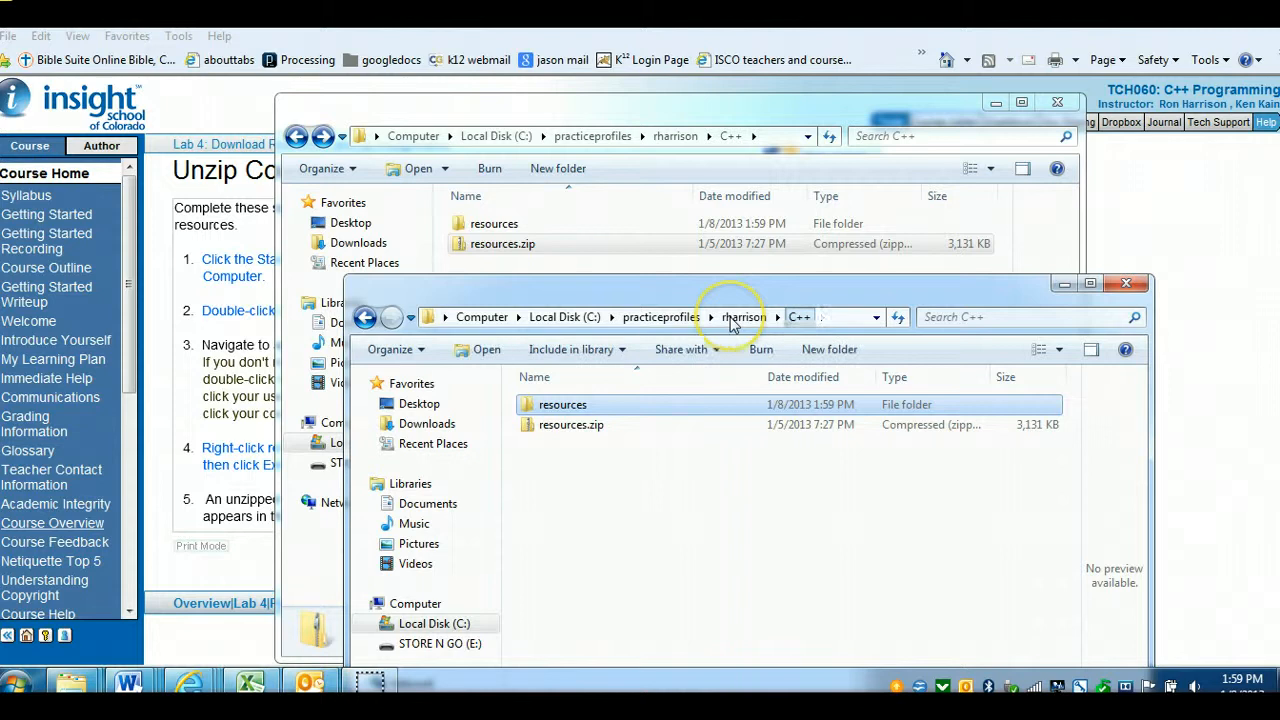
{"action": "left_click", "coordinate": [572, 428]}
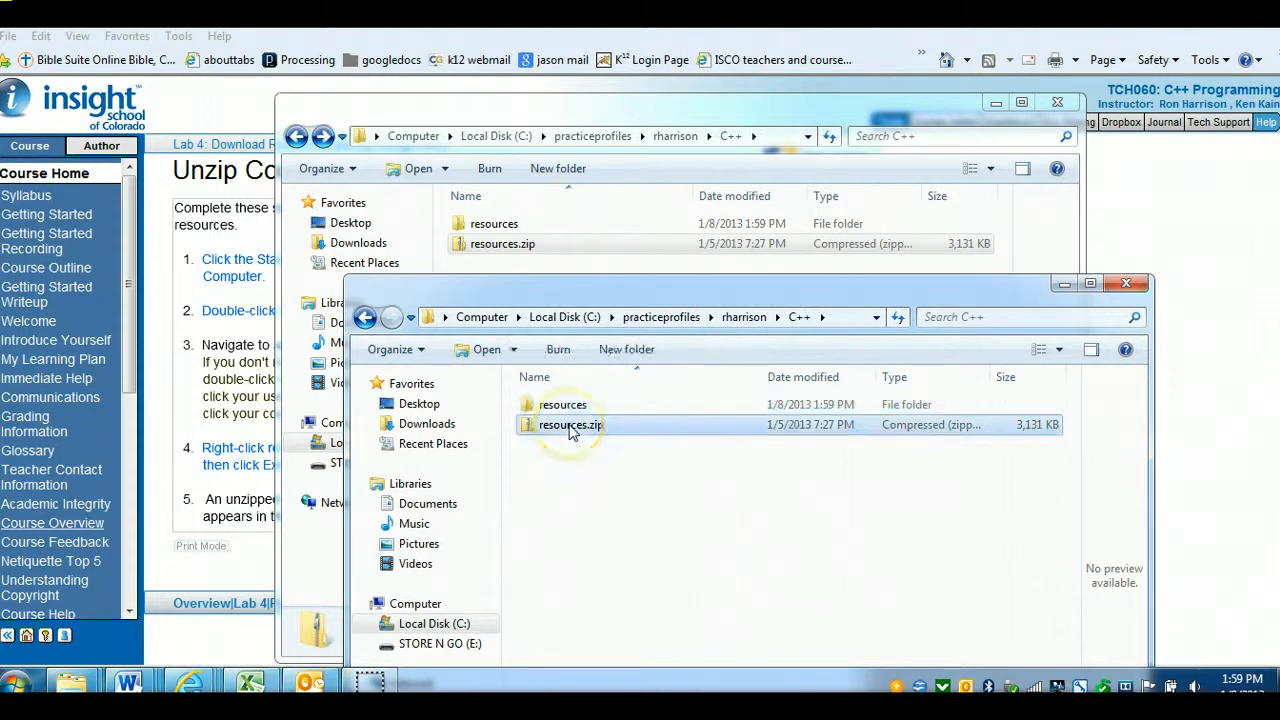
{"action": "key", "text": "Delete"}
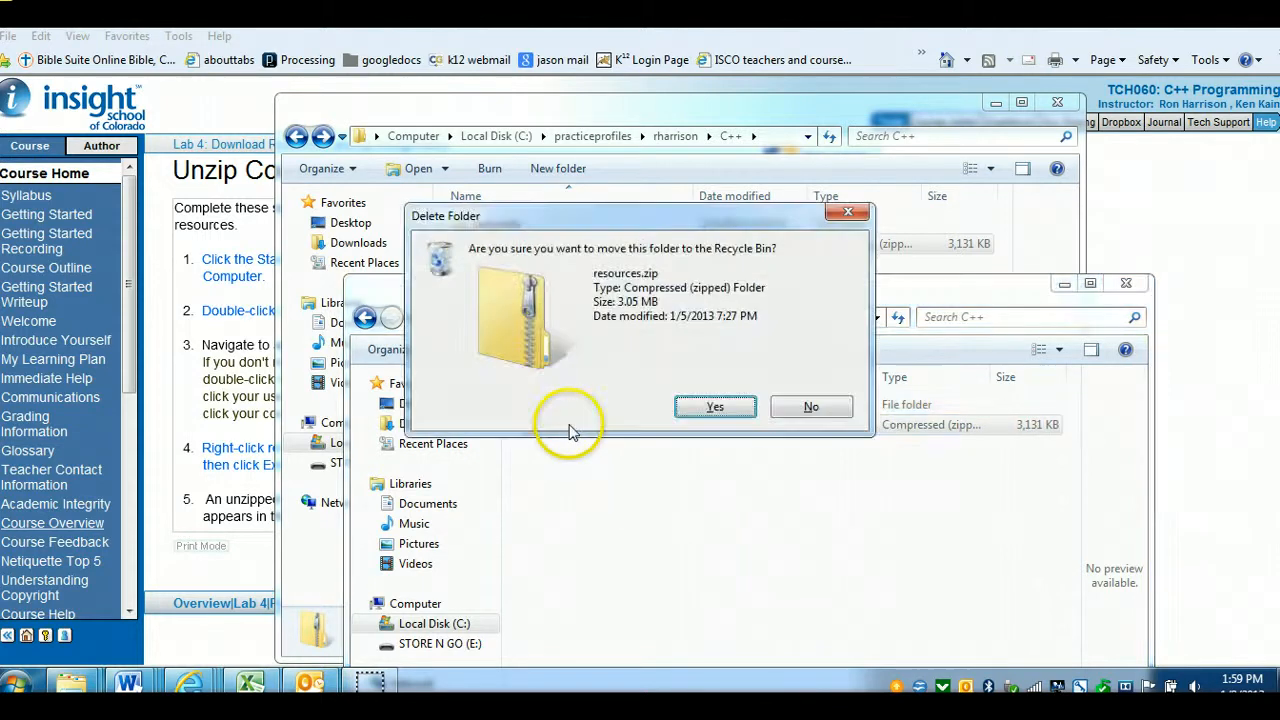
{"action": "left_click", "coordinate": [699, 410]}
Open the extracted resources folder, then close its window and minimize the other Explorer window
{"action": "double_click", "coordinate": [545, 405]}
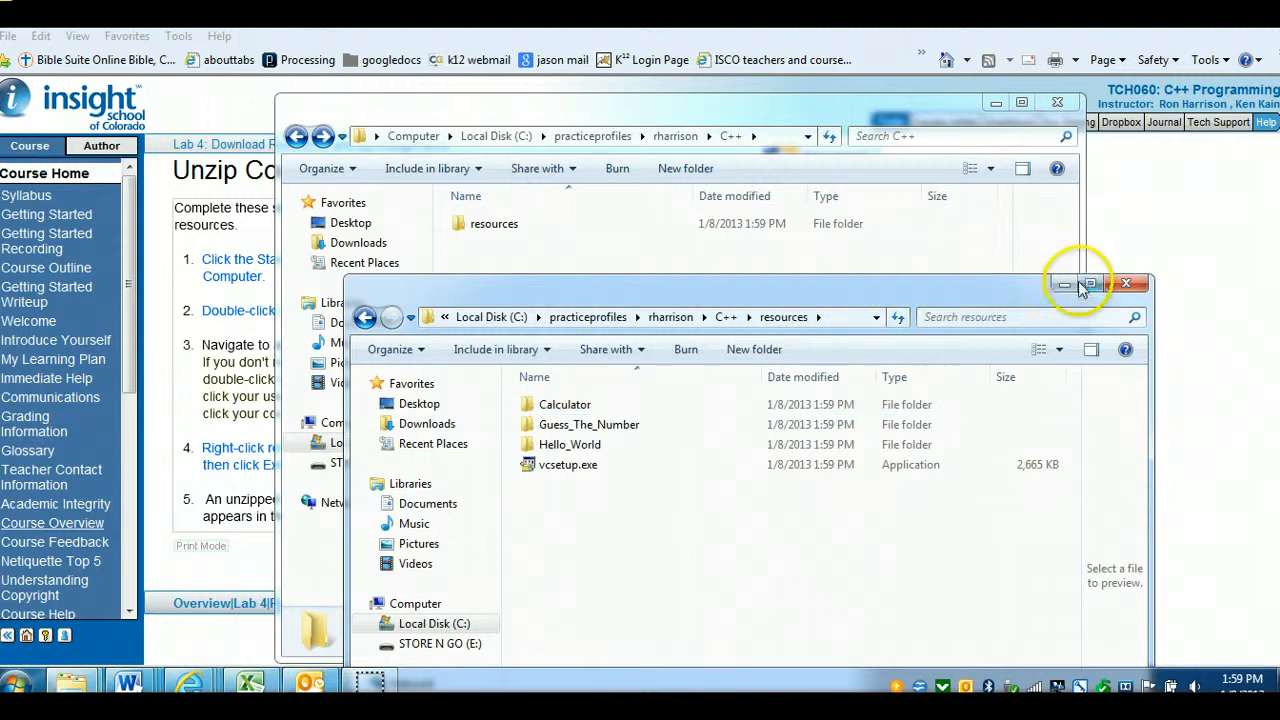
{"action": "left_click", "coordinate": [1124, 284]}
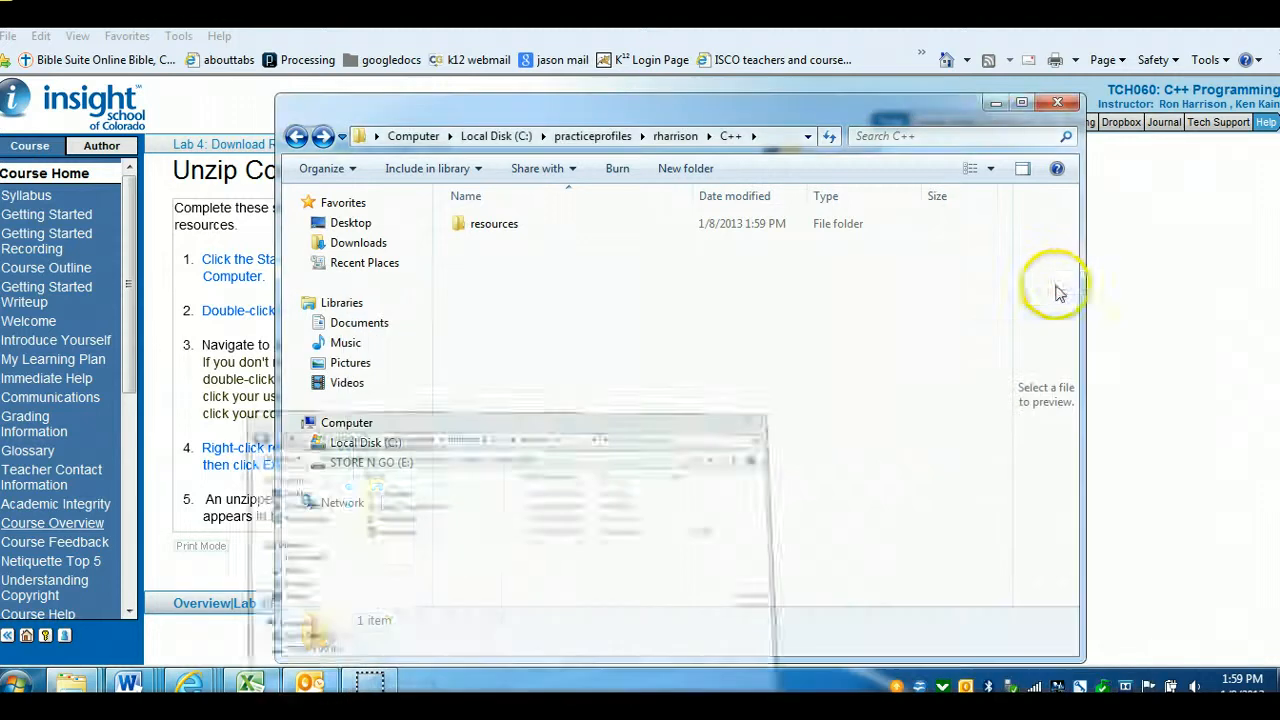
{"action": "left_click", "coordinate": [996, 106]}
Step through the Unzip Course Resources instructions and advance to the Install Visual C++ 2008 Express Edition page
{"action": "left_click", "coordinate": [420, 450]}
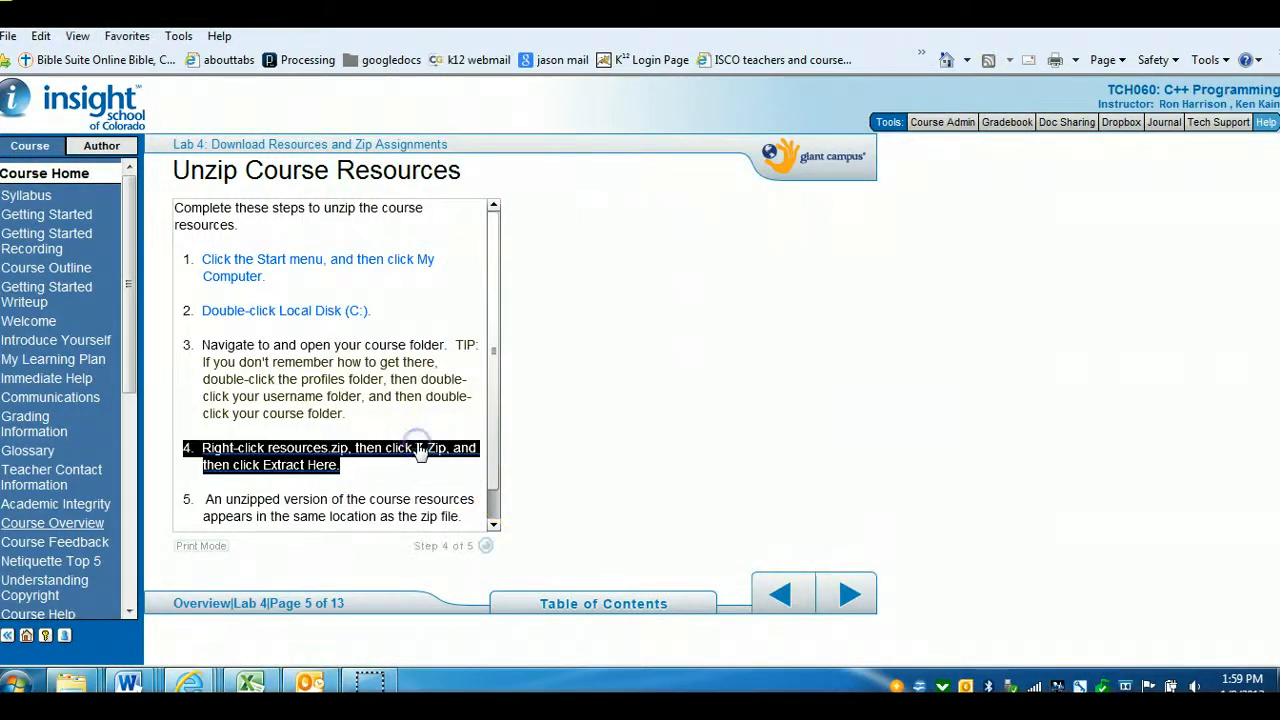
{"action": "left_click", "coordinate": [845, 597]}
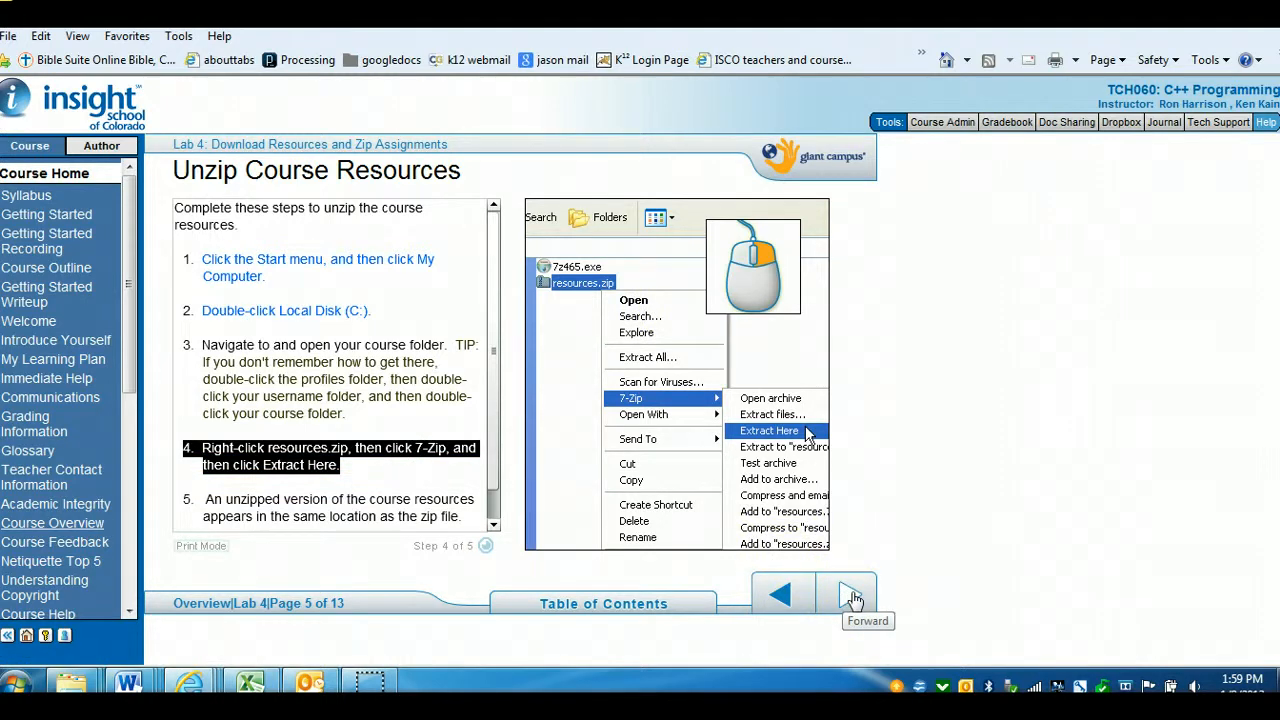
{"action": "left_click", "coordinate": [493, 525]}
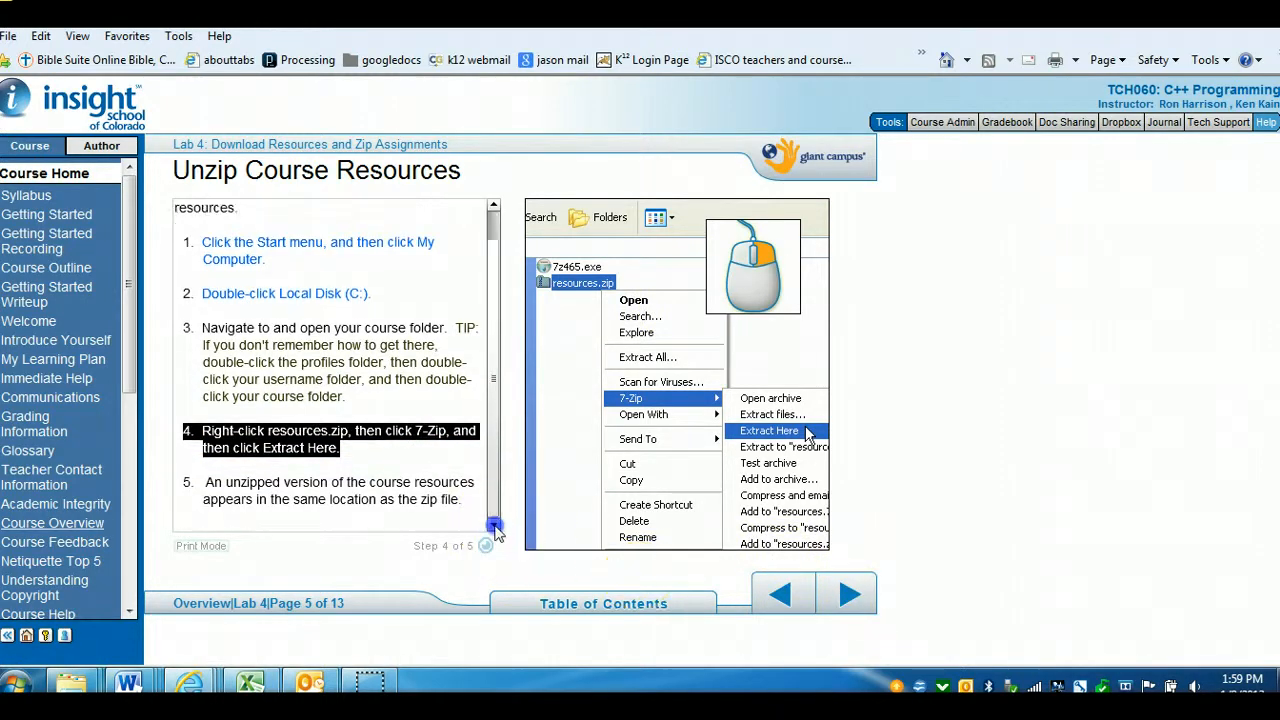
{"action": "left_click", "coordinate": [856, 592]}
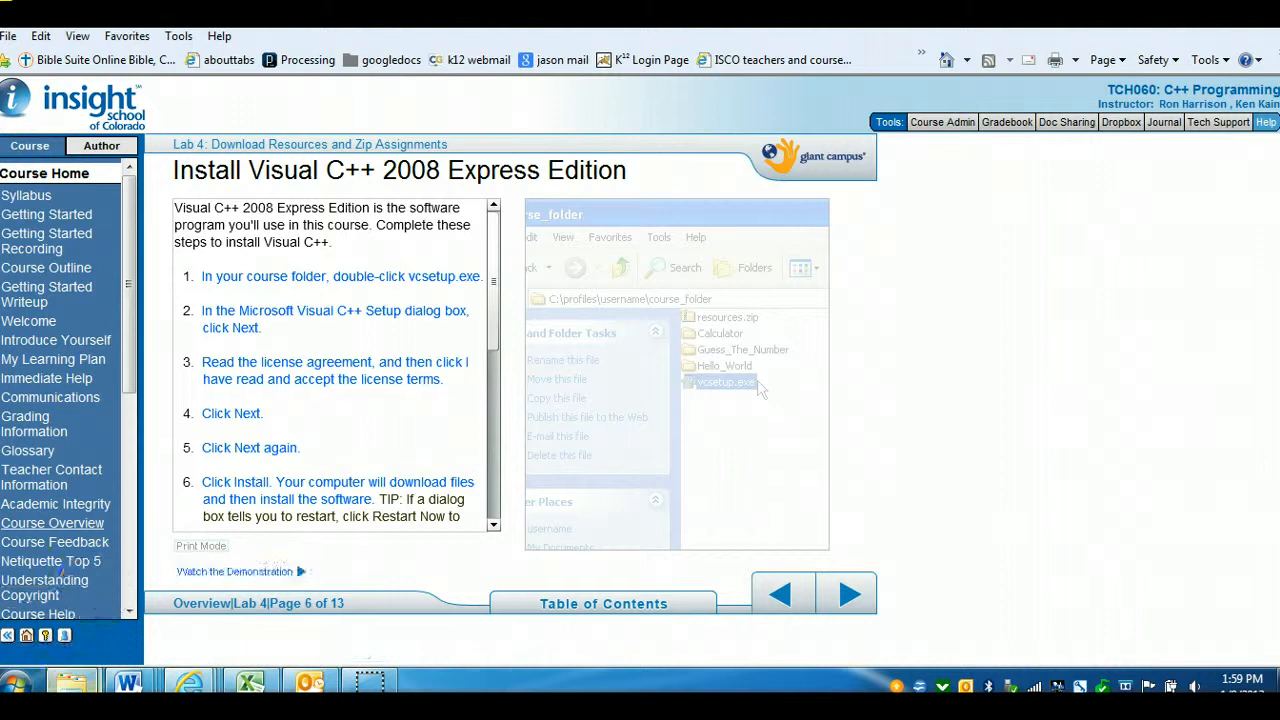
Bring the Explorer window forward and navigate from practiceprofiles through rharrison and C++ into the resources folder
{"action": "mouse_move", "coordinate": [71, 683]}
{"action": "left_click", "coordinate": [296, 600]}
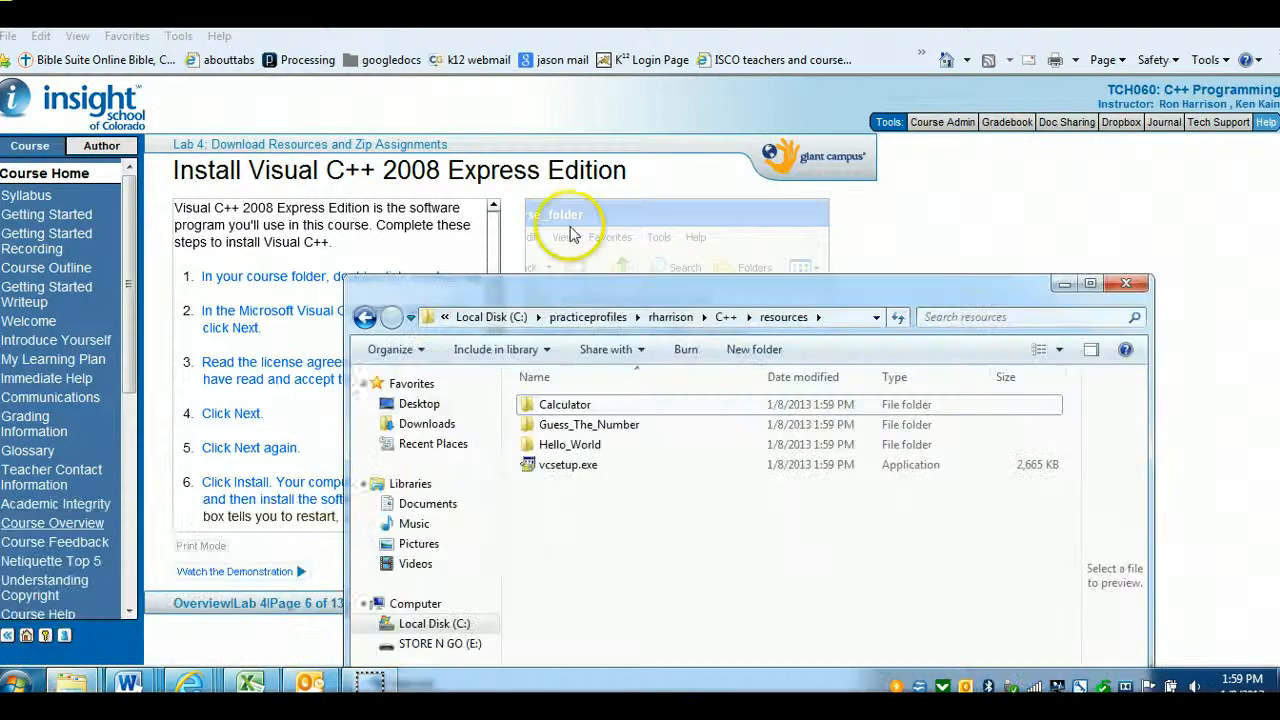
{"action": "left_click_drag", "start_coordinate": [628, 290], "coordinate": [598, 102]}
{"action": "left_click", "coordinate": [334, 131]}
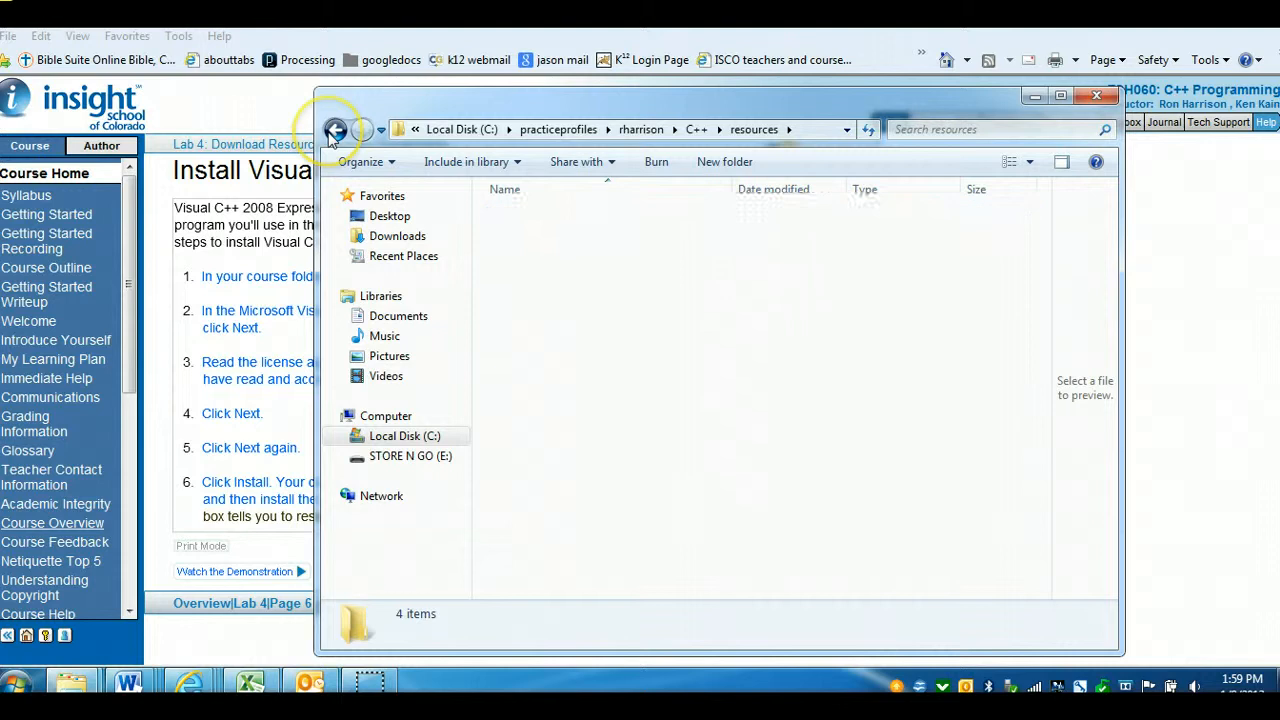
{"action": "left_click", "coordinate": [334, 132]}
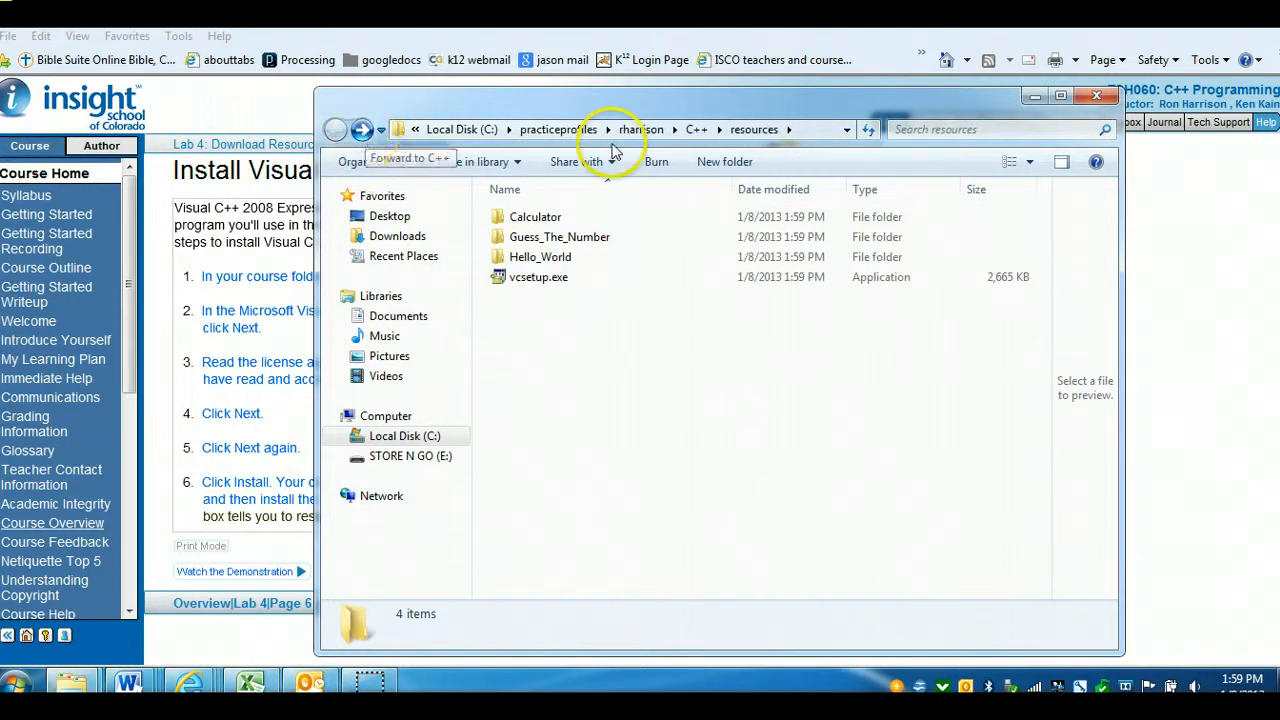
{"action": "left_click", "coordinate": [643, 130]}
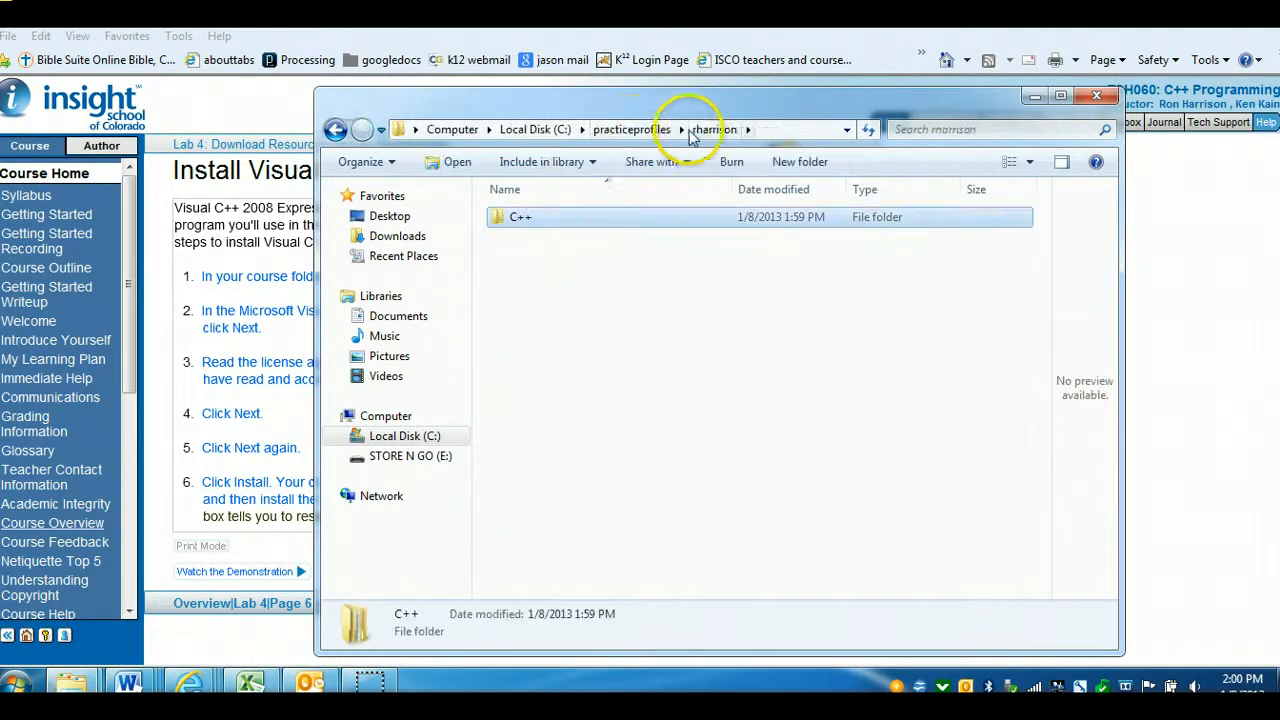
{"action": "left_click", "coordinate": [636, 130]}
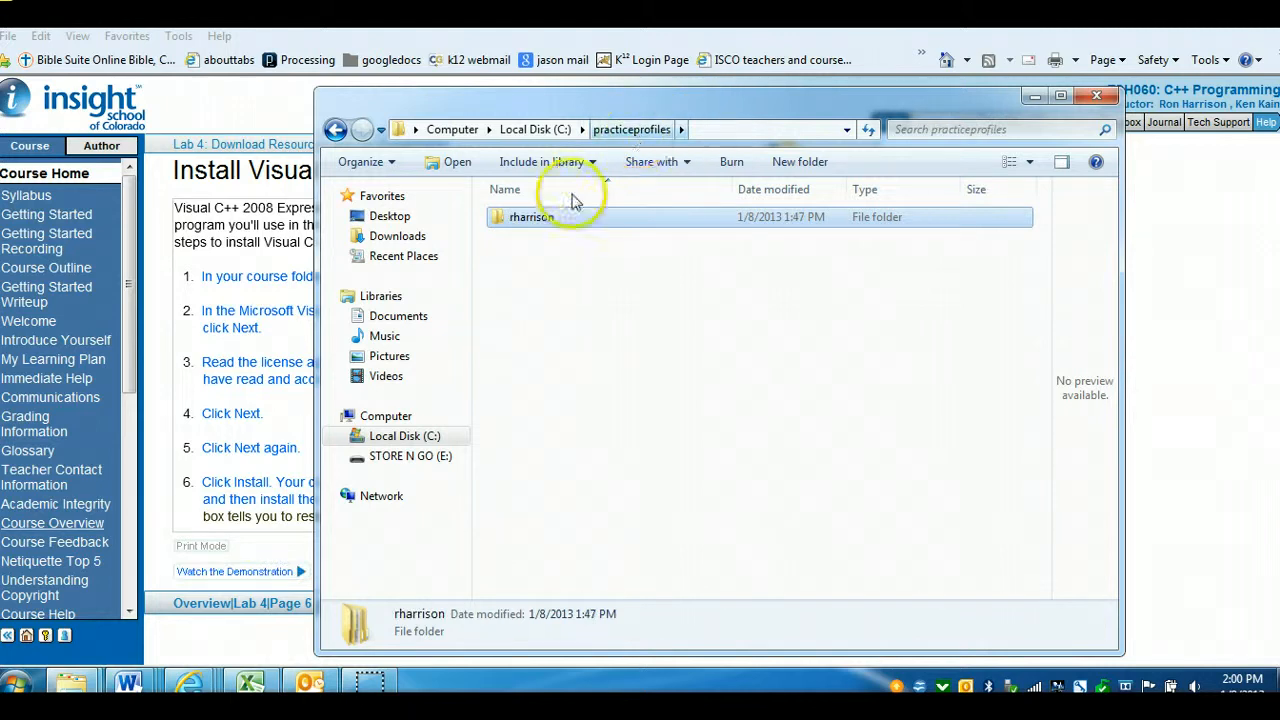
{"action": "double_click", "coordinate": [527, 218]}
{"action": "double_click", "coordinate": [514, 219]}
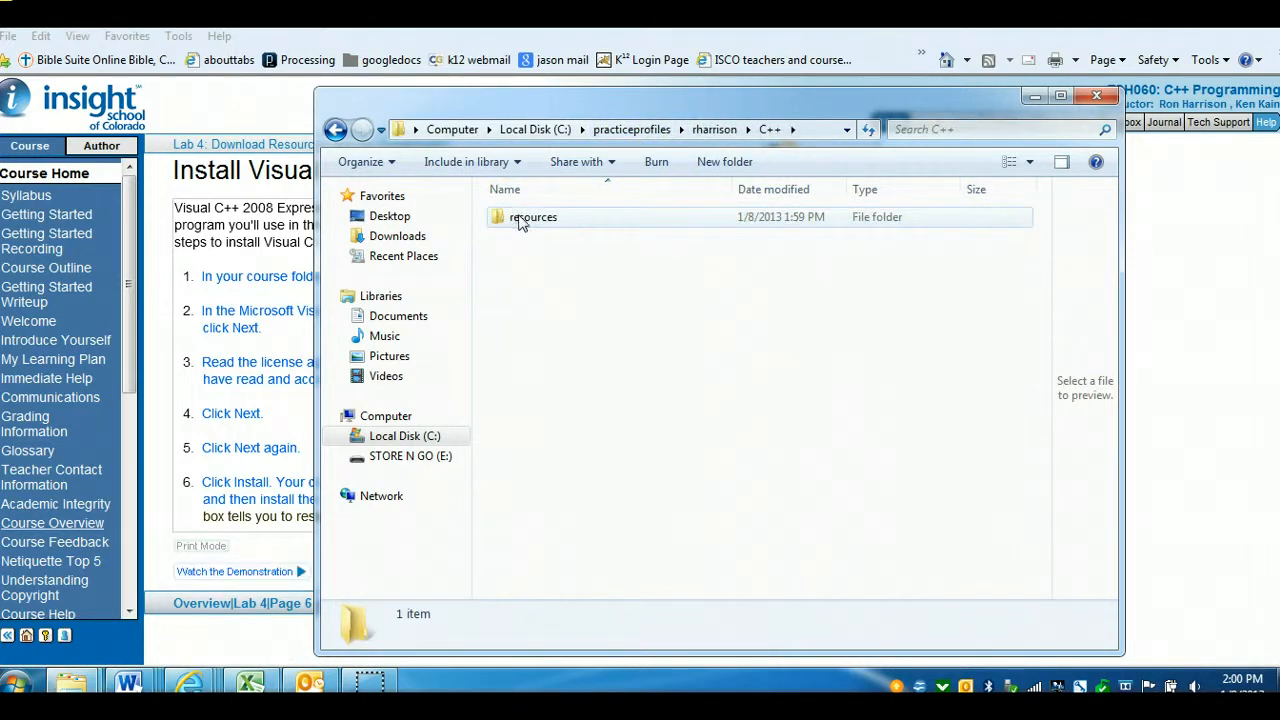
{"action": "double_click", "coordinate": [519, 218]}
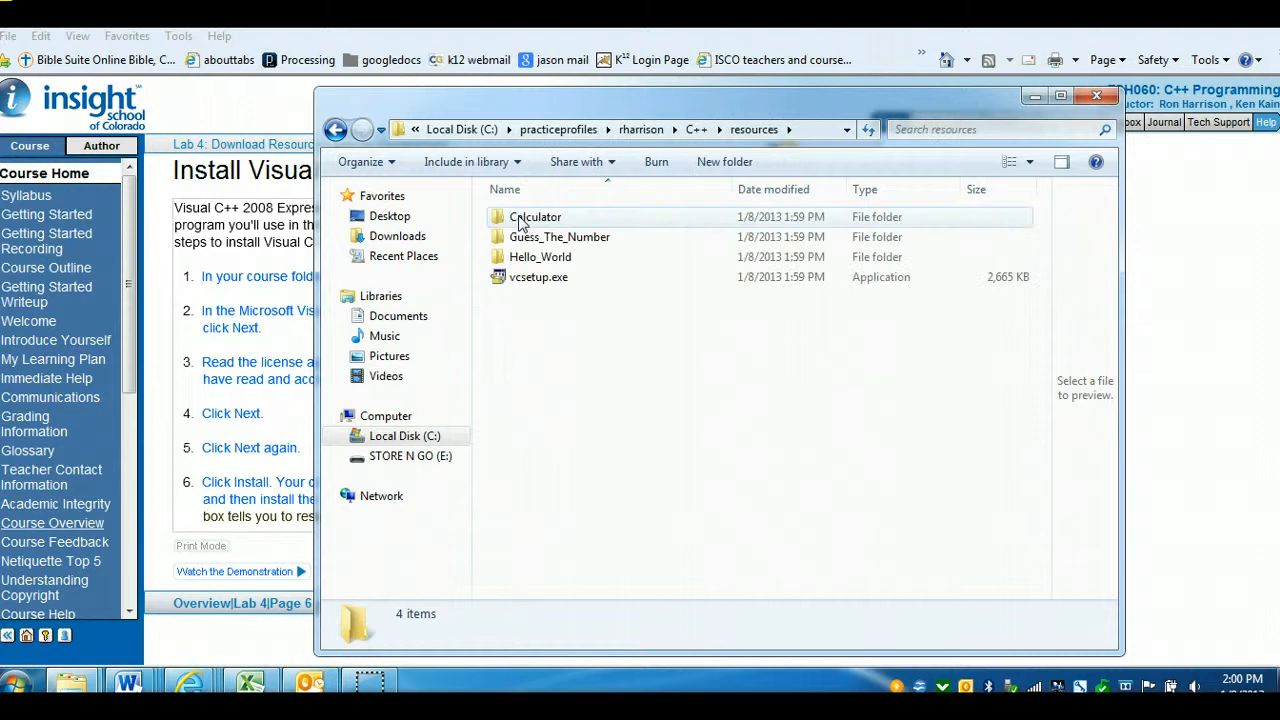
{"action": "left_click", "coordinate": [527, 221]}
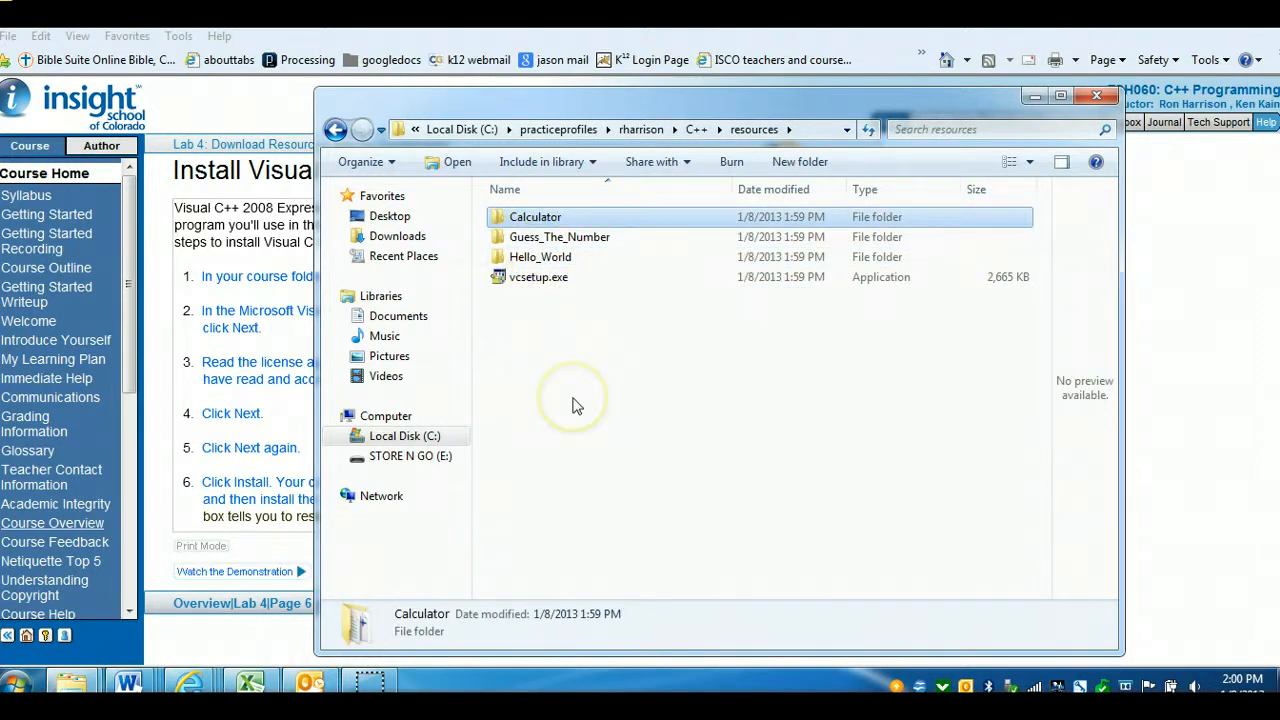
Go back to the Unzip Course Resources page, scroll its steps, and return to the Install Visual C++ page
{"action": "left_click", "coordinate": [253, 246]}
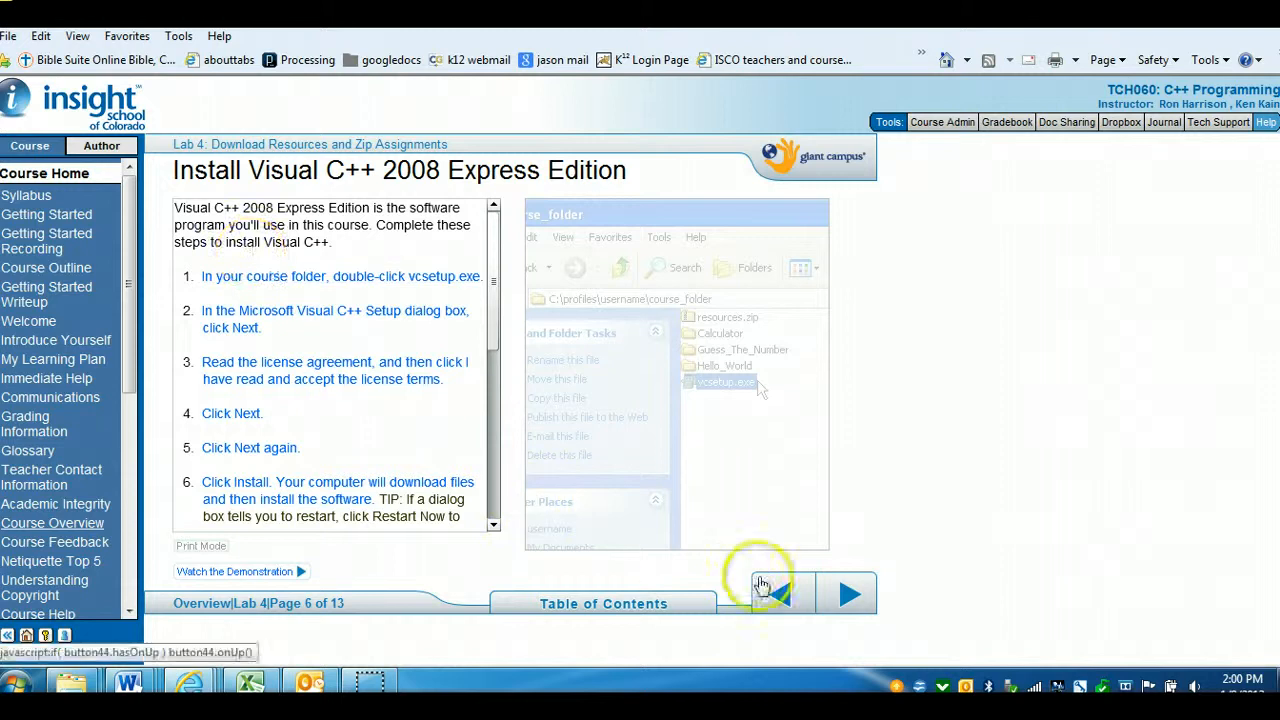
{"action": "left_click", "coordinate": [797, 598]}
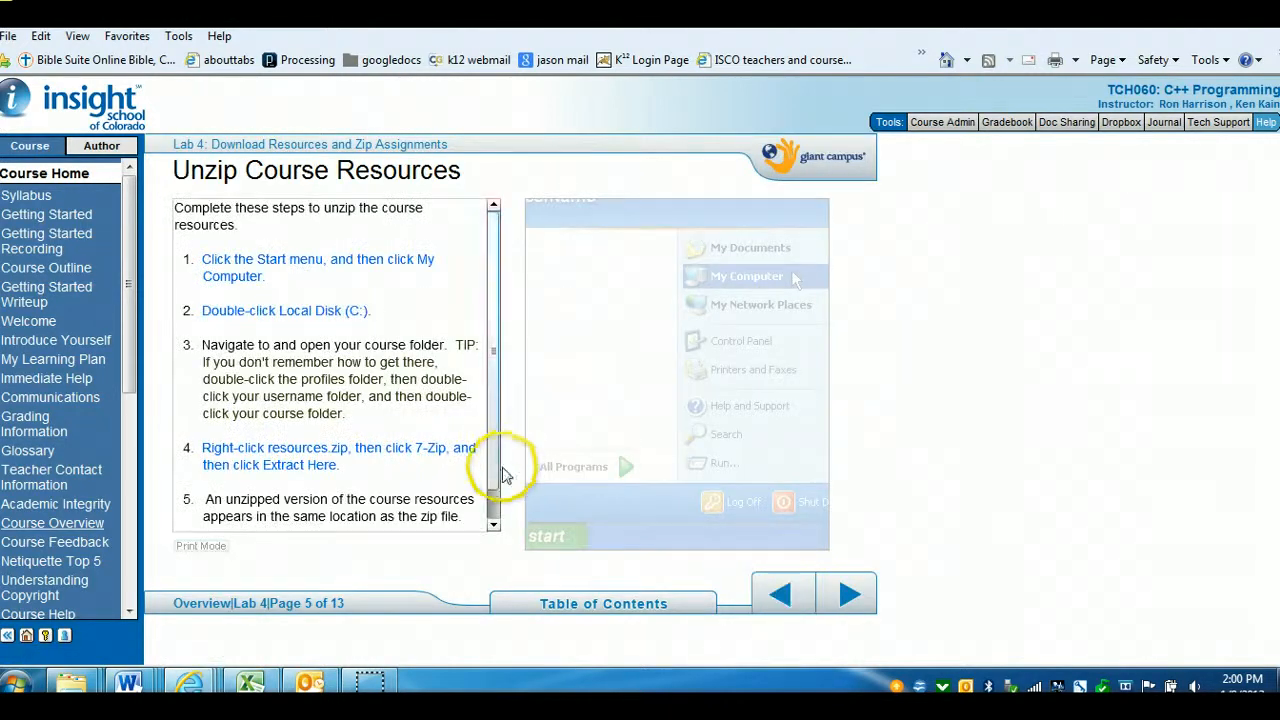
{"action": "left_click", "coordinate": [494, 500]}
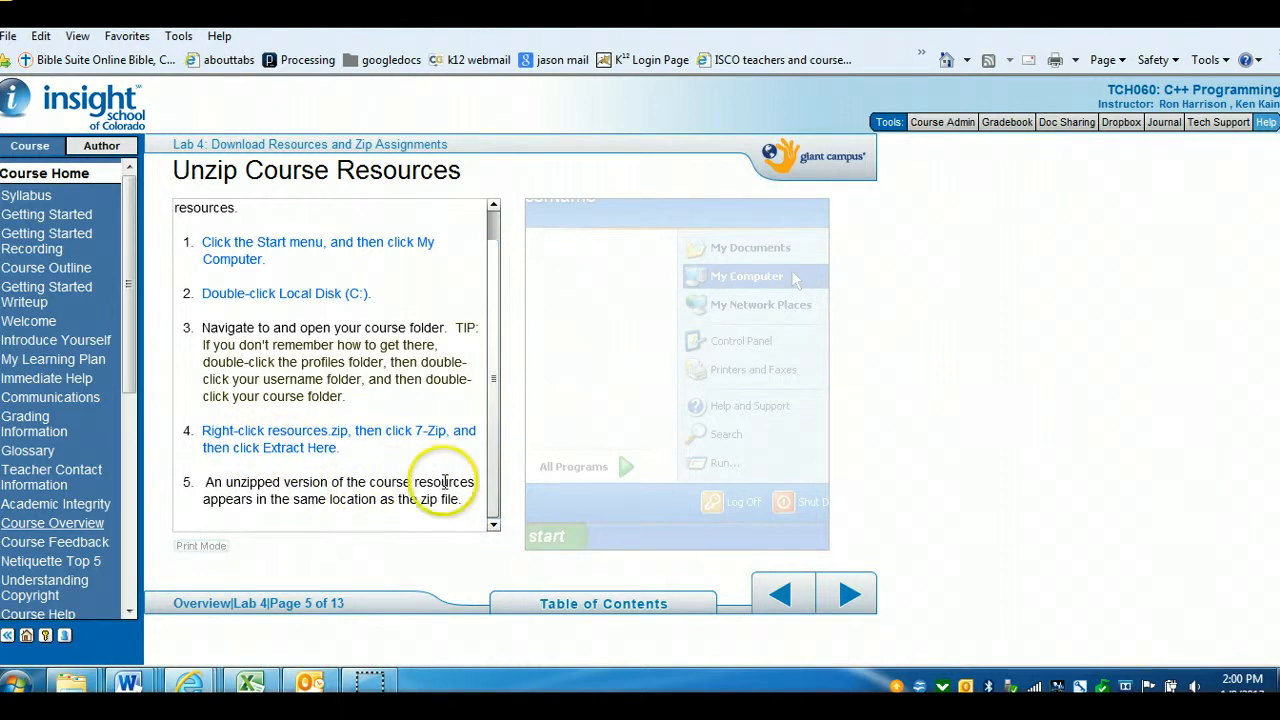
{"action": "left_click", "coordinate": [845, 595]}
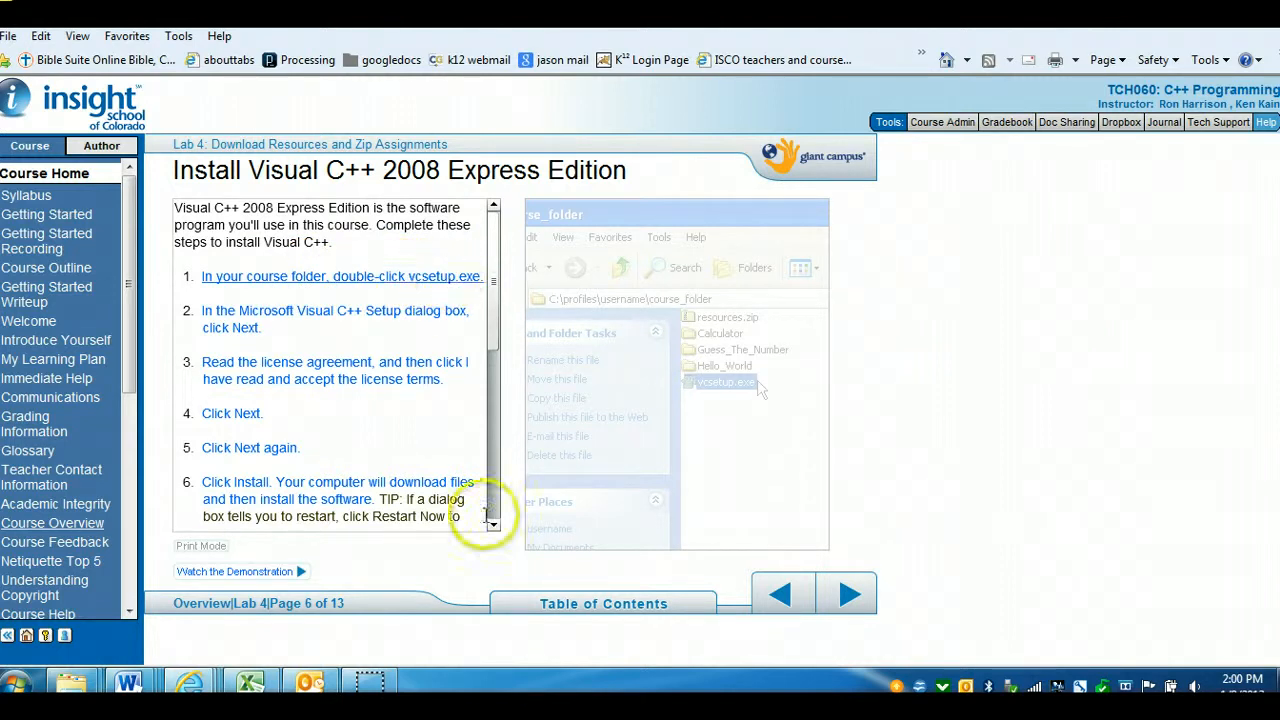
Reopen the Explorer window, go up to Local Disk (C:), and walk down through practiceprofiles, rharrison and C++ into resources
{"action": "mouse_move", "coordinate": [72, 700]}
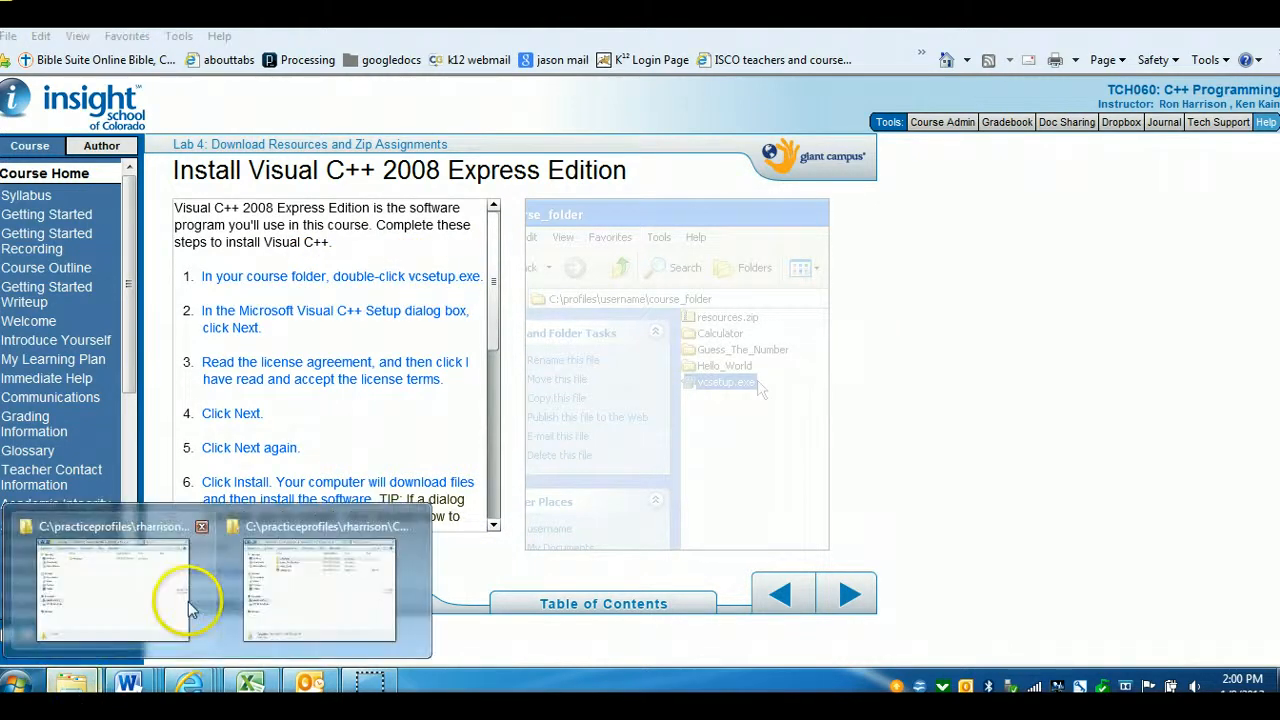
{"action": "left_click", "coordinate": [337, 586]}
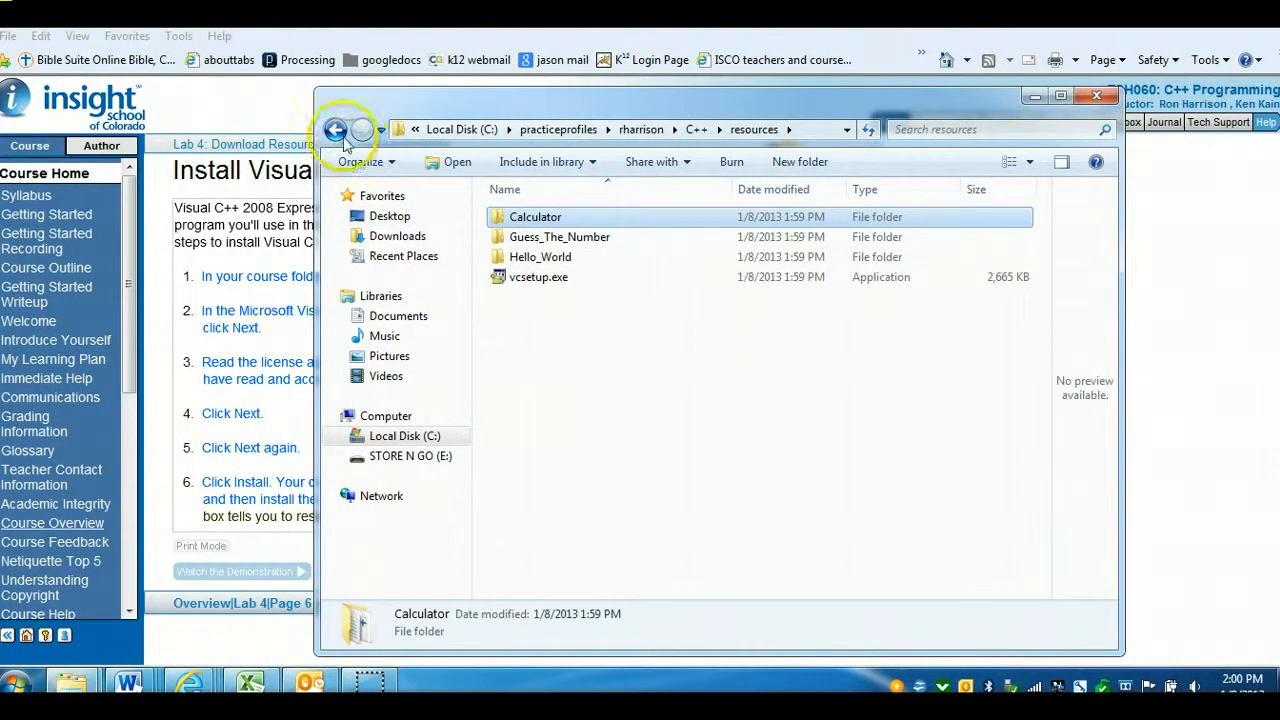
{"action": "left_click", "coordinate": [455, 131]}
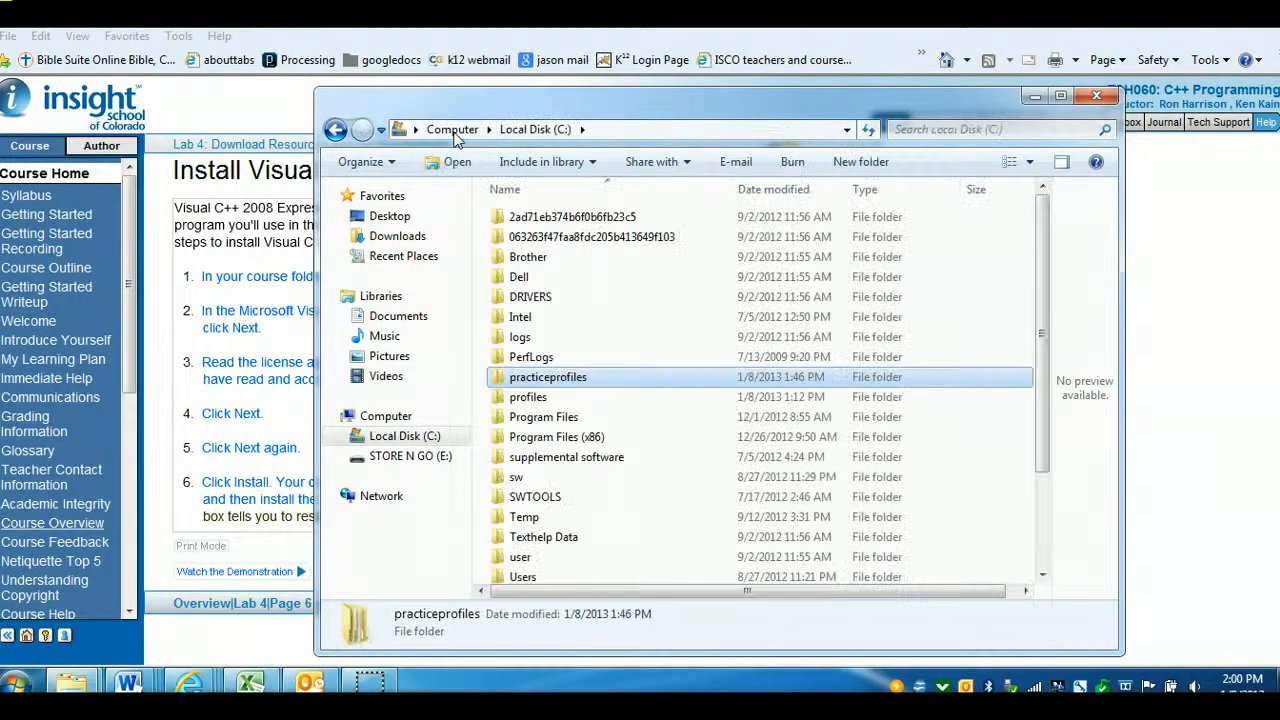
{"action": "double_click", "coordinate": [536, 383]}
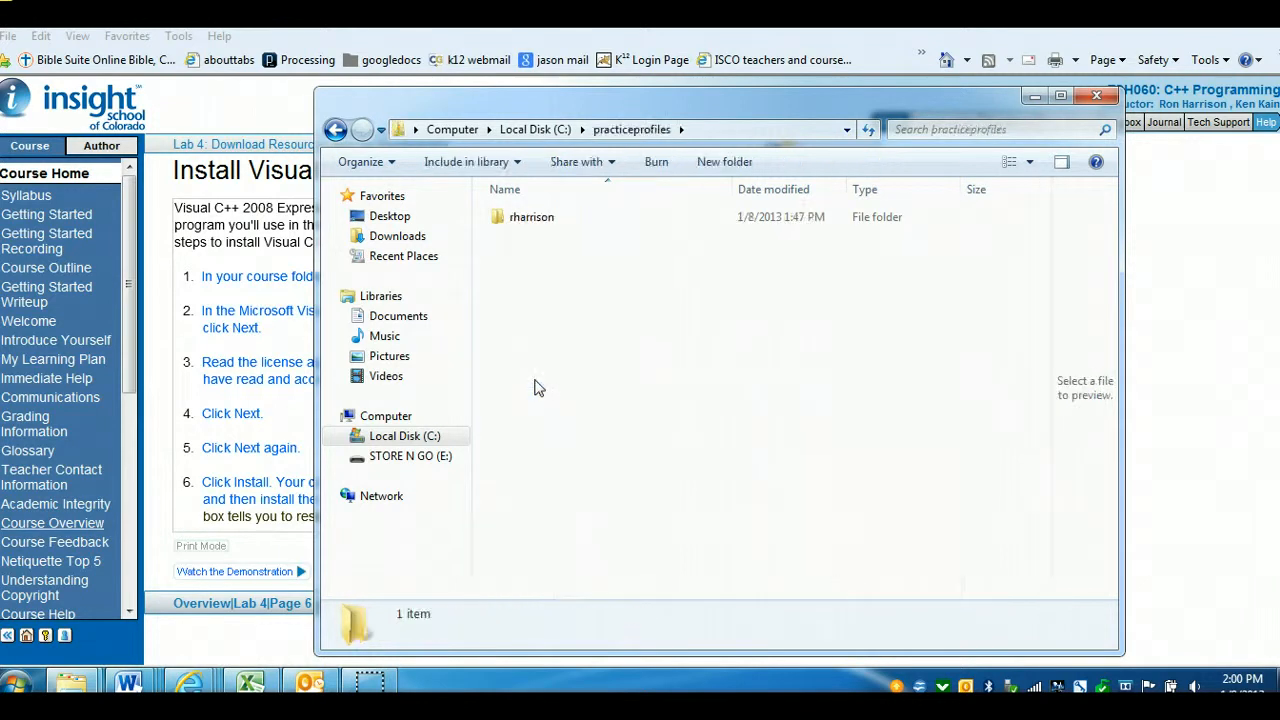
{"action": "double_click", "coordinate": [529, 218]}
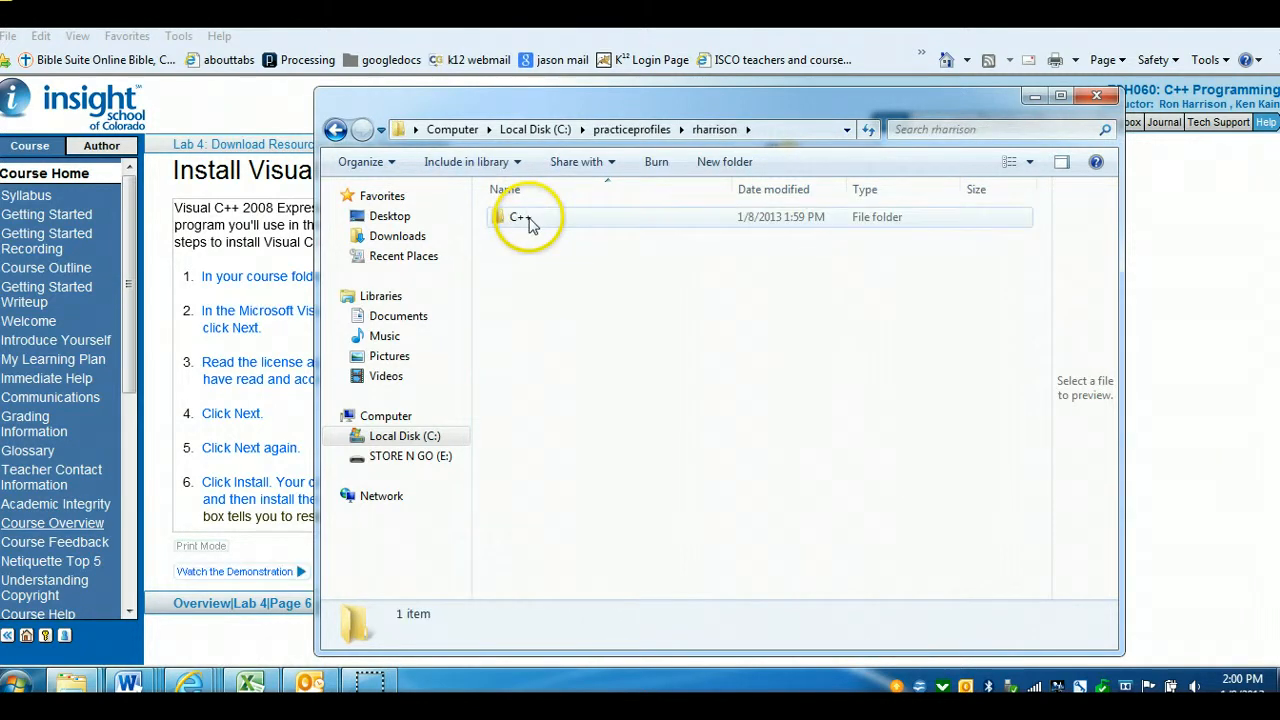
{"action": "double_click", "coordinate": [519, 220]}
{"action": "double_click", "coordinate": [519, 220]}
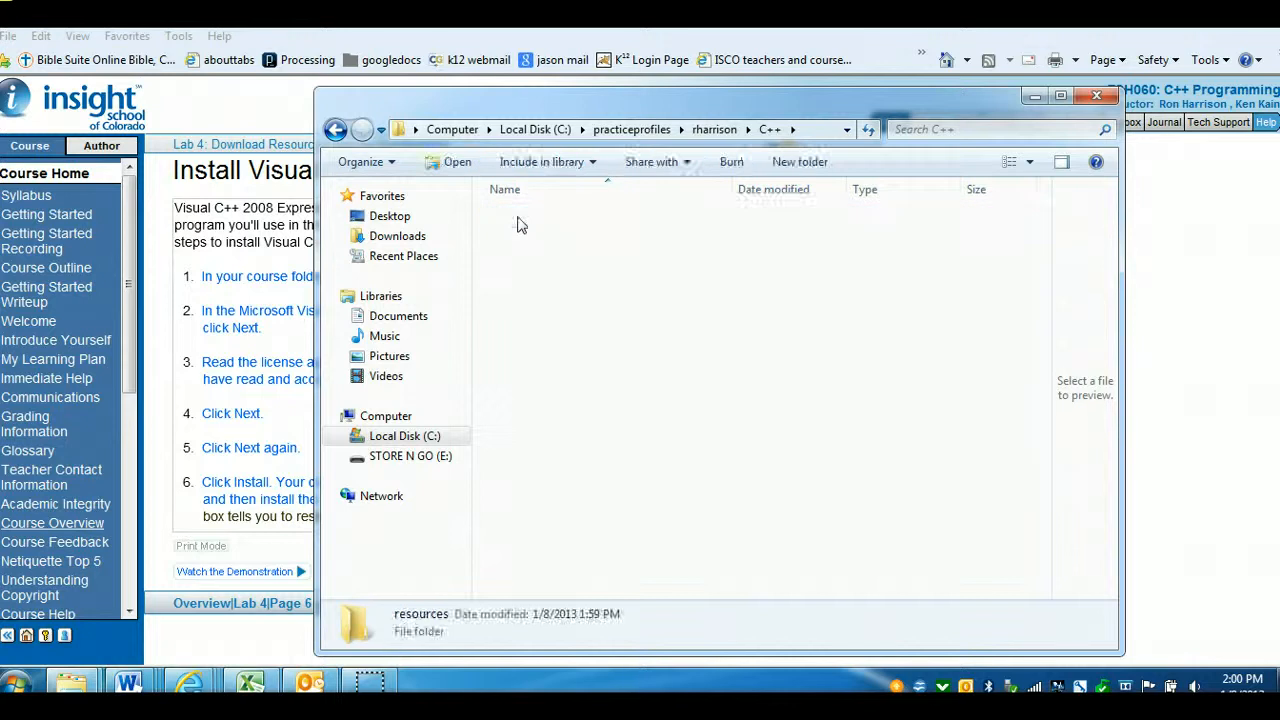
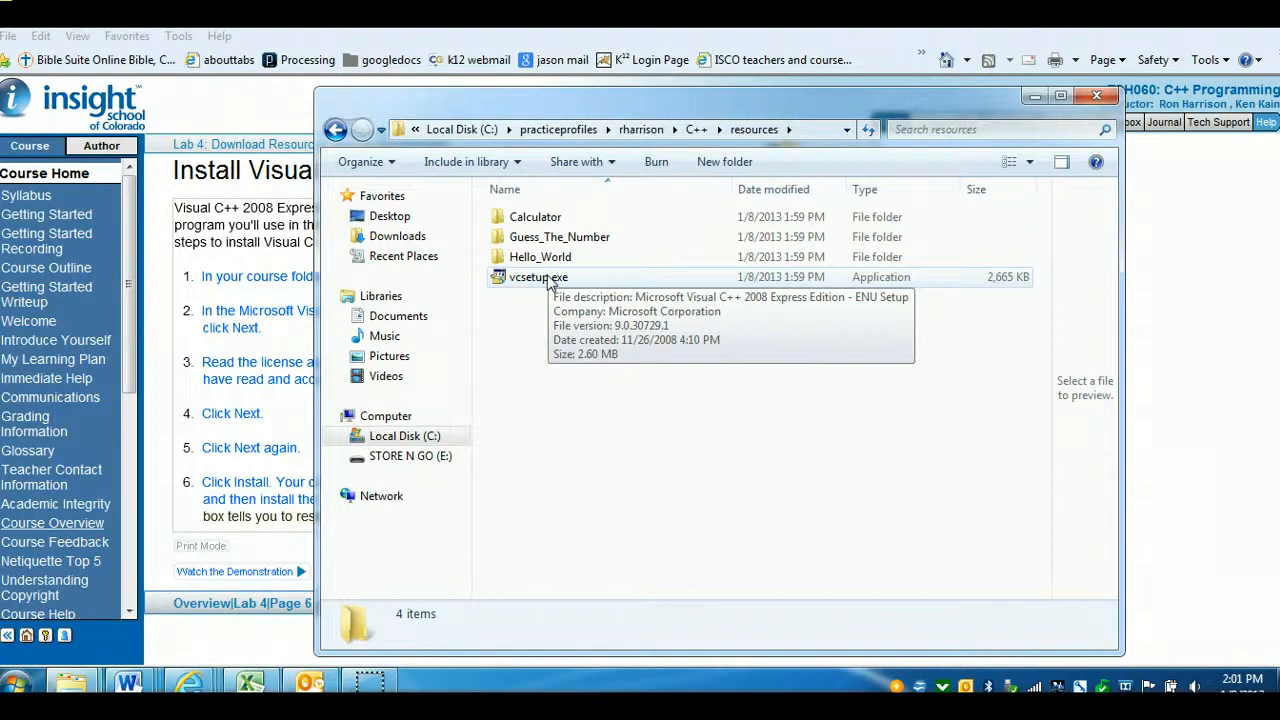
Step through all seven Install Visual C++ 2008 Express Edition instructions and advance to the Projects page
{"action": "left_click", "coordinate": [271, 271]}
{"action": "left_click", "coordinate": [331, 289]}
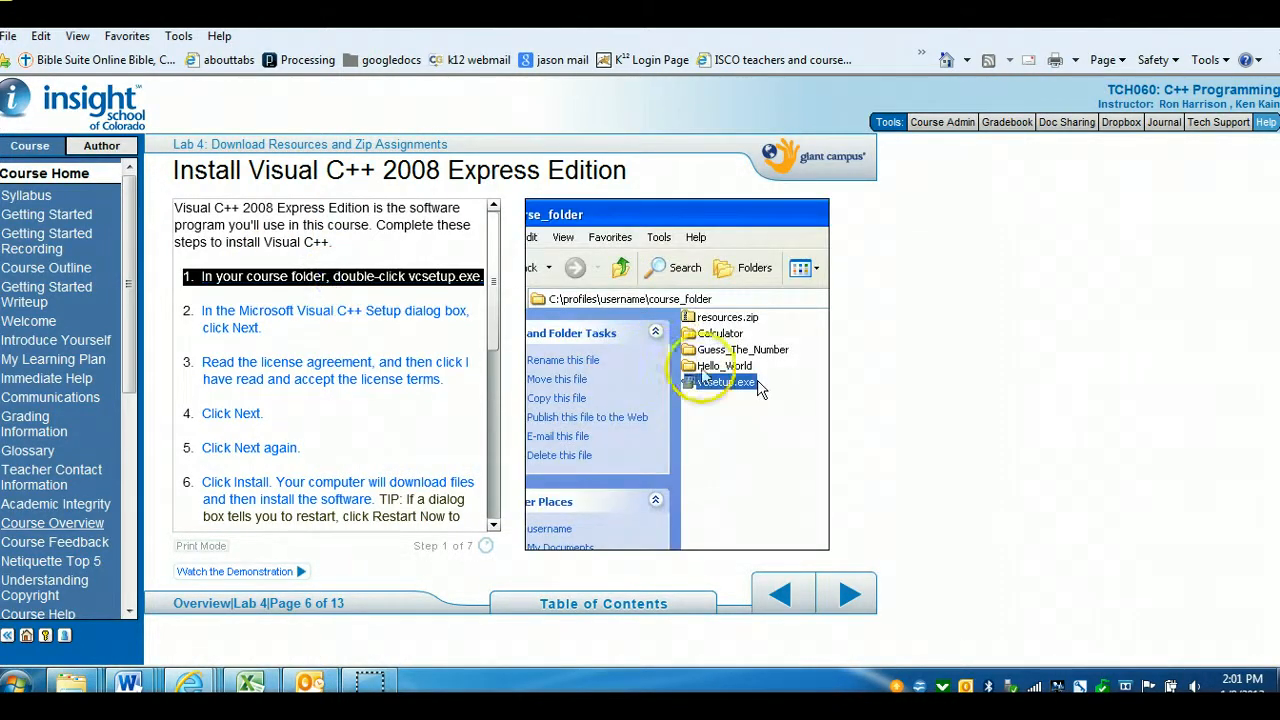
{"action": "left_click", "coordinate": [383, 313]}
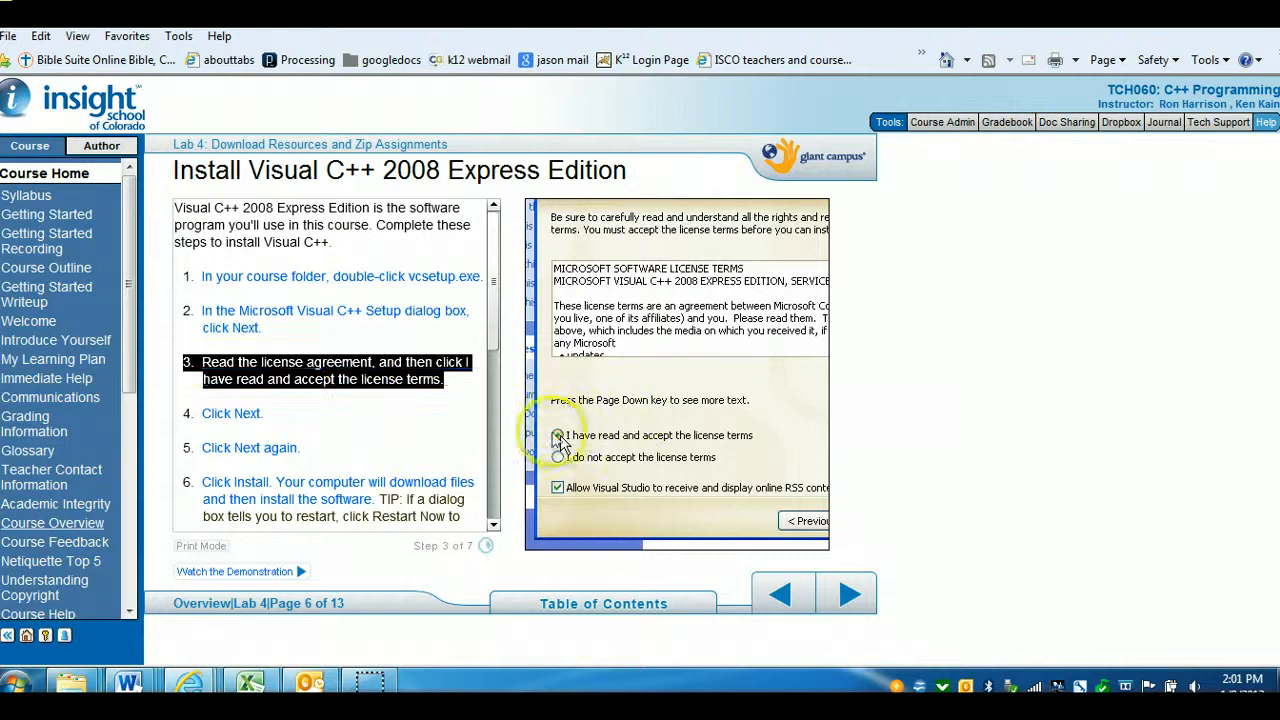
{"action": "left_click", "coordinate": [232, 414]}
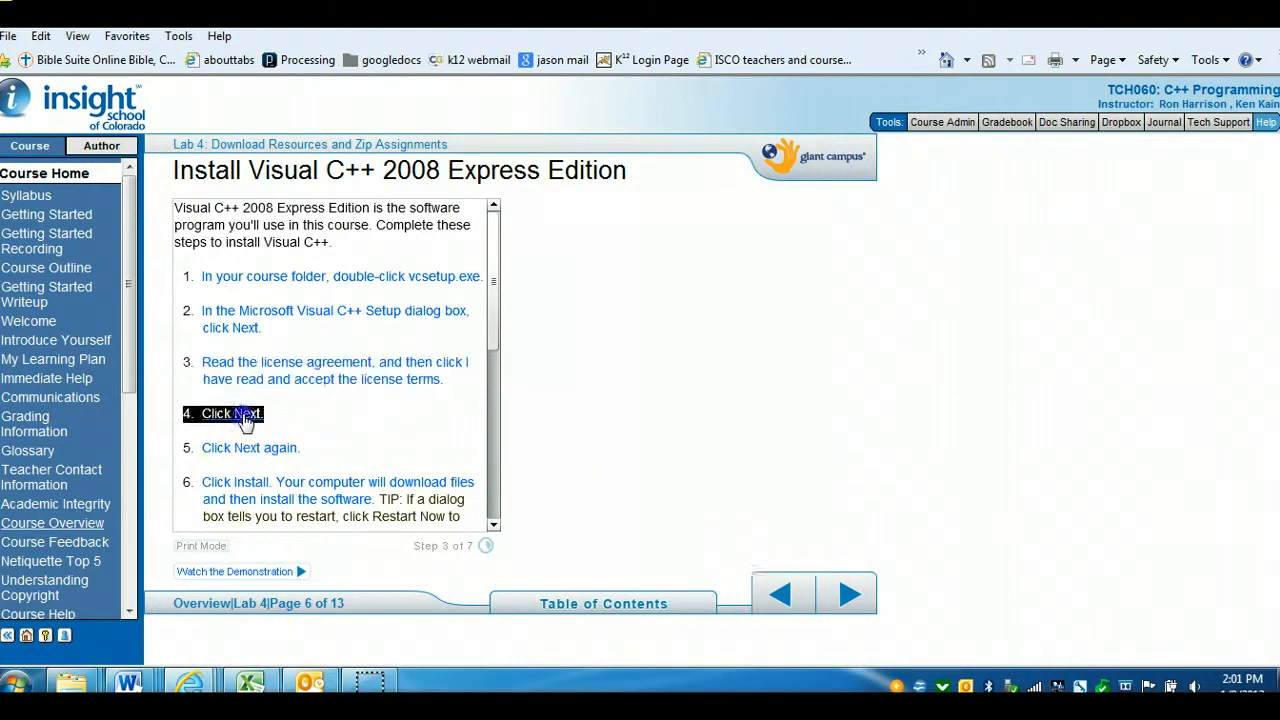
{"action": "left_click", "coordinate": [258, 447]}
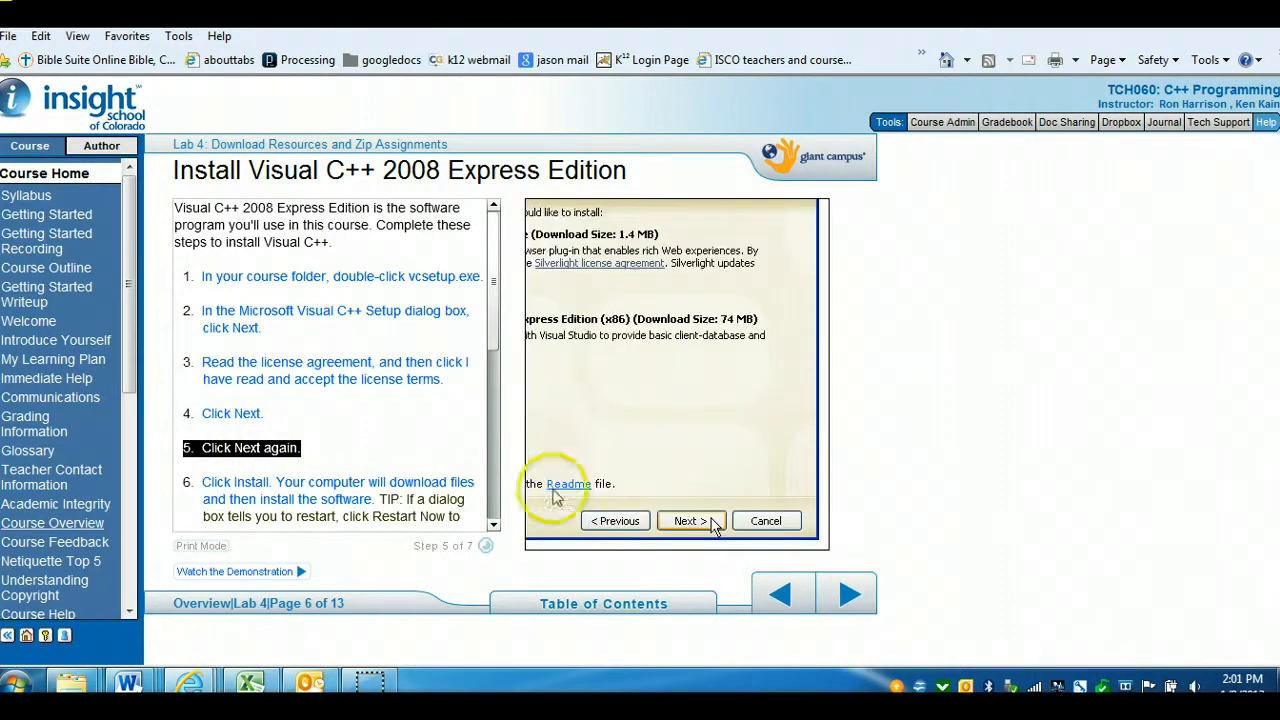
{"action": "scroll", "coordinate": [494, 527], "scroll_direction": "down", "scroll_amount": 4}
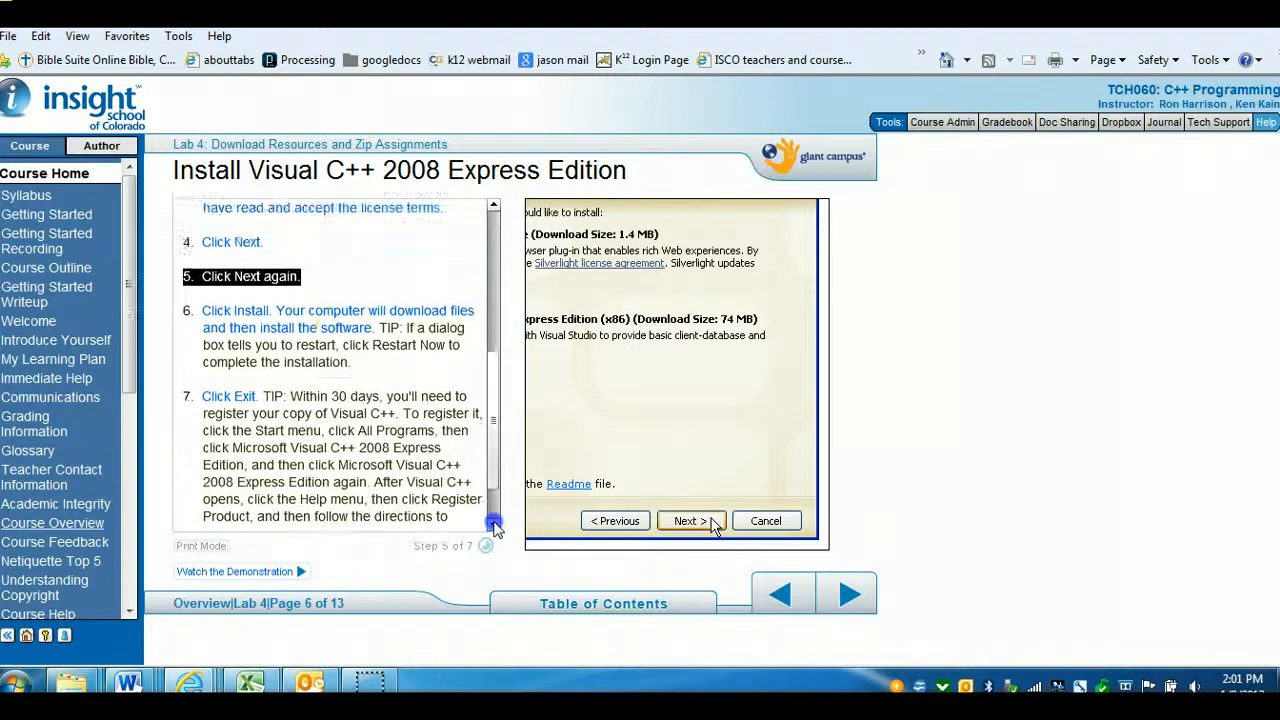
{"action": "left_click", "coordinate": [333, 277]}
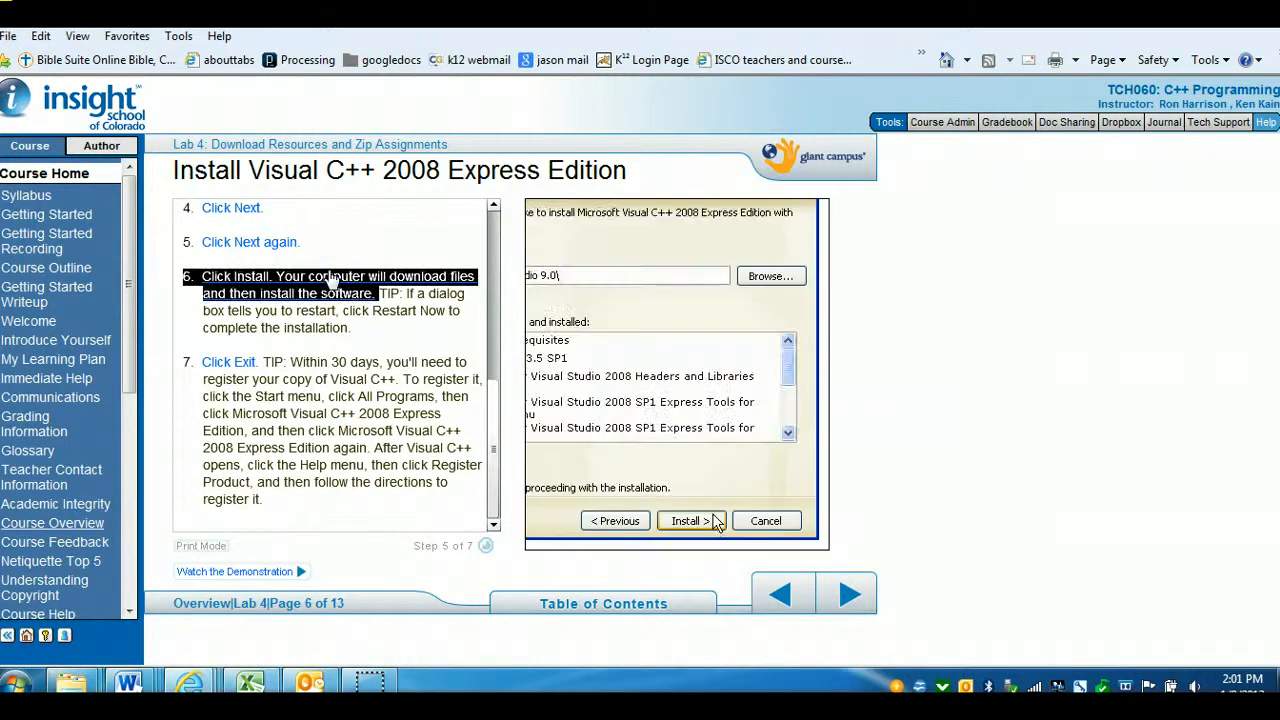
{"action": "left_click", "coordinate": [237, 367]}
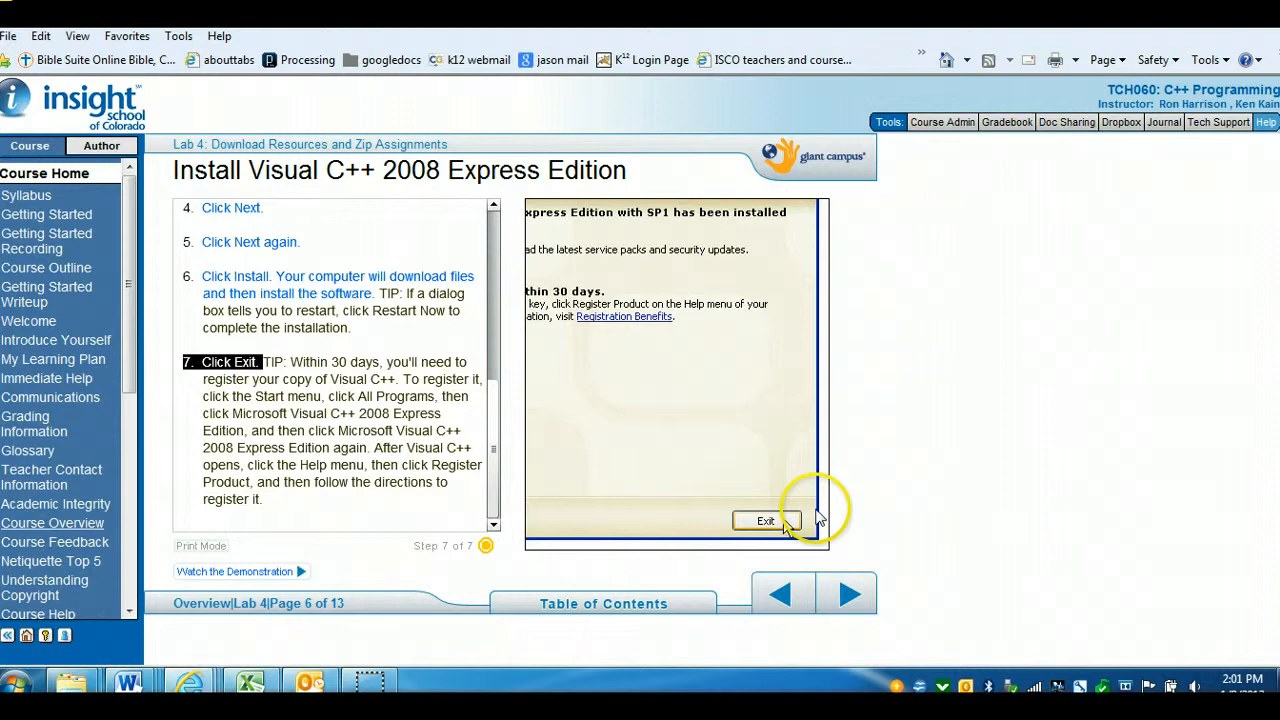
{"action": "left_click", "coordinate": [851, 595]}
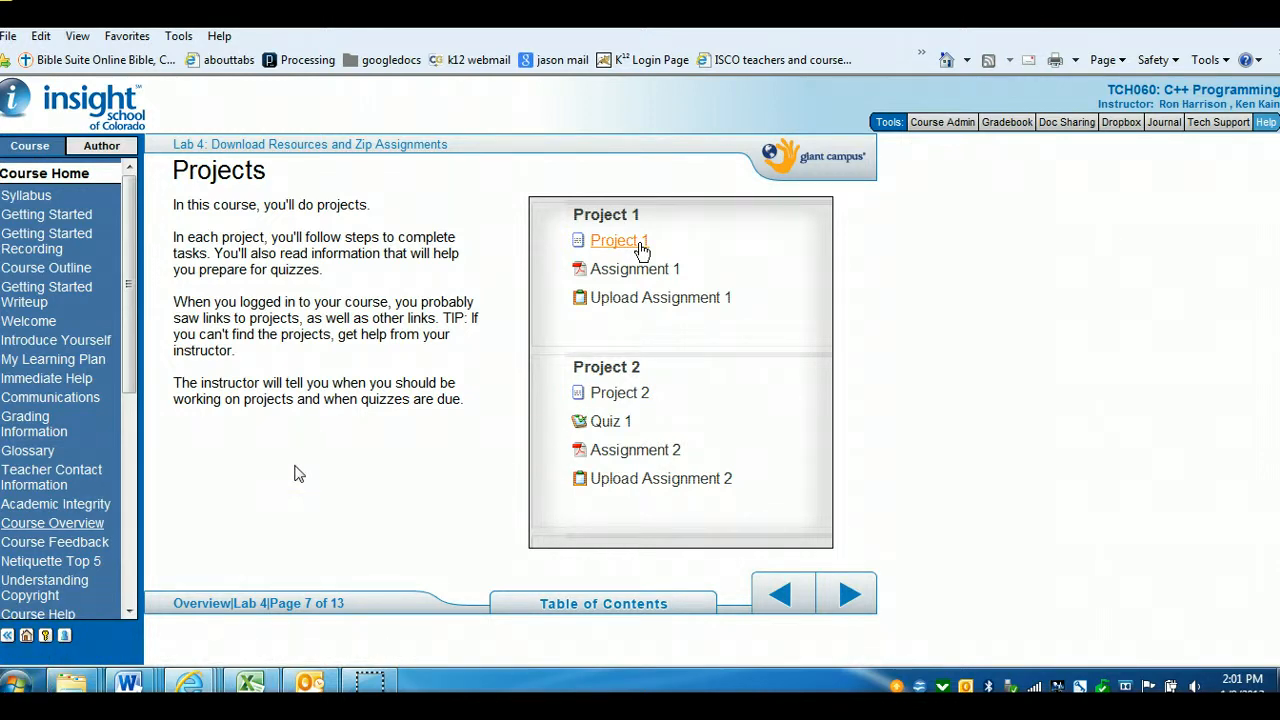
Browse the Start menu's program list to the Microsoft Visual C++ 2008 Express Edition folder
{"action": "left_click", "coordinate": [18, 684]}
{"action": "left_click", "coordinate": [70, 601]}
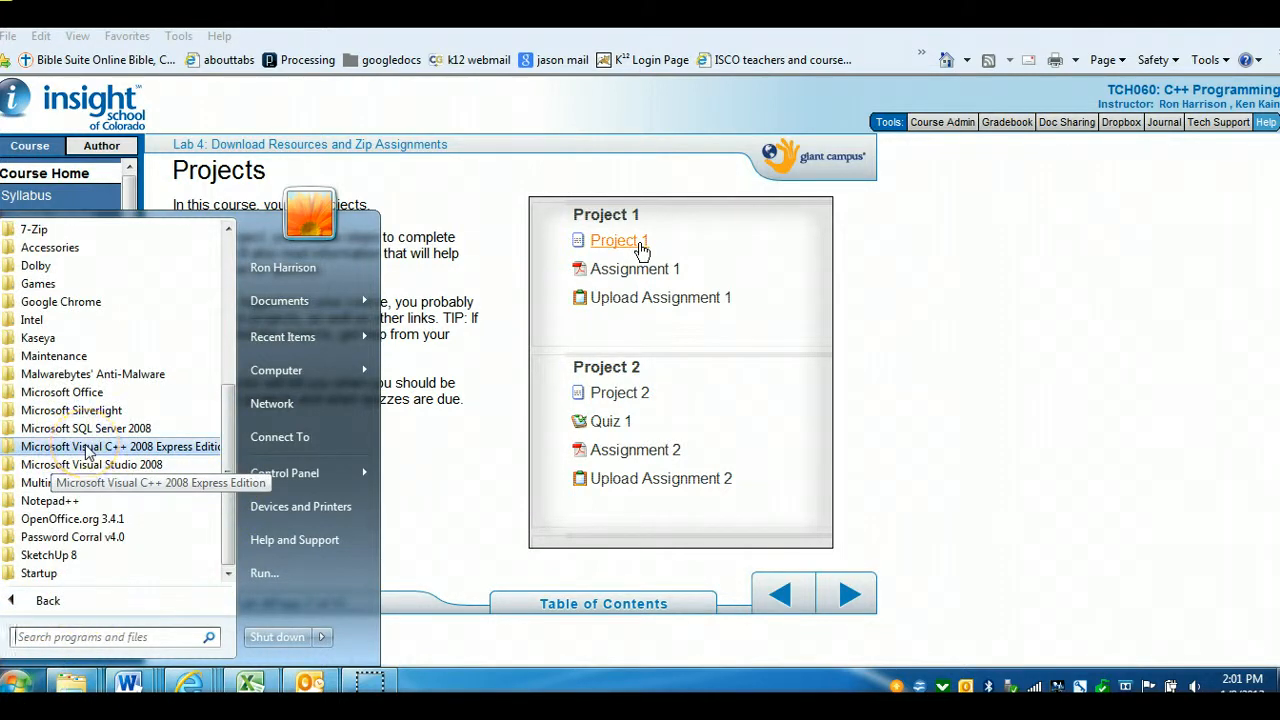
{"action": "left_click", "coordinate": [12, 452]}
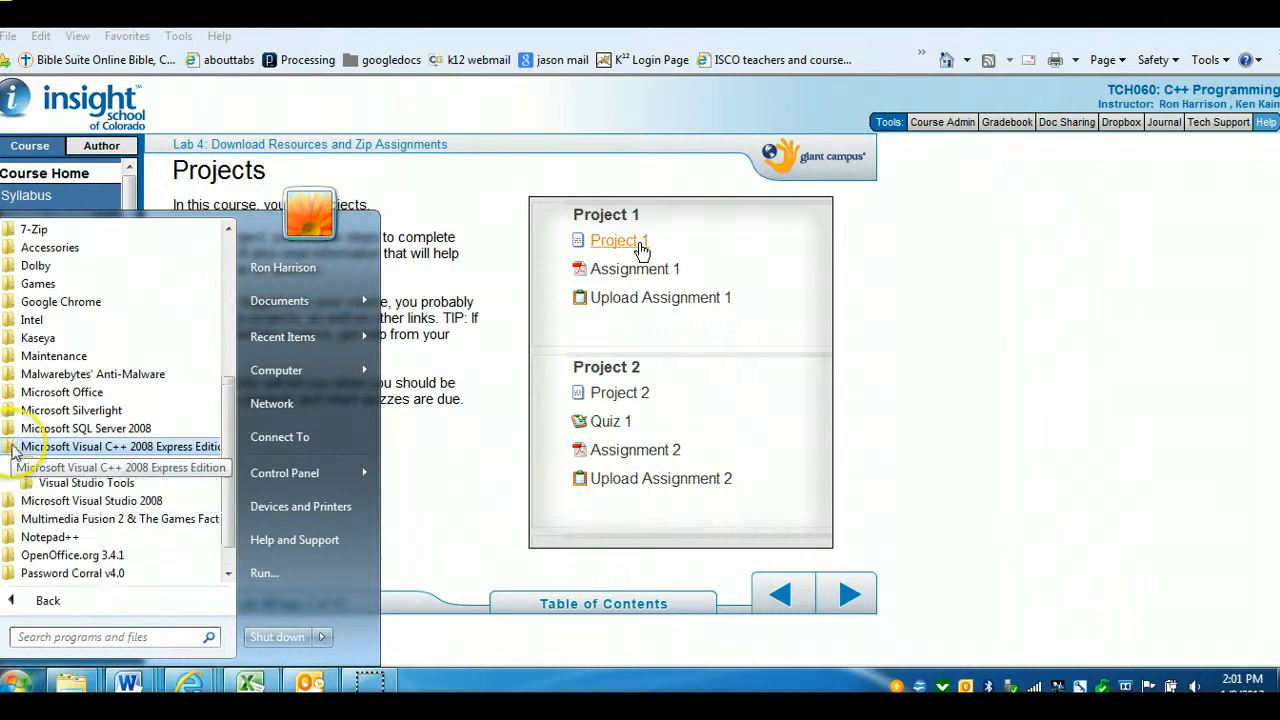
{"action": "key", "text": "Escape"}
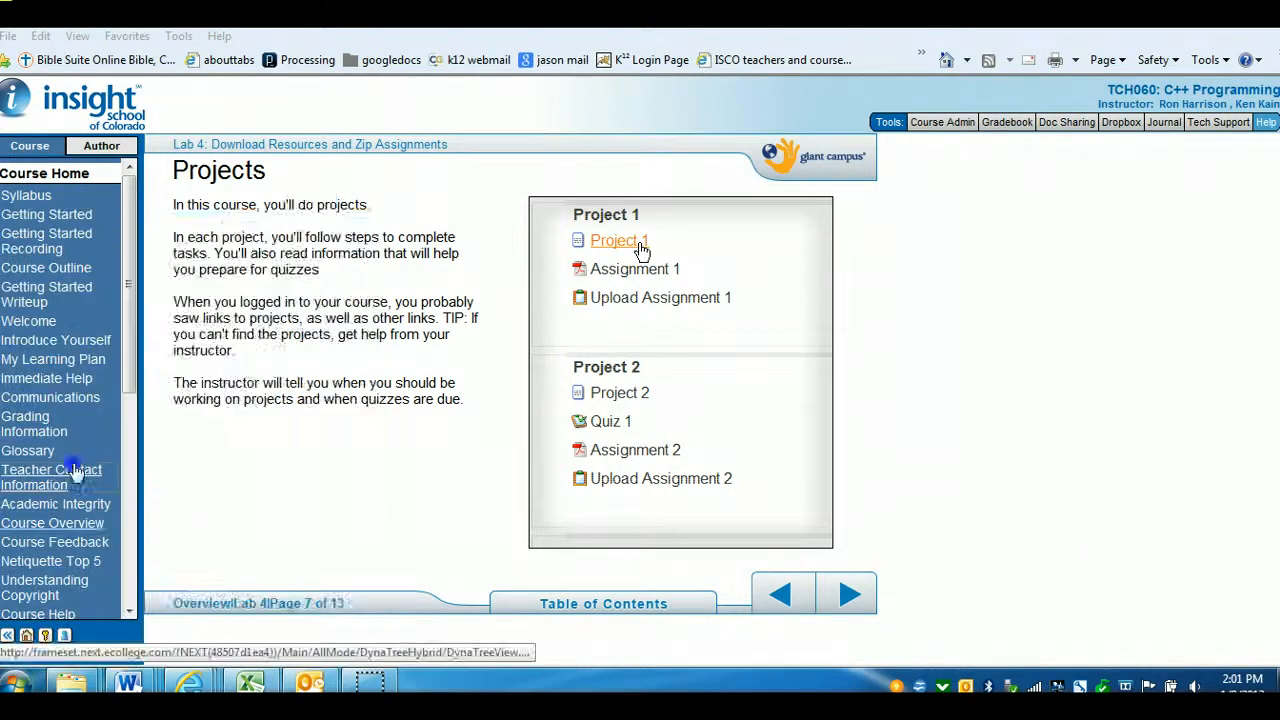
Open the Teacher Contact Information page and close the Visual C++ 2008 Express Edition window
{"action": "left_click", "coordinate": [85, 470]}
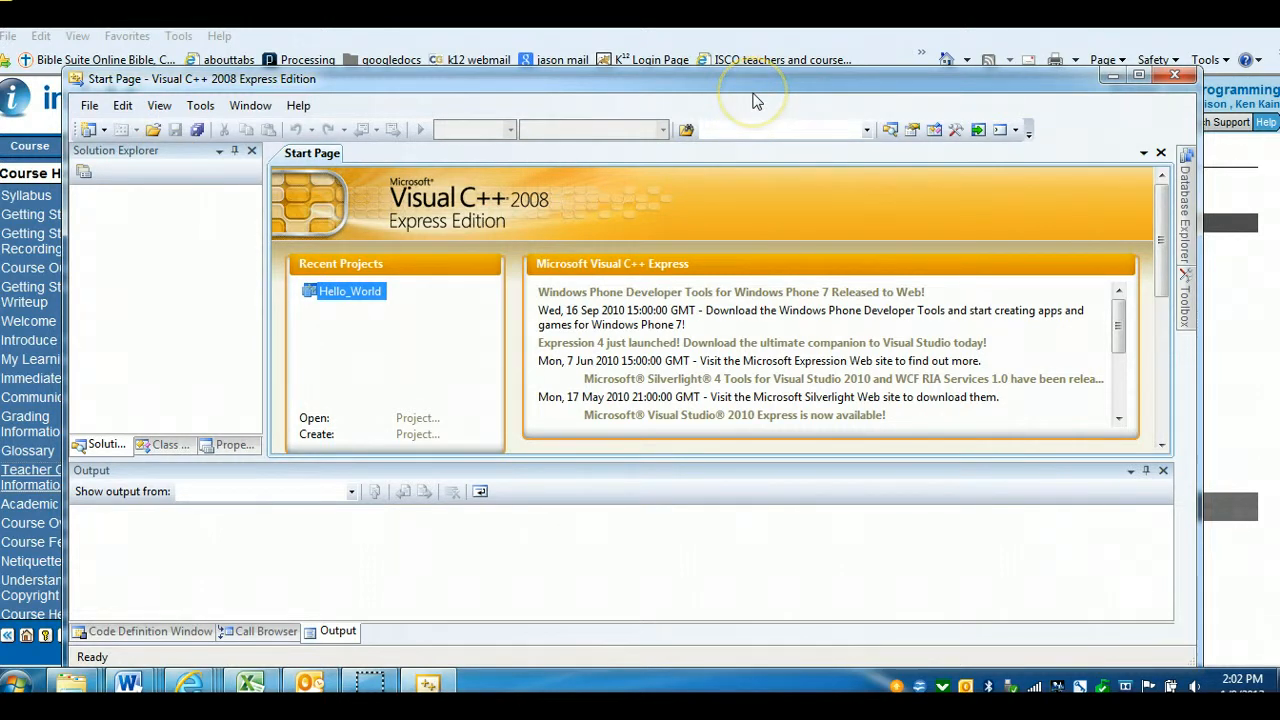
{"action": "left_click", "coordinate": [1176, 80]}
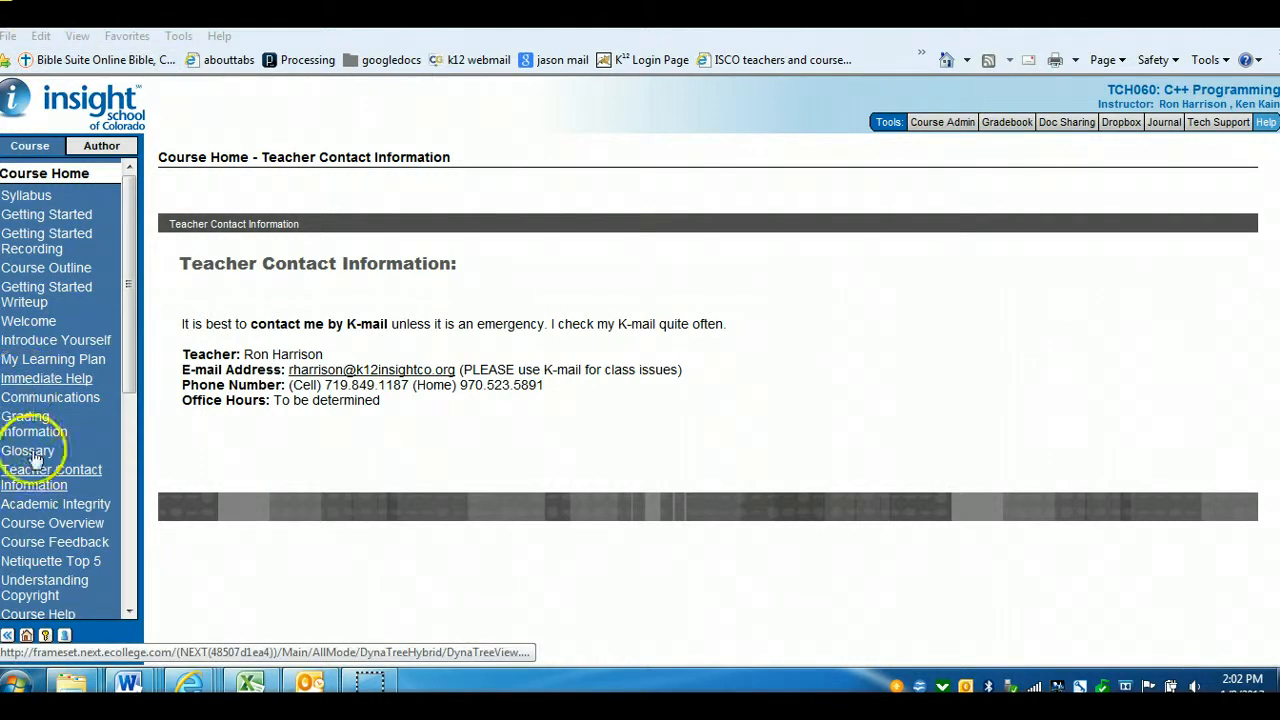
Open the Course Overview and use its Table of Contents to return to the Lab 4 Projects page
{"action": "left_click", "coordinate": [55, 525]}
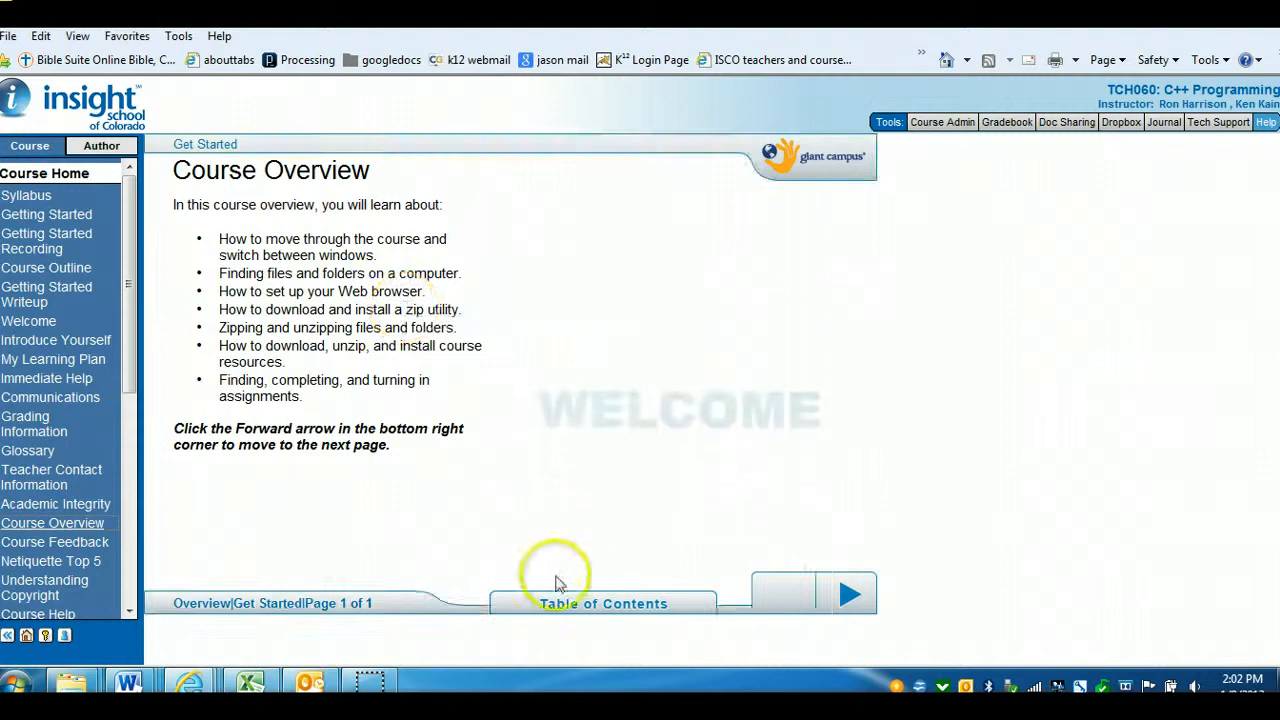
{"action": "left_click", "coordinate": [586, 606]}
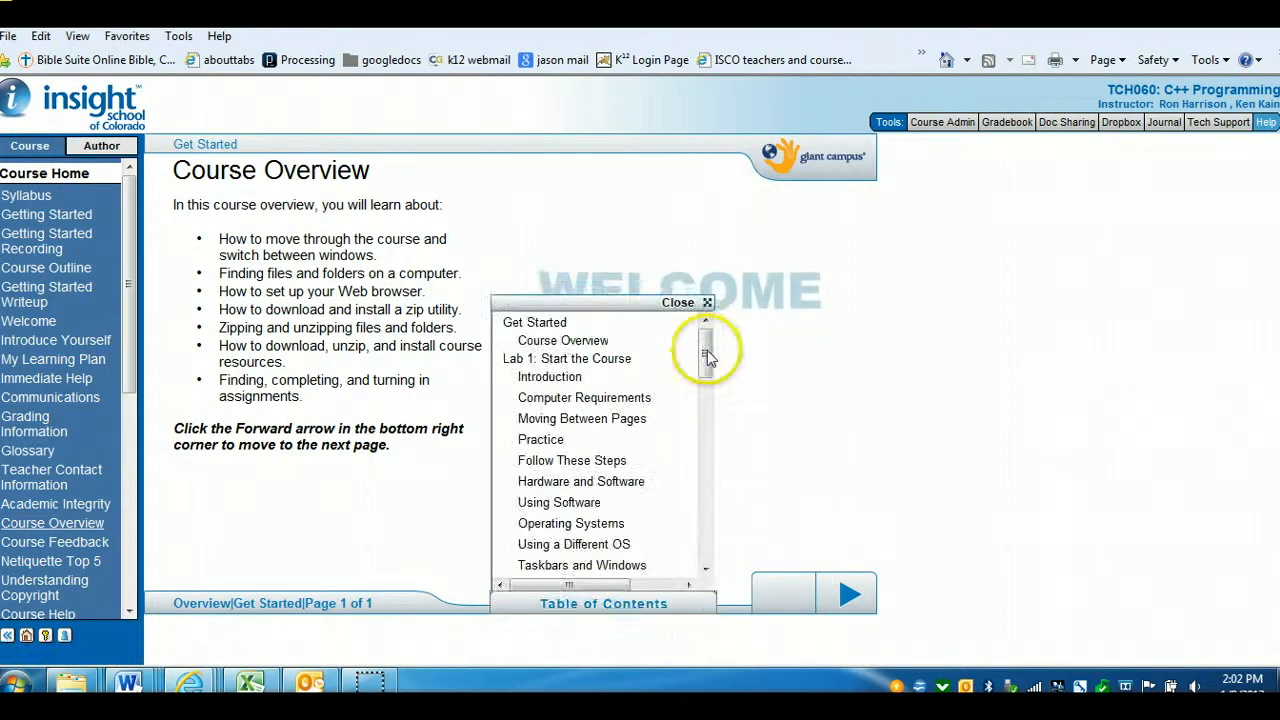
{"action": "left_click_drag", "start_coordinate": [707, 350], "coordinate": [708, 528]}
{"action": "left_click", "coordinate": [557, 470]}
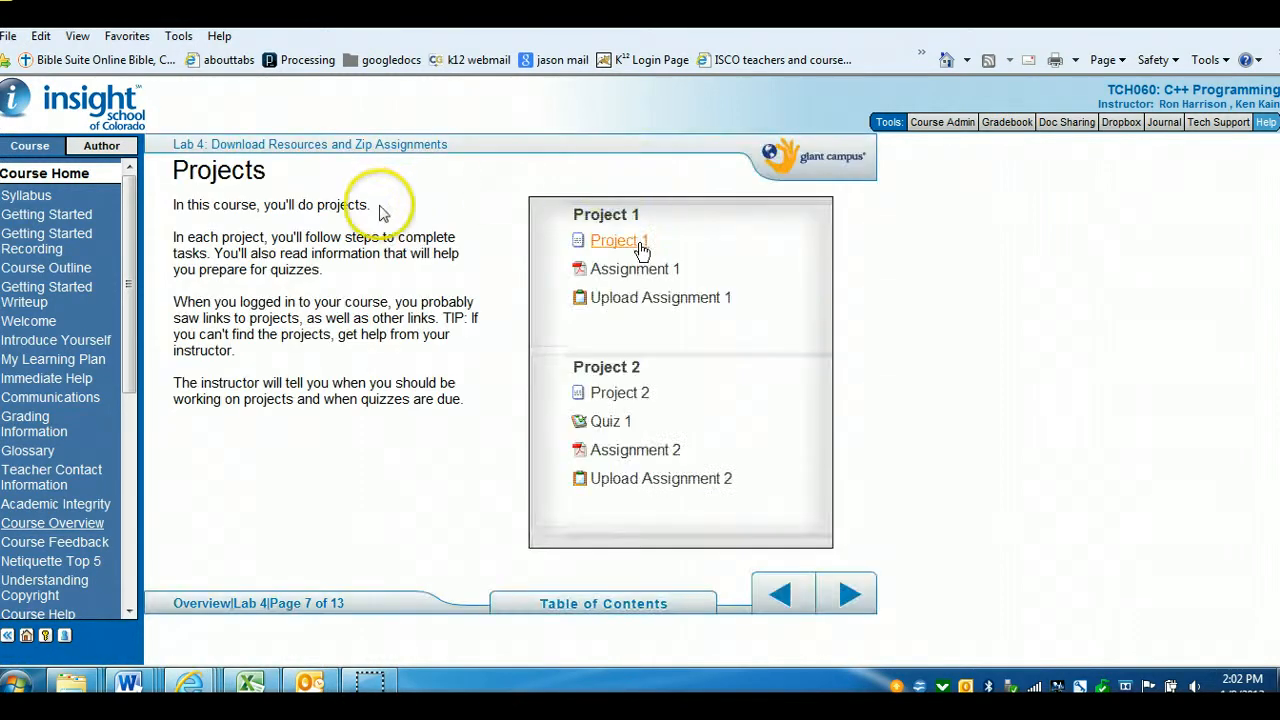
Page forward through Finding Assignments and Completing Assignments to the Turning in Assignments page
{"action": "left_click_drag", "start_coordinate": [128, 278], "coordinate": [135, 485]}
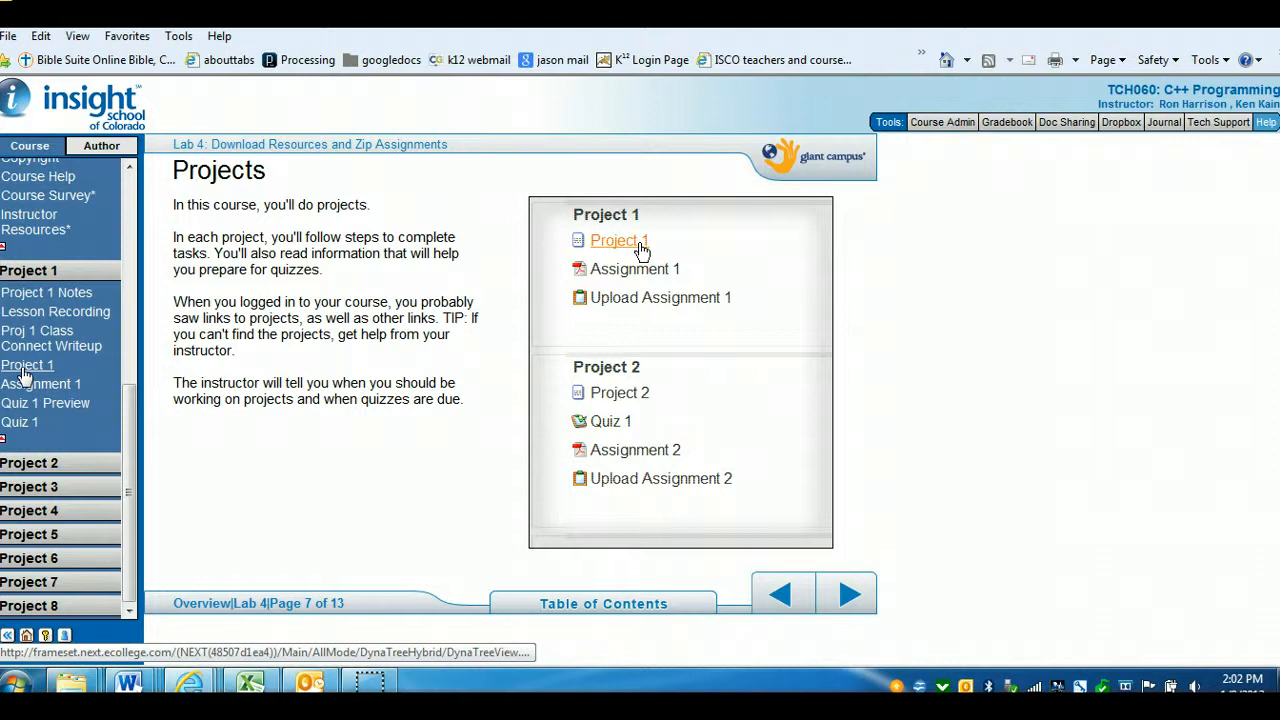
{"action": "left_click", "coordinate": [858, 597]}
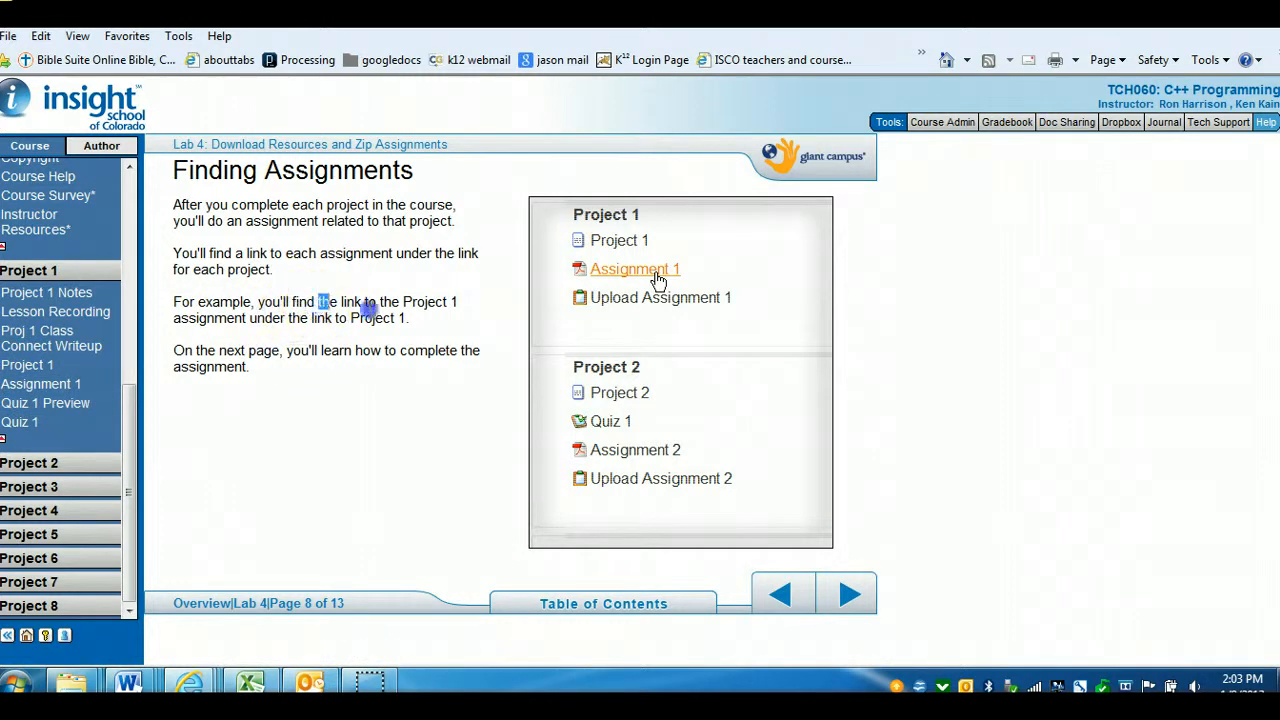
{"action": "left_click_drag", "start_coordinate": [368, 308], "coordinate": [406, 318]}
{"action": "left_click", "coordinate": [285, 320]}
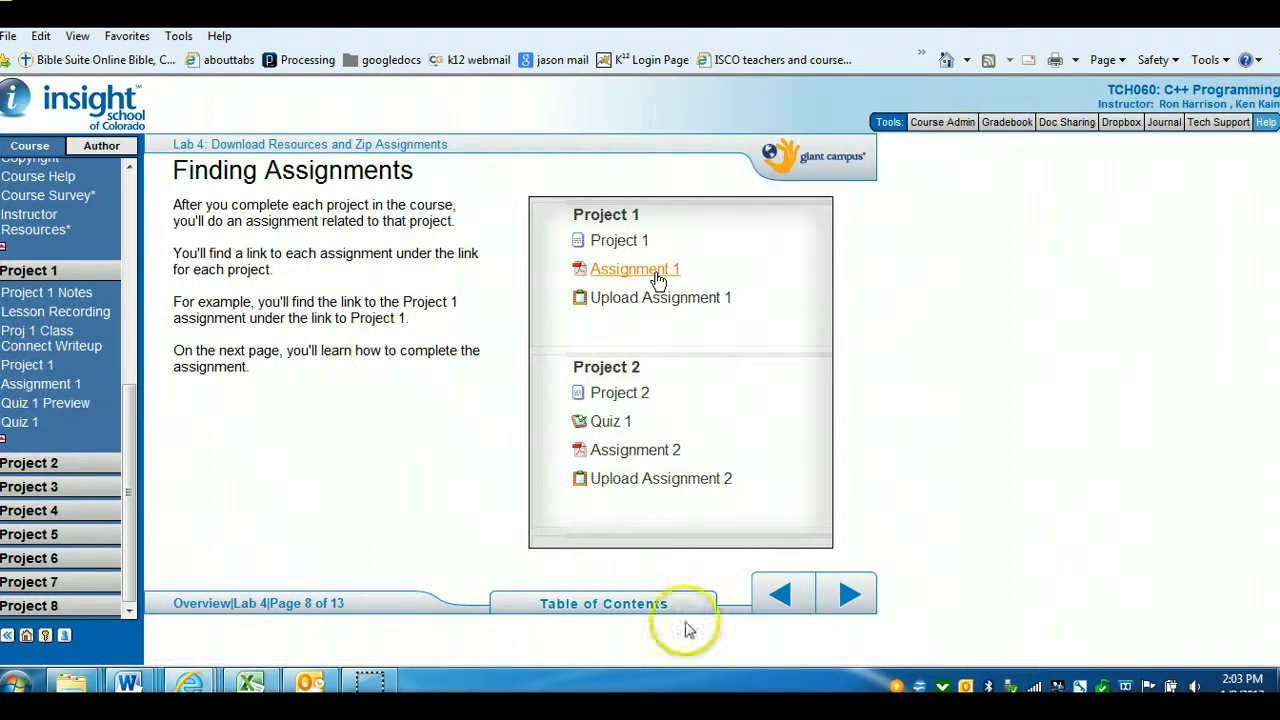
{"action": "left_click", "coordinate": [849, 600]}
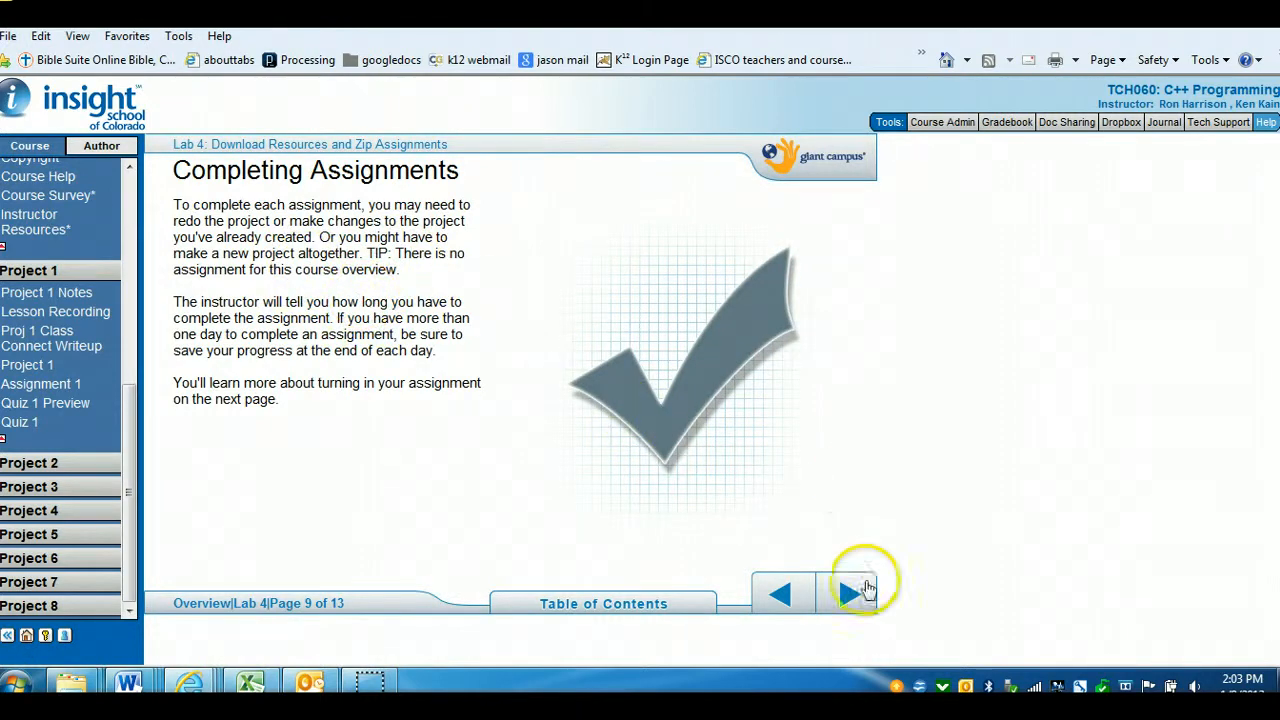
{"action": "left_click", "coordinate": [851, 596]}
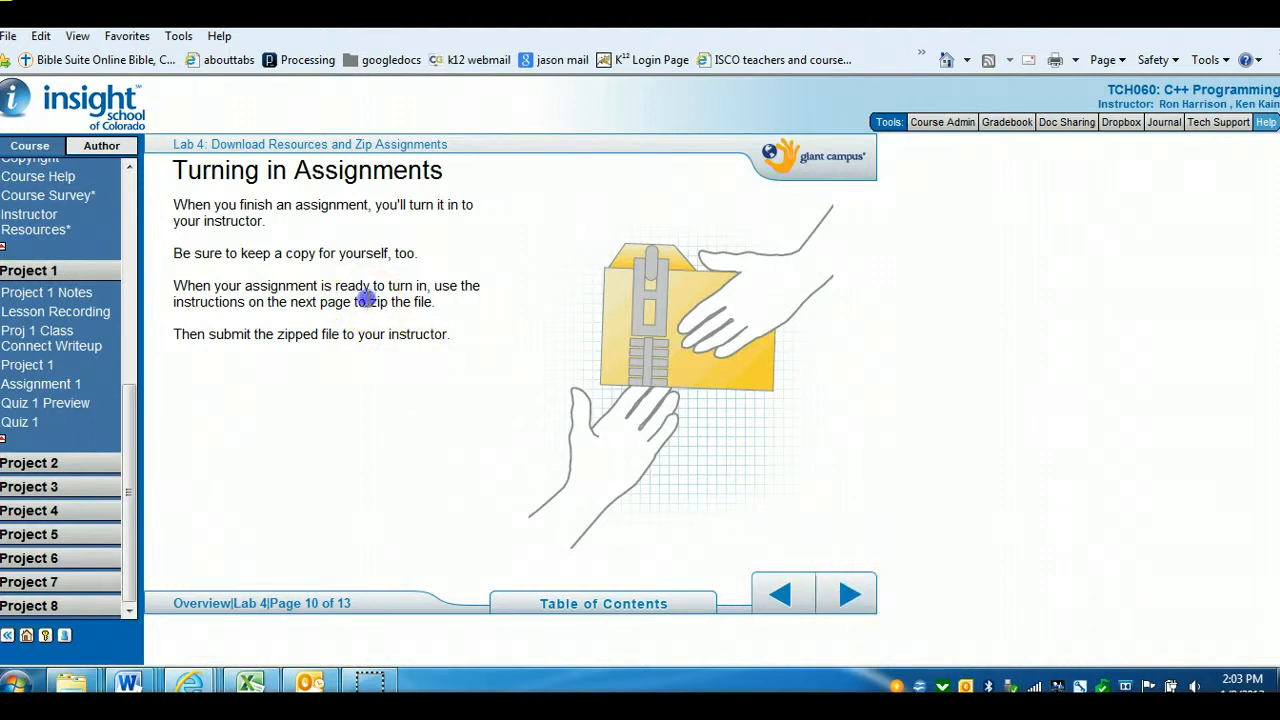
Highlight the zip instruction, then page through How to Zip Files and How to Unzip Files to the Lab 4 Summary
{"action": "left_click_drag", "start_coordinate": [367, 299], "coordinate": [452, 311]}
{"action": "left_click", "coordinate": [452, 306]}
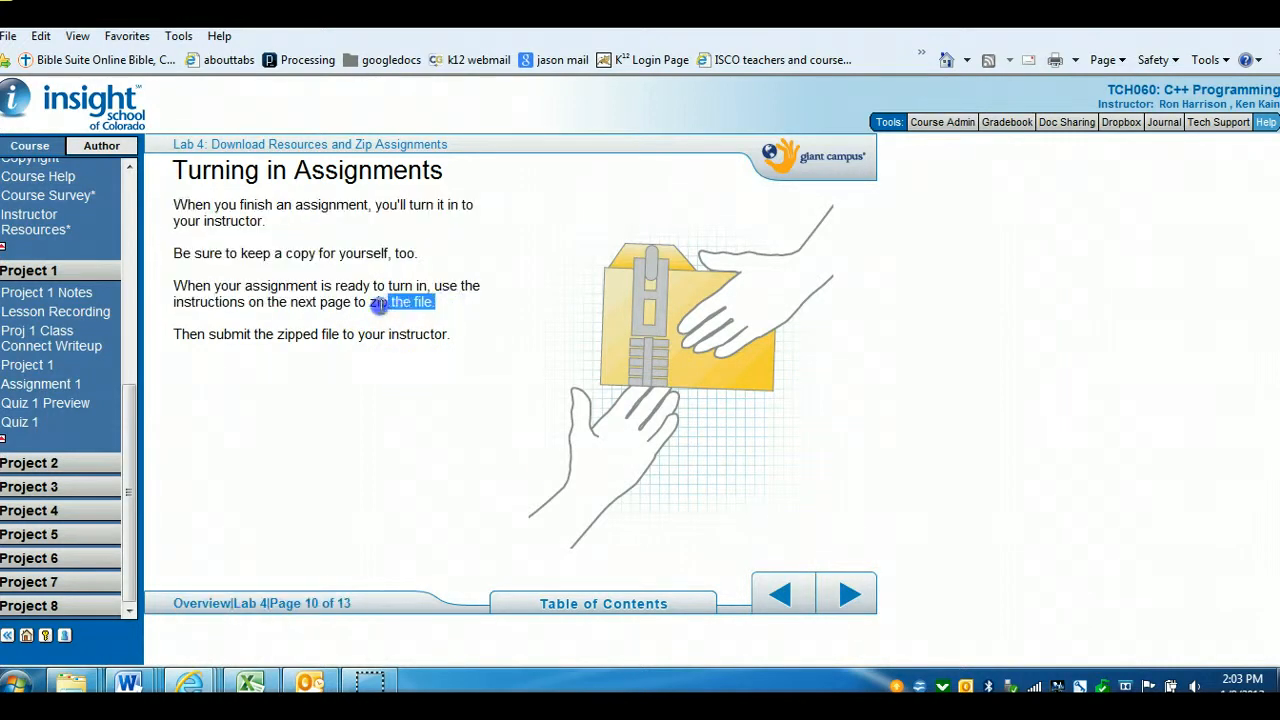
{"action": "left_click", "coordinate": [562, 383]}
{"action": "left_click", "coordinate": [852, 597]}
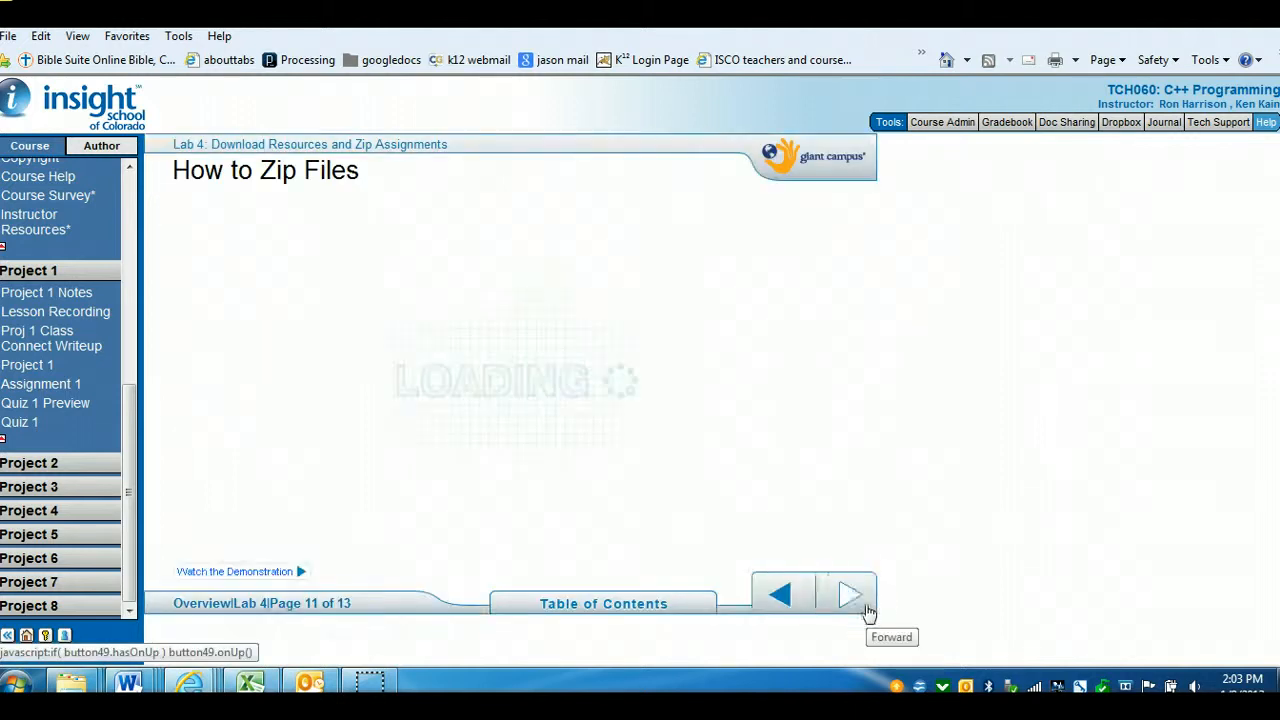
{"action": "left_click", "coordinate": [852, 597]}
{"action": "left_click", "coordinate": [852, 597]}
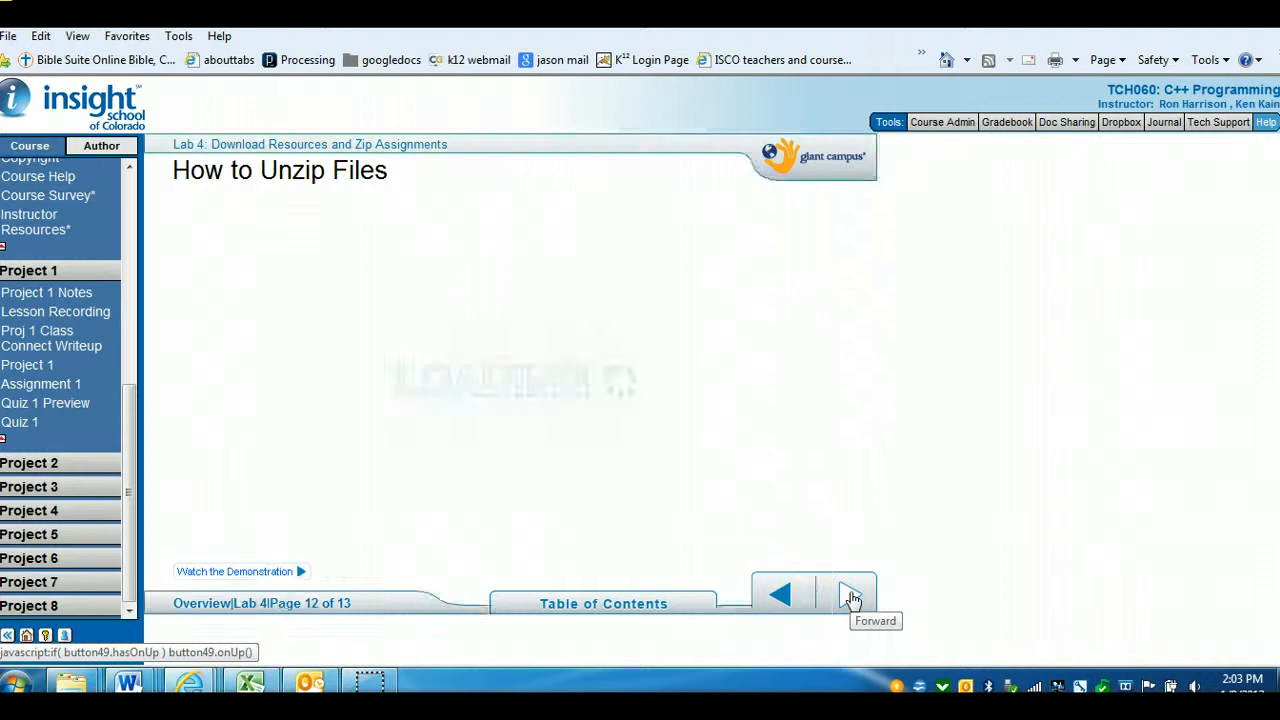
{"action": "left_click", "coordinate": [850, 597]}
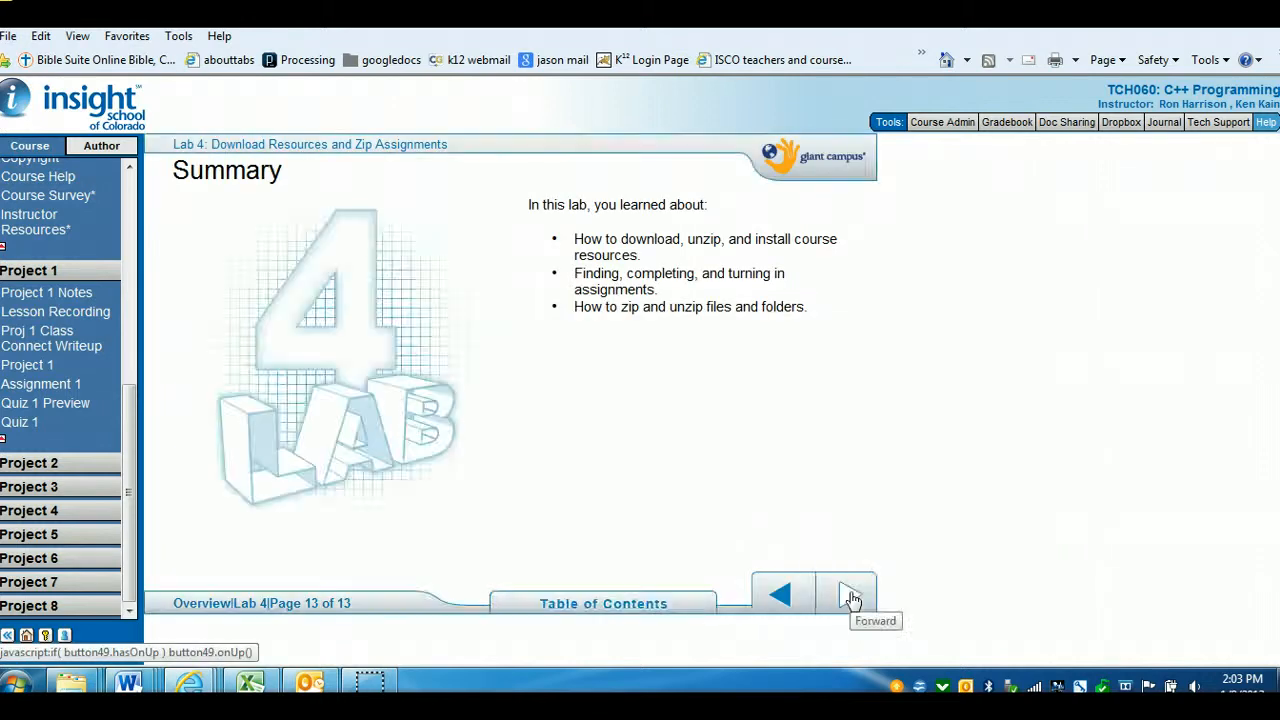
Advance to the Review page, open Project 1–Hello World, and move to its Introduction list
{"action": "left_click", "coordinate": [850, 597]}
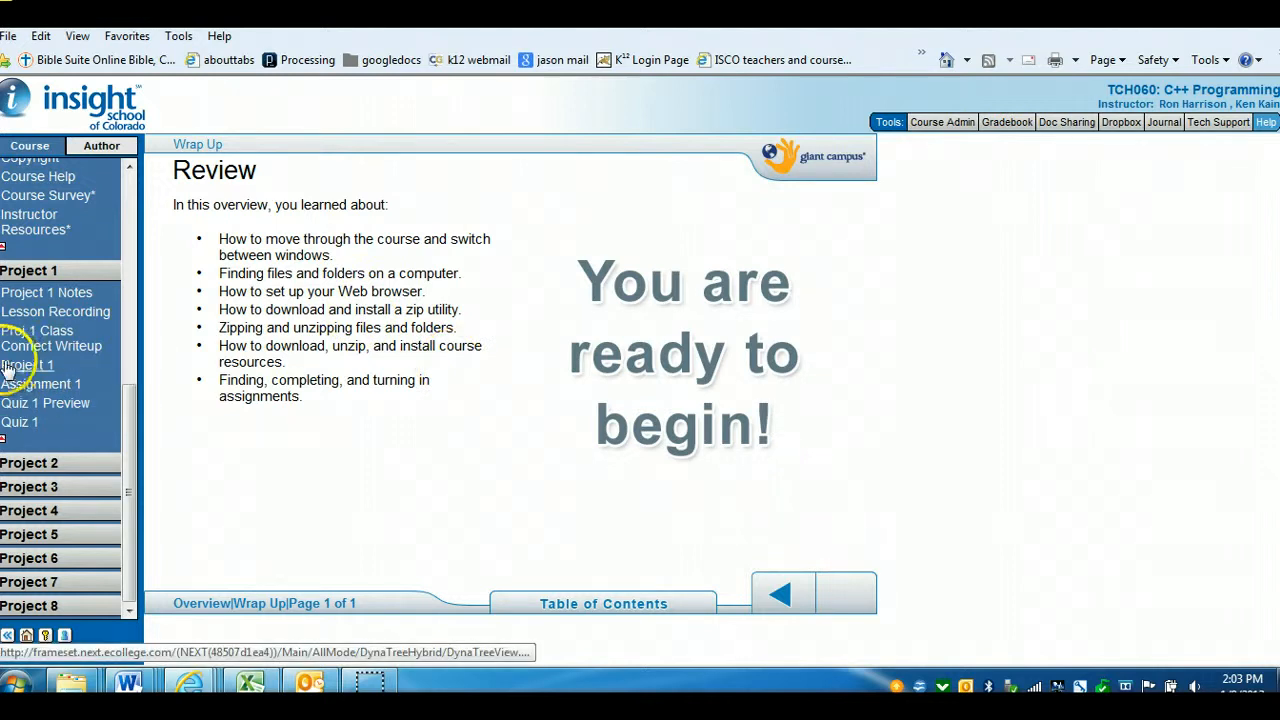
{"action": "left_click", "coordinate": [655, 438]}
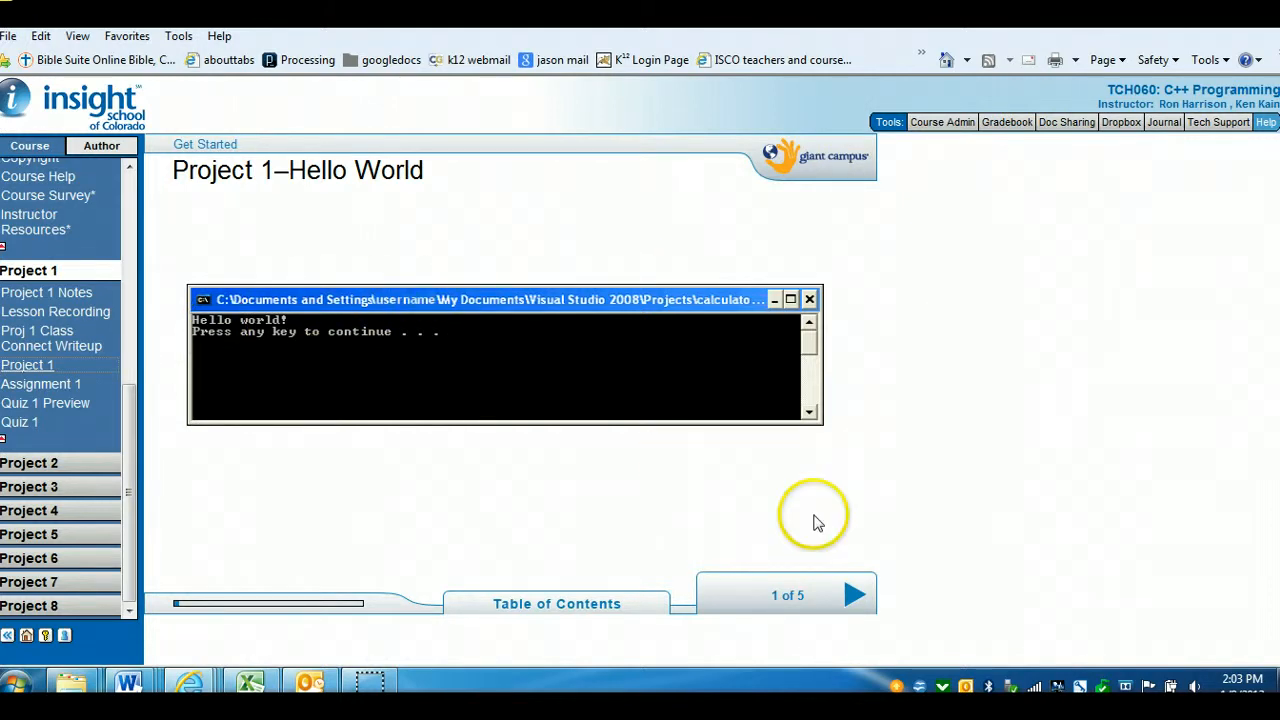
{"action": "left_click", "coordinate": [850, 597]}
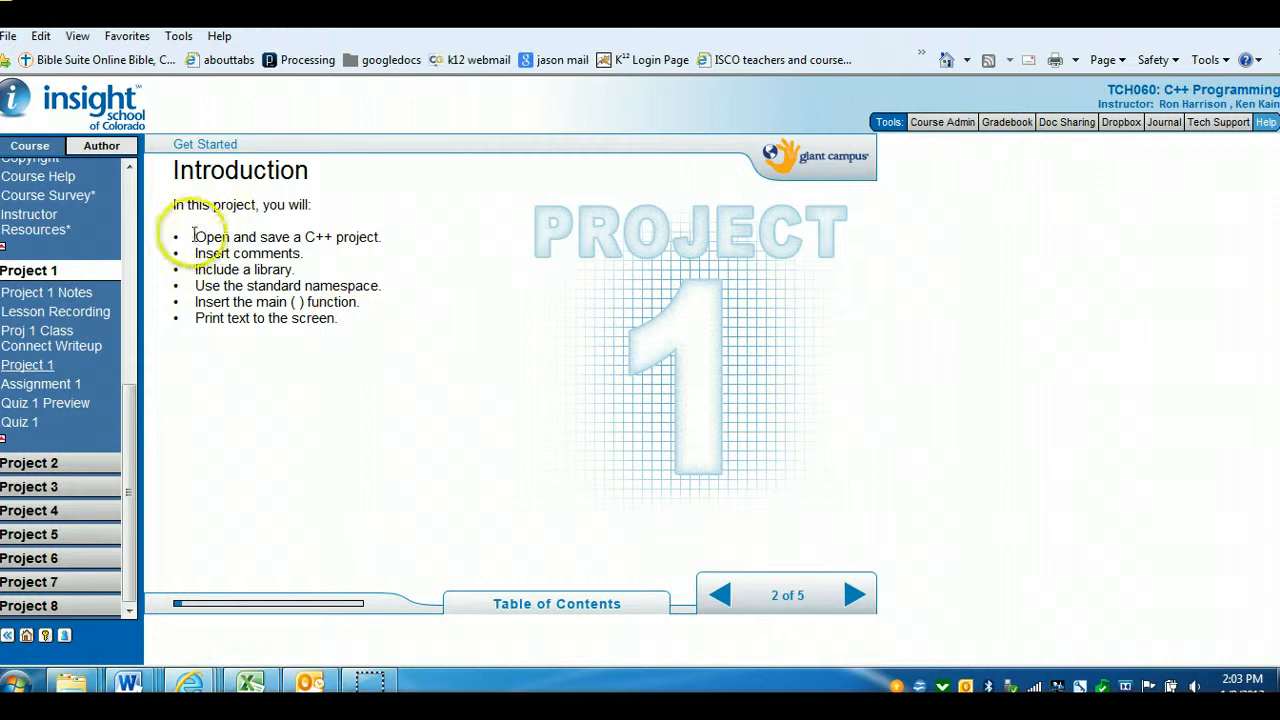
{"action": "left_click_drag", "start_coordinate": [194, 236], "coordinate": [335, 318]}
{"action": "left_click", "coordinate": [335, 326]}
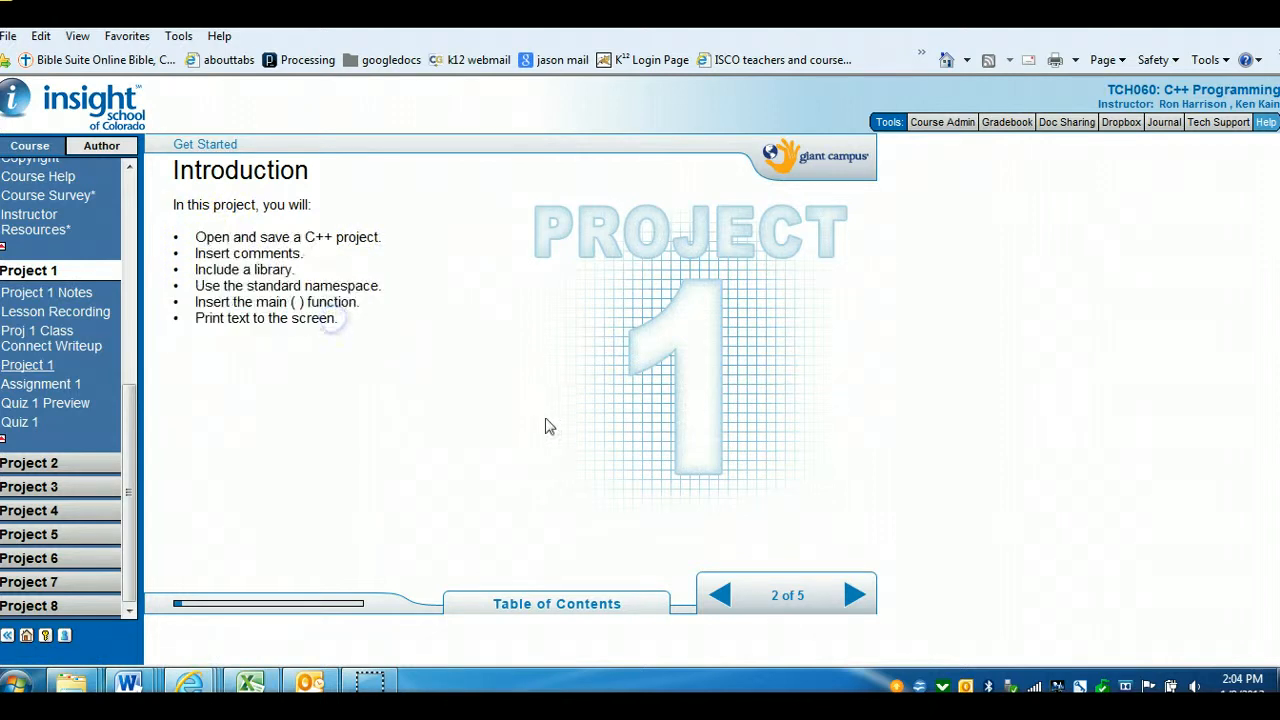
Page through the Project 1 preview and flowchart pages into Lab 1's Open the Hello_World Project page
{"action": "left_click", "coordinate": [855, 598]}
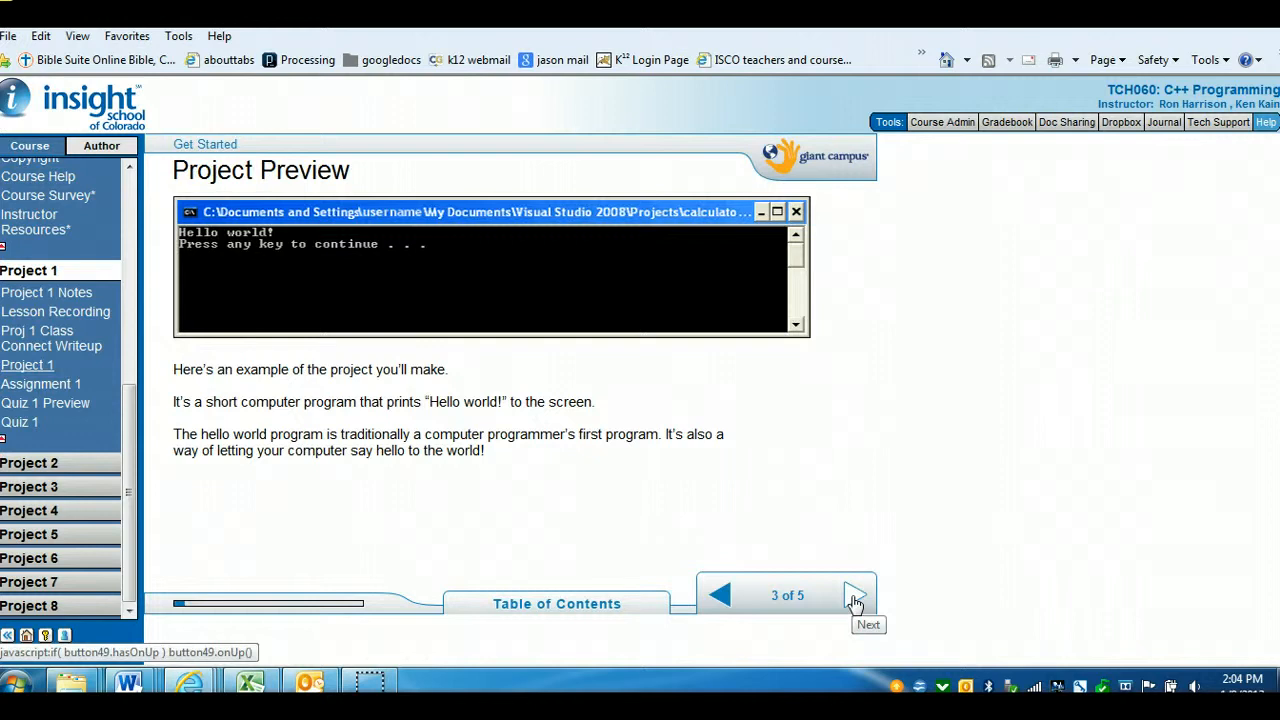
{"action": "left_click", "coordinate": [855, 598]}
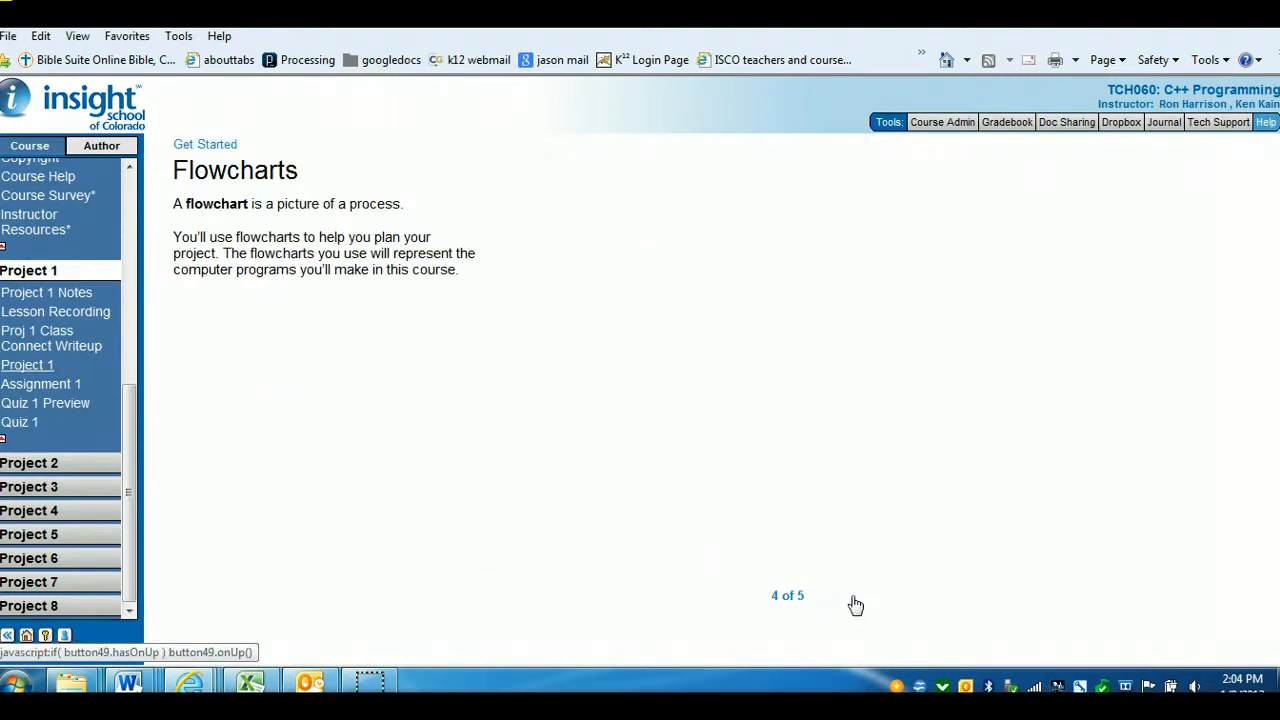
{"action": "left_click", "coordinate": [855, 598]}
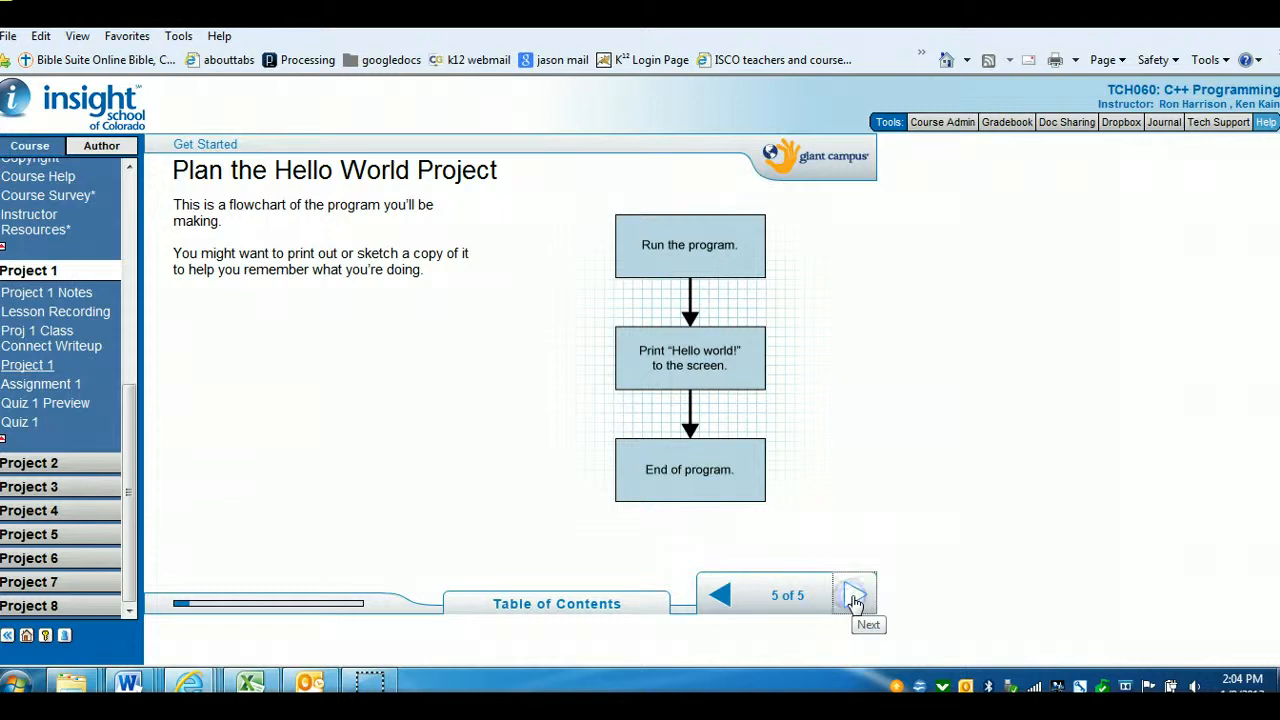
{"action": "left_click", "coordinate": [855, 598]}
{"action": "left_click", "coordinate": [855, 598]}
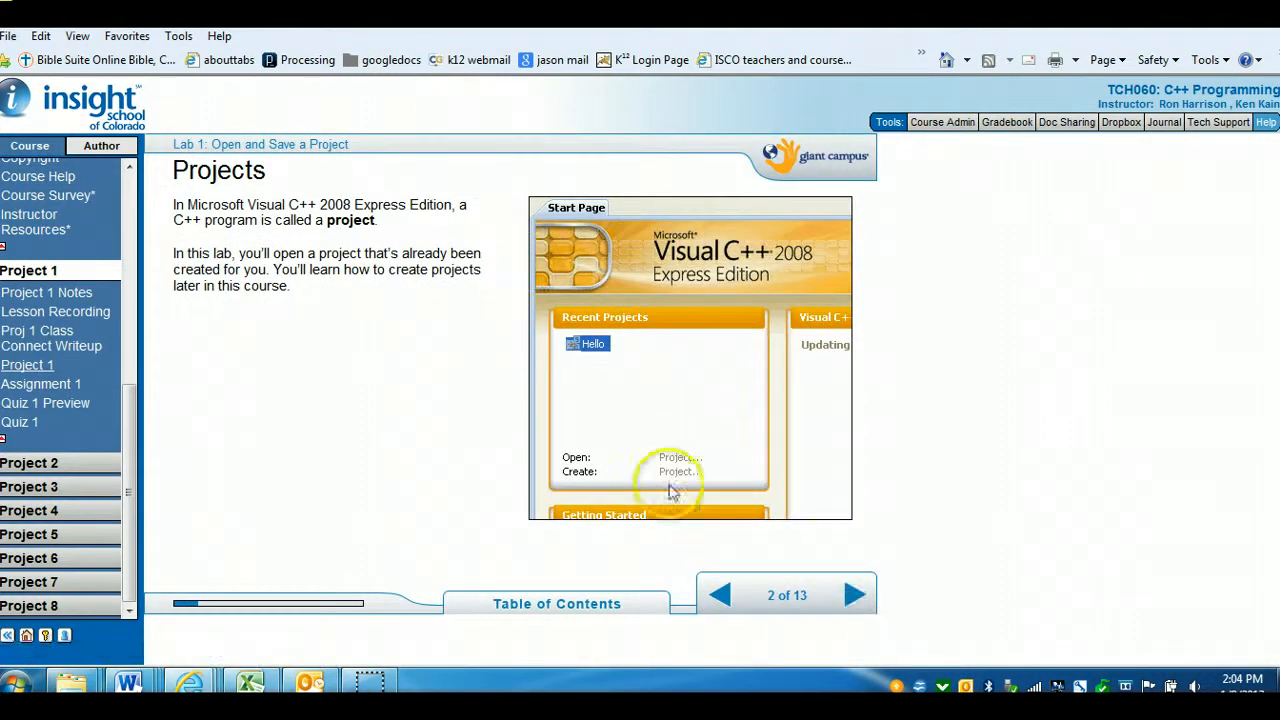
{"action": "left_click", "coordinate": [848, 596]}
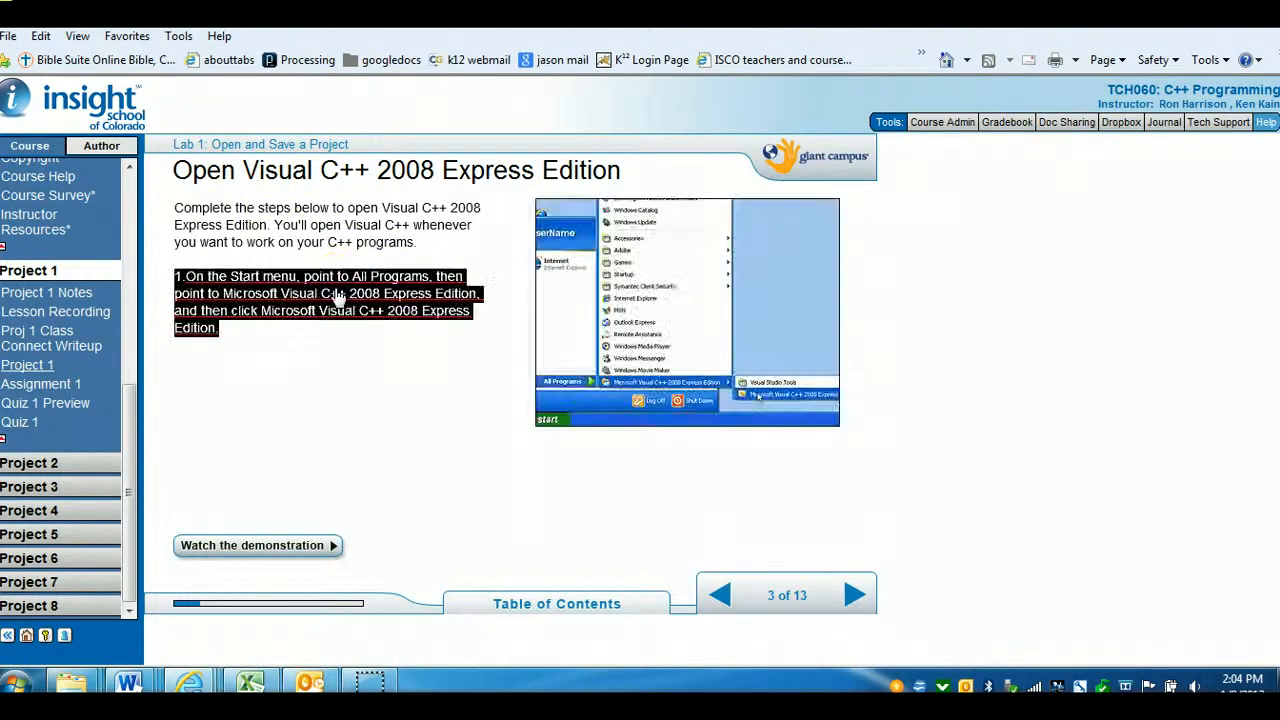
{"action": "left_click", "coordinate": [855, 595]}
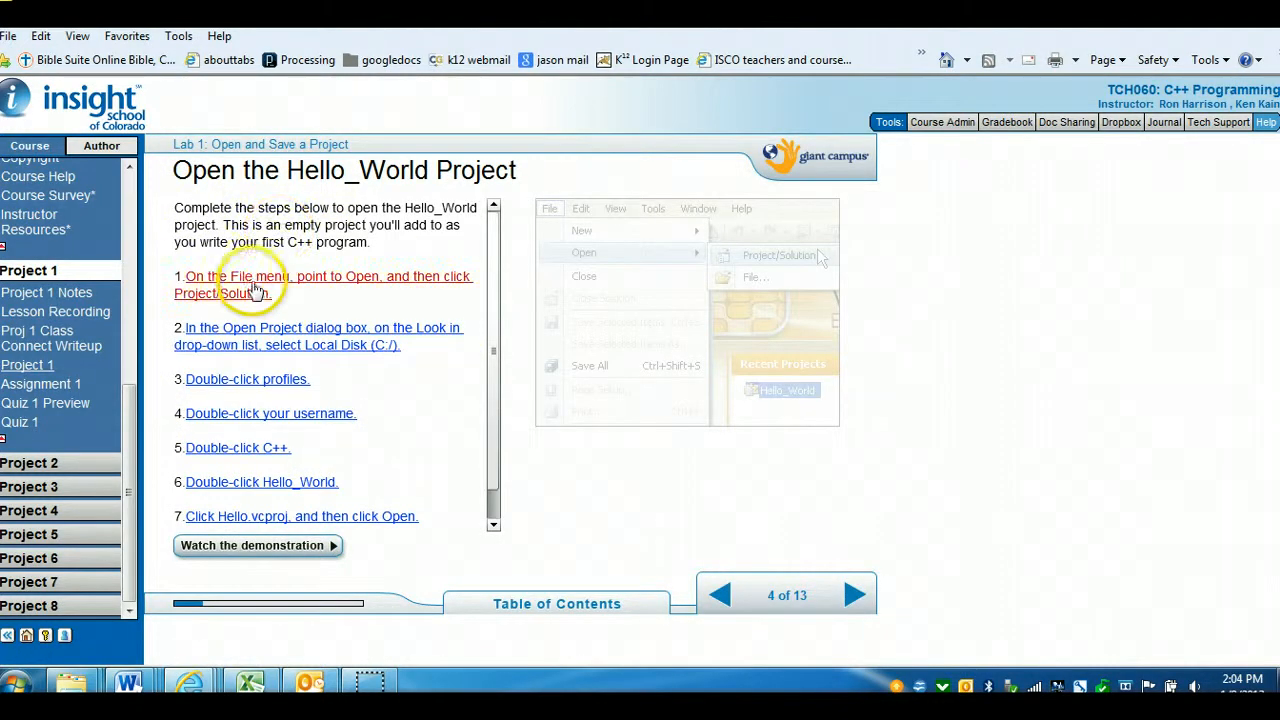
Highlight the first instruction and launch Microsoft Visual C++ 2008 Express Edition from the Start menu
{"action": "left_click_drag", "start_coordinate": [249, 278], "coordinate": [358, 280]}
{"action": "triple_click", "coordinate": [213, 290]}
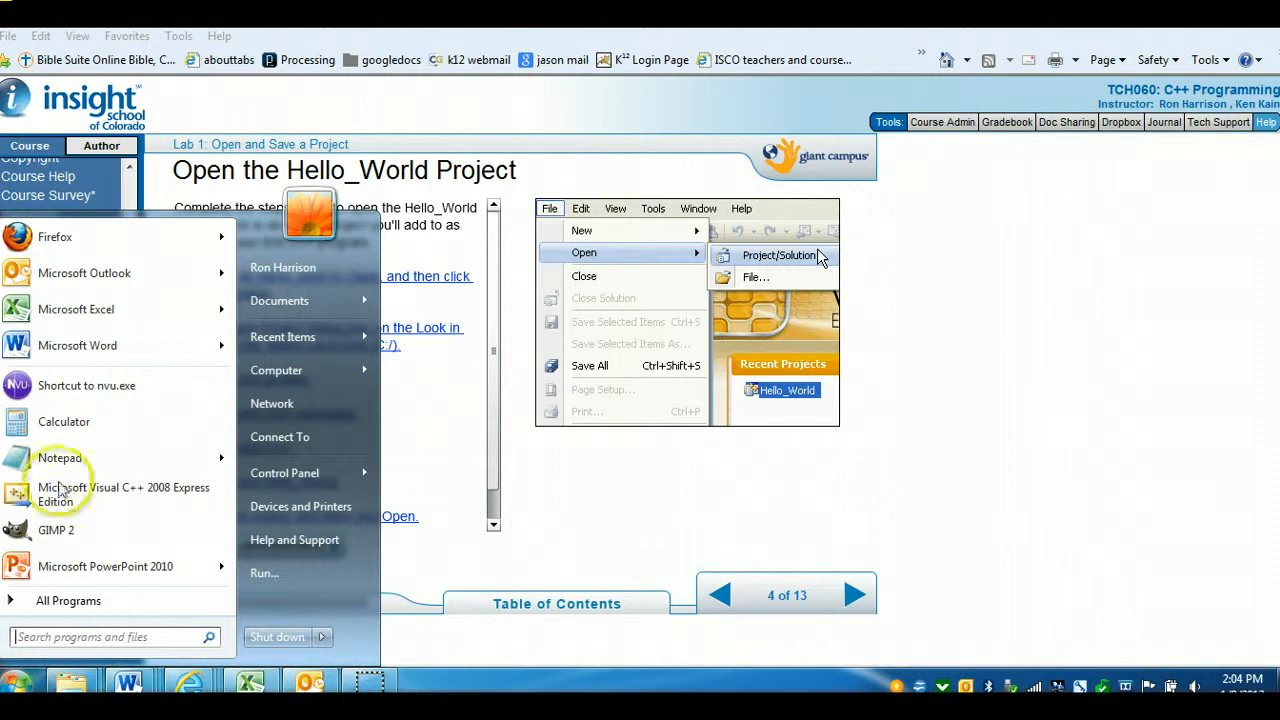
{"action": "left_click", "coordinate": [64, 492]}
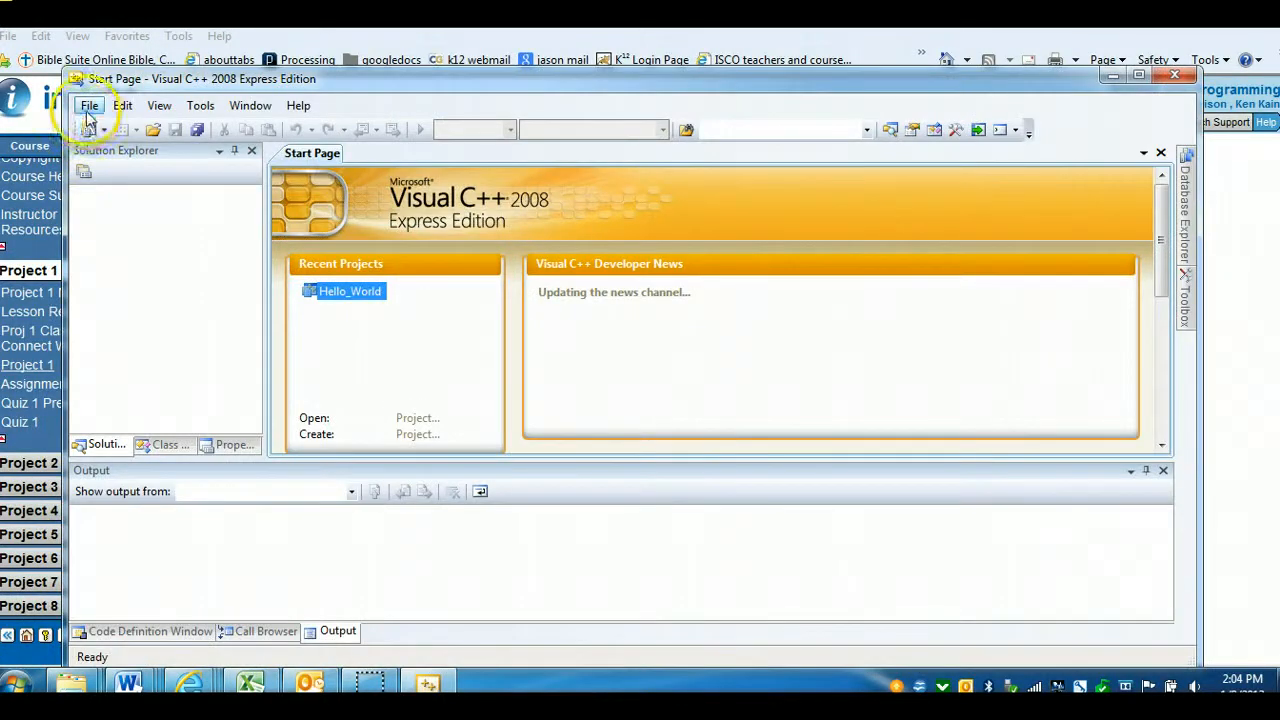
Demonstrate opening a project by browsing into the Hello_World folder and selecting Hello_World.vcproj, then close the dialog and minimize the IDE
{"action": "left_click", "coordinate": [89, 106]}
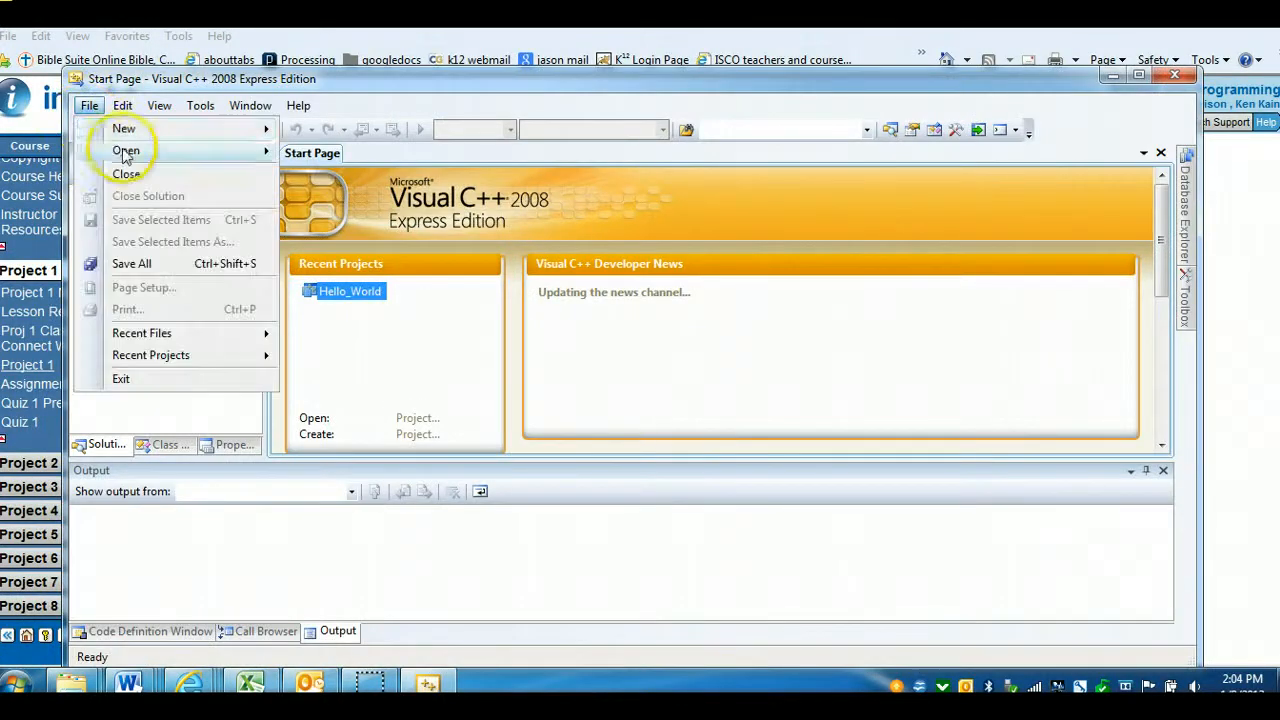
{"action": "mouse_move", "coordinate": [152, 150]}
{"action": "left_click", "coordinate": [342, 153]}
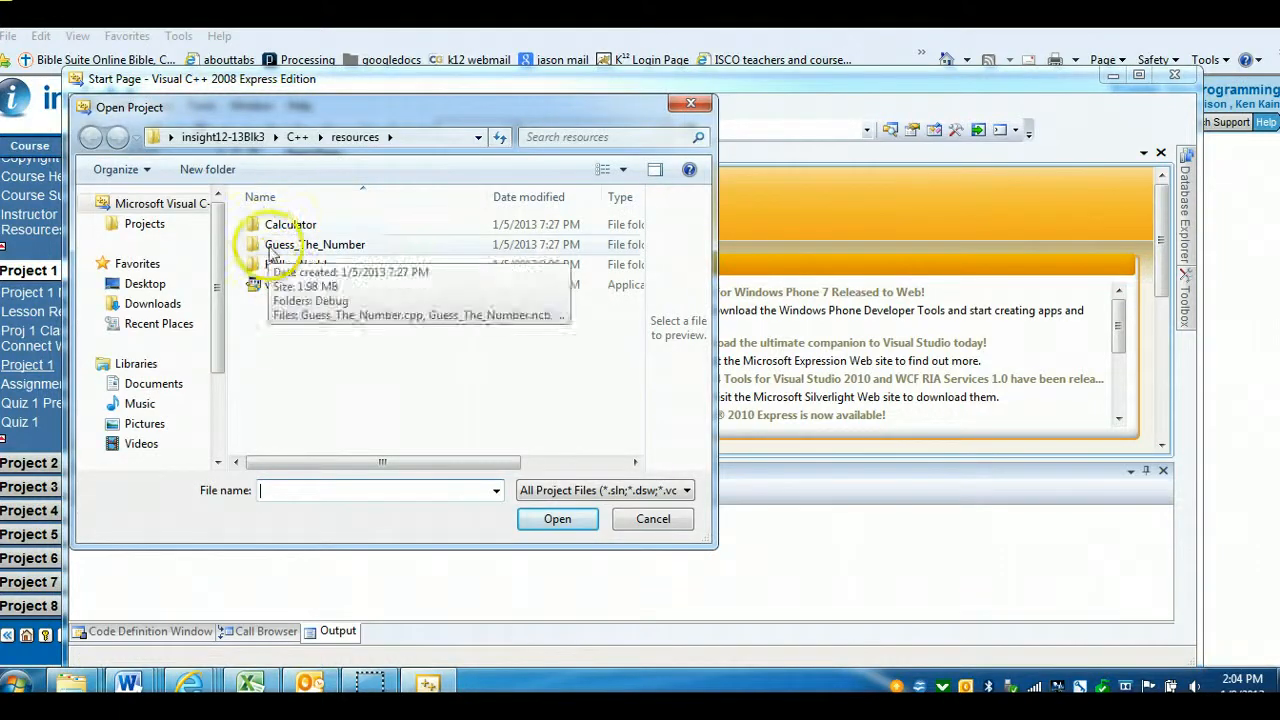
{"action": "left_click", "coordinate": [285, 268]}
{"action": "double_click", "coordinate": [285, 270]}
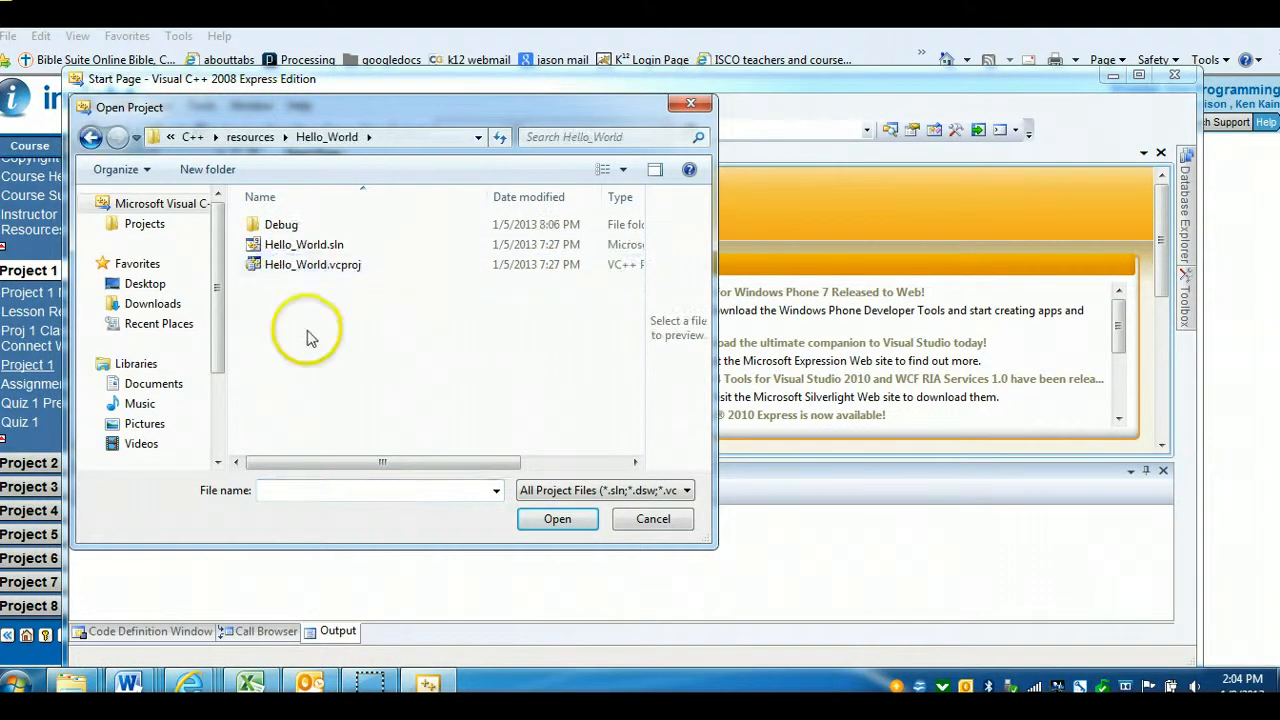
{"action": "left_click", "coordinate": [301, 268]}
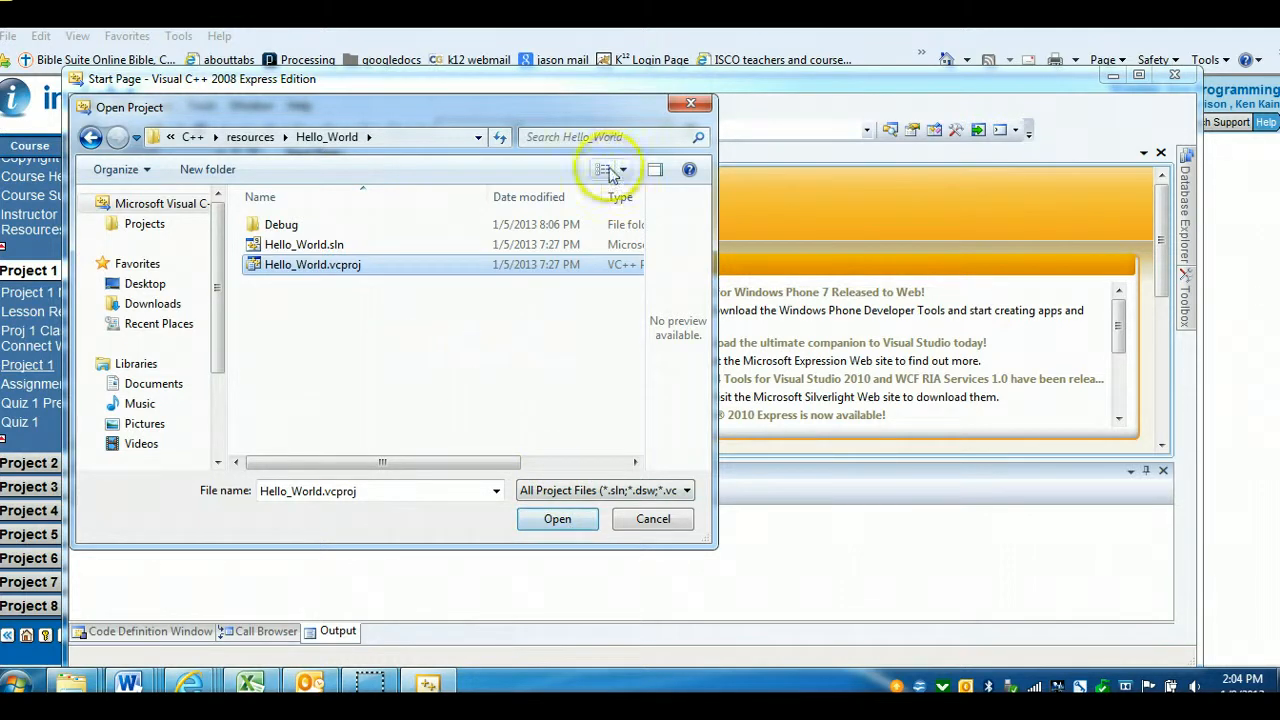
{"action": "left_click", "coordinate": [689, 106]}
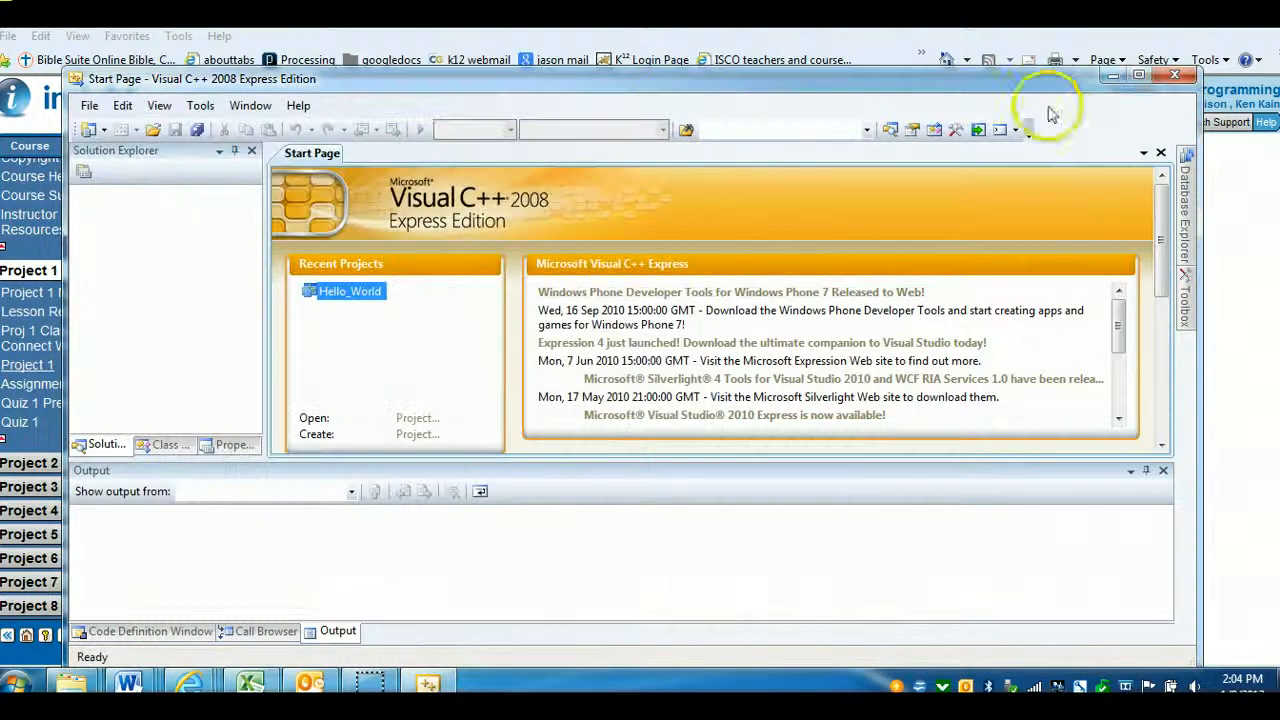
{"action": "left_click", "coordinate": [1112, 79]}
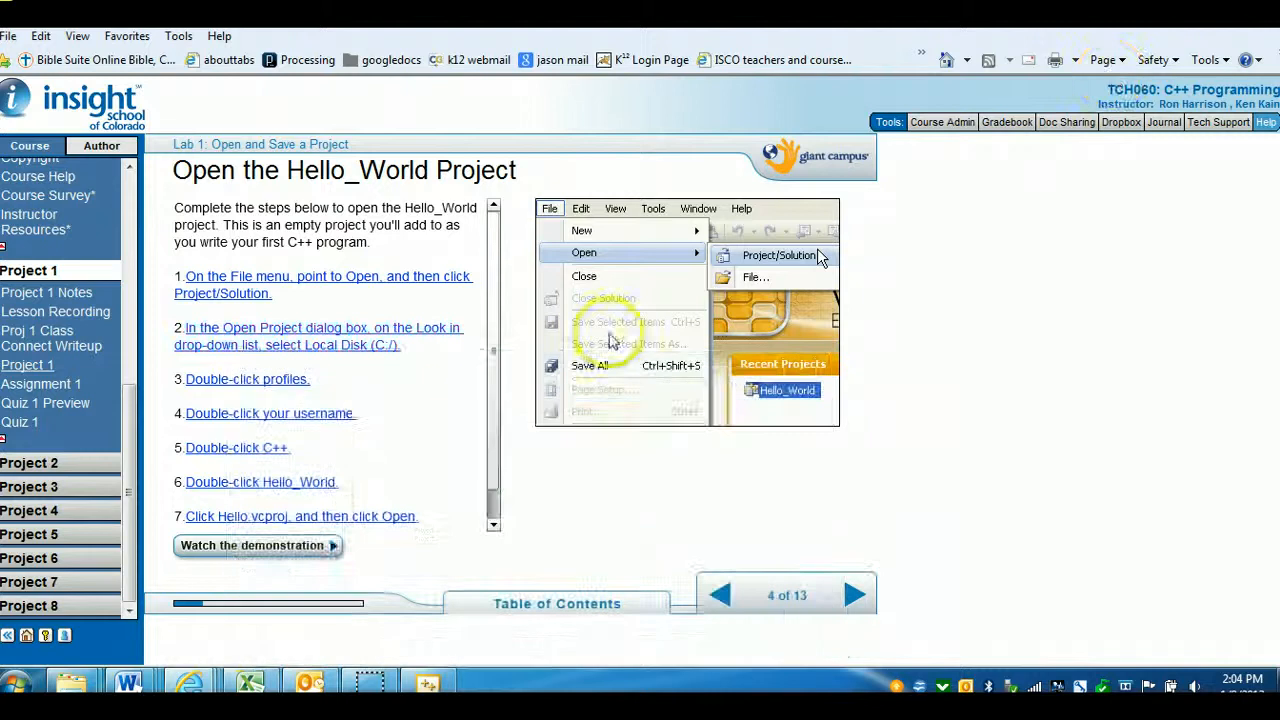
Highlight each of the seven instructions on the Open the Hello_World Project page, then page forward to Open Hello.cpp
{"action": "left_click", "coordinate": [348, 282]}
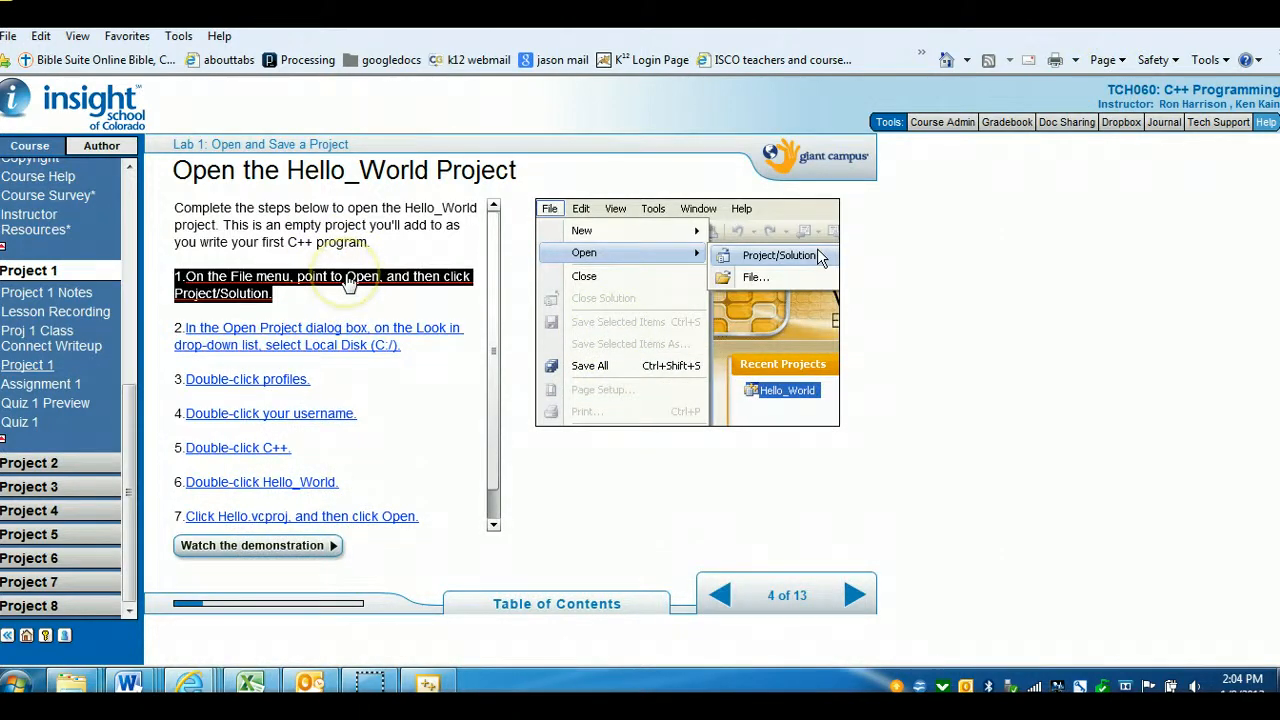
{"action": "left_click", "coordinate": [340, 347]}
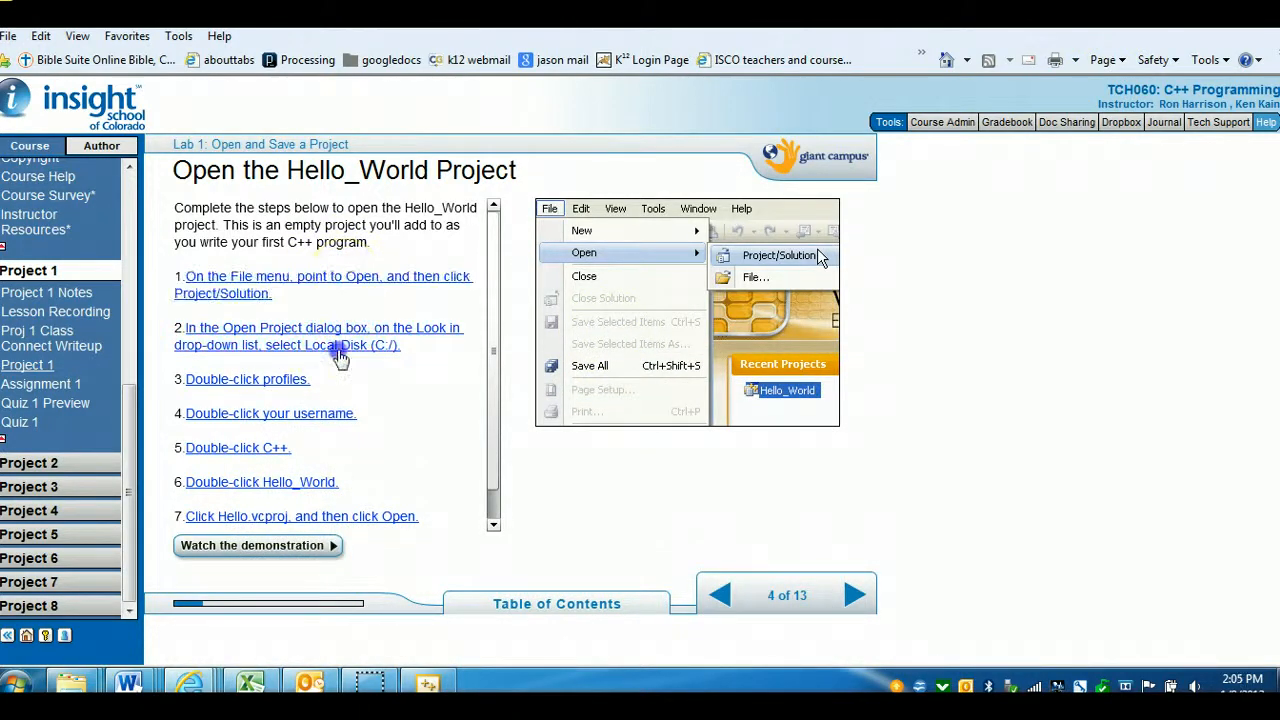
{"action": "left_click", "coordinate": [291, 382]}
{"action": "left_click", "coordinate": [298, 416]}
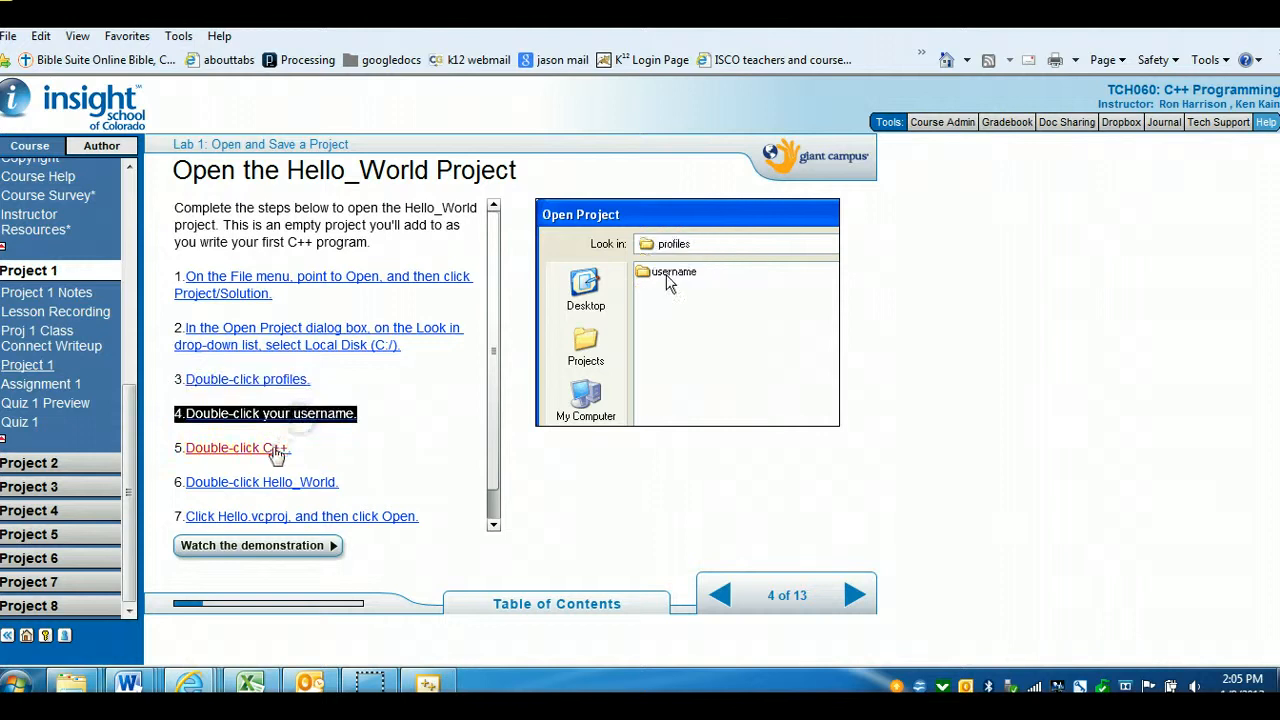
{"action": "left_click", "coordinate": [277, 451]}
{"action": "left_click", "coordinate": [288, 487]}
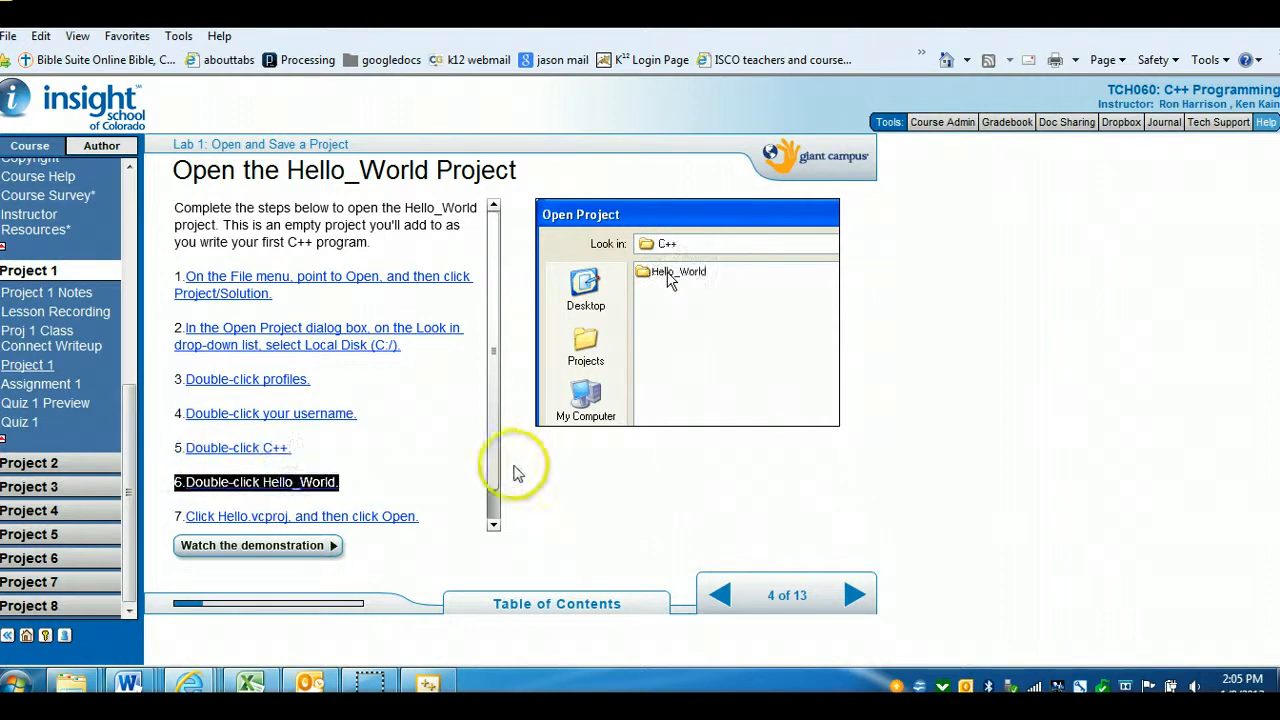
{"action": "scroll", "coordinate": [505, 537], "scroll_direction": "down", "scroll_amount": 1}
{"action": "left_click", "coordinate": [372, 507]}
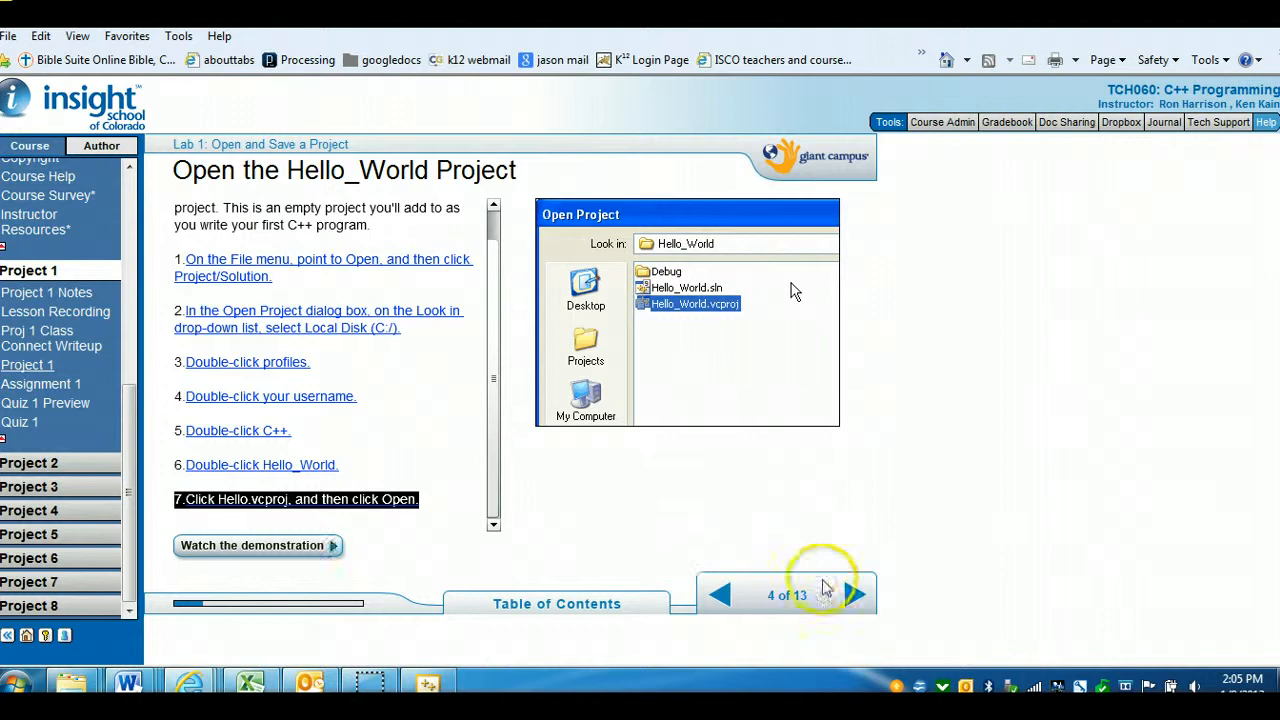
{"action": "left_click", "coordinate": [860, 597]}
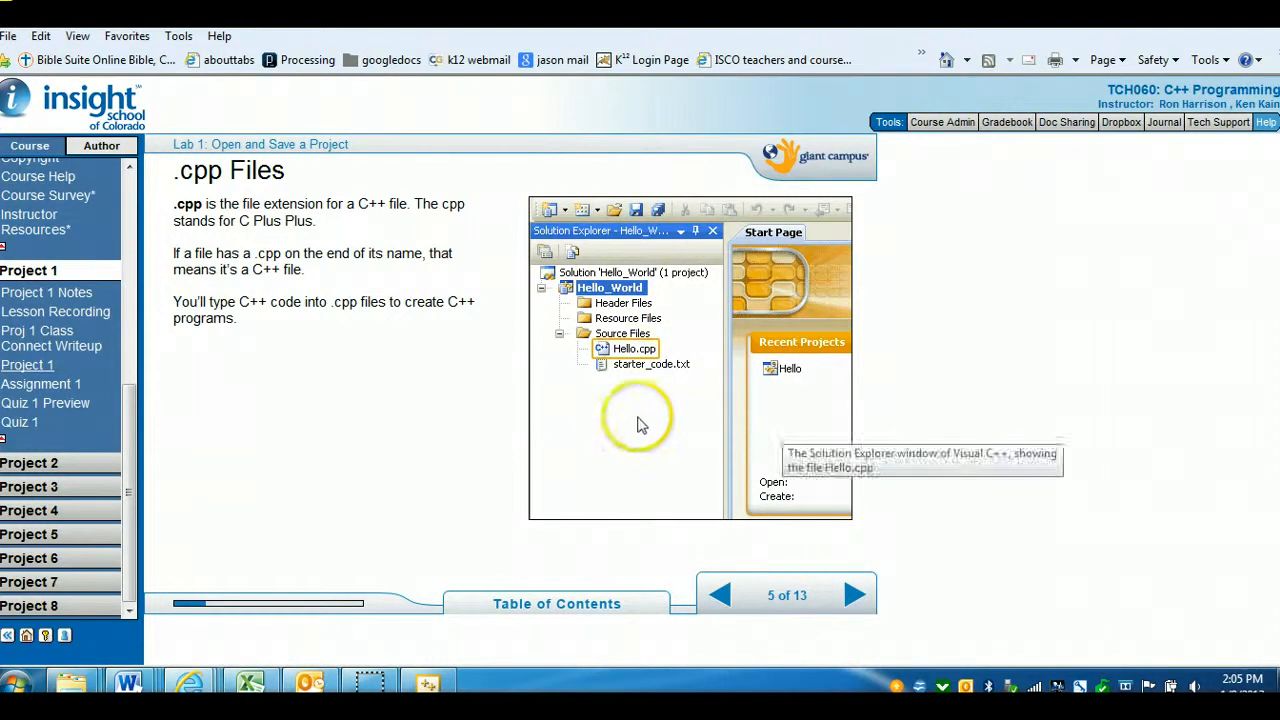
{"action": "left_click", "coordinate": [853, 598]}
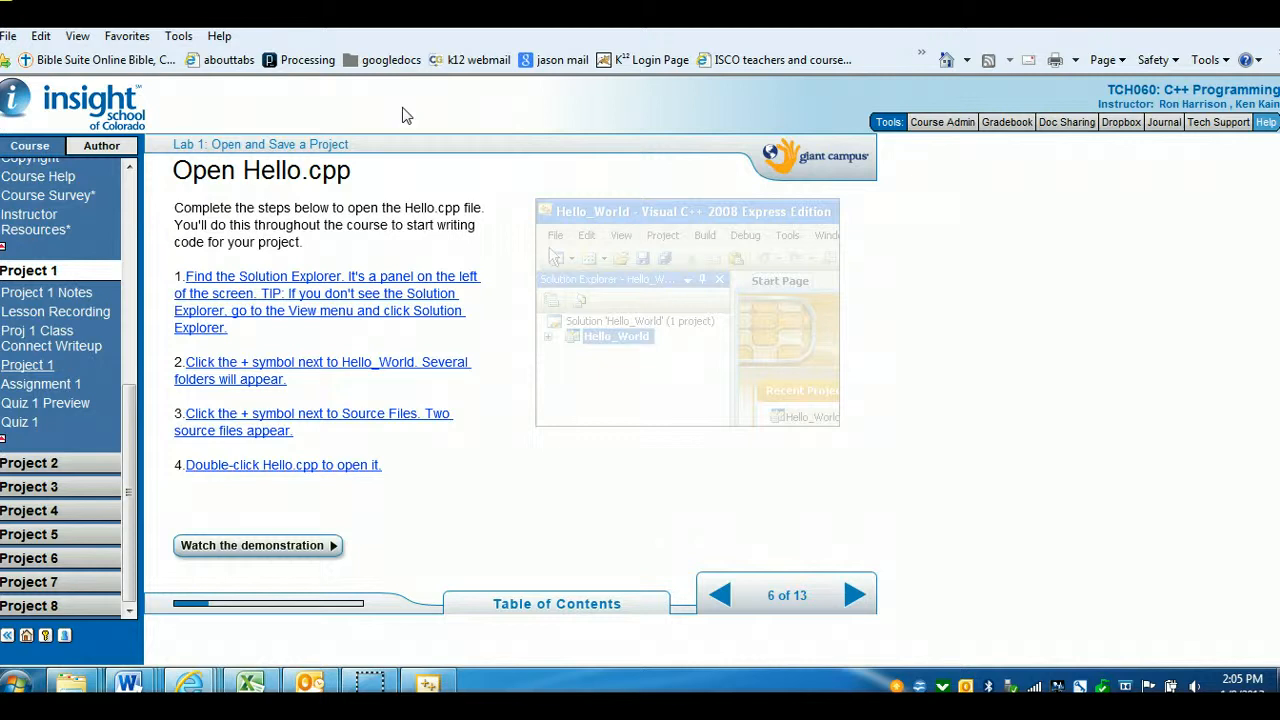
Scroll the course menu up and open Course Overview, then Course Home
{"action": "left_click_drag", "start_coordinate": [128, 450], "coordinate": [130, 352]}
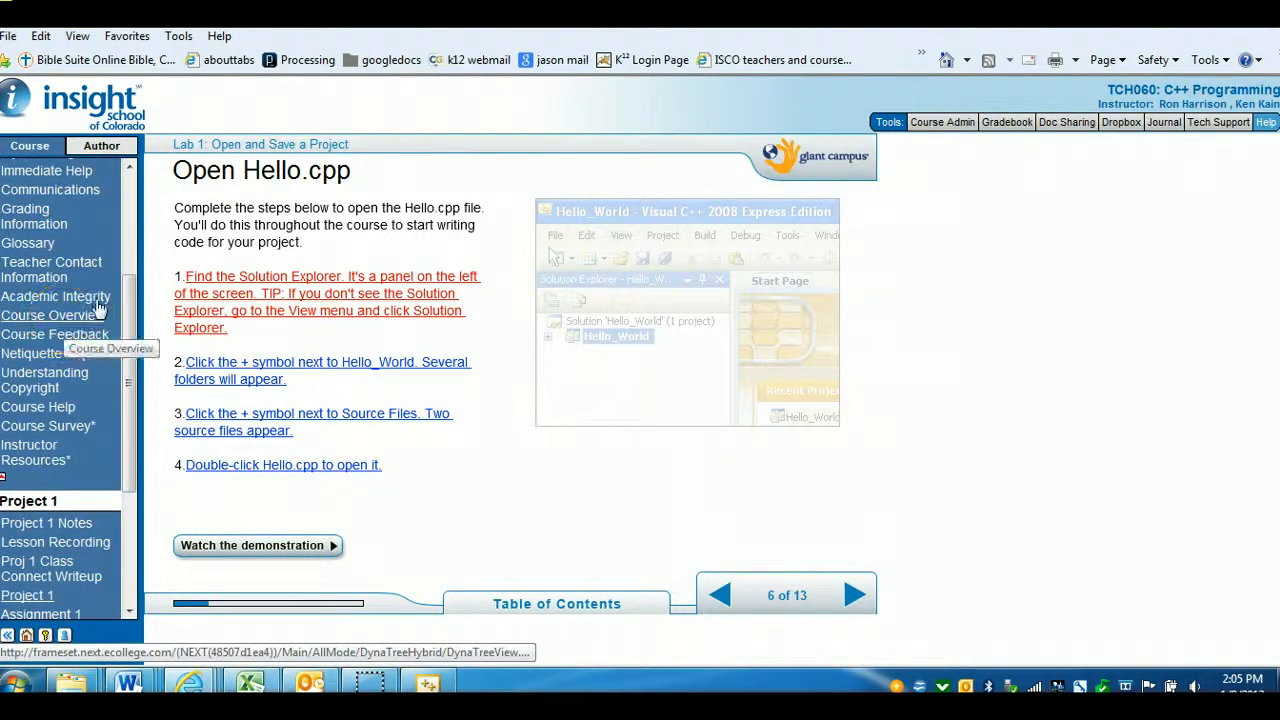
{"action": "left_click", "coordinate": [100, 310]}
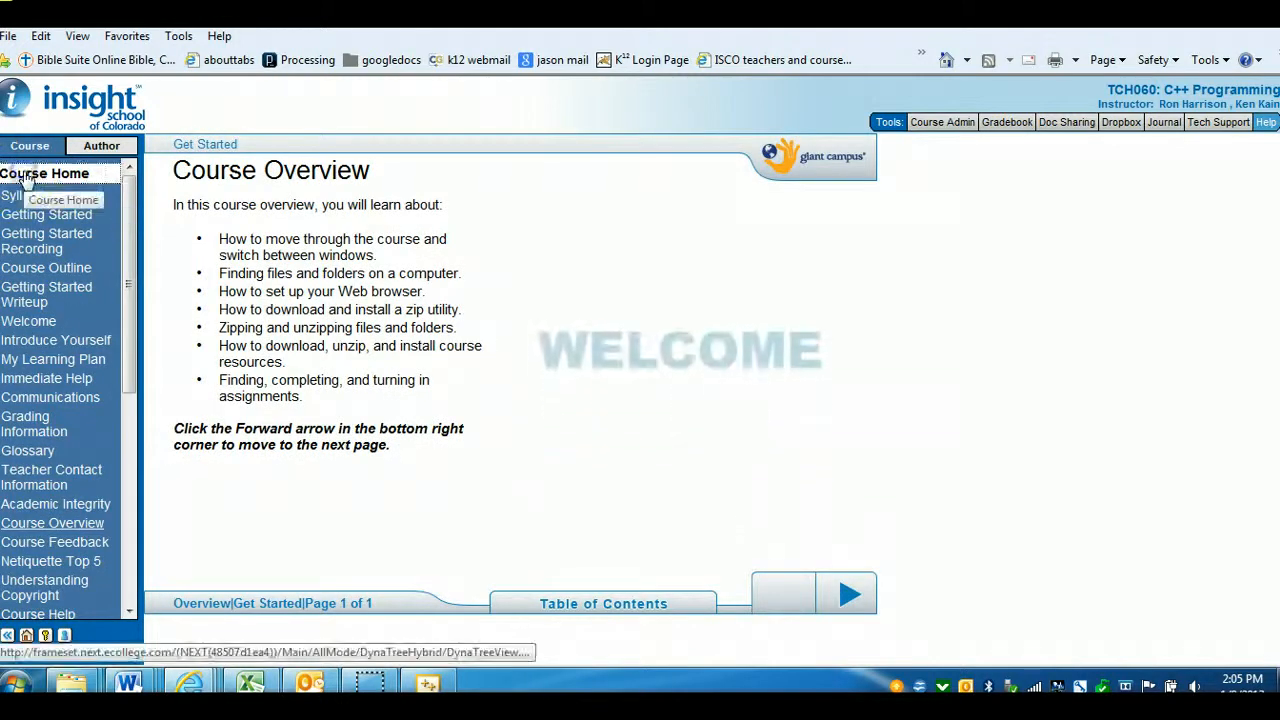
{"action": "left_click", "coordinate": [25, 175]}
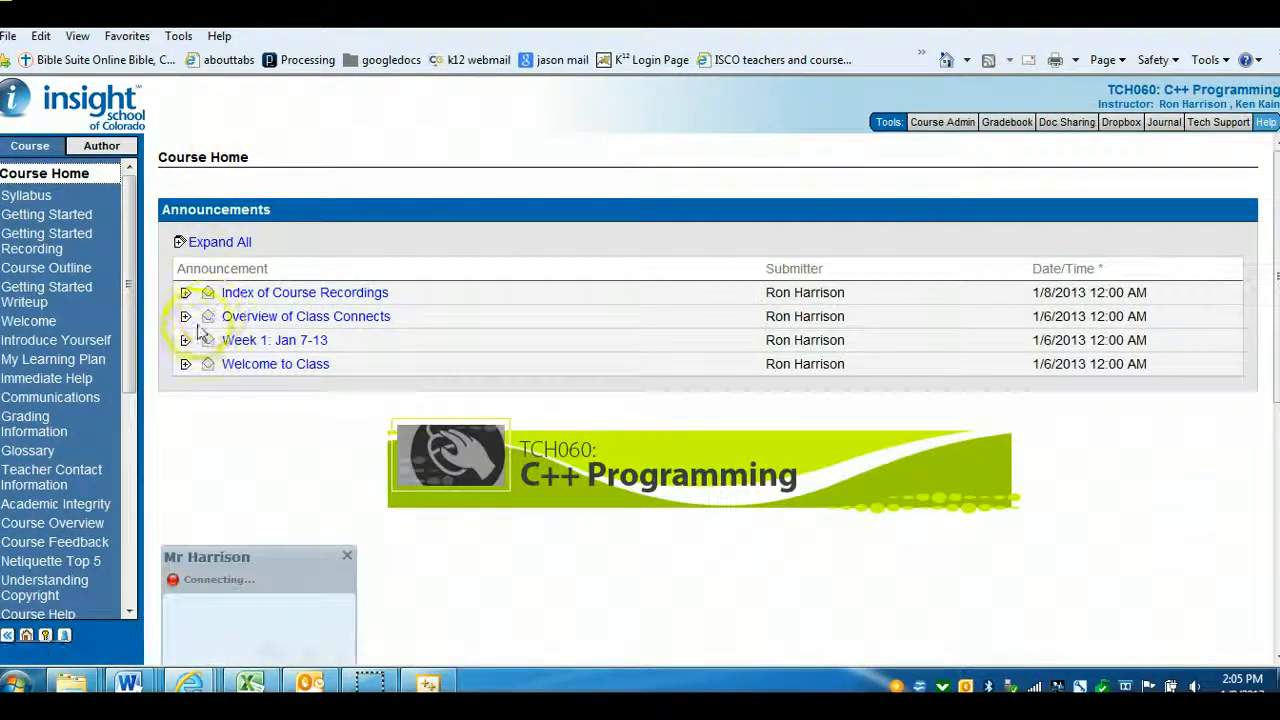
Expand the Week 1: Jan 7-13 announcement, highlight its Thursday task list, and collapse it again
{"action": "left_click", "coordinate": [186, 340]}
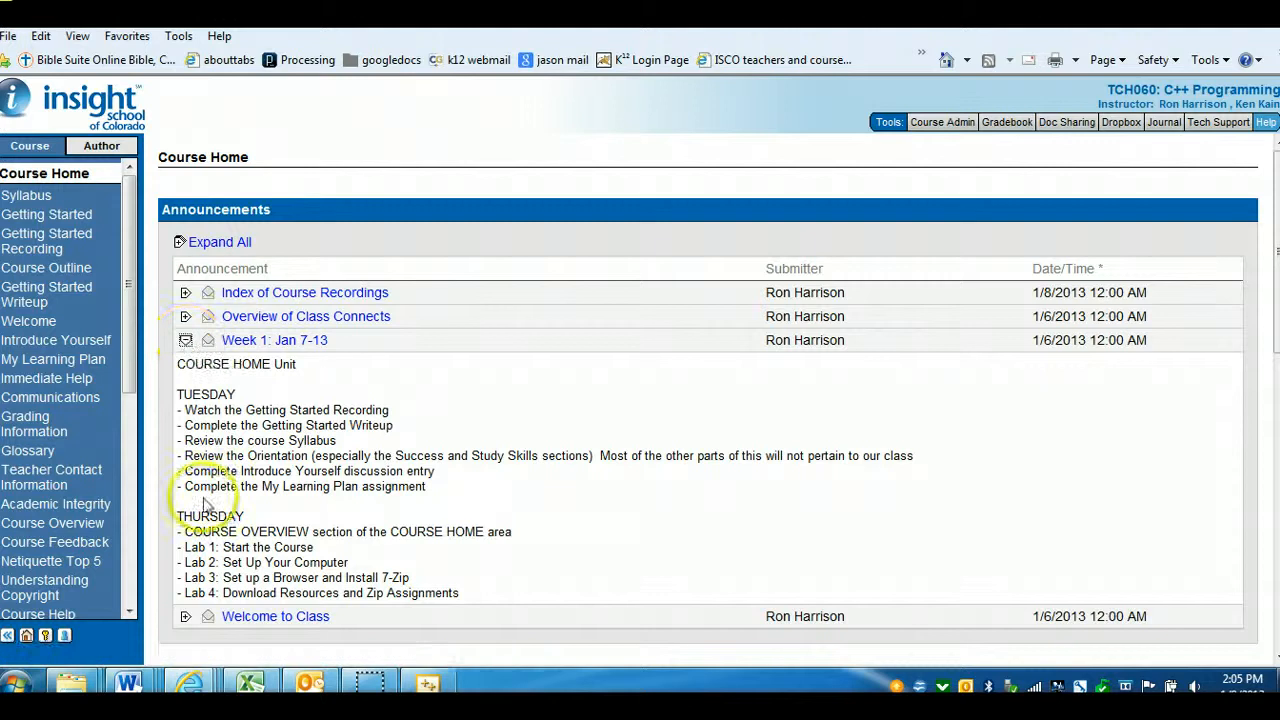
{"action": "left_click_drag", "start_coordinate": [178, 516], "coordinate": [458, 593]}
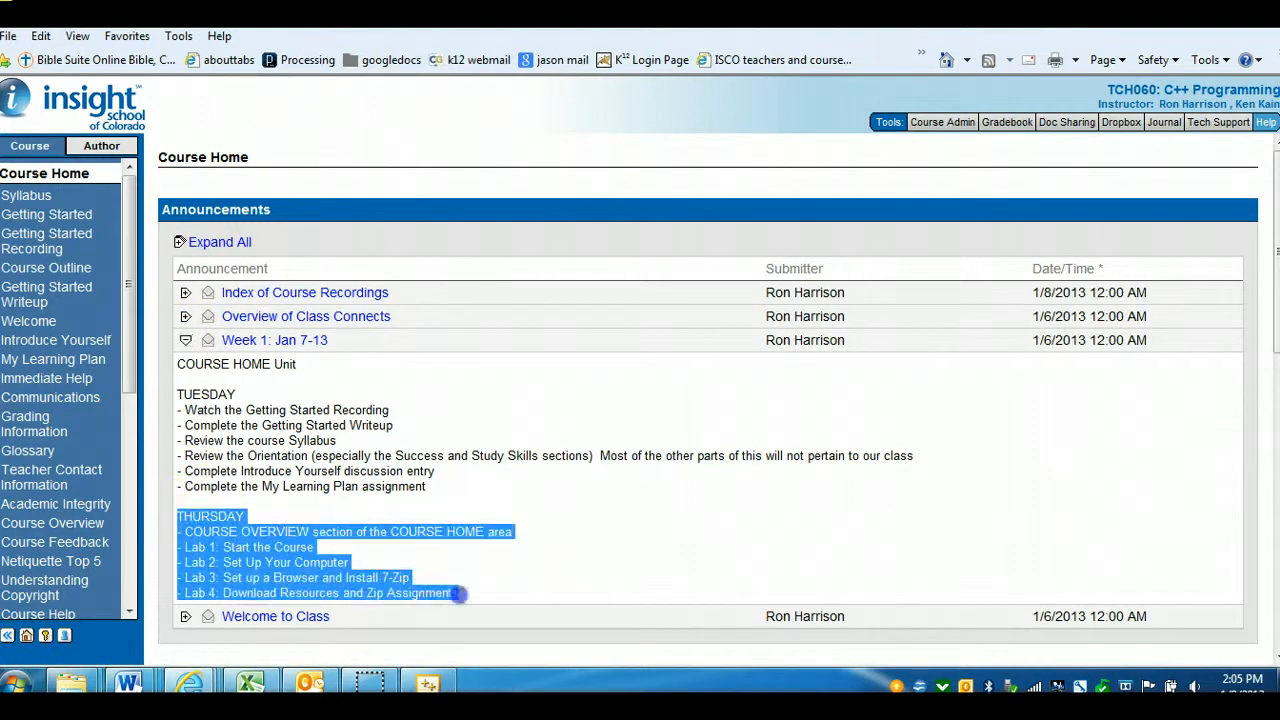
{"action": "left_click", "coordinate": [490, 345]}
{"action": "left_click", "coordinate": [186, 340]}
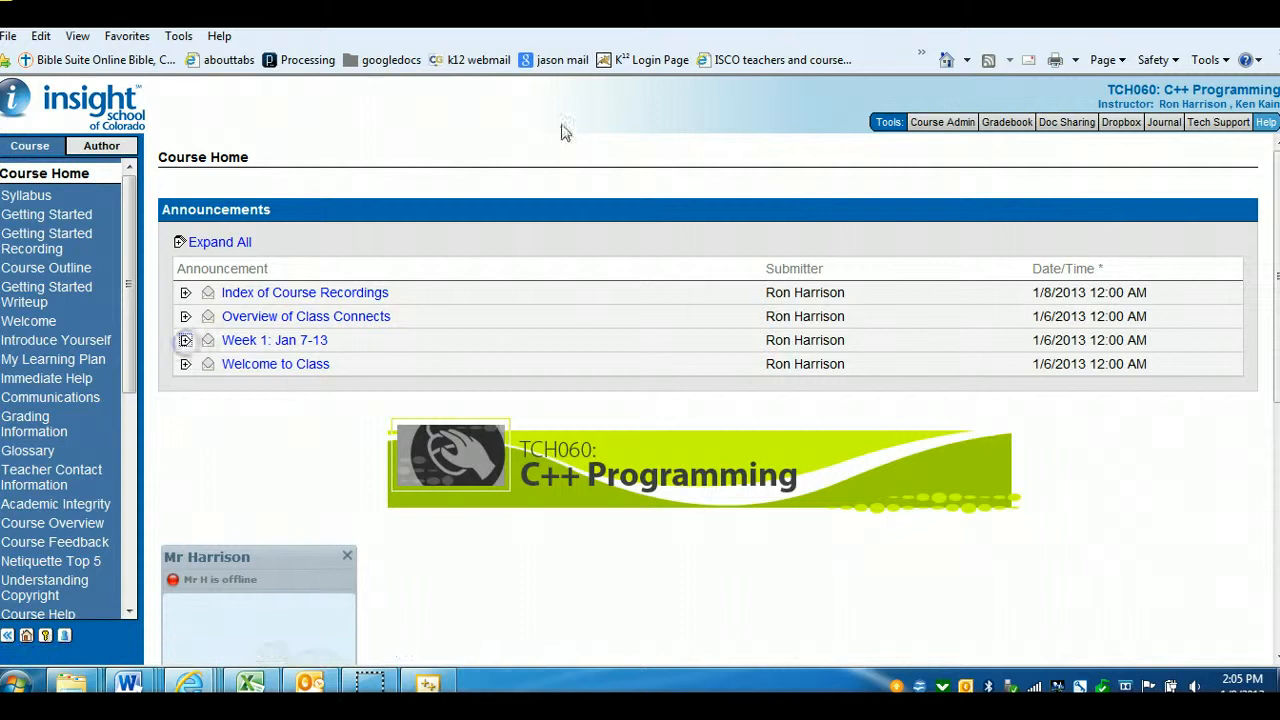